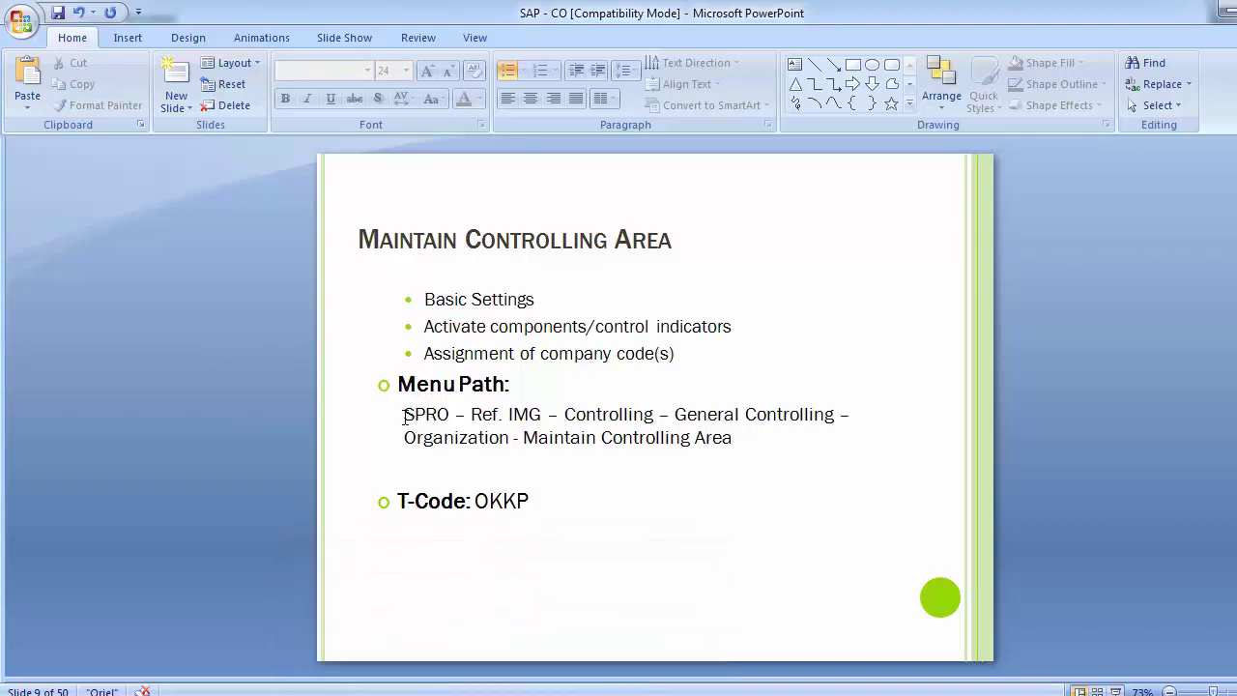
# Step: Following the menu path on the slide, switch to SAP and run transaction SPRO to open the SAP Reference IMG
pyautogui.moveTo(404, 414)
pyautogui.mouseDown()
pyautogui.moveTo(663, 401)
pyautogui.moveTo(745, 417)
pyautogui.mouseUp()
pyautogui.click(471, 413)
pyautogui.click(775, 414)
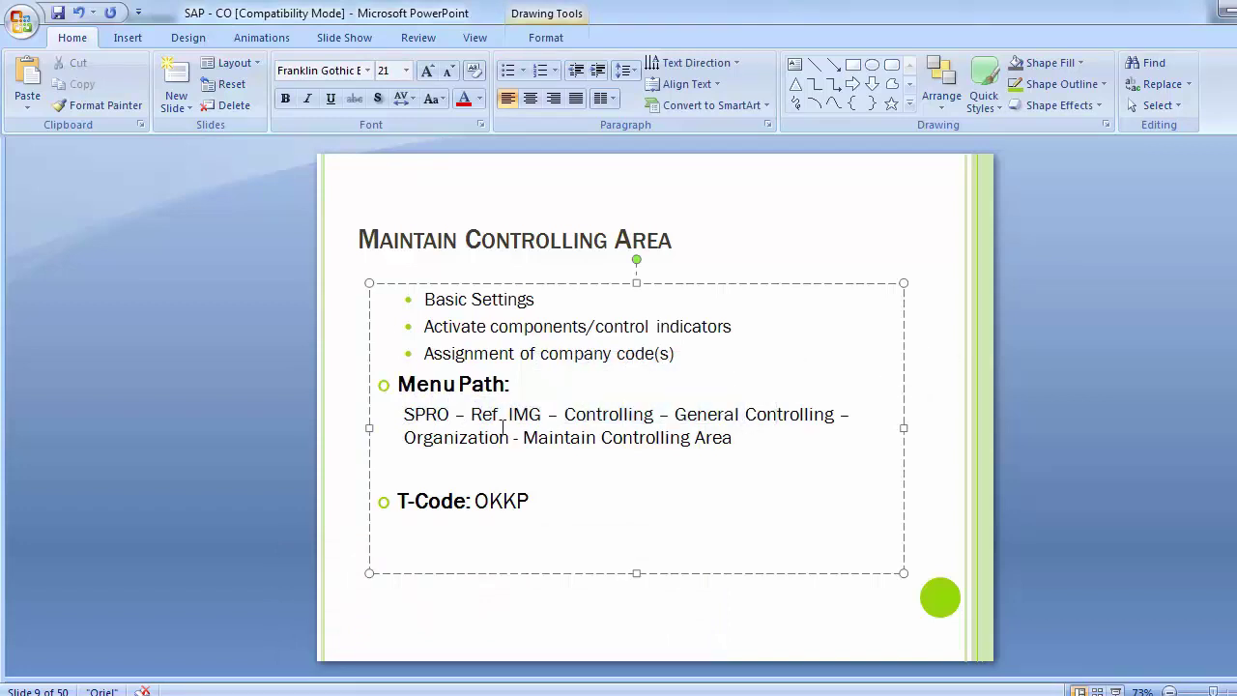
pyautogui.hotkey('alt', 'Tab')
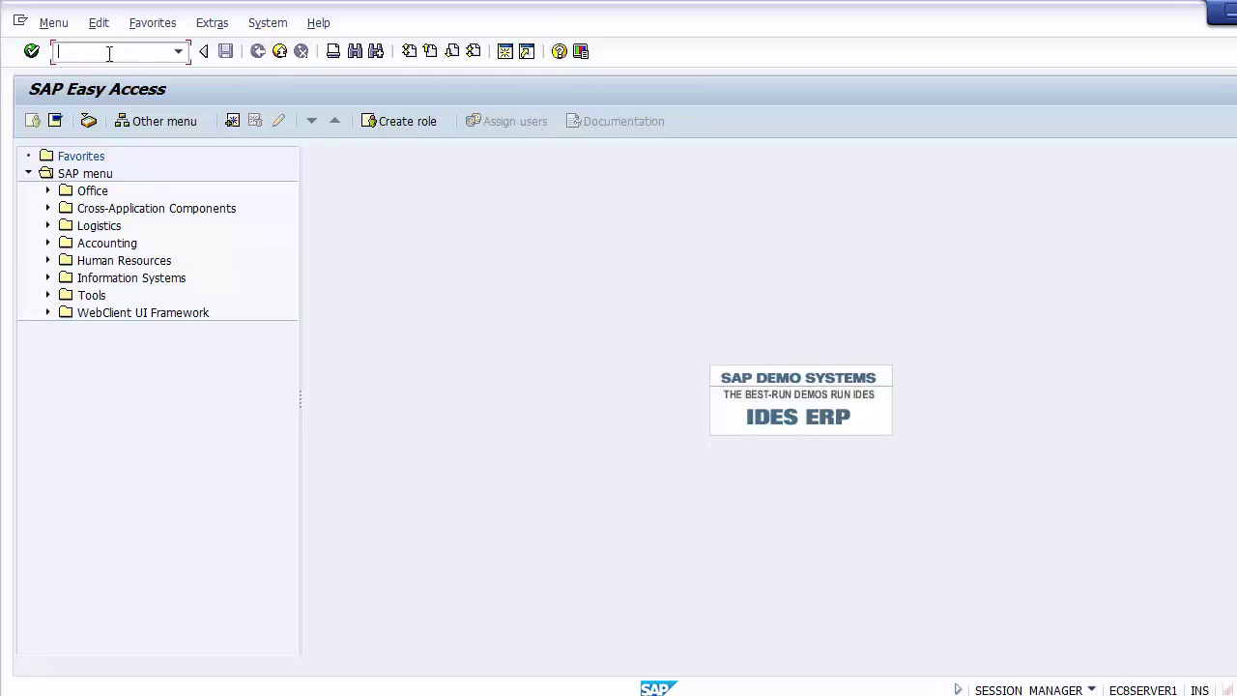
pyautogui.write('SPRO')
pyautogui.moveTo(100, 51); pyautogui.dragTo(53, 54)
pyautogui.click(104, 55)
pyautogui.click(32, 53)
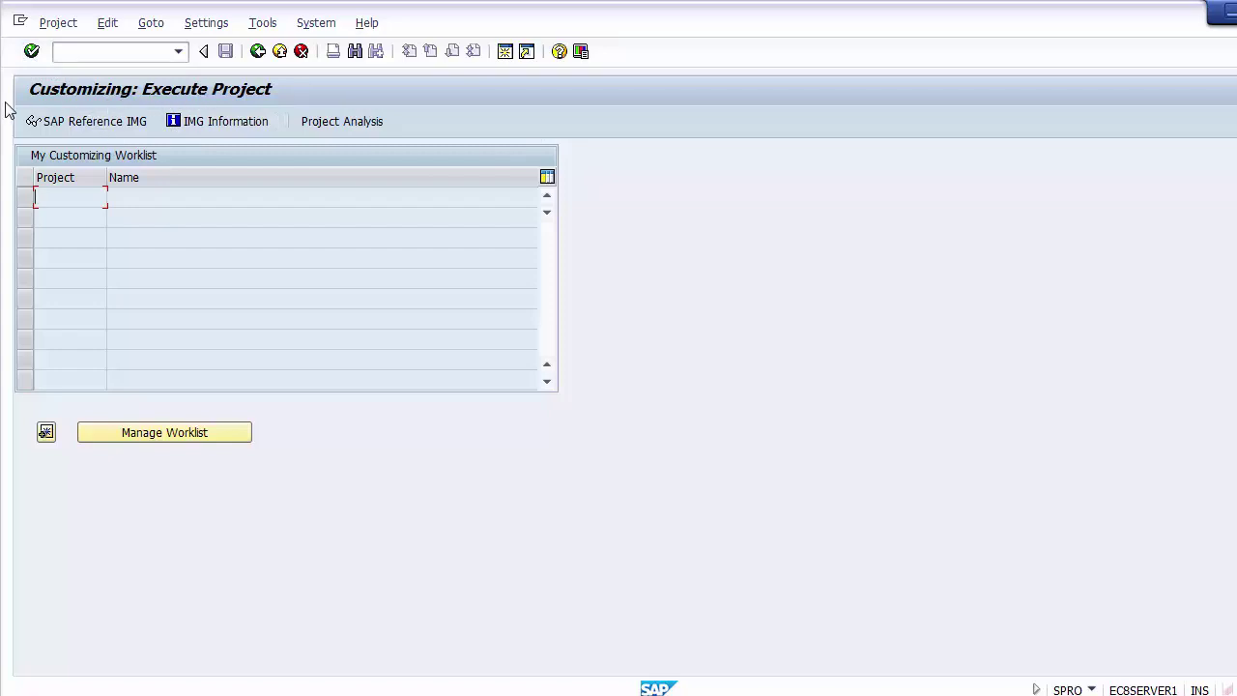
pyautogui.click(92, 126)
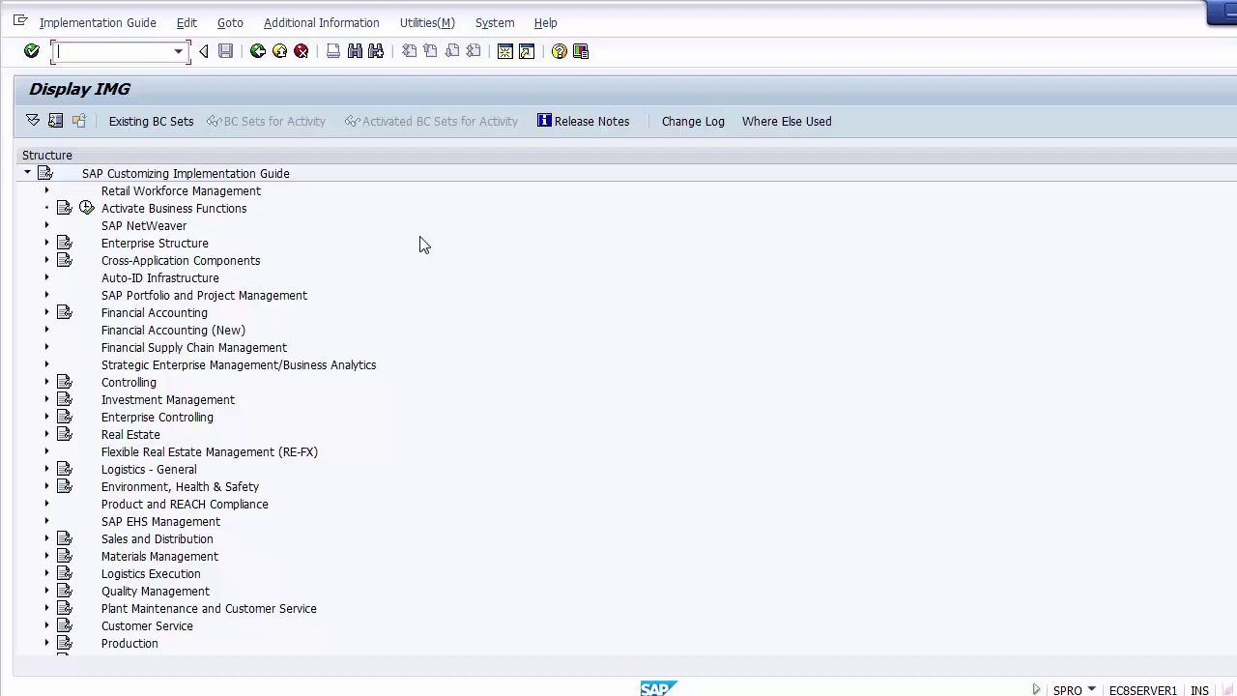
# Step: Examine the module nodes of the implementation guide, including the sub-areas under Controlling
pyautogui.click(147, 334)
pyautogui.click(128, 386)
pyautogui.click(125, 541)
pyautogui.click(177, 558)
pyautogui.click(166, 593)
pyautogui.click(162, 612)
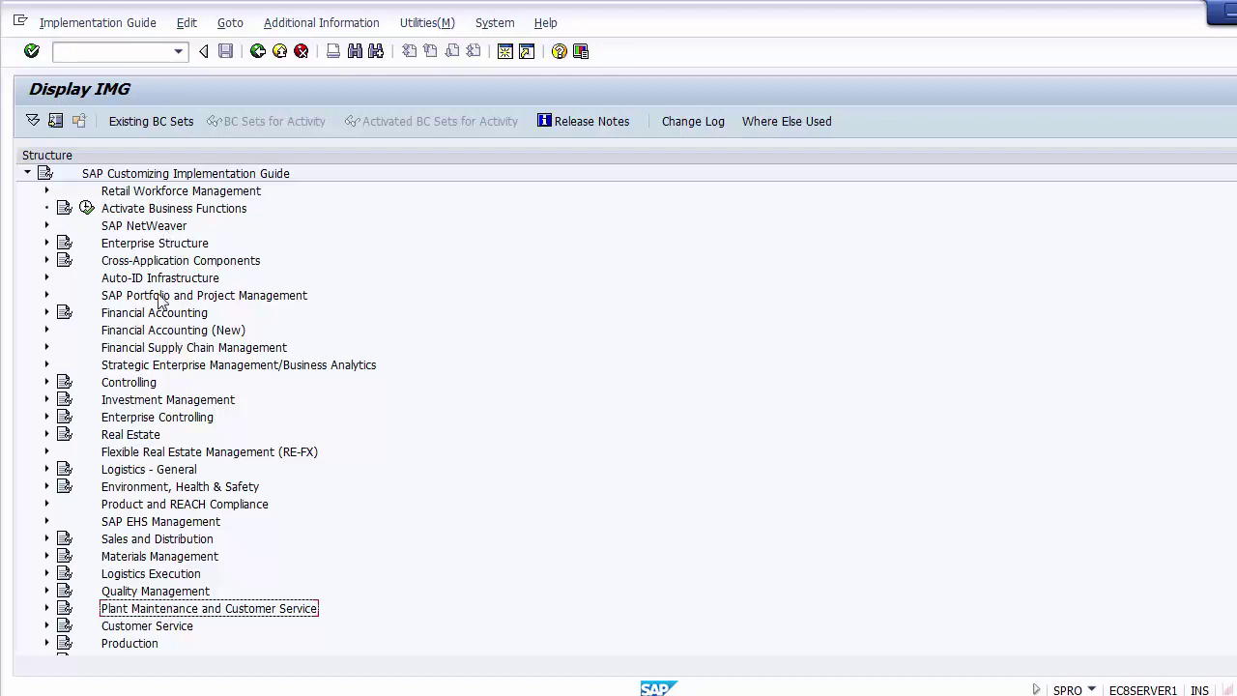
pyautogui.click(128, 386)
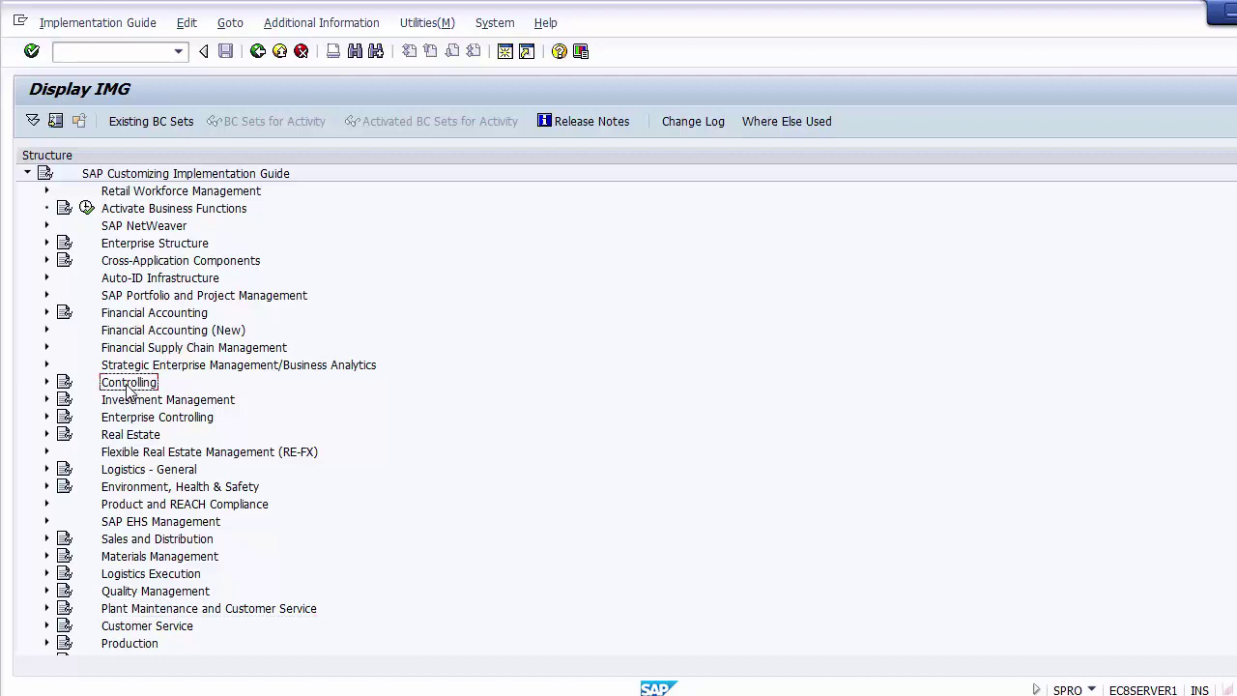
pyautogui.click(47, 383)
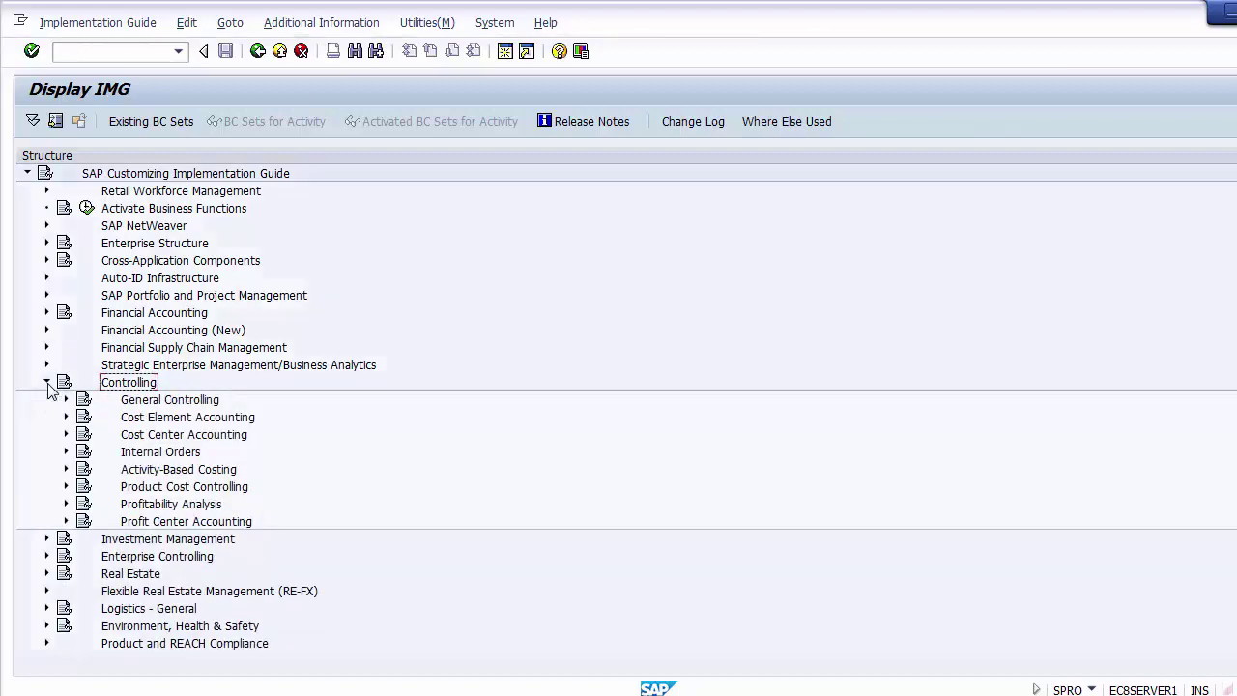
pyautogui.click(48, 383)
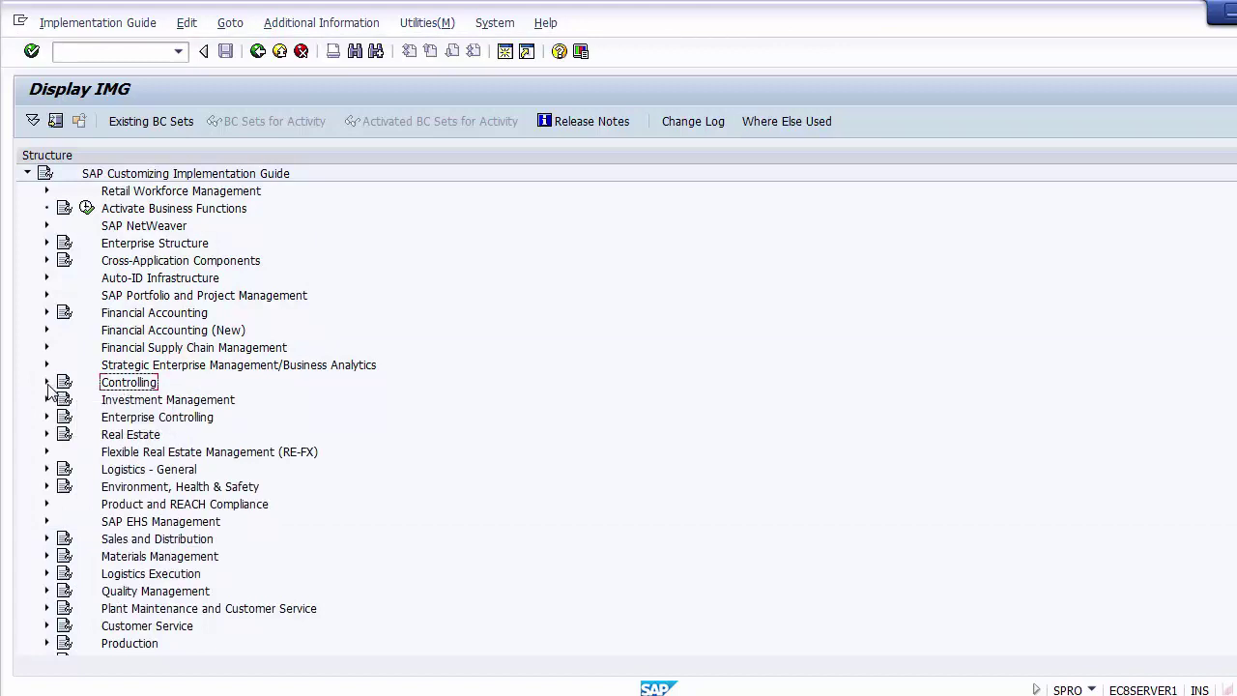
# Step: Check the slide's menu path in PowerPoint and, back in SAP, expand Controlling, General Controlling and Organization
pyautogui.hotkey('alt', 'Tab')
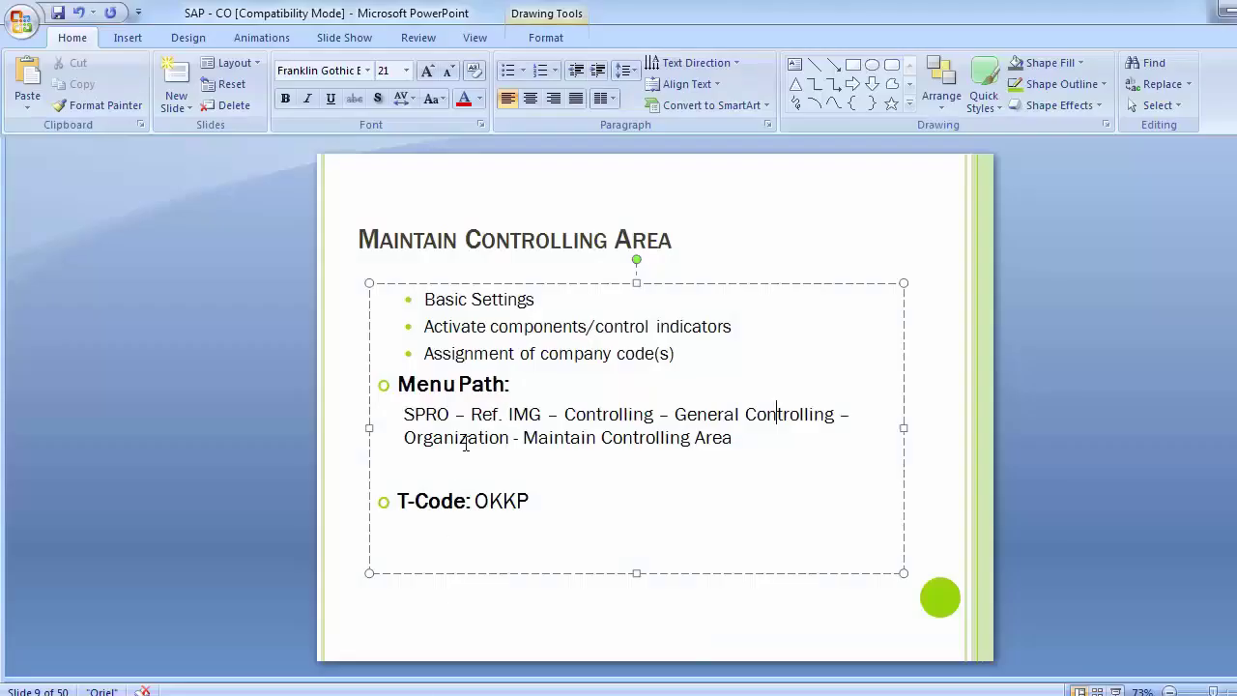
pyautogui.click(499, 416)
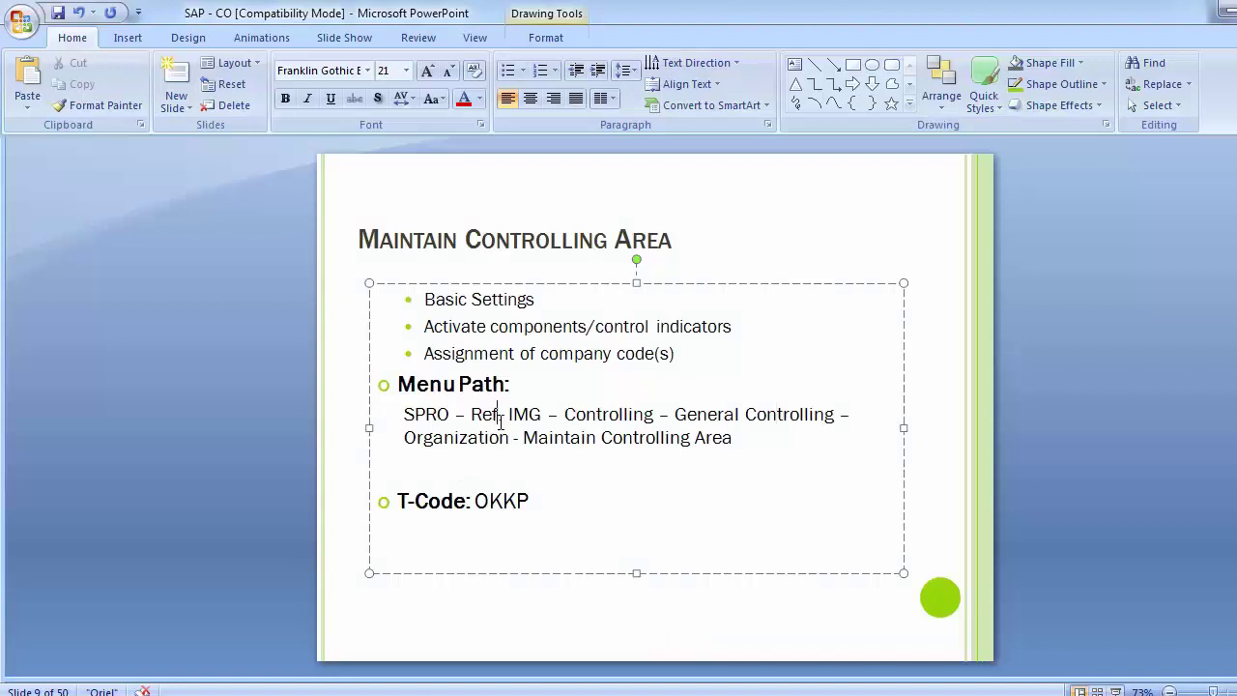
pyautogui.click(578, 416)
pyautogui.click(725, 416)
pyautogui.hotkey('alt', 'Tab')
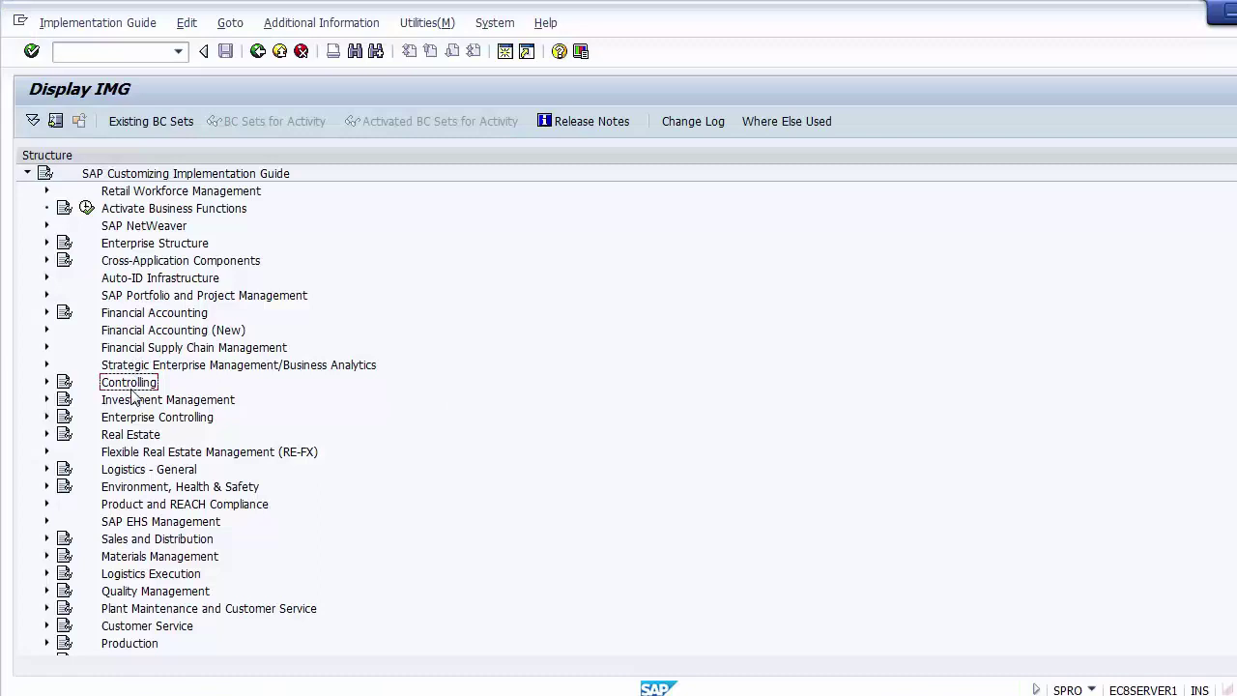
pyautogui.click(47, 383)
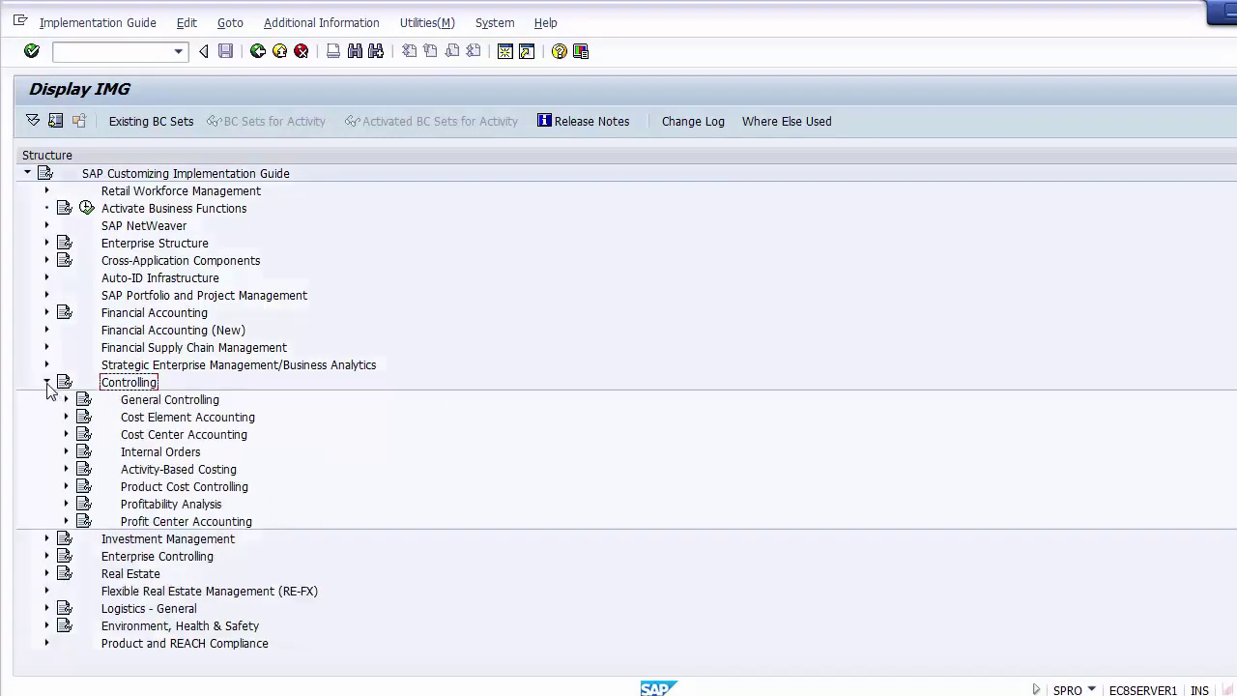
pyautogui.click(136, 406)
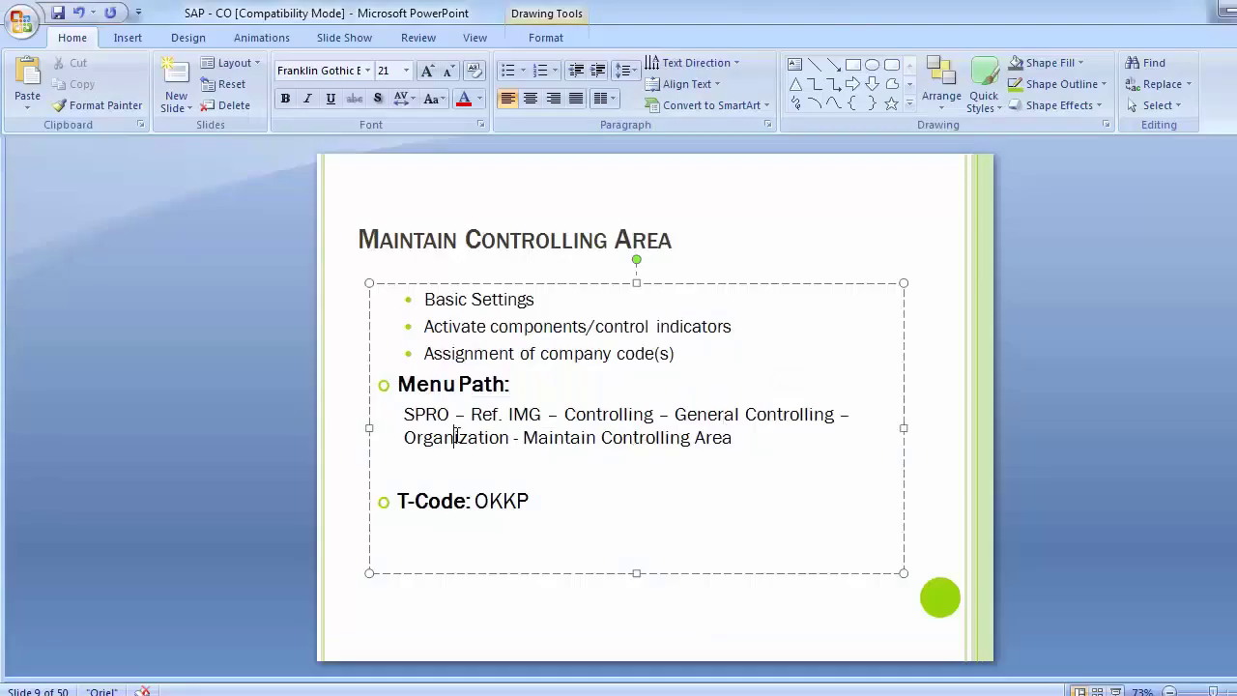
pyautogui.click(598, 440)
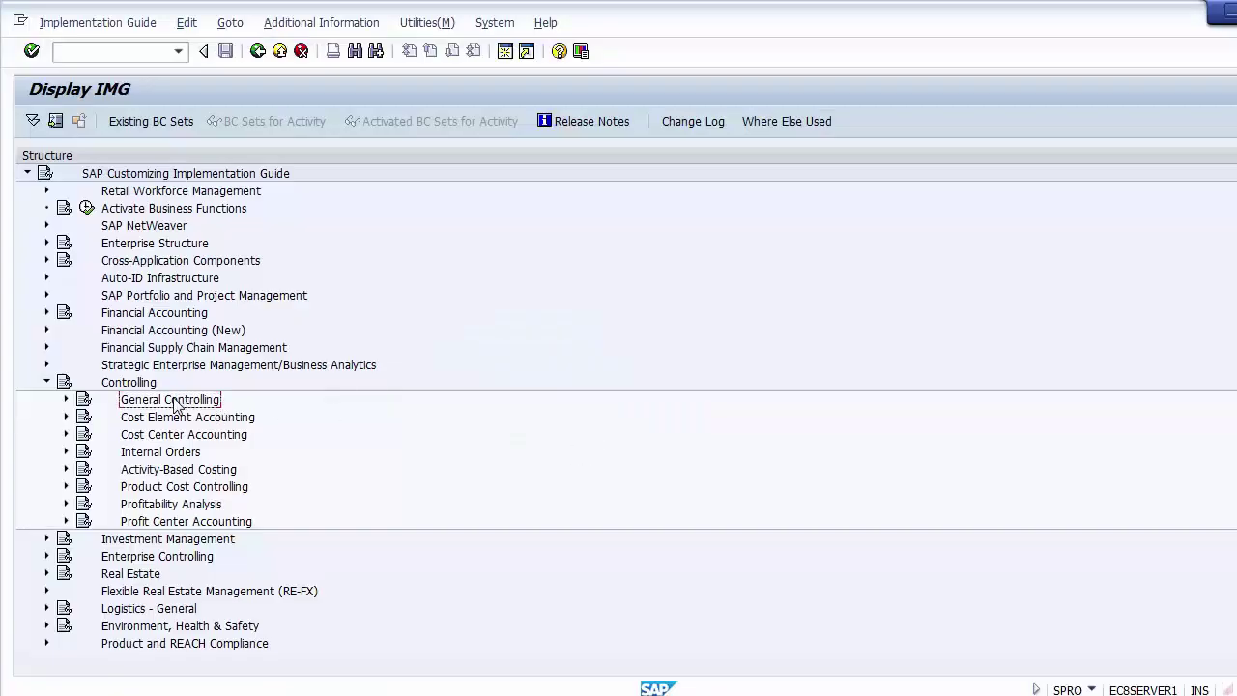
pyautogui.click(67, 399)
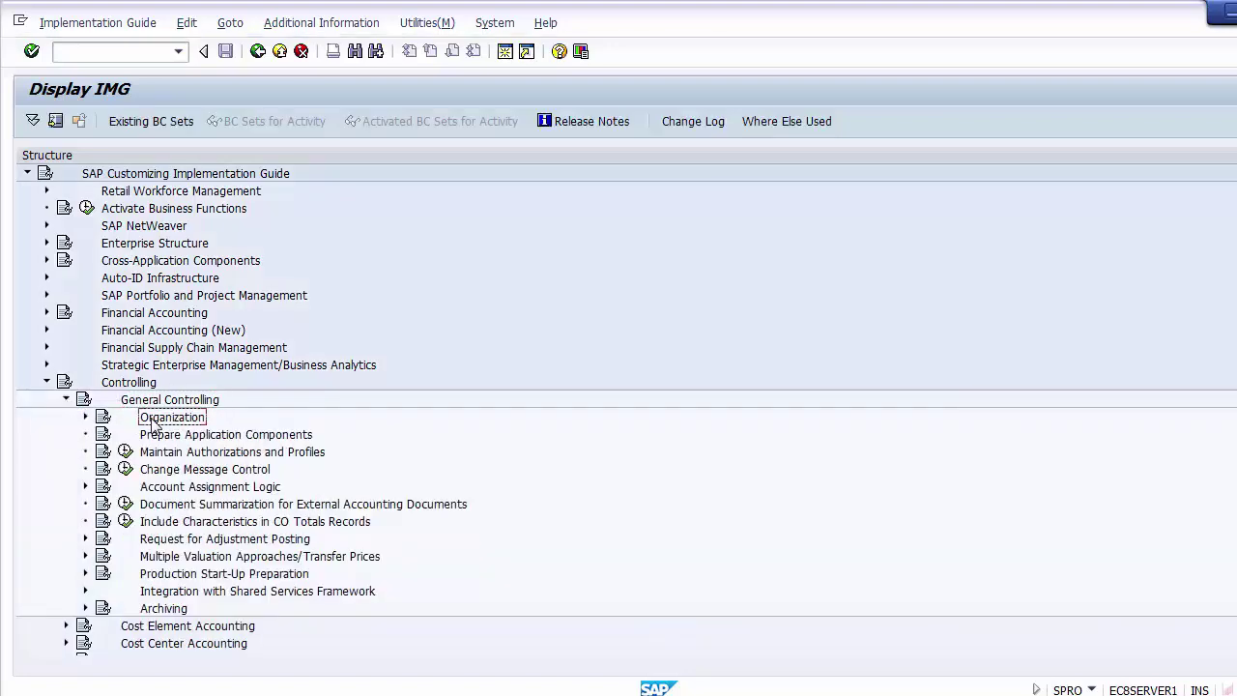
pyautogui.click(85, 417)
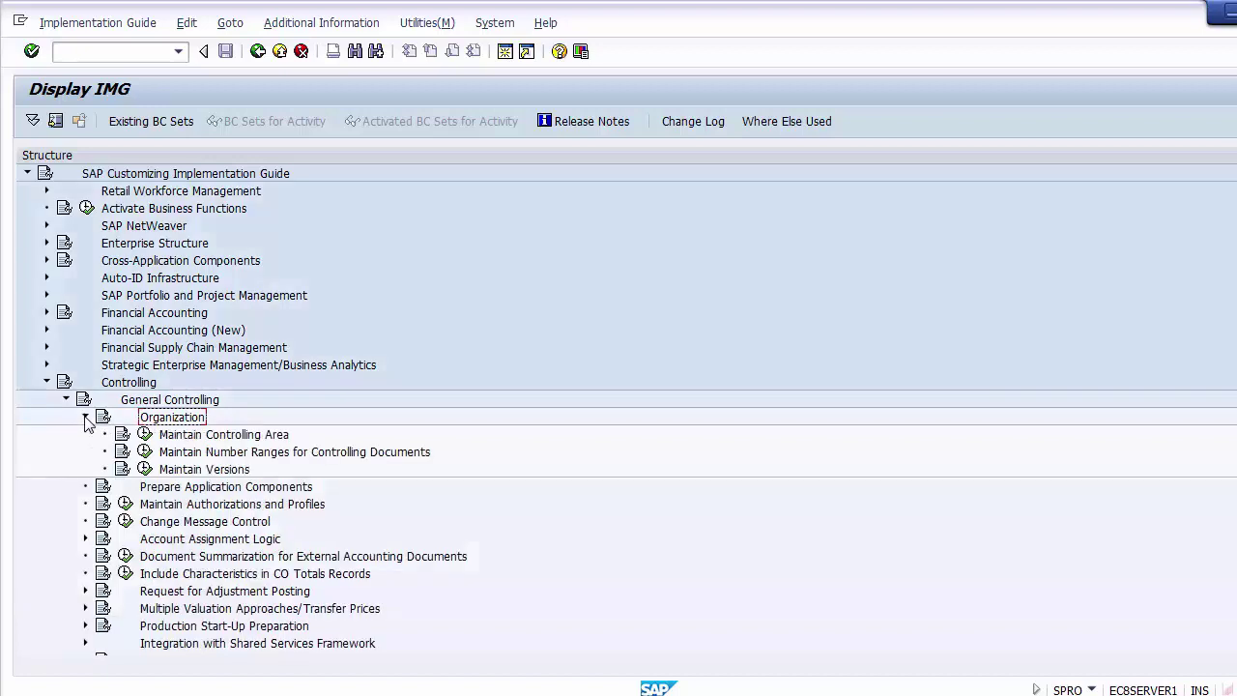
# Step: Review the activities under Organization and compare Maintain Controlling Area with the menu path on the PowerPoint slide
pyautogui.click(200, 438)
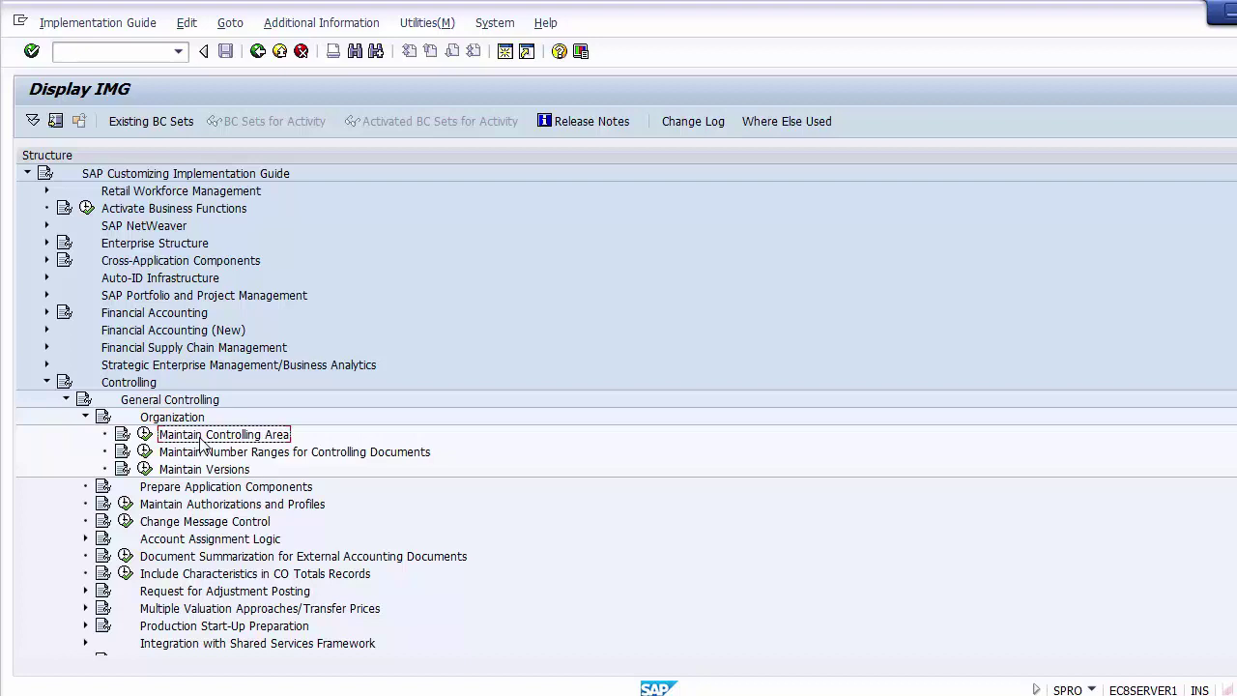
pyautogui.click(203, 451)
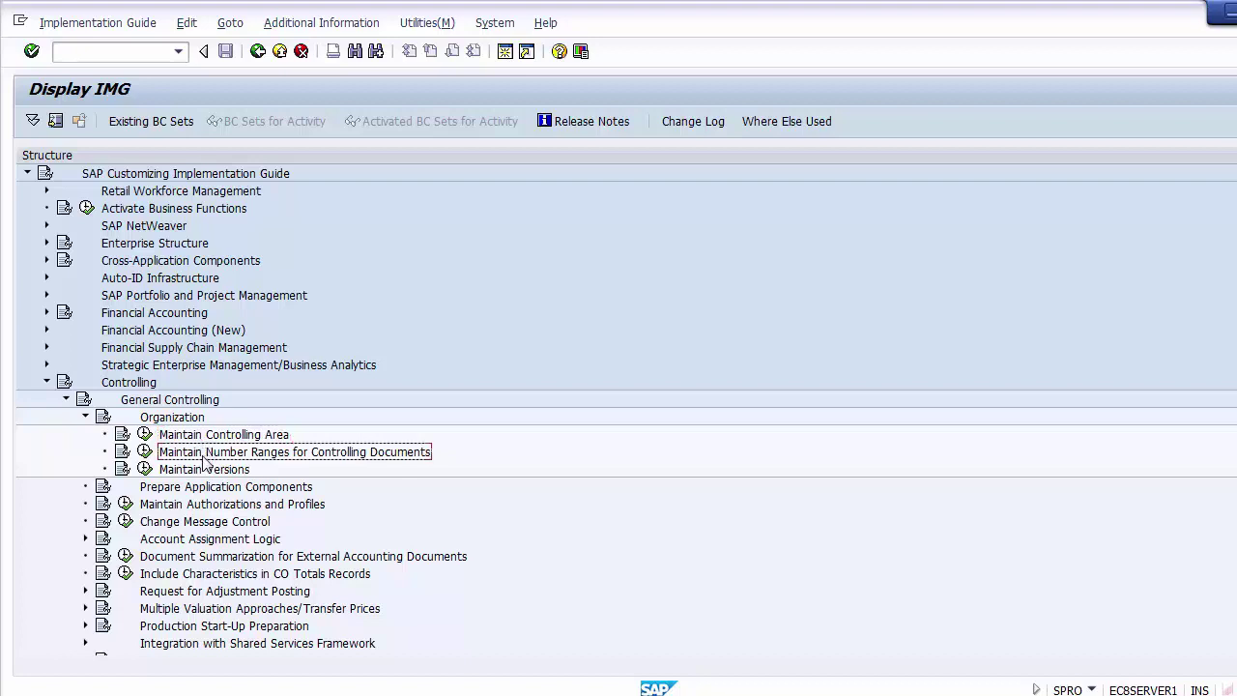
pyautogui.click(203, 470)
pyautogui.click(201, 436)
pyautogui.click(185, 419)
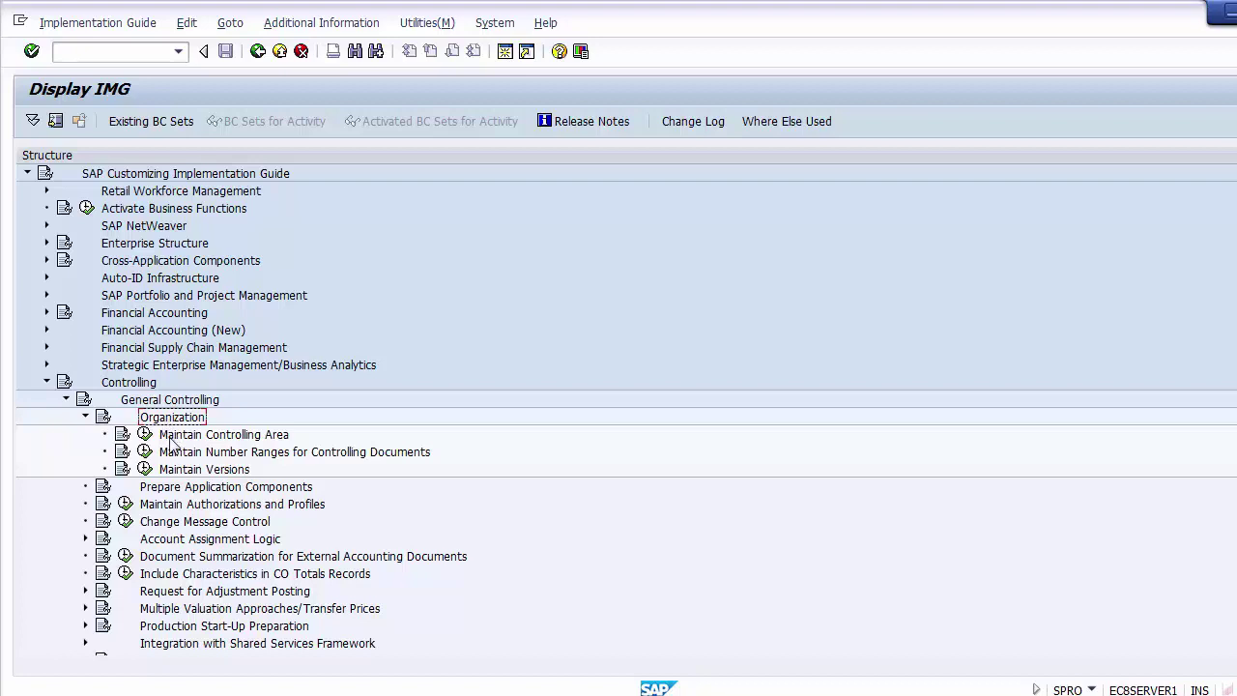
pyautogui.click(174, 439)
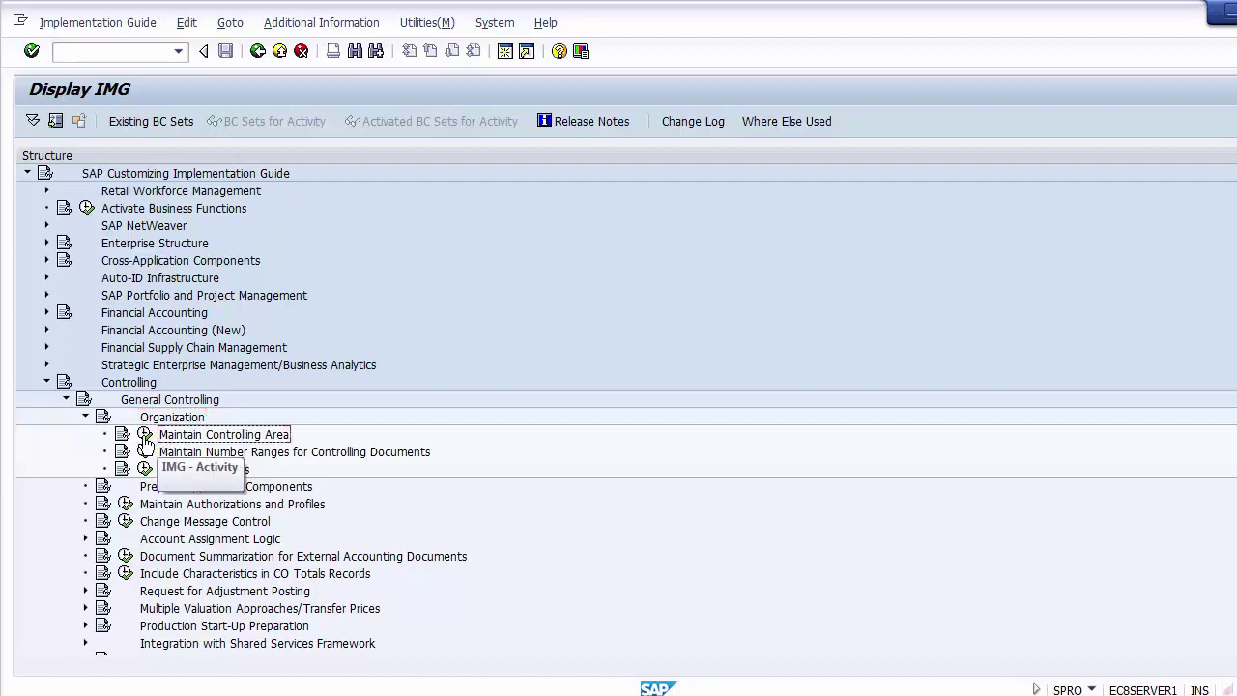
pyautogui.hotkey('alt', 'Tab')
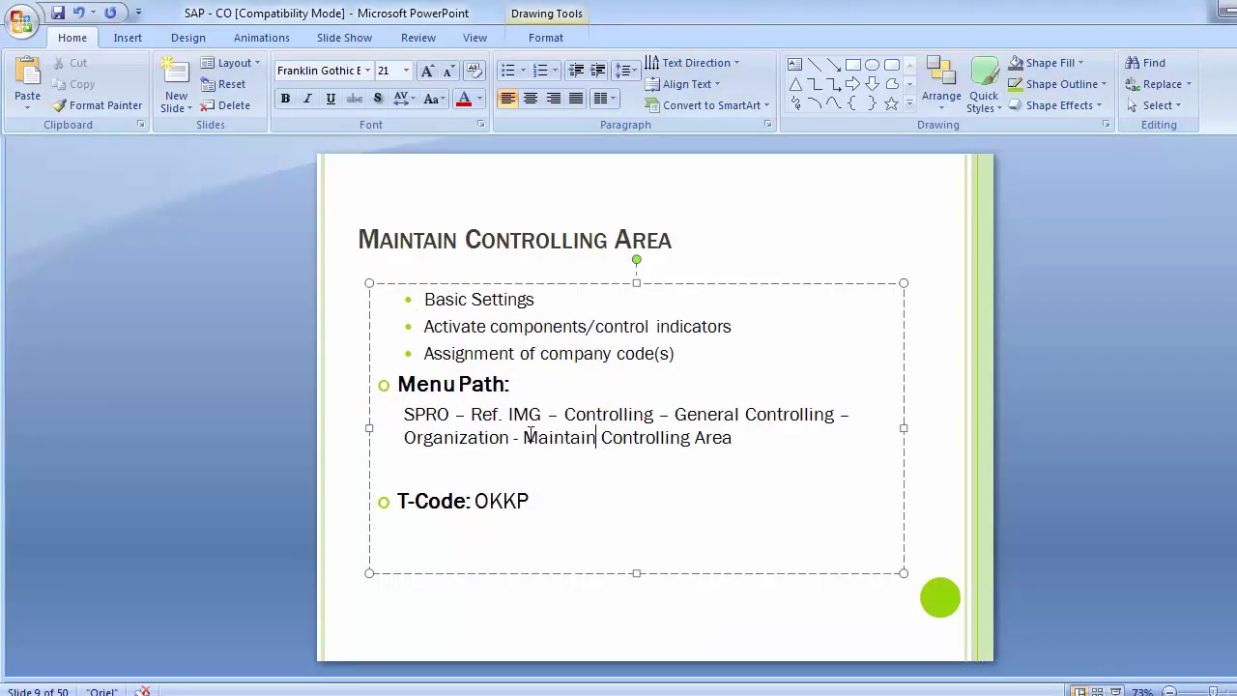
pyautogui.moveTo(524, 437); pyautogui.dragTo(738, 431)
pyautogui.click(203, 422)
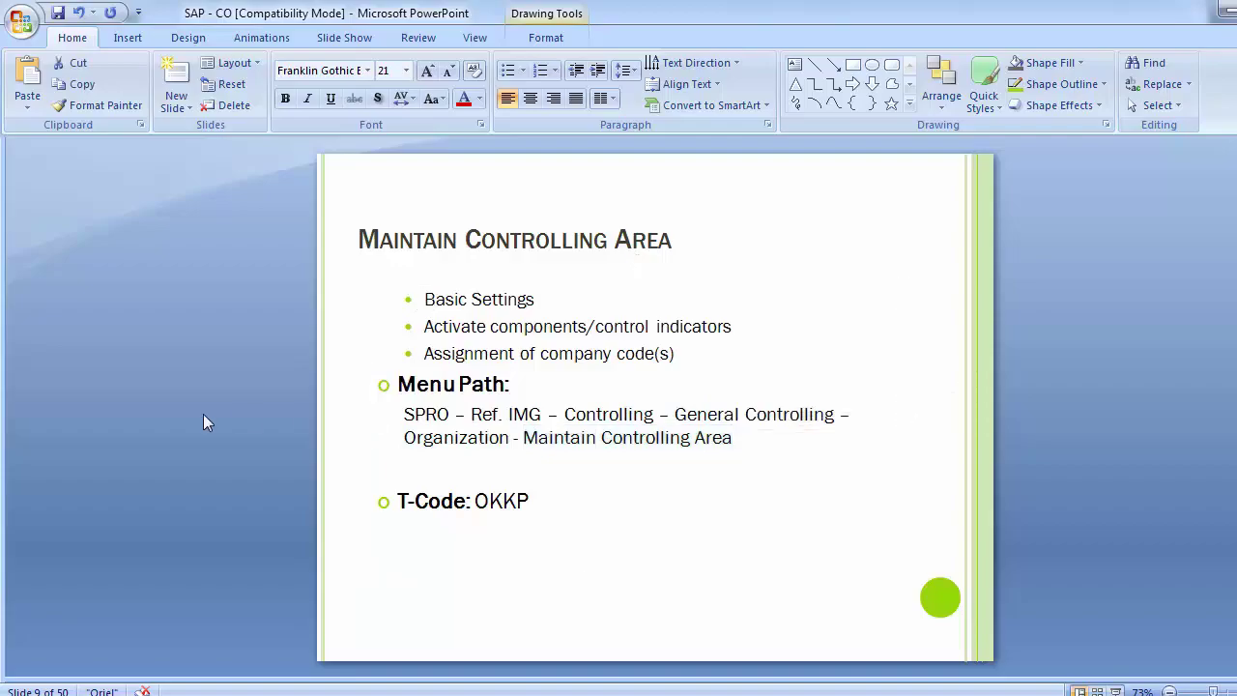
pyautogui.hotkey('alt', 'Tab')
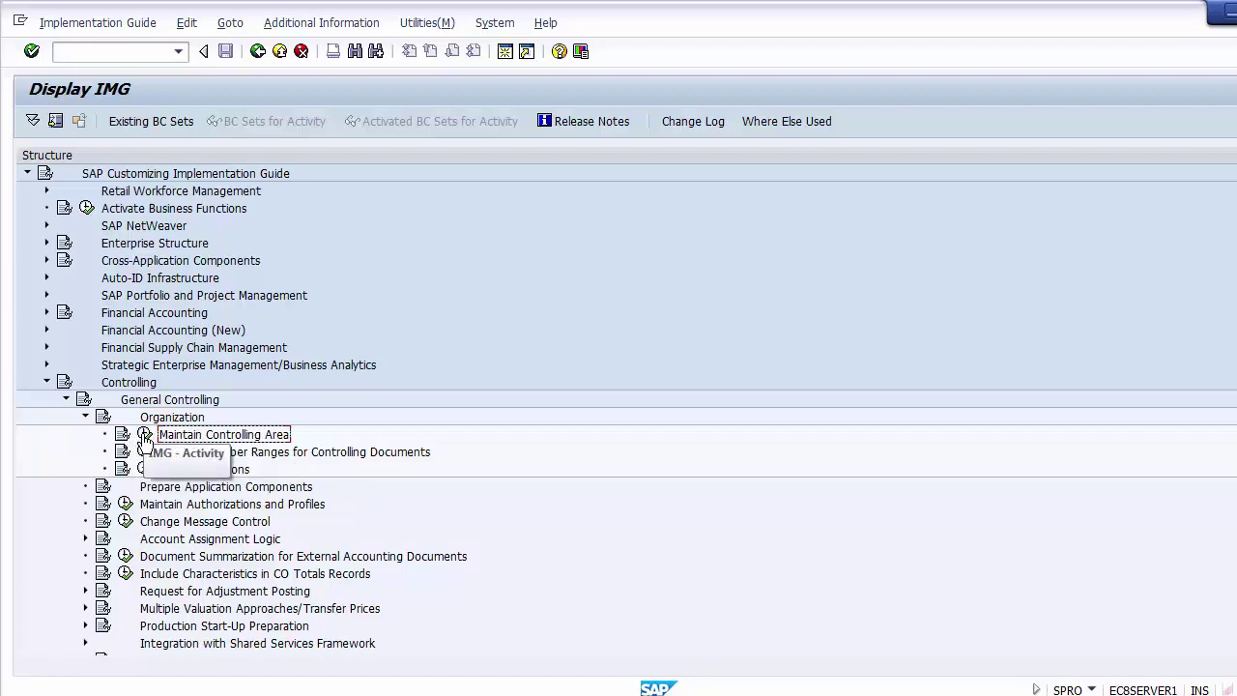
# Step: Execute the Maintain Controlling Area activity and start a new controlling area entry in its basic data
pyautogui.click(145, 438)
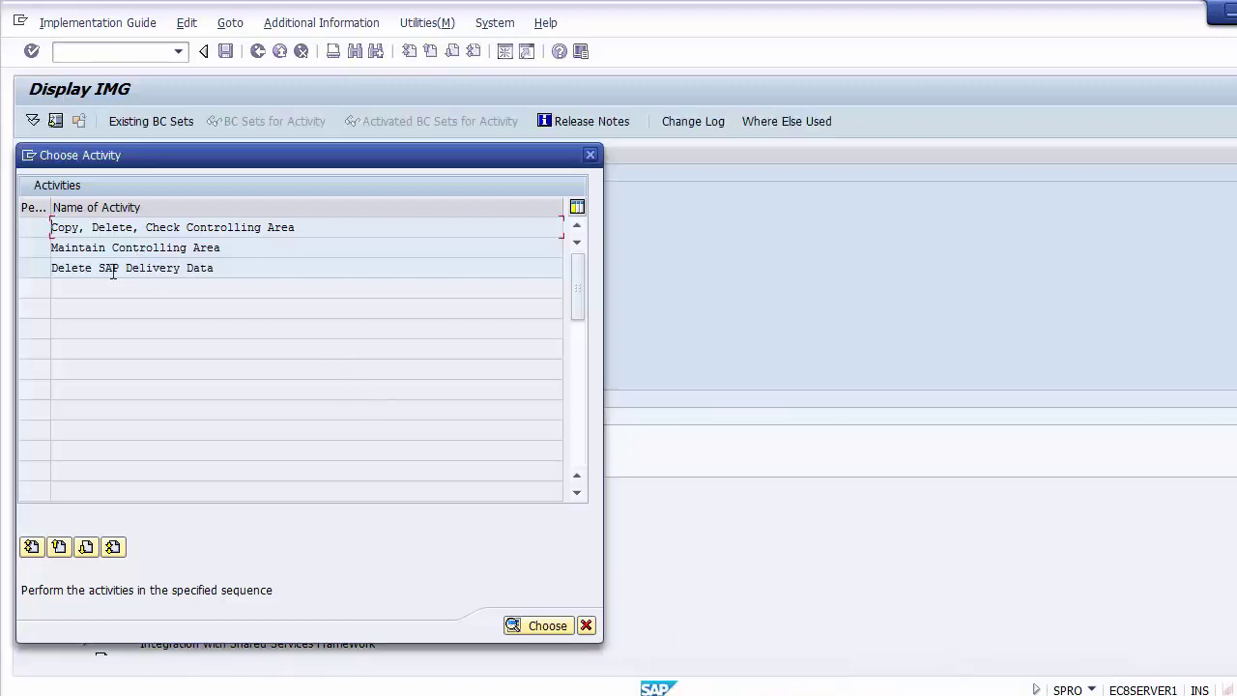
pyautogui.click(55, 247)
pyautogui.moveTo(242, 249); pyautogui.dragTo(48, 242)
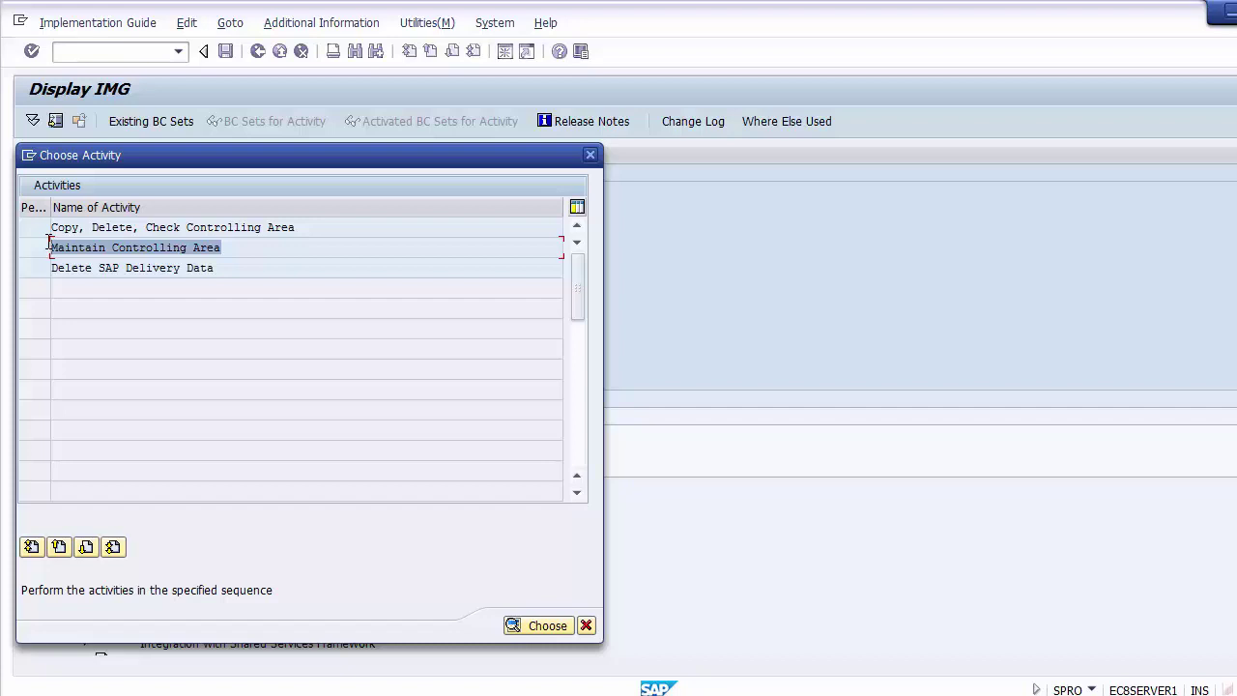
pyautogui.click(62, 247)
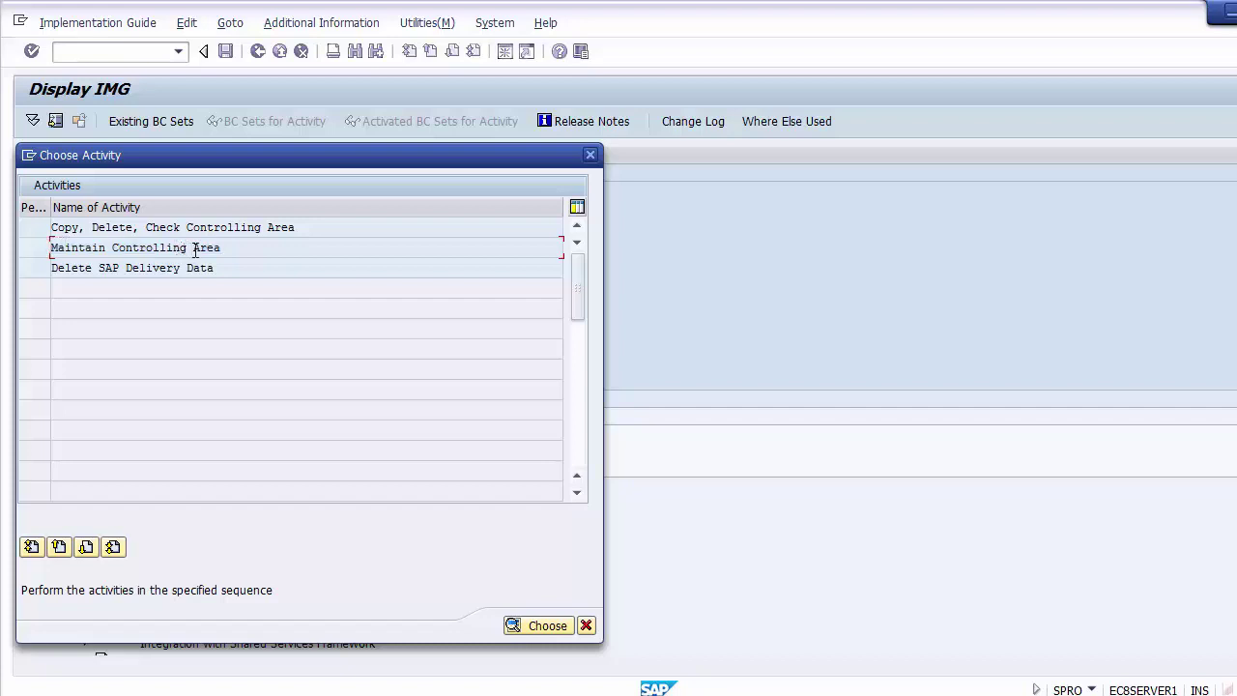
pyautogui.doubleClick(122, 248)
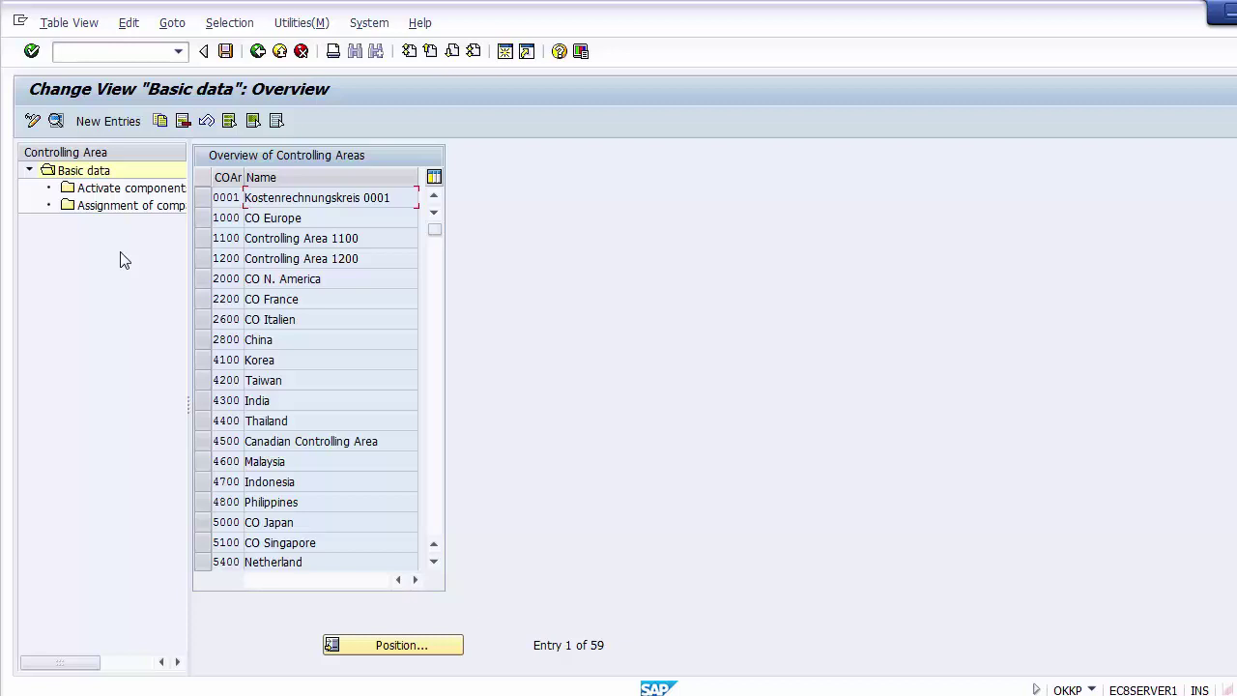
pyautogui.click(106, 122)
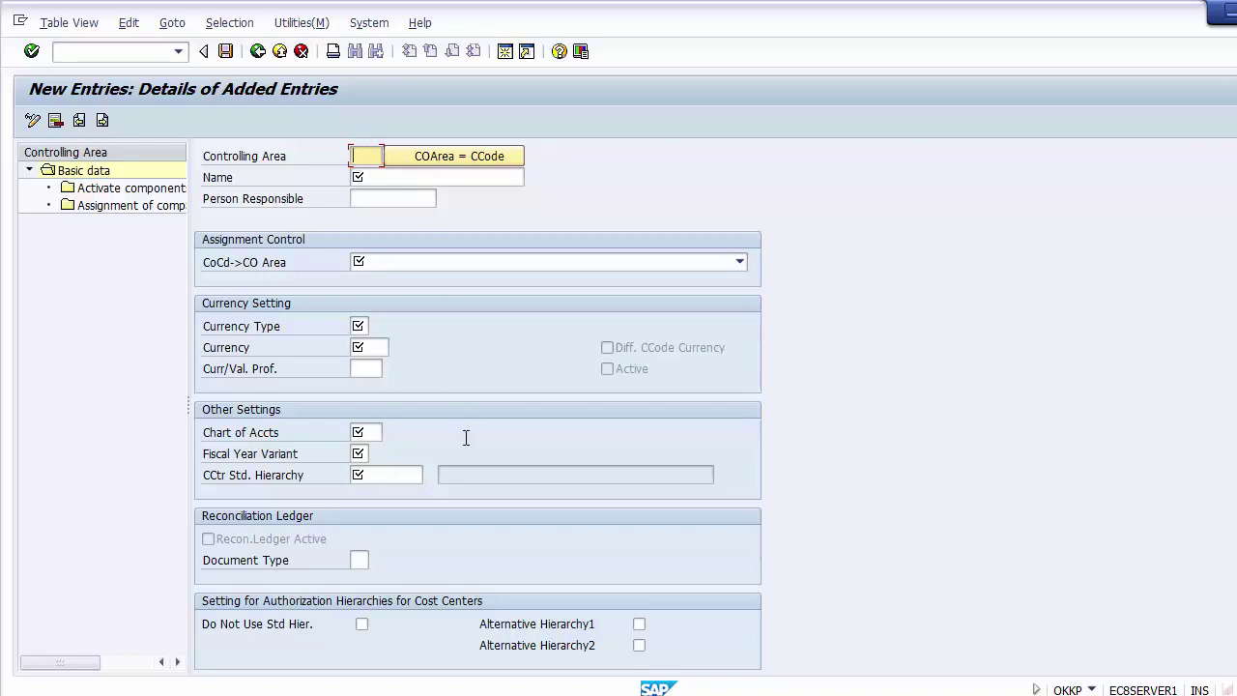
# Step: Examine the Controlling Area, Name and Person Responsible fields of the blank new entry form
pyautogui.click(136, 368)
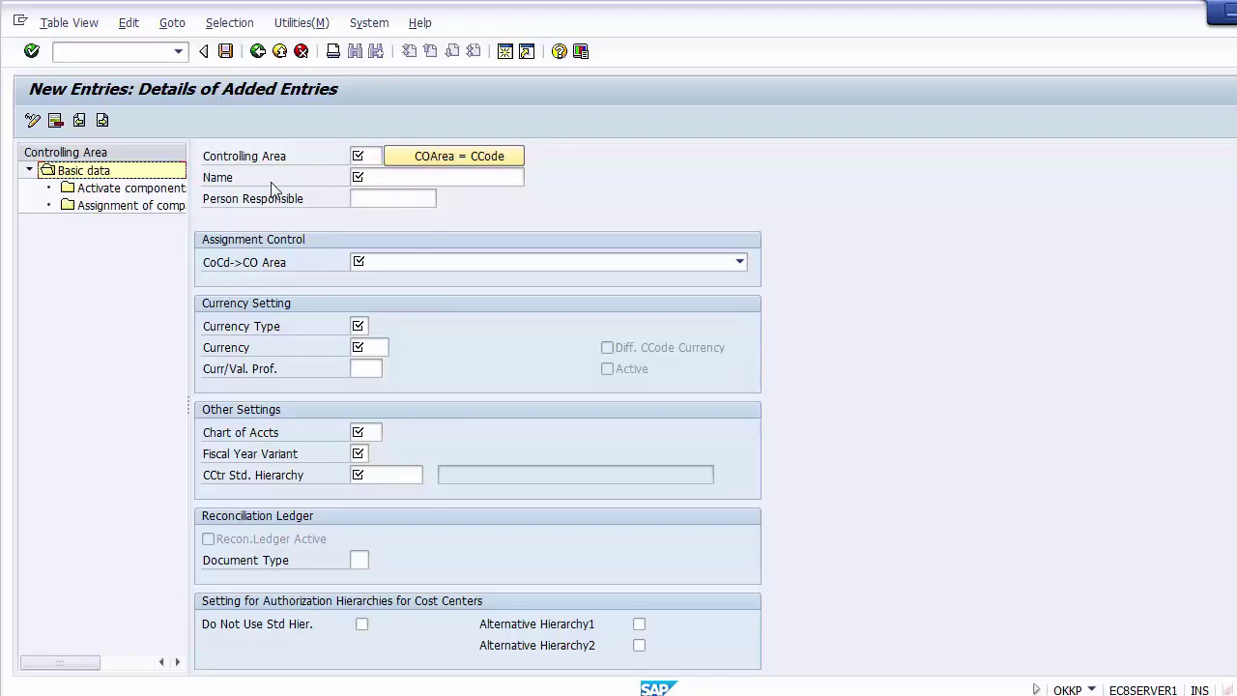
pyautogui.click(355, 157)
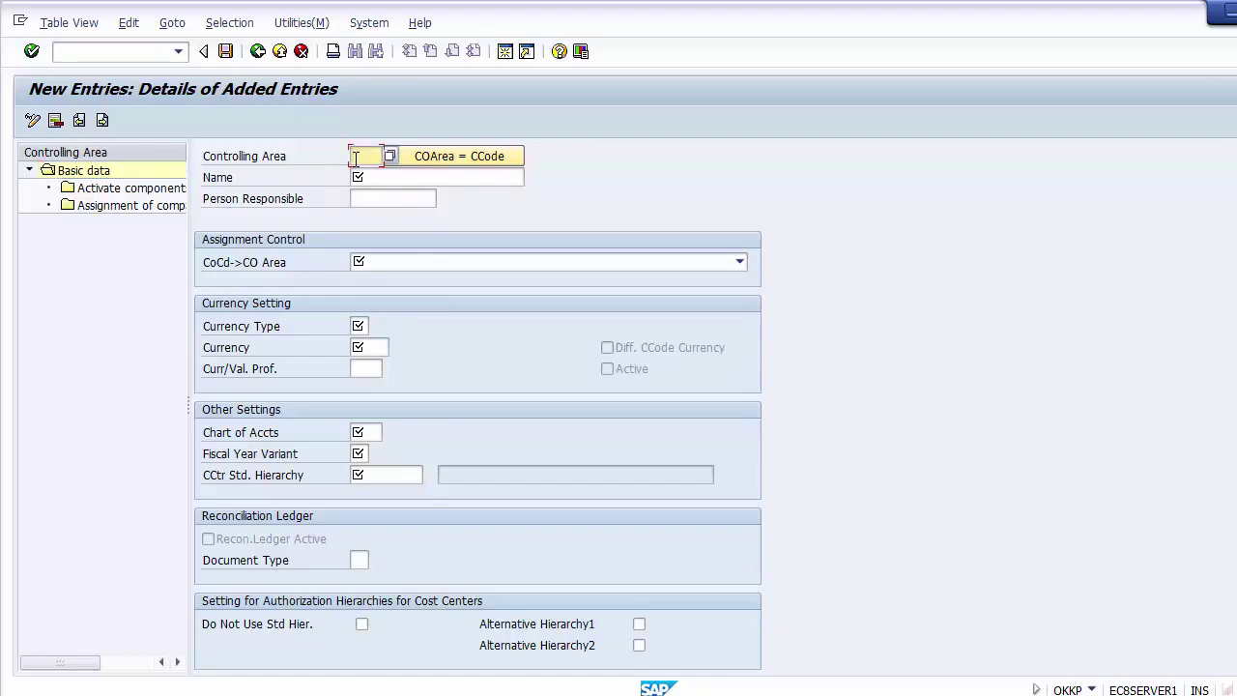
pyautogui.click(358, 180)
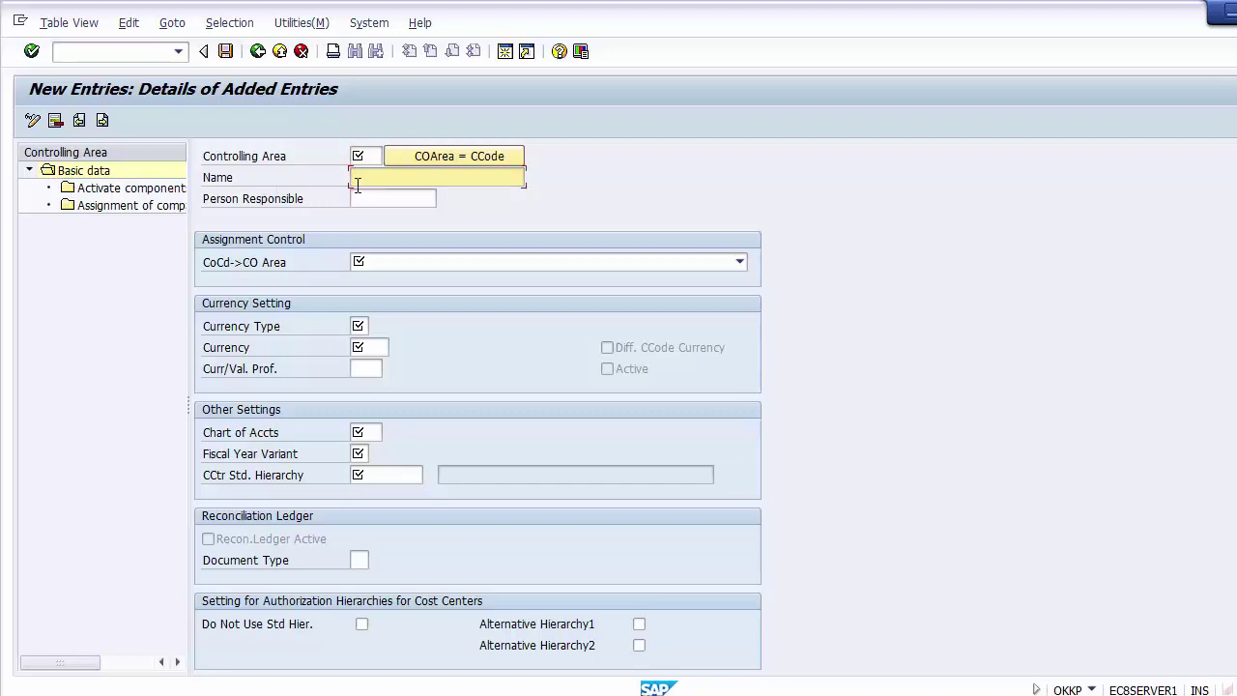
pyautogui.click(356, 196)
pyautogui.click(354, 155)
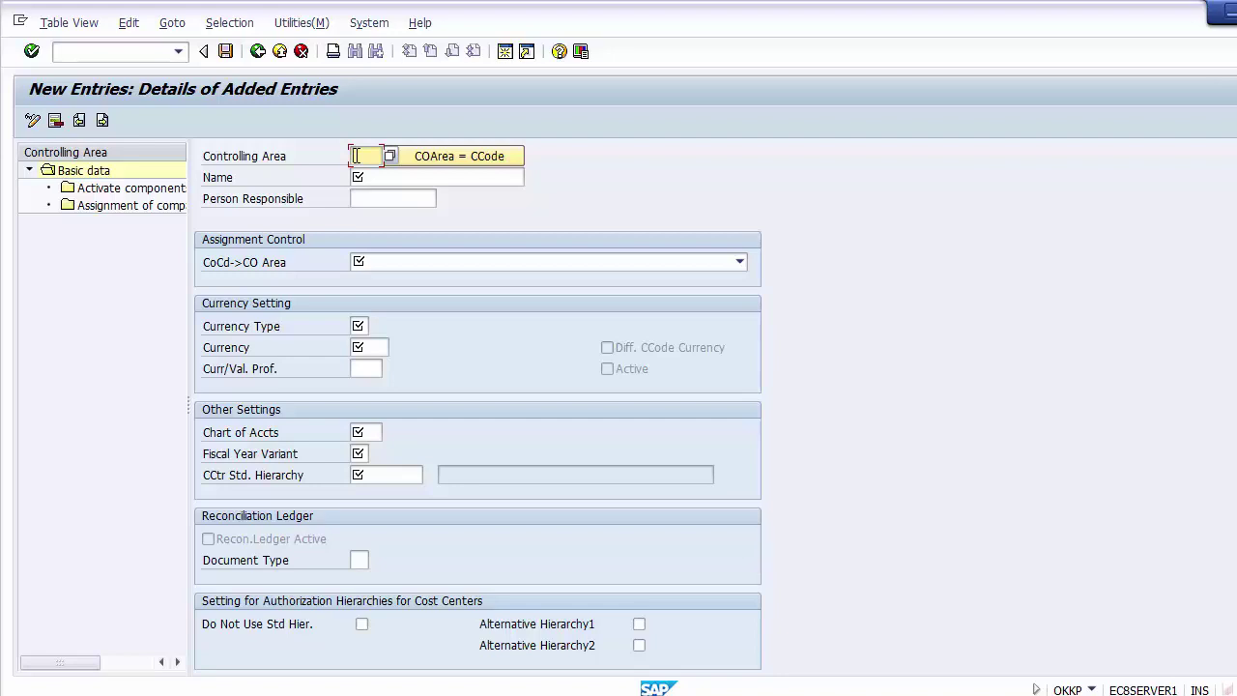
pyautogui.click(373, 198)
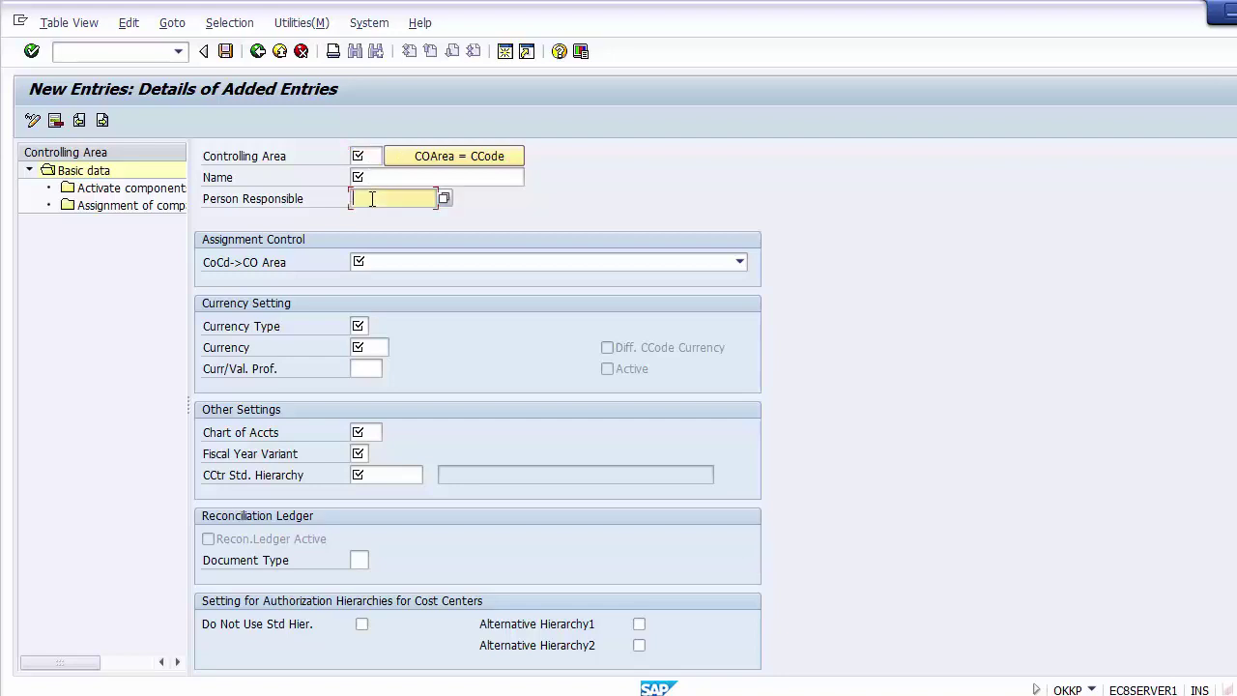
pyautogui.click(104, 428)
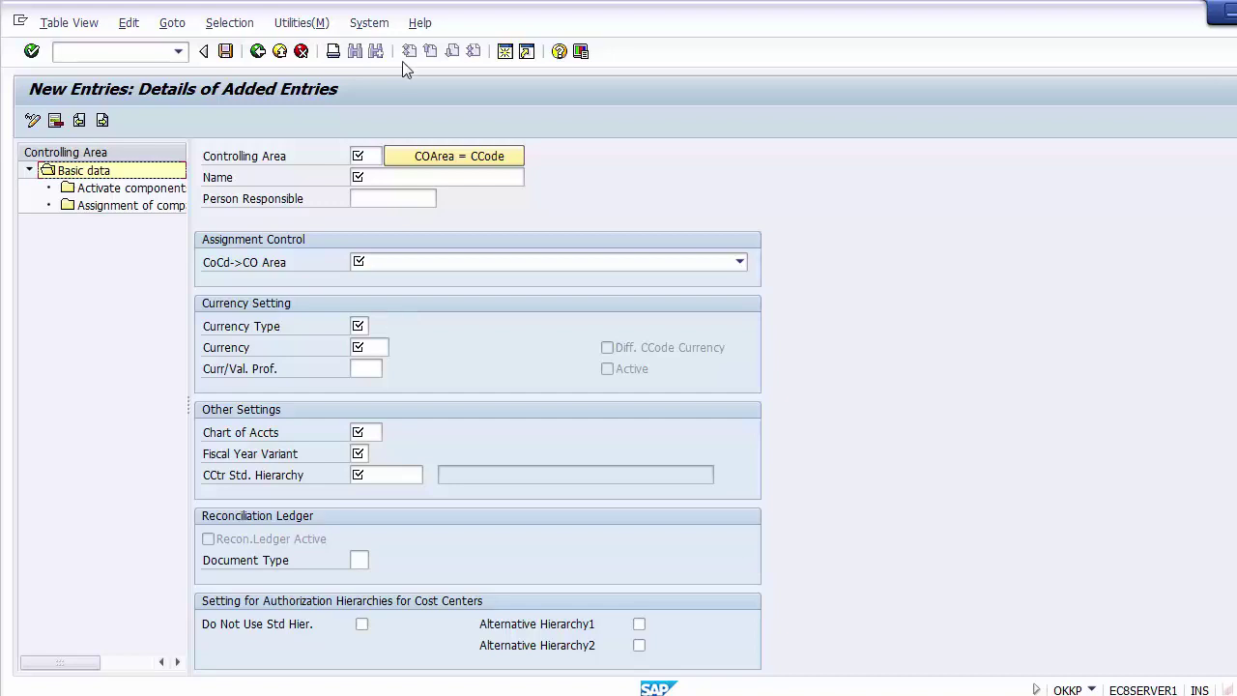
pyautogui.click(364, 158)
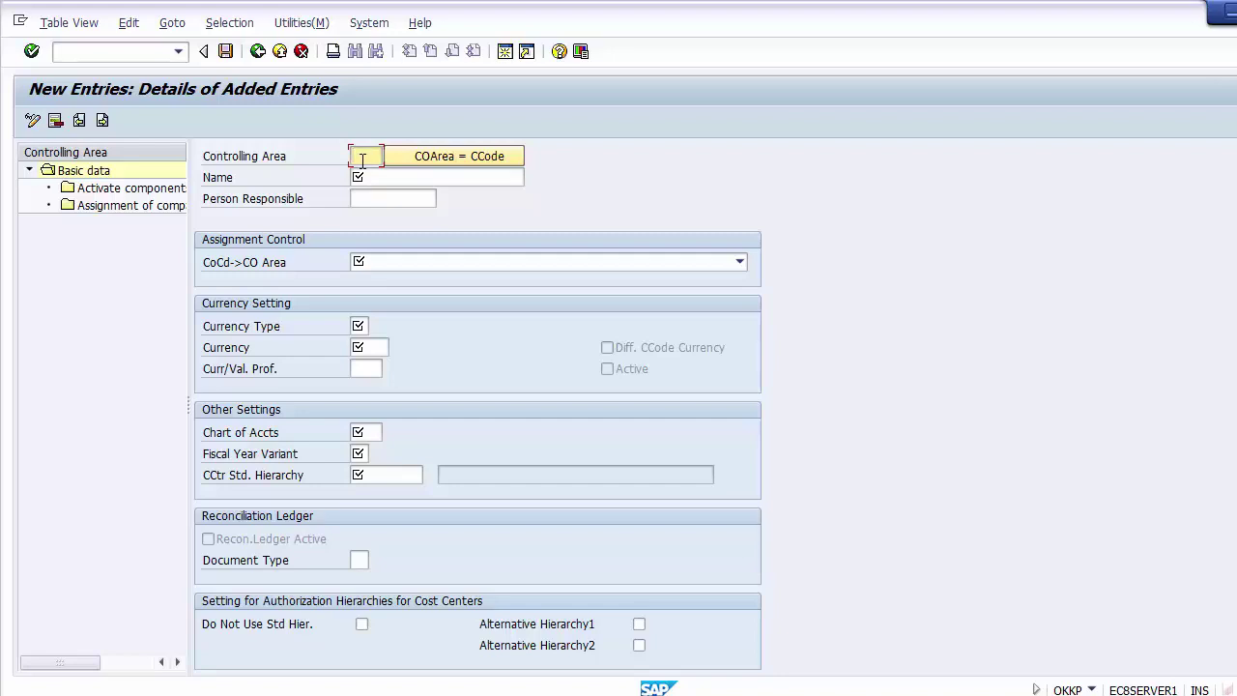
# Step: Enter controlling area 1200 and name it "Controlling Area for 1200"
pyautogui.write('1200')
pyautogui.click(380, 177)
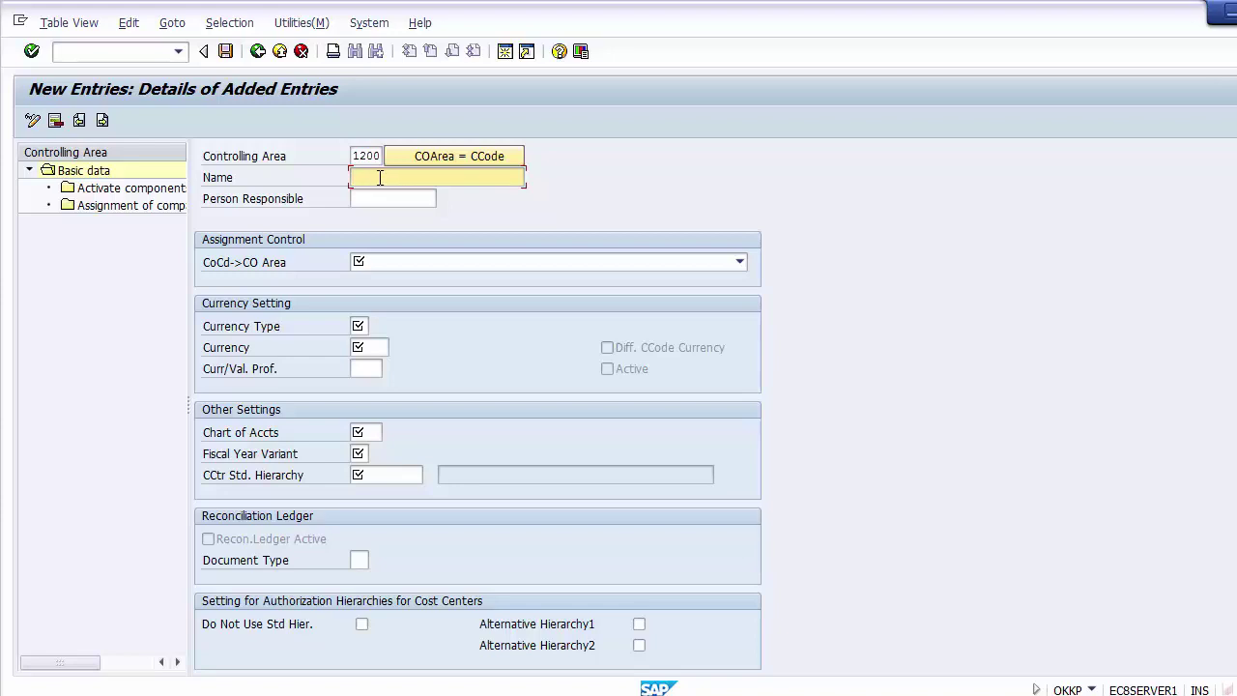
pyautogui.write('Contro')
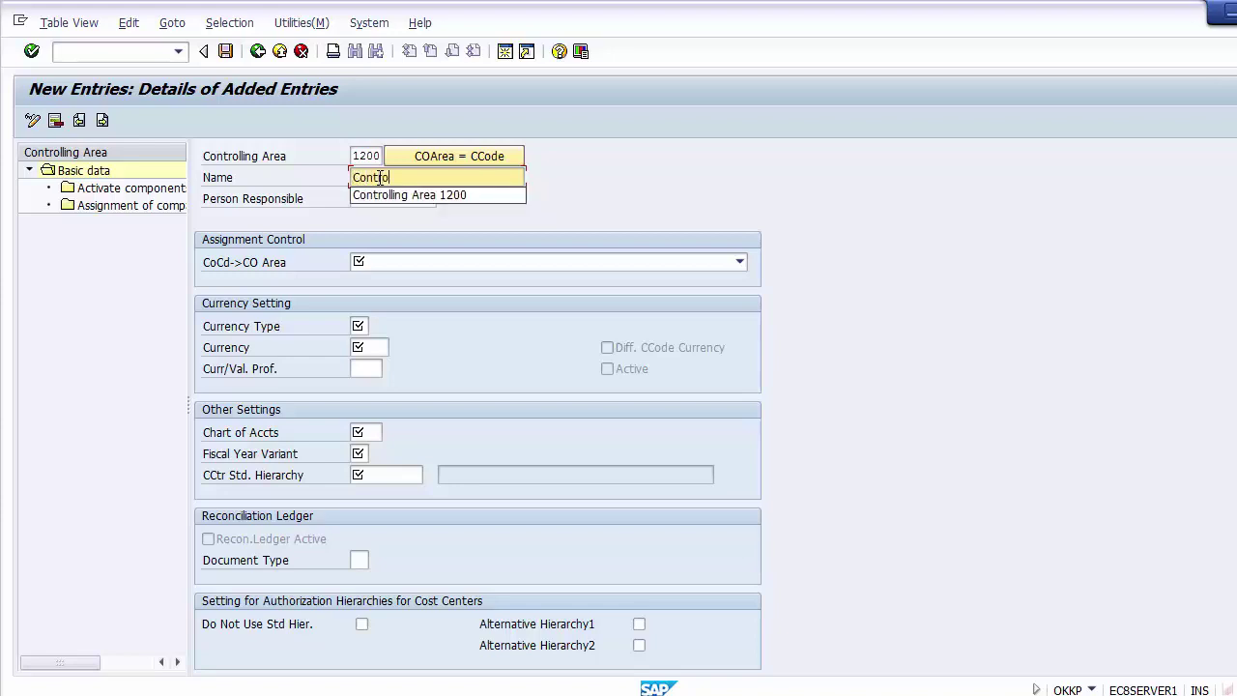
pyautogui.write('lling')
pyautogui.press('Down')
pyautogui.press('Return')
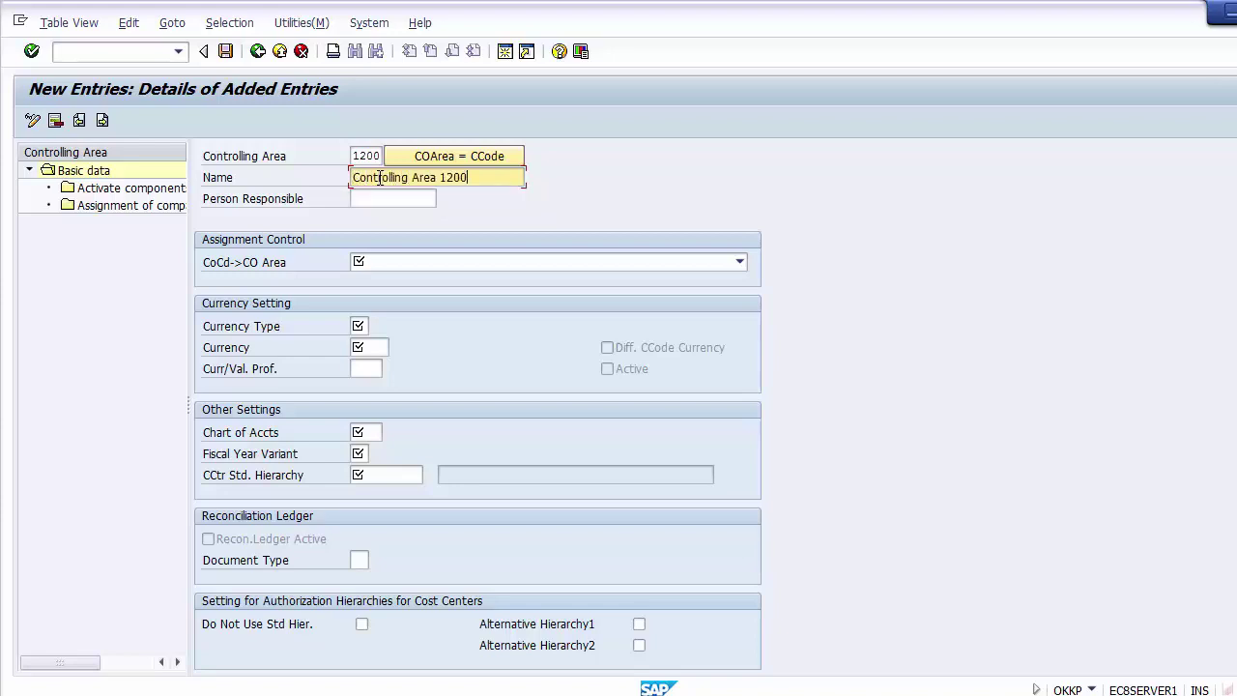
pyautogui.click(438, 177)
pyautogui.write('for')
pyautogui.click(488, 177)
# Step: Enter the responsible person's name for controlling area 1200
pyautogui.click(375, 197)
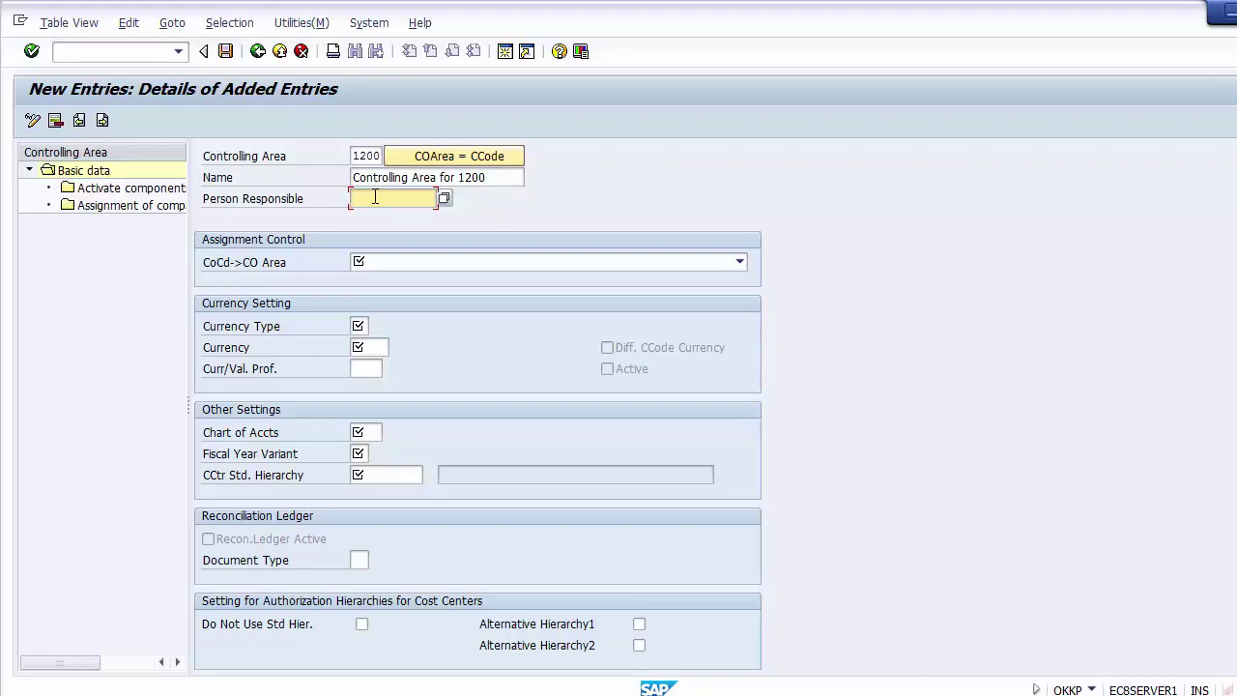
pyautogui.click(363, 367)
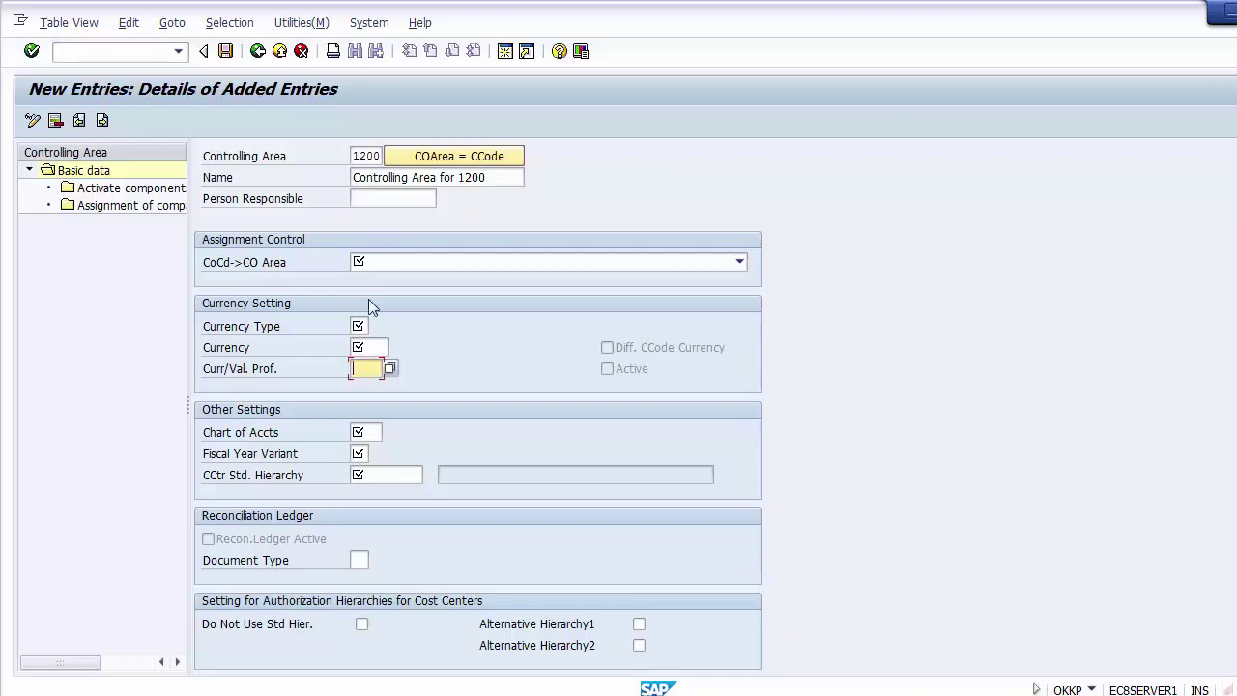
pyautogui.click(355, 200)
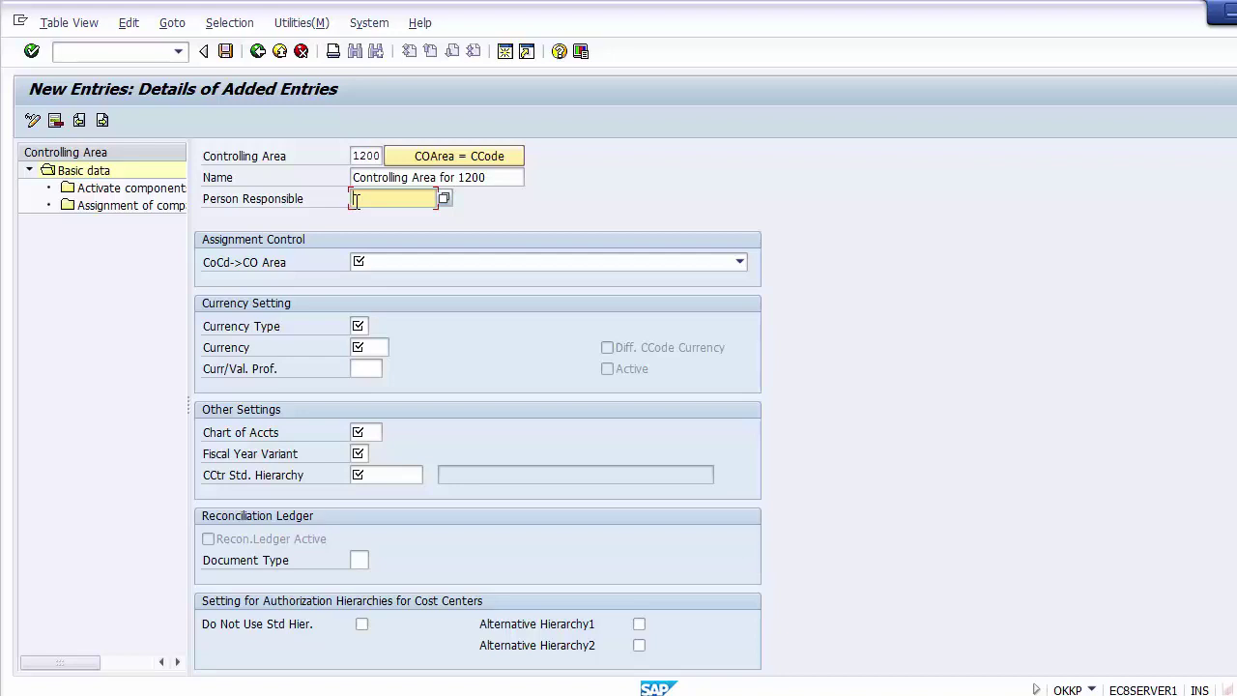
pyautogui.write('Collen')
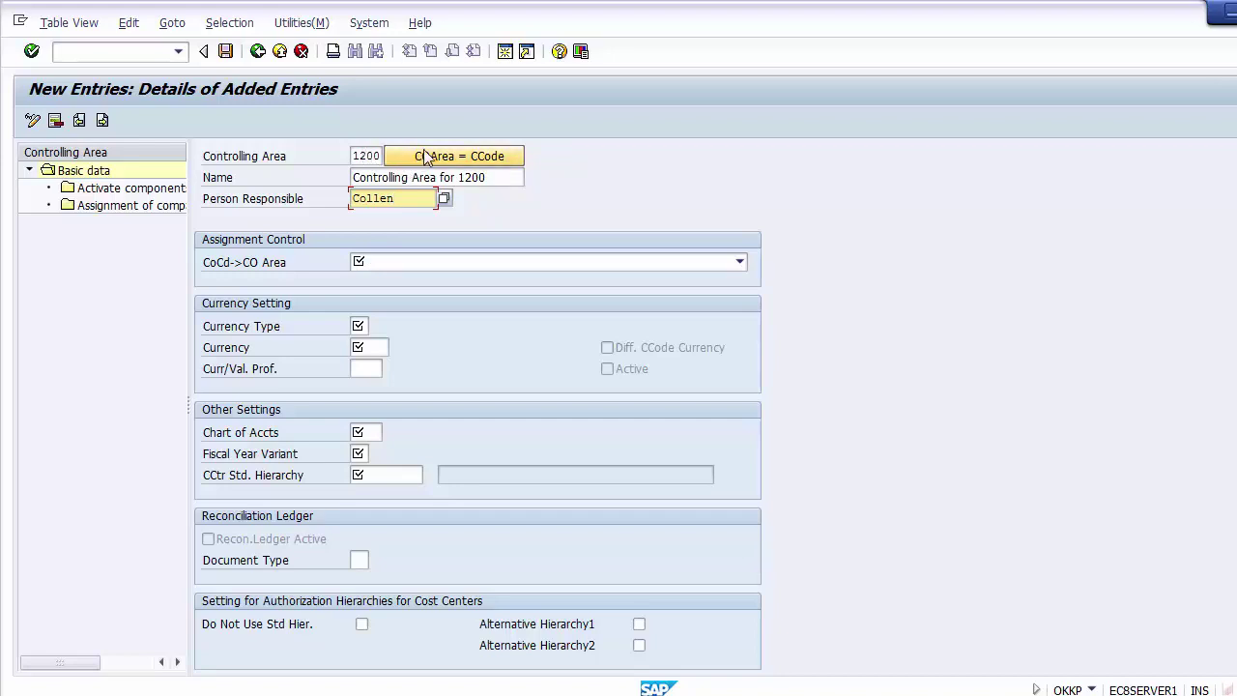
# Step: Set the CoCd->CO Area assignment control to "Controlling area same as company code"
pyautogui.click(459, 270)
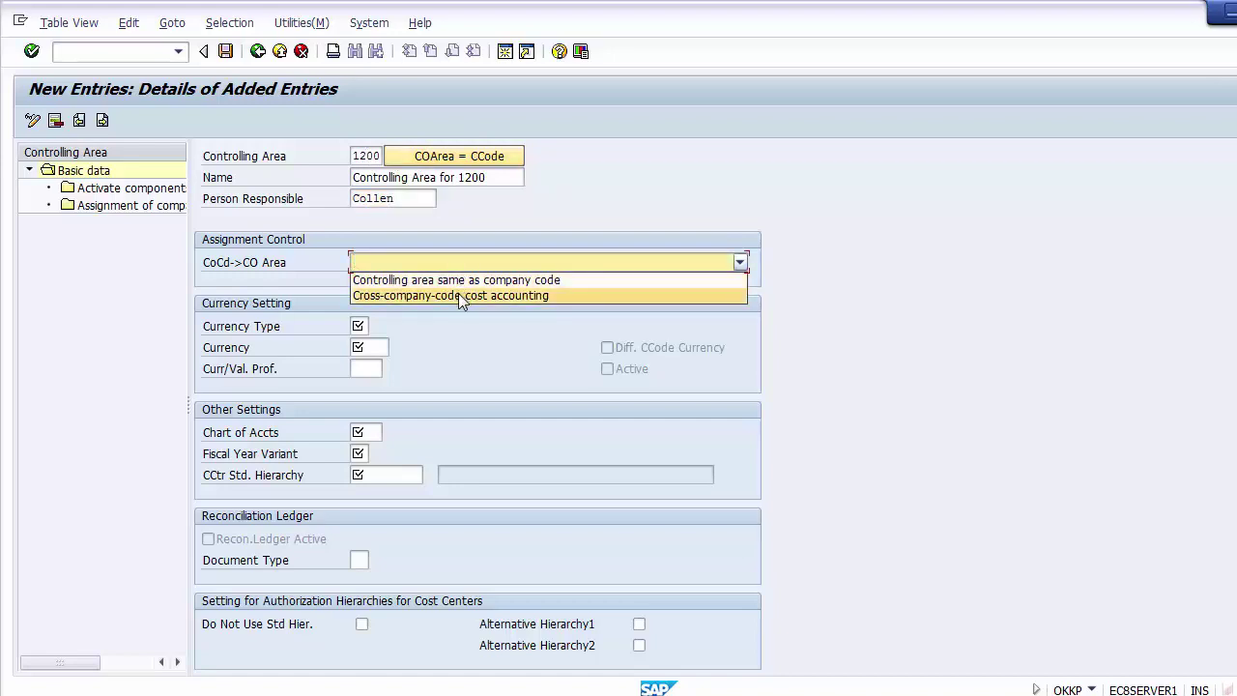
pyautogui.click(741, 262)
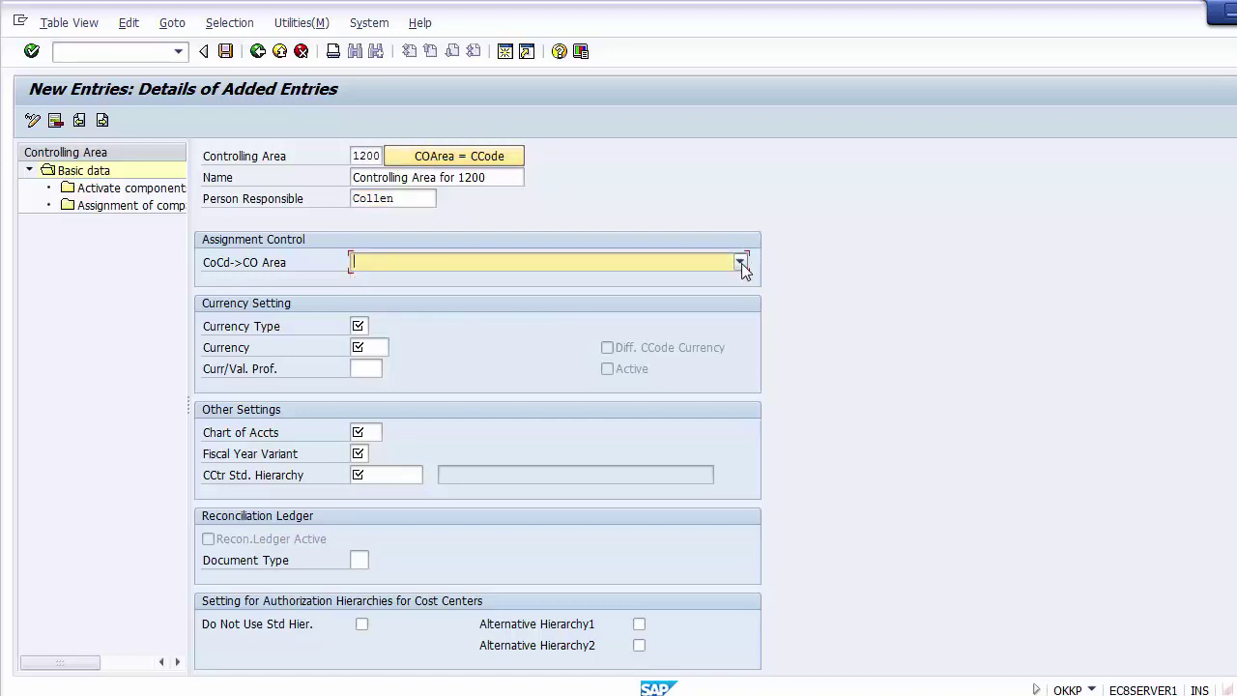
pyautogui.click(739, 262)
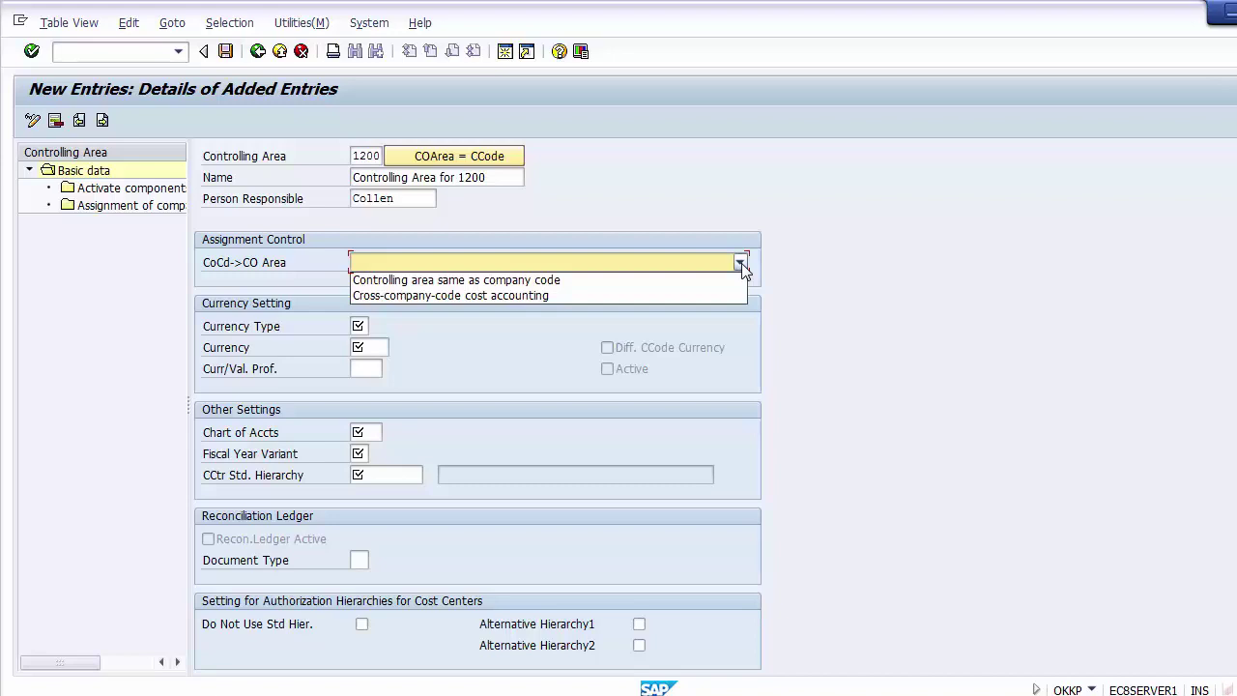
pyautogui.click(692, 280)
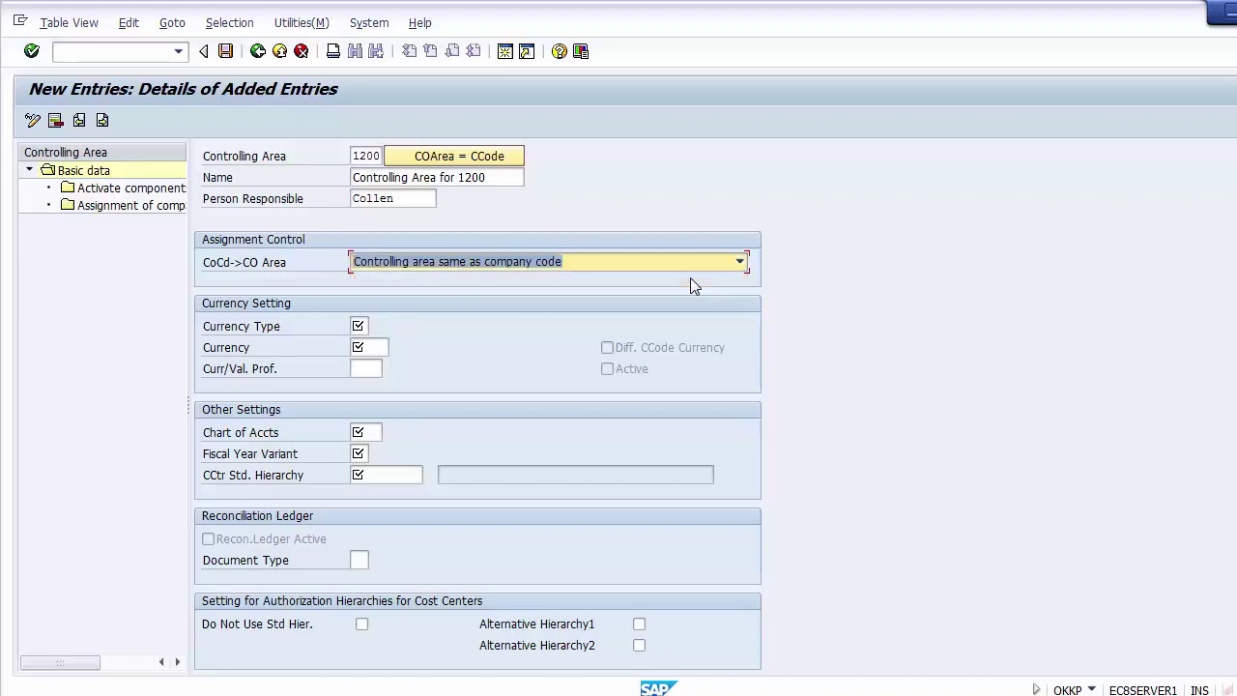
# Step: Change the CoCd->CO Area assignment control to "Cross-company-code cost accounting"
pyautogui.click(740, 263)
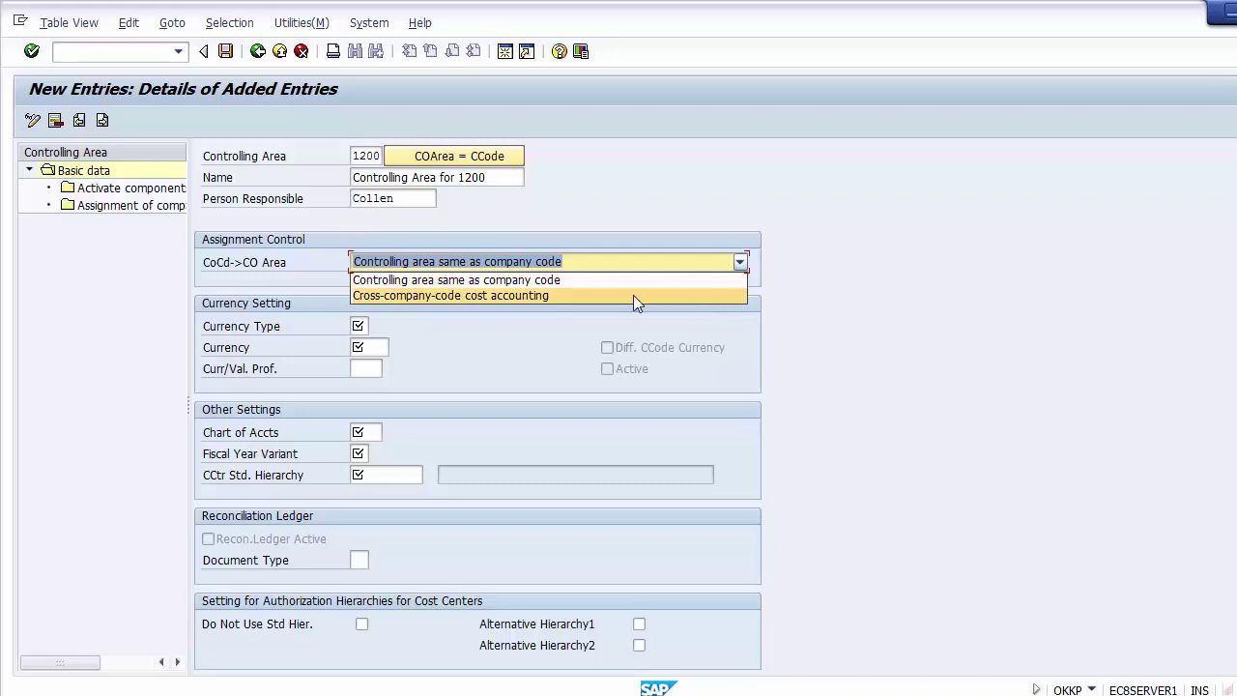
pyautogui.click(378, 297)
pyautogui.click(130, 360)
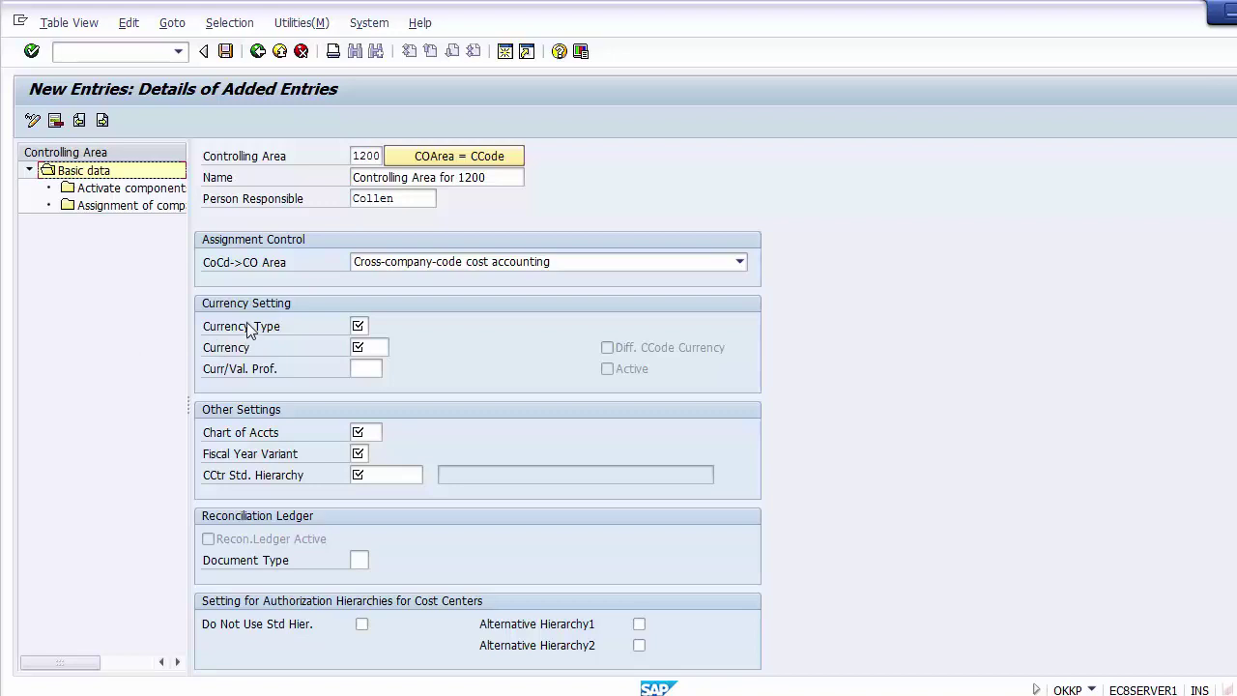
pyautogui.click(474, 263)
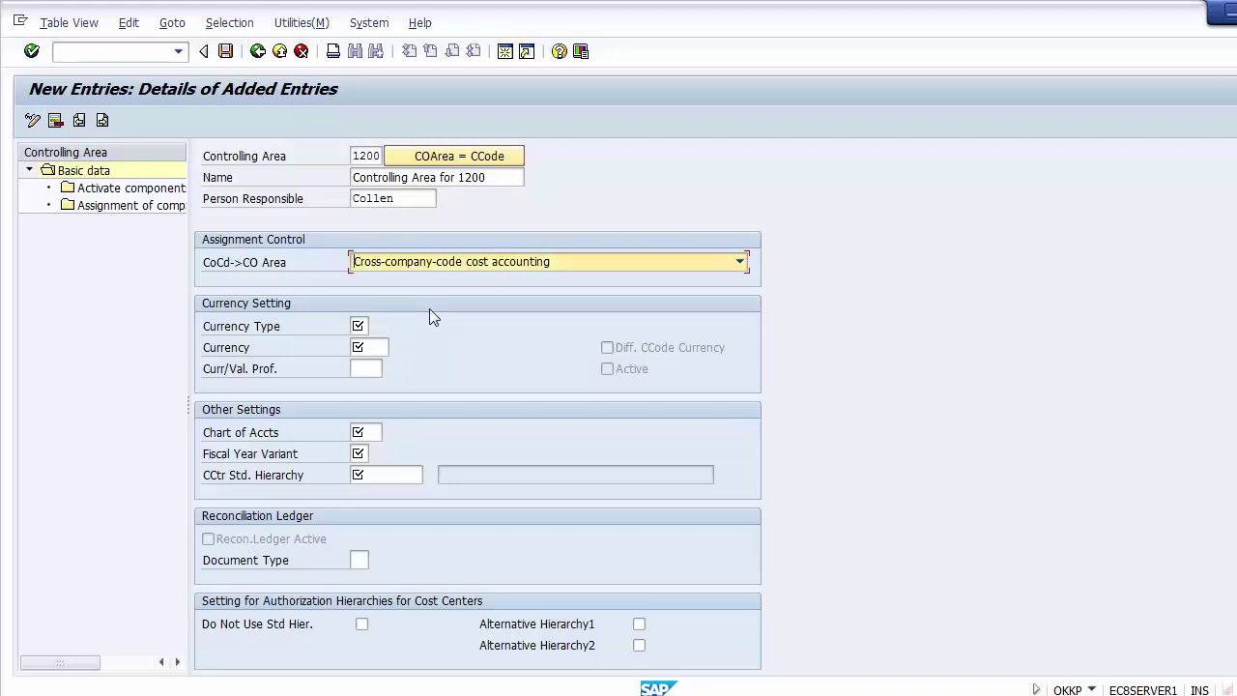
# Step: Open the possible values for Currency Type and examine each of the currency types offered
pyautogui.click(270, 330)
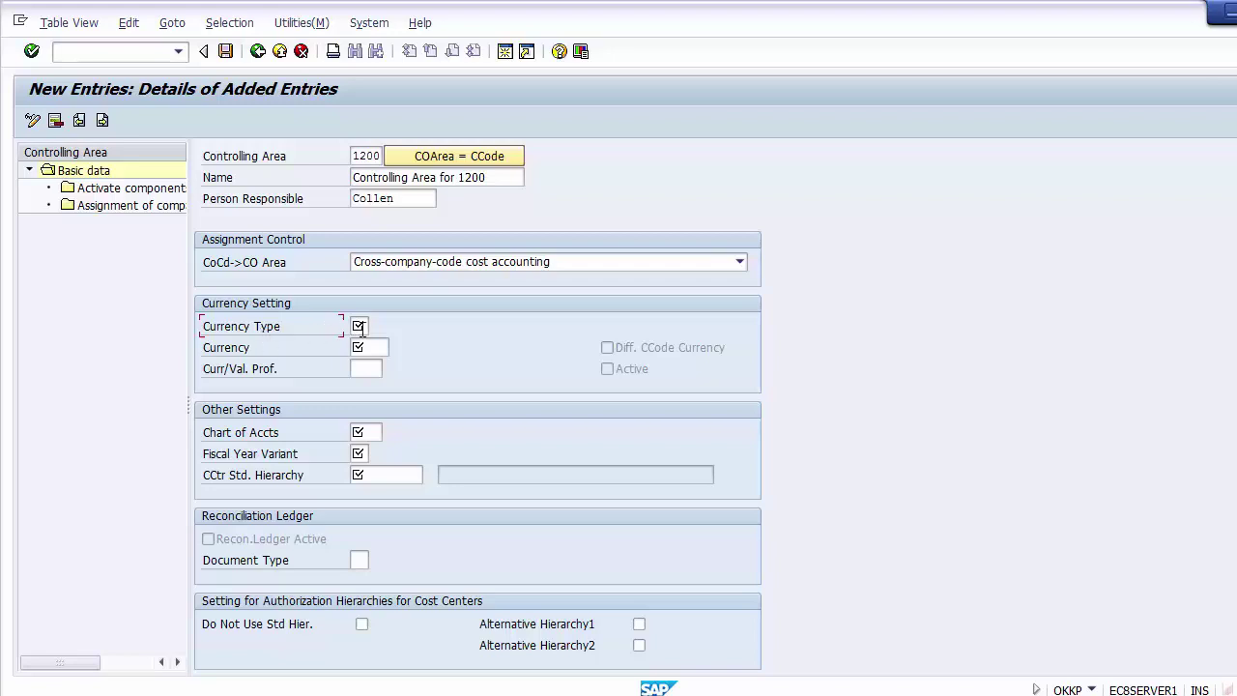
pyautogui.click(358, 326)
pyautogui.click(376, 329)
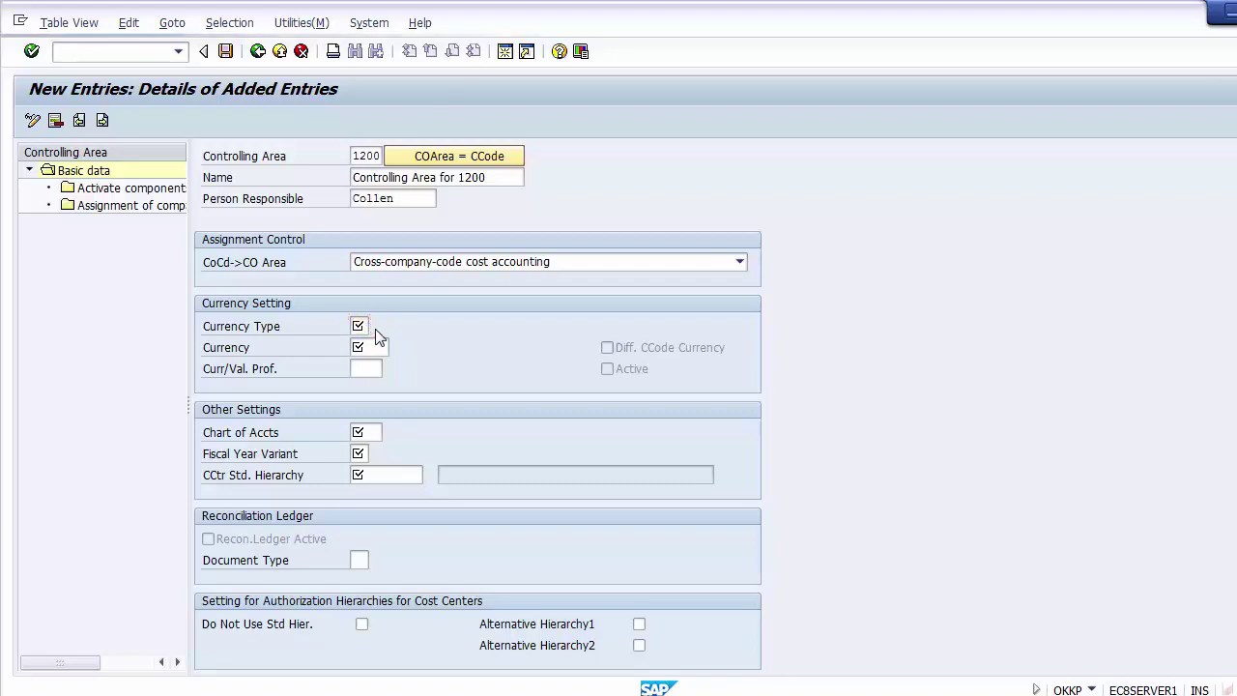
pyautogui.press('F4')
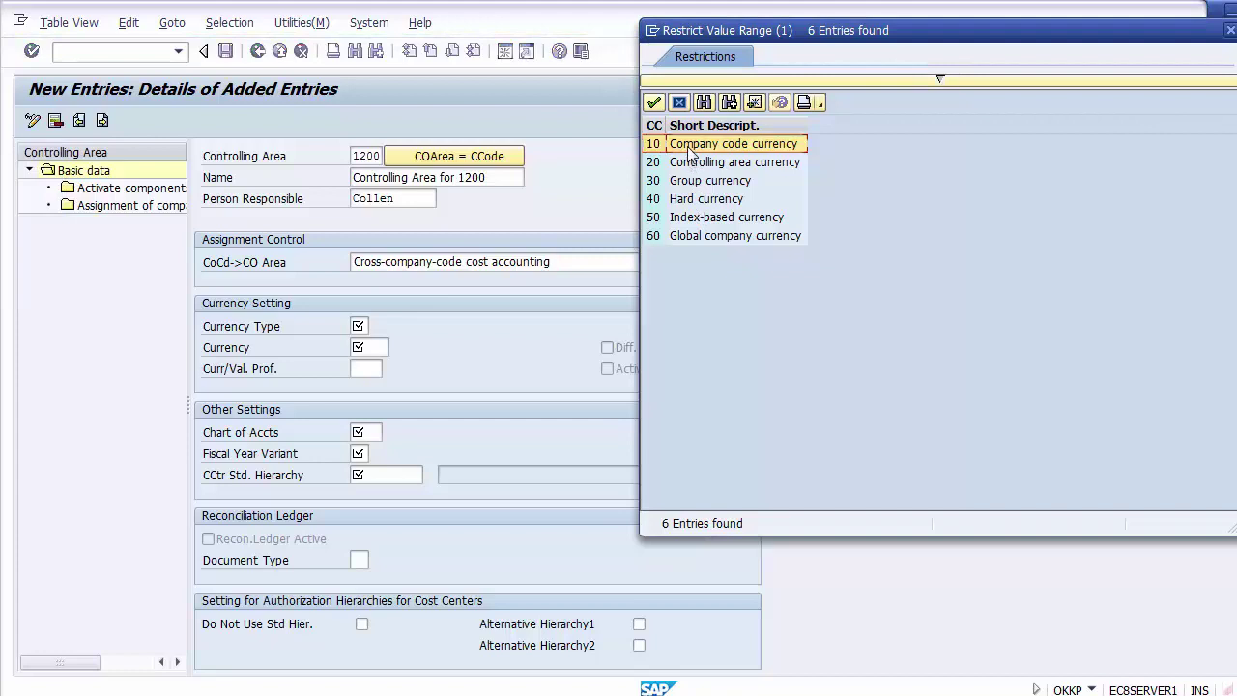
pyautogui.press('Down')
pyautogui.press('Down')
pyautogui.press('Down')
pyautogui.press('Down')
pyautogui.press('Down')
pyautogui.press('Up')
pyautogui.press('Up')
pyautogui.press('Up')
pyautogui.press('Up')
pyautogui.press('Up')
pyautogui.press('Down')
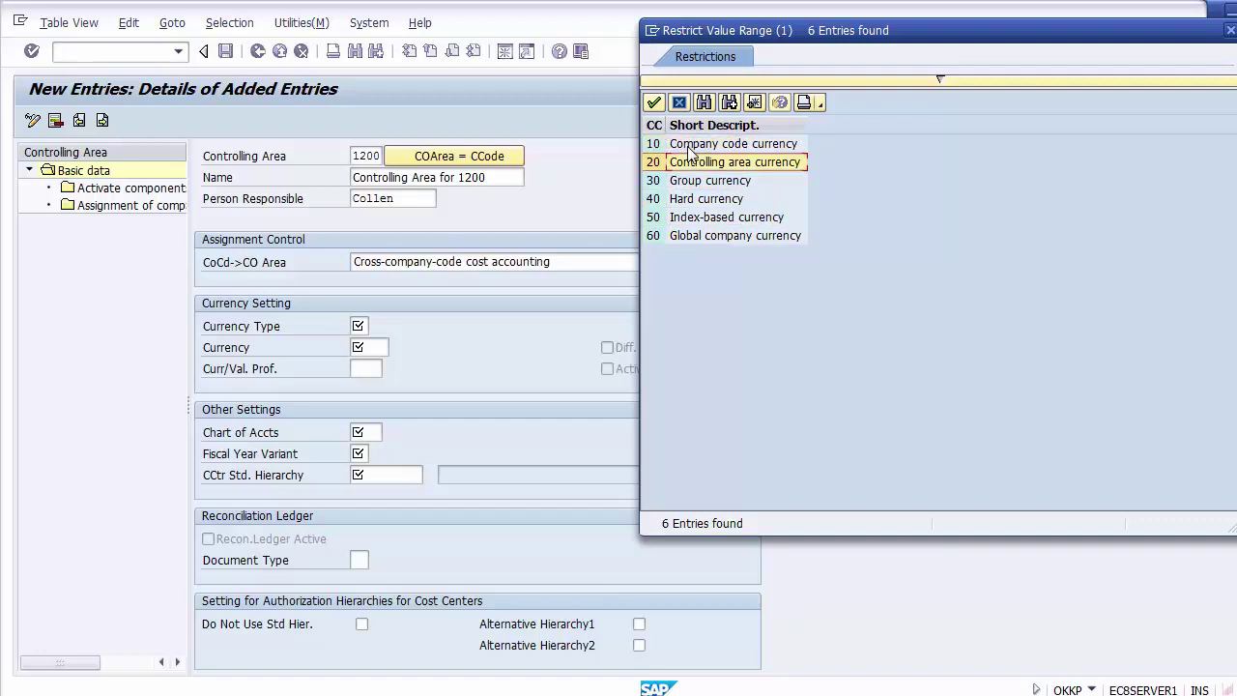
pyautogui.press('Down')
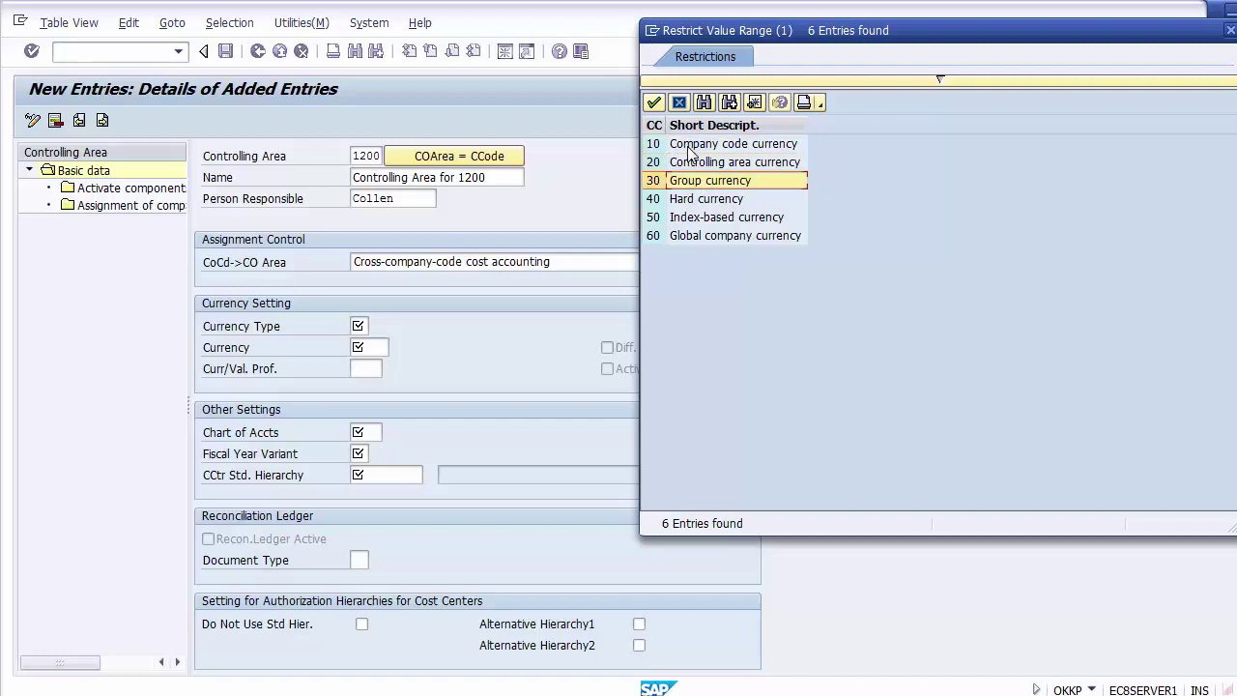
pyautogui.press('Down')
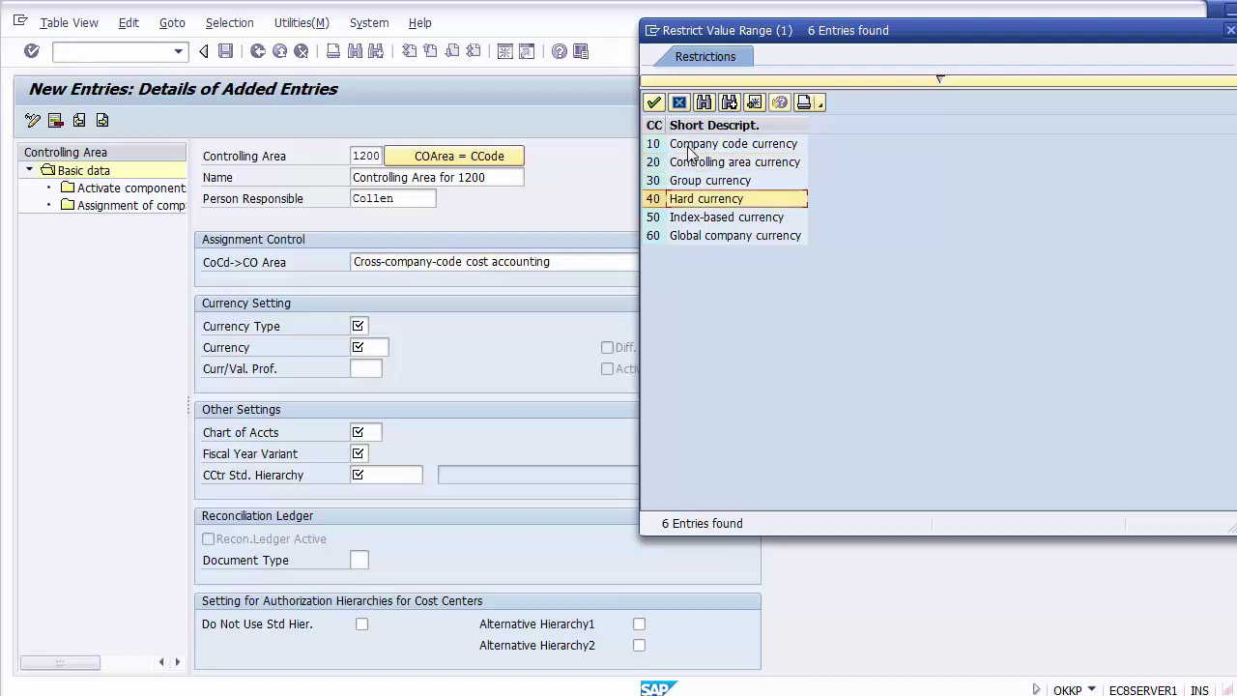
pyautogui.press('Down')
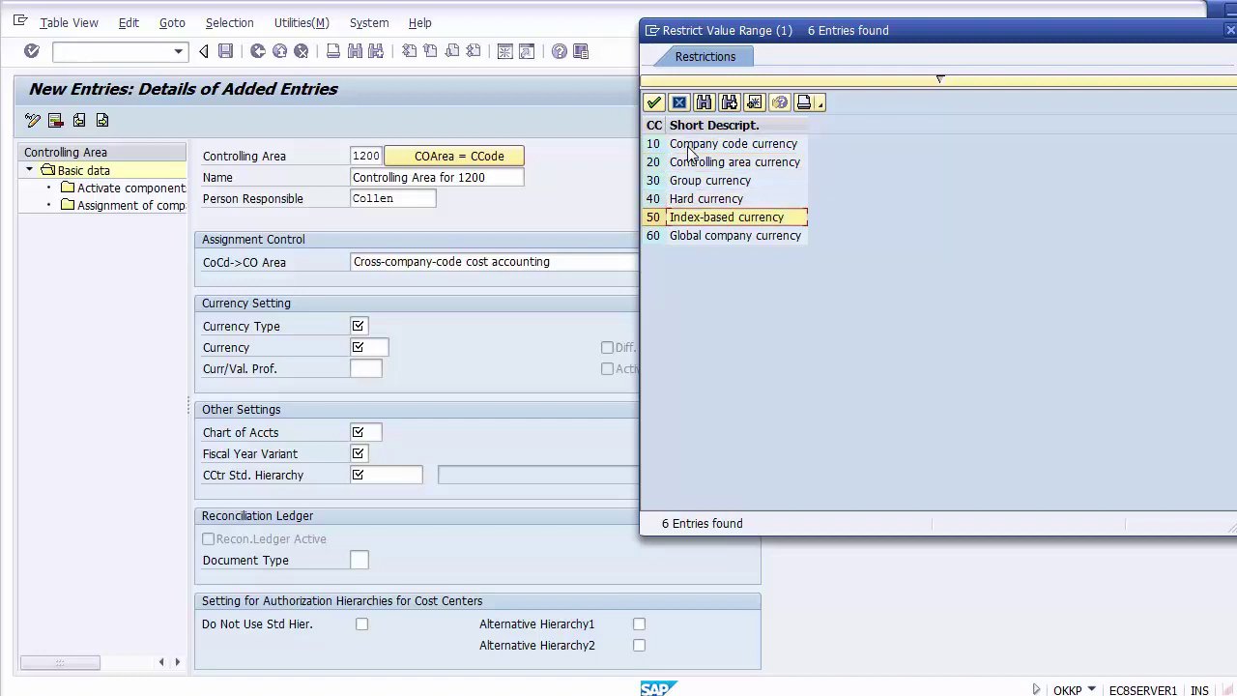
pyautogui.press('Down')
pyautogui.press('Up')
pyautogui.press('Up')
pyautogui.press('Up')
pyautogui.press('Up')
pyautogui.press('Up')
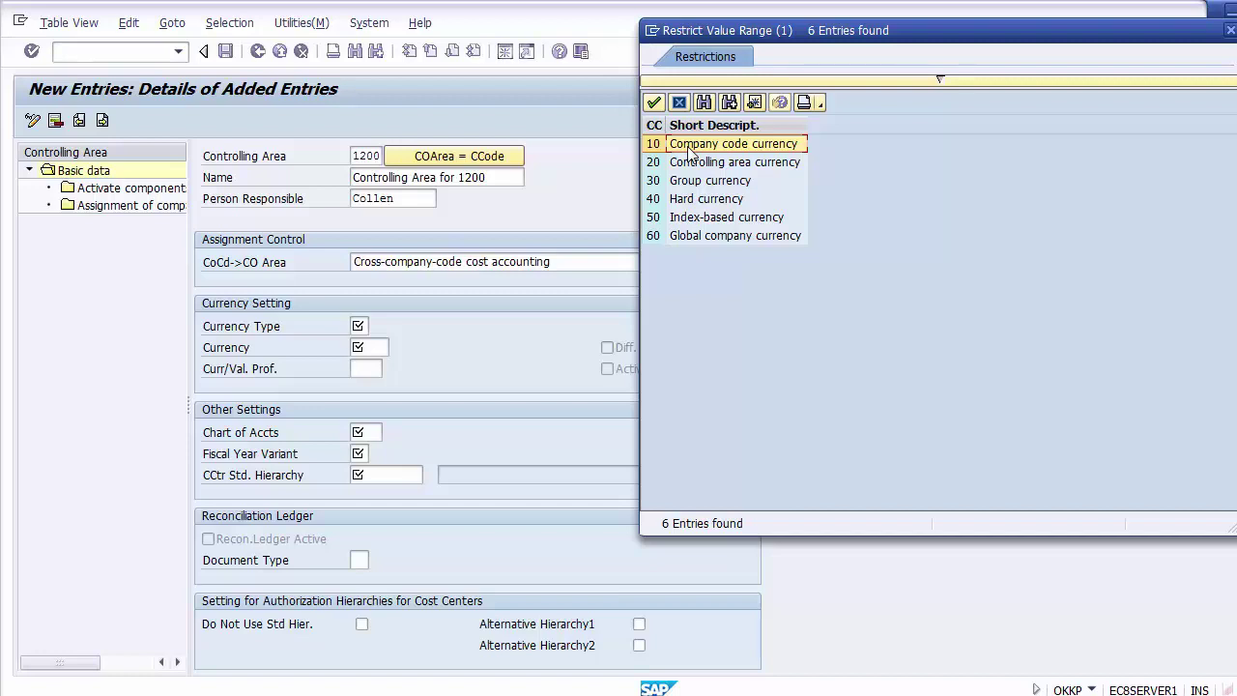
pyautogui.press('Down')
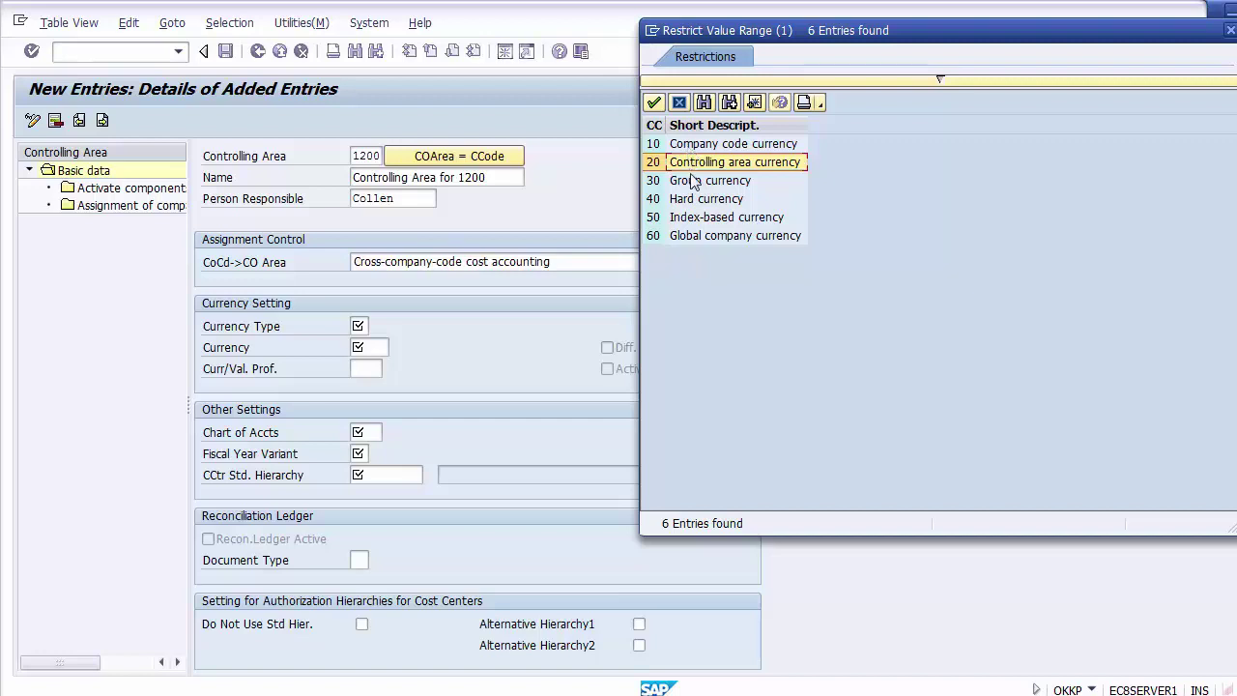
pyautogui.click(694, 184)
pyautogui.press('Down')
pyautogui.press('Down')
pyautogui.press('Down')
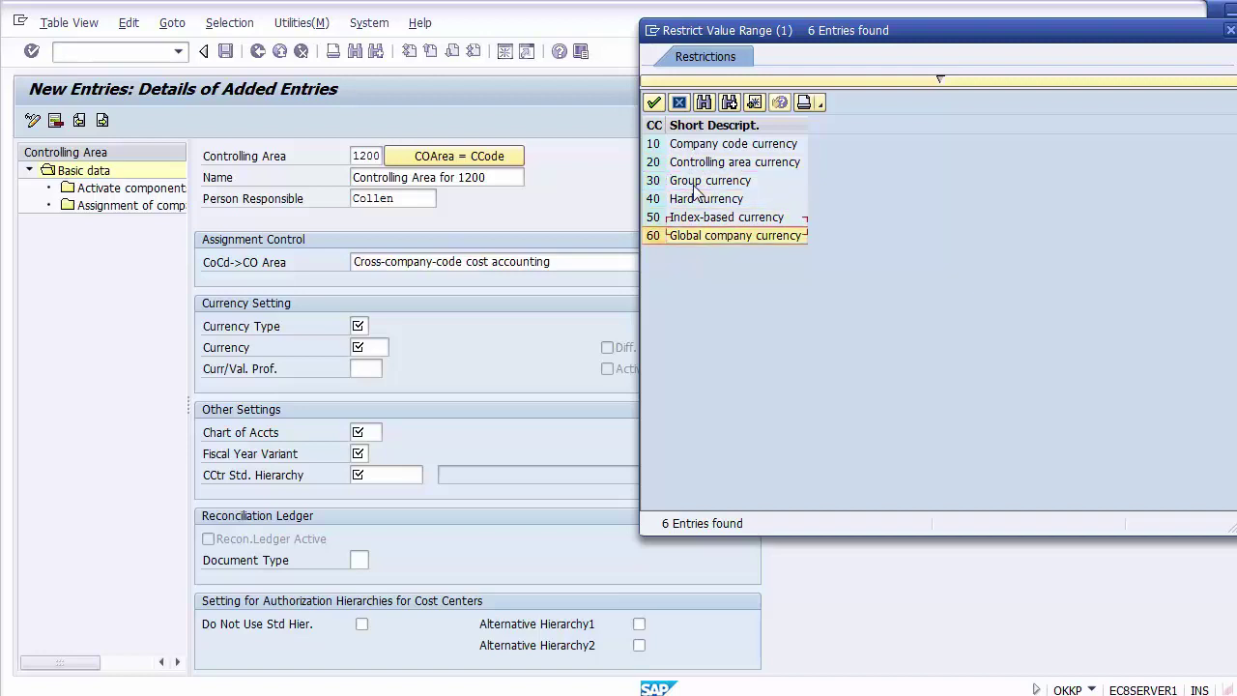
pyautogui.press('Up')
pyautogui.press('Up')
pyautogui.press('Up')
pyautogui.press('Down')
pyautogui.press('Down')
pyautogui.press('Down')
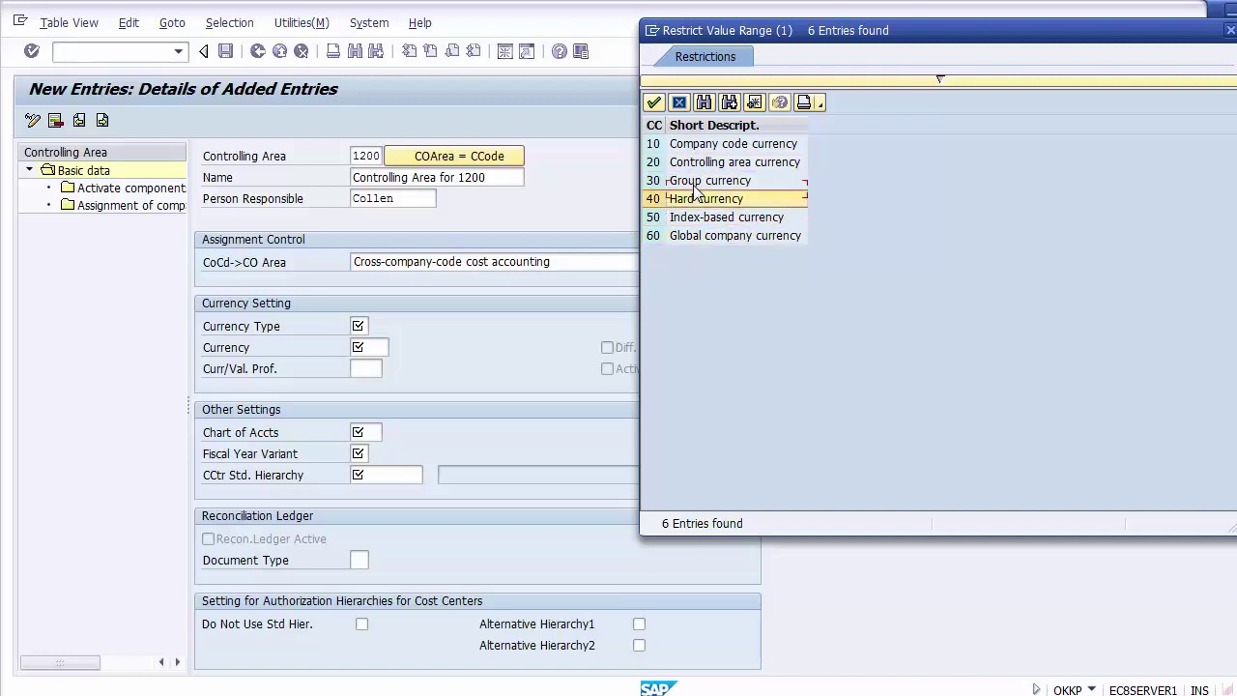
pyautogui.press('Up')
pyautogui.press('Up')
pyautogui.press('Up')
pyautogui.press('Up')
pyautogui.press('Up')
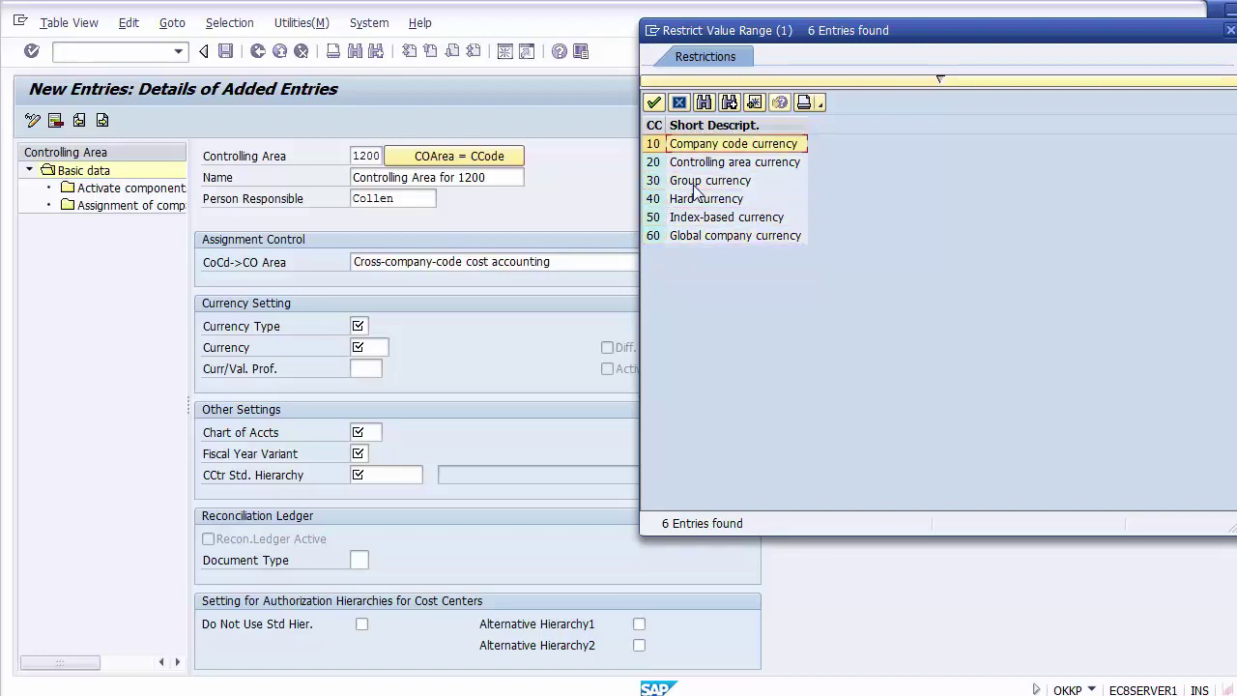
pyautogui.press('Down')
pyautogui.press('Up')
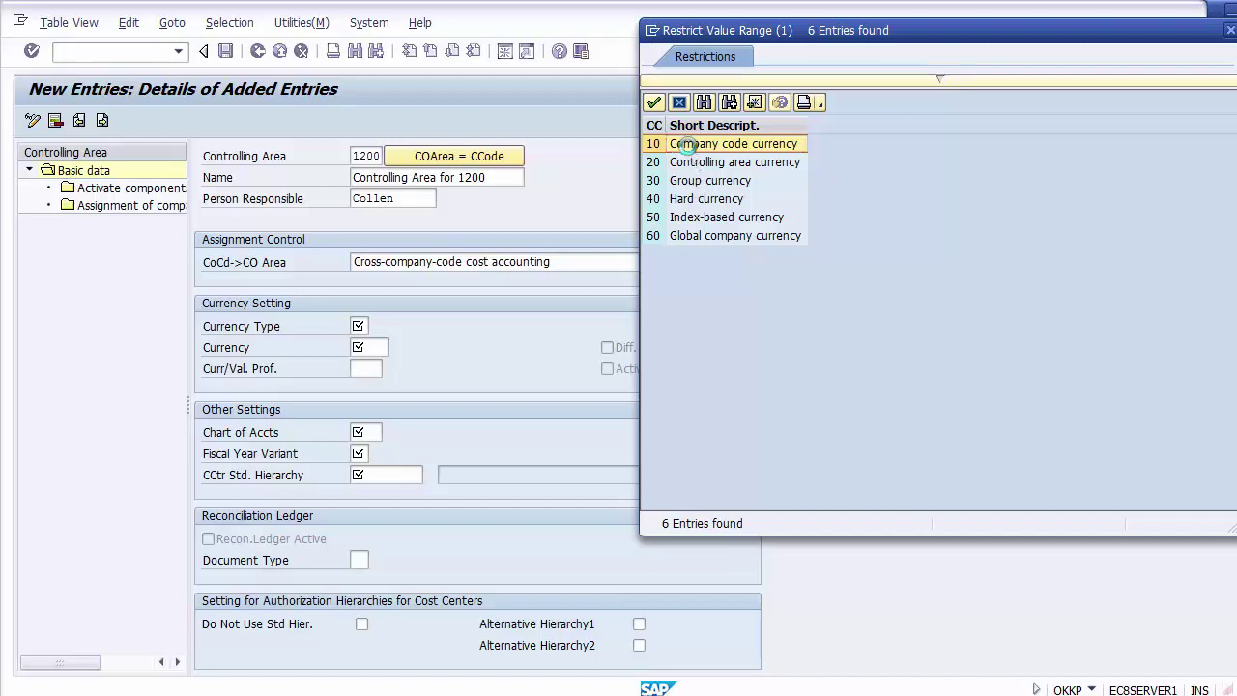
# Step: Set the currency type to 10, Company code currency, and review the remaining currency setting fields
pyautogui.doubleClick(692, 152)
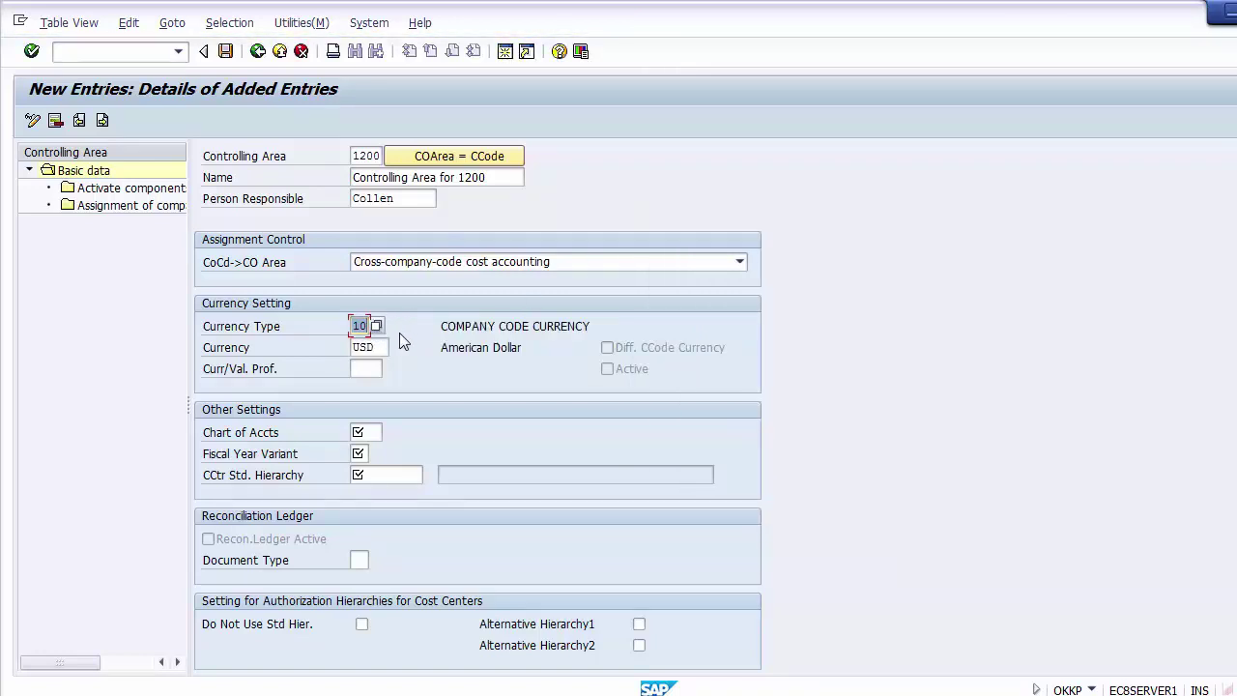
pyautogui.click(241, 354)
pyautogui.click(380, 348)
pyautogui.click(380, 369)
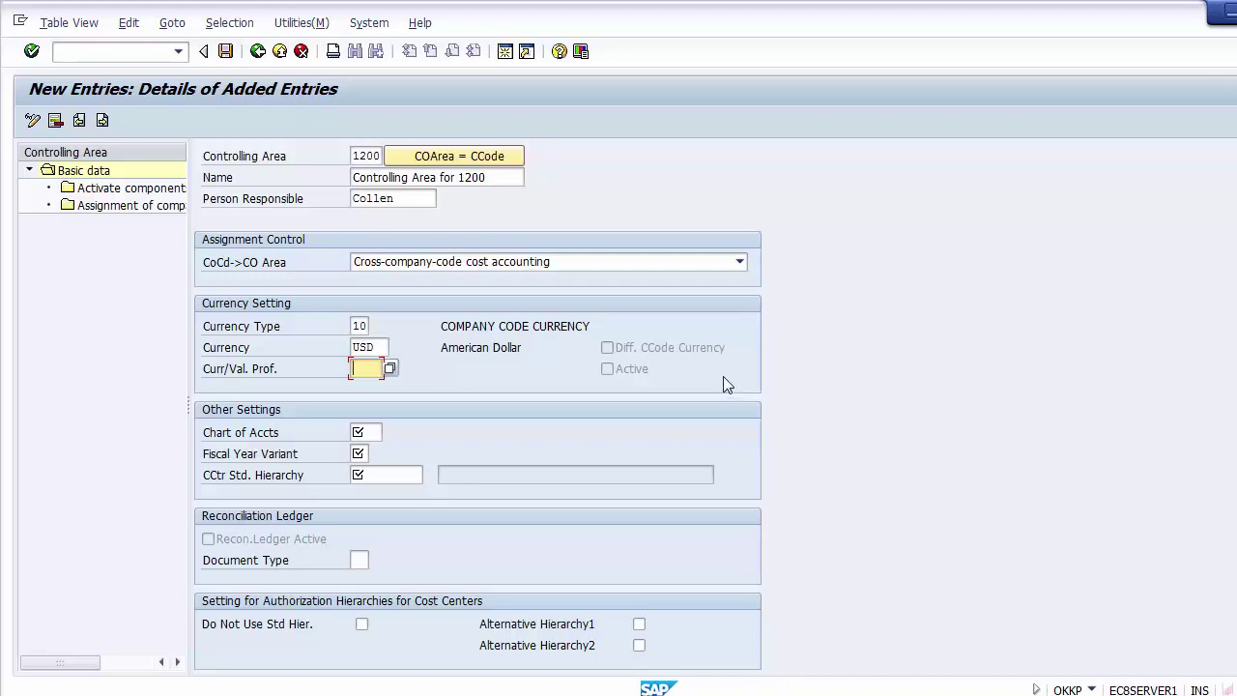
pyautogui.click(680, 350)
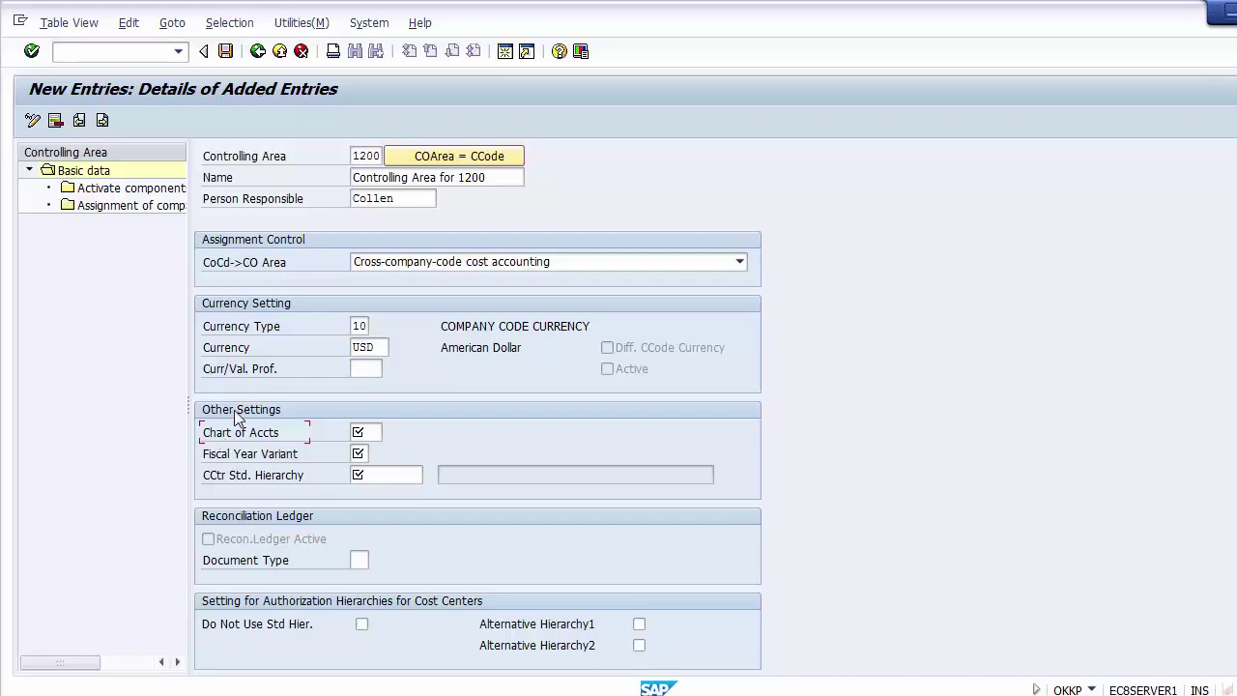
# Step: Set the chart of accounts to 1000, Chart of Account IBM, and go to the Fiscal Year Variant field
pyautogui.click(364, 156)
pyautogui.doubleClick(363, 157)
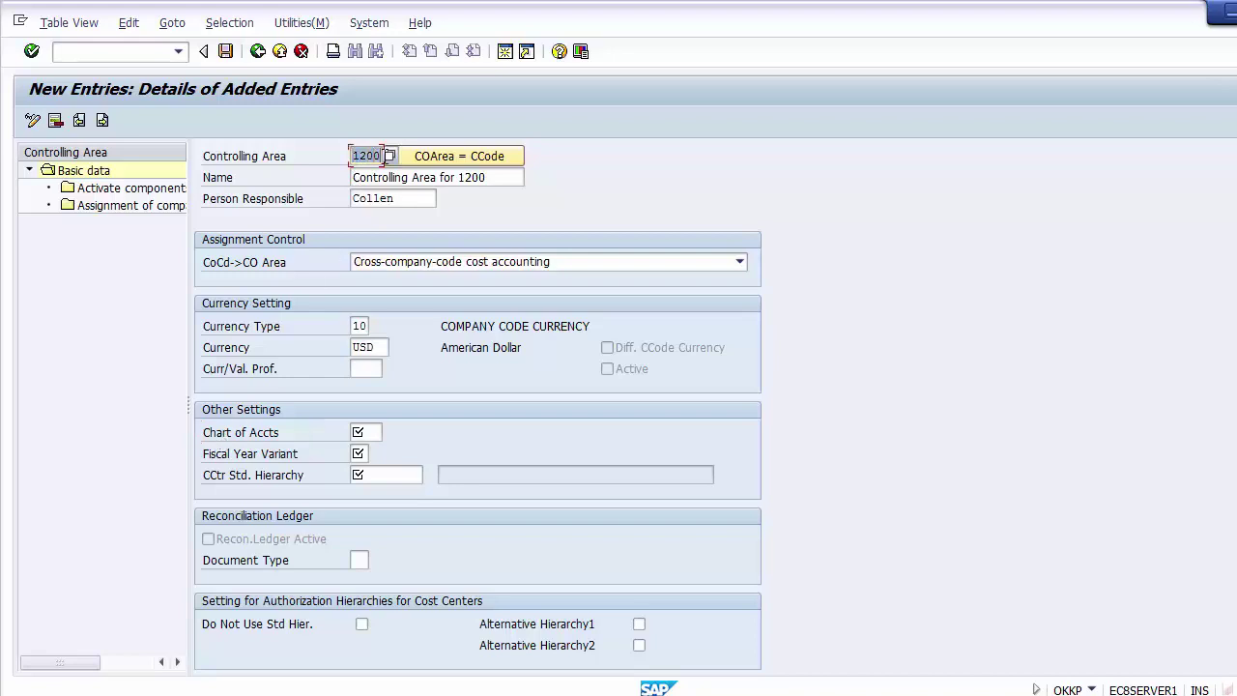
pyautogui.click(372, 433)
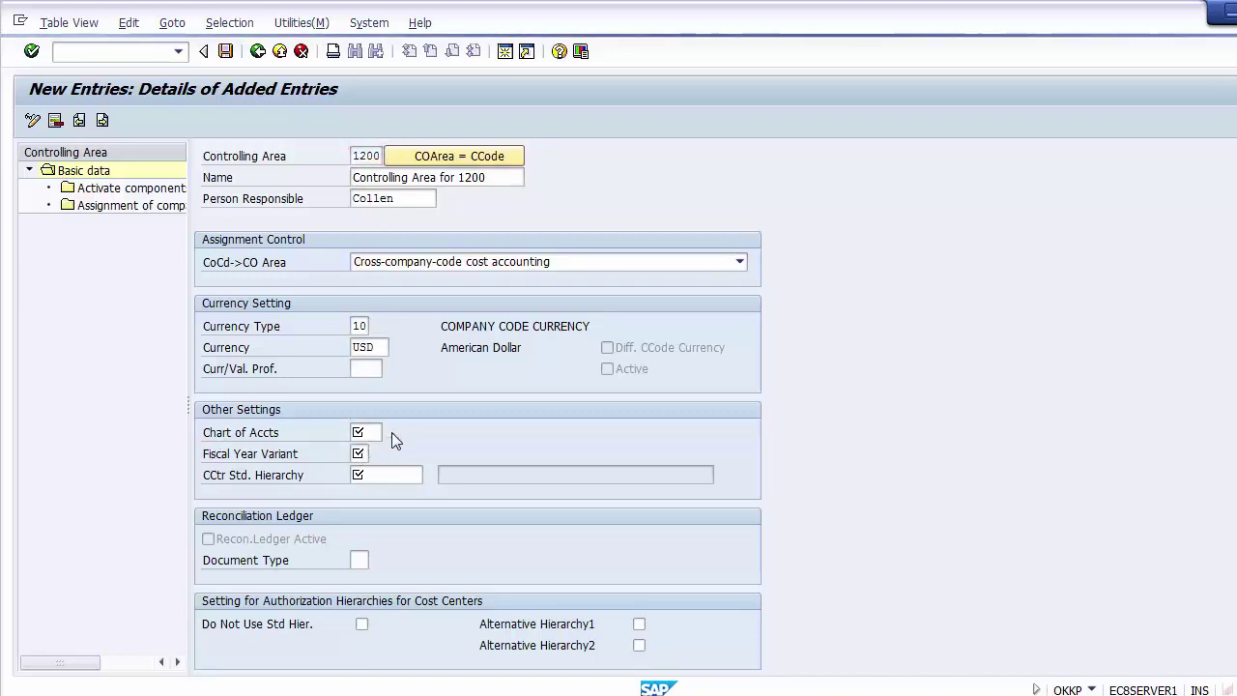
pyautogui.press('F4')
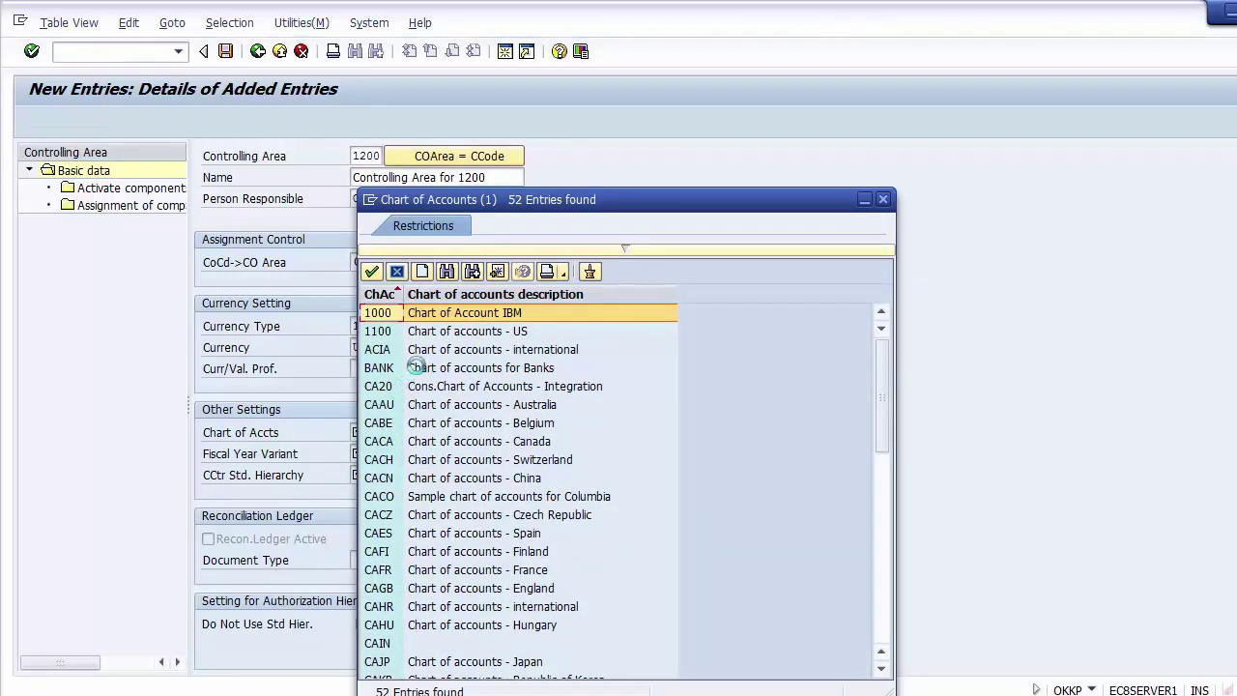
pyautogui.doubleClick(392, 314)
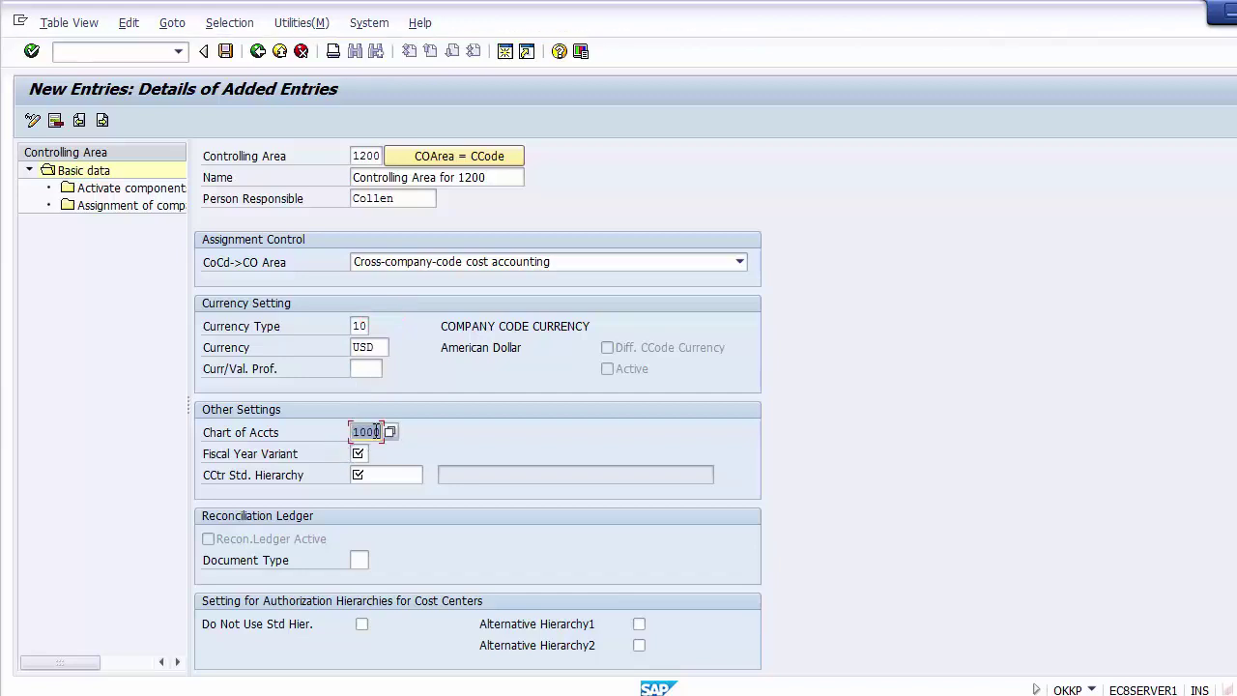
pyautogui.click(360, 453)
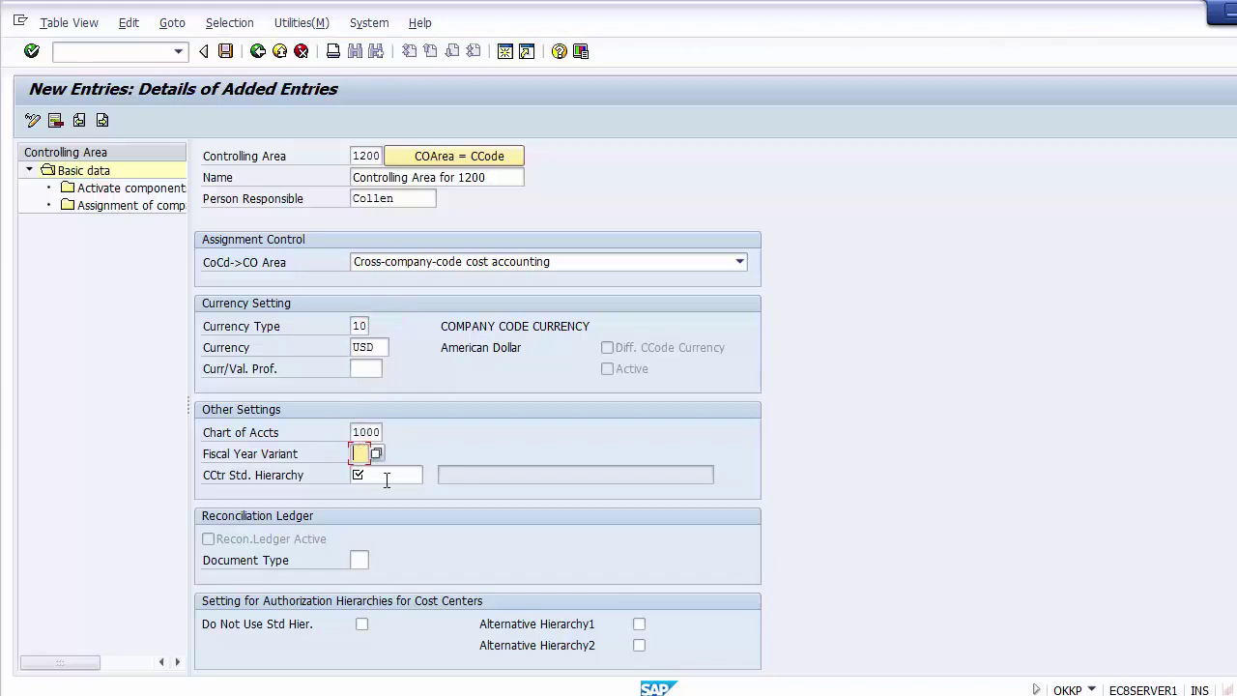
# Step: Open the possible values for Fiscal Year Variant, examine the variants offered and close the list without choosing one
pyautogui.write('K4')
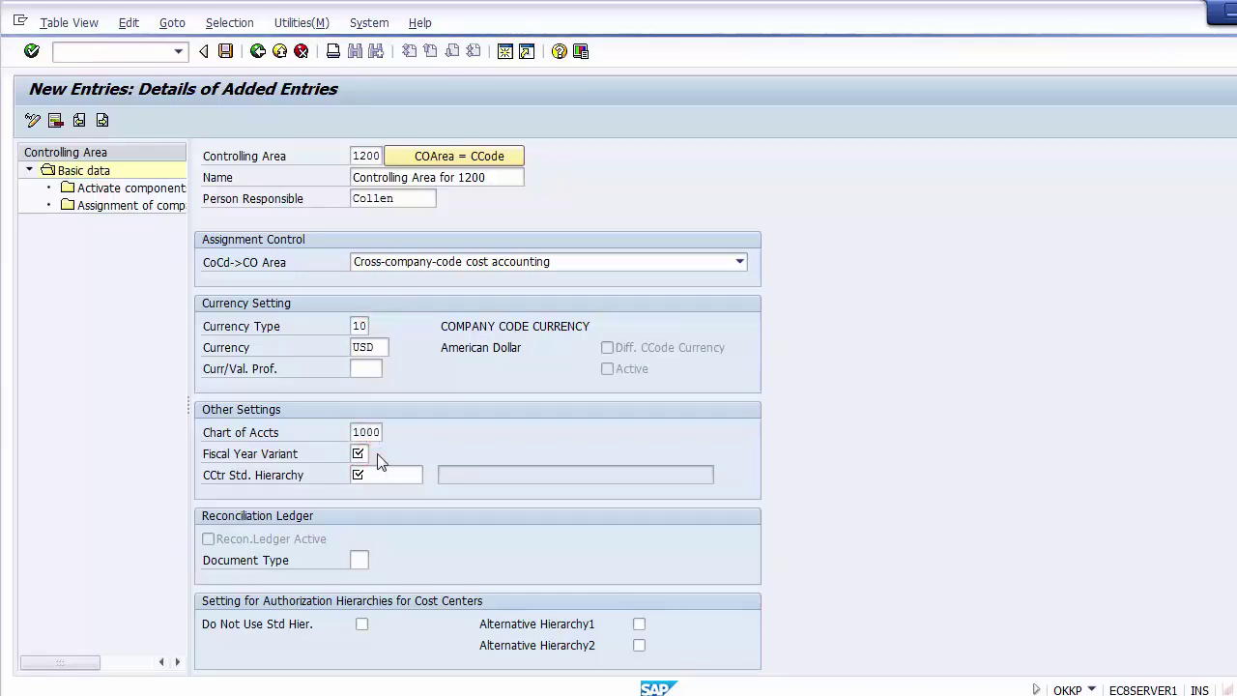
pyautogui.press('F4')
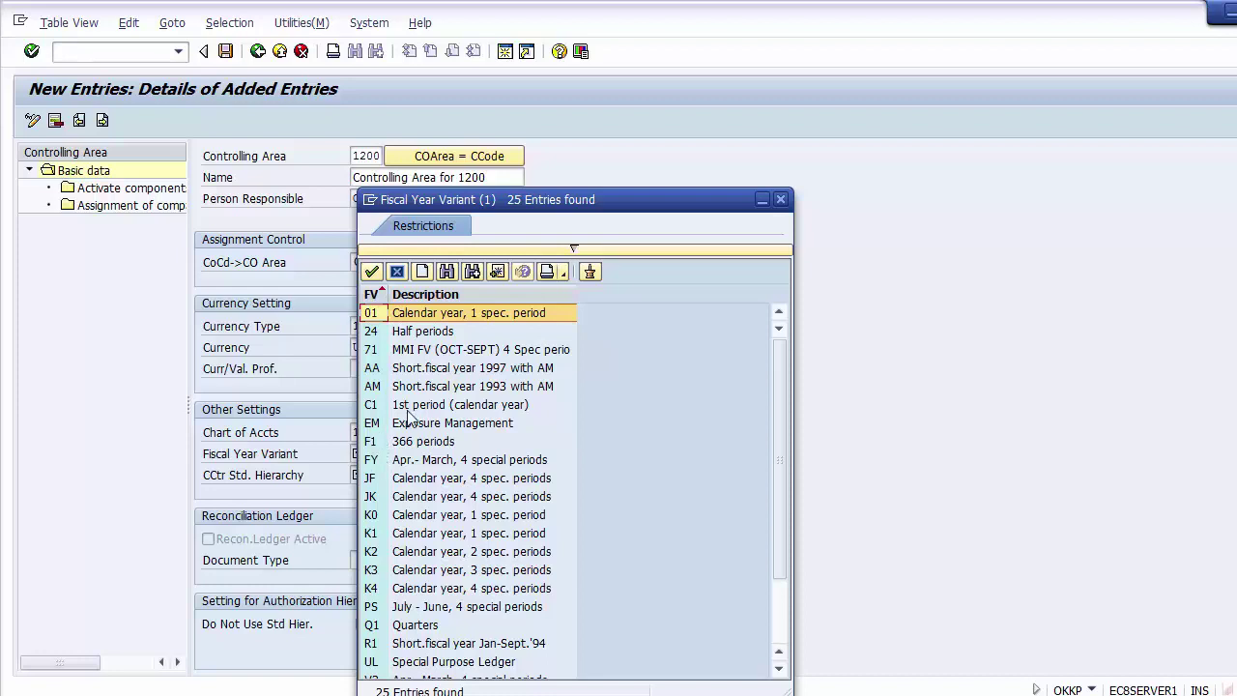
pyautogui.click(781, 630)
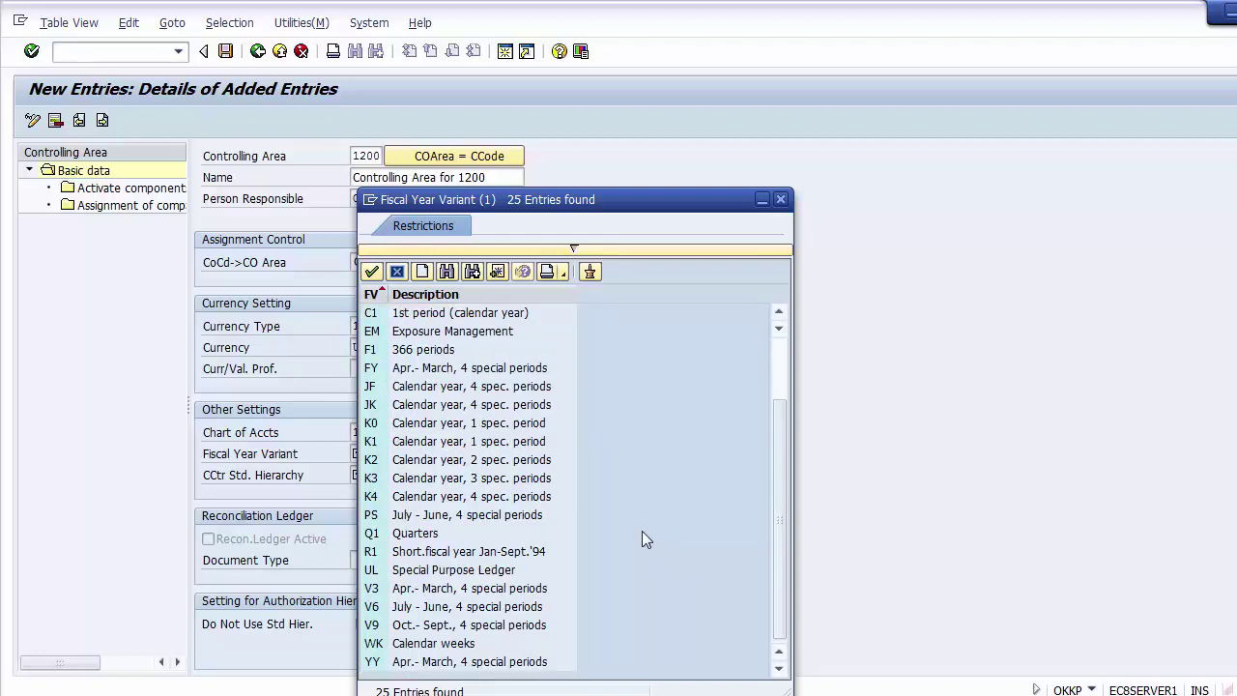
pyautogui.click(783, 200)
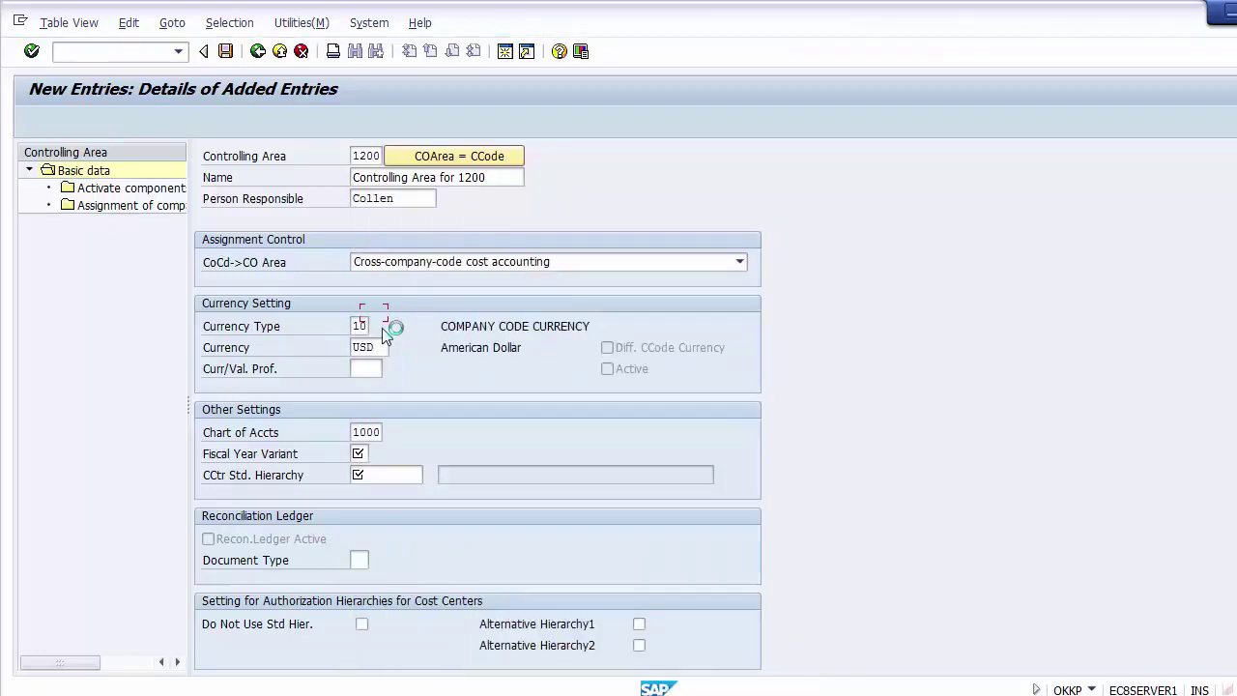
# Step: In a separate session, look up the fiscal year variant assigned to company code 1200 in its global data (OBY6)
pyautogui.click(145, 54)
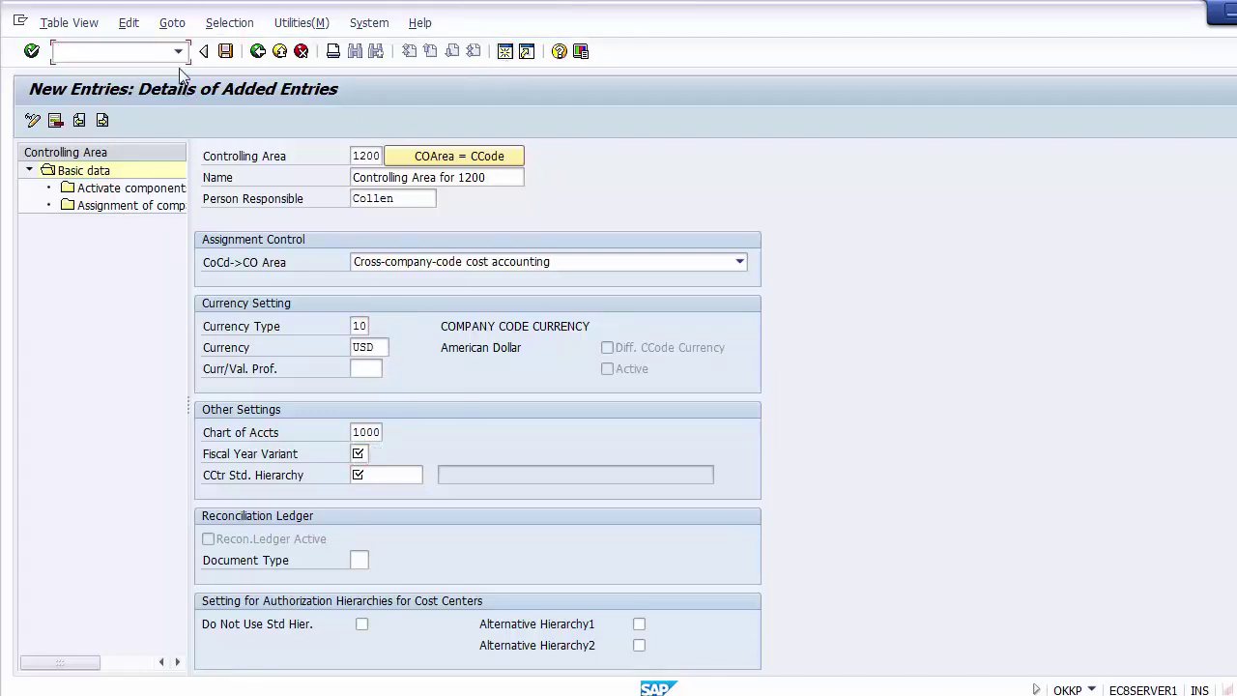
pyautogui.click(504, 50)
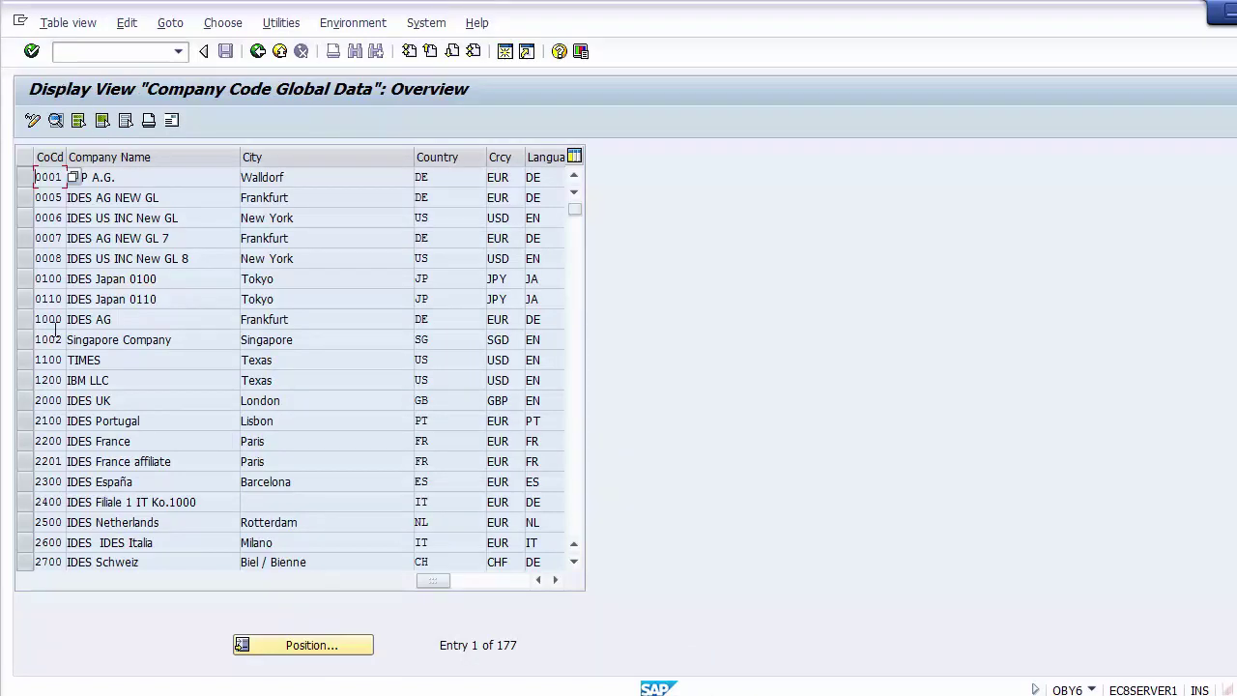
pyautogui.click(50, 380)
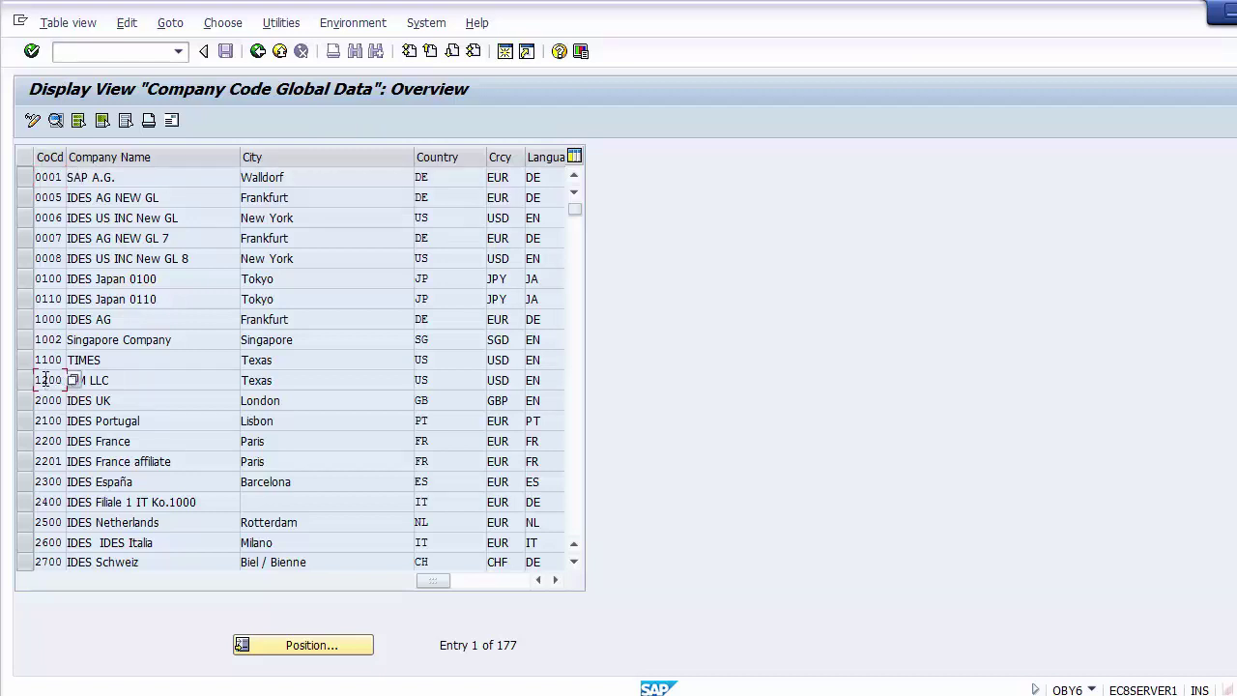
pyautogui.doubleClick(48, 380)
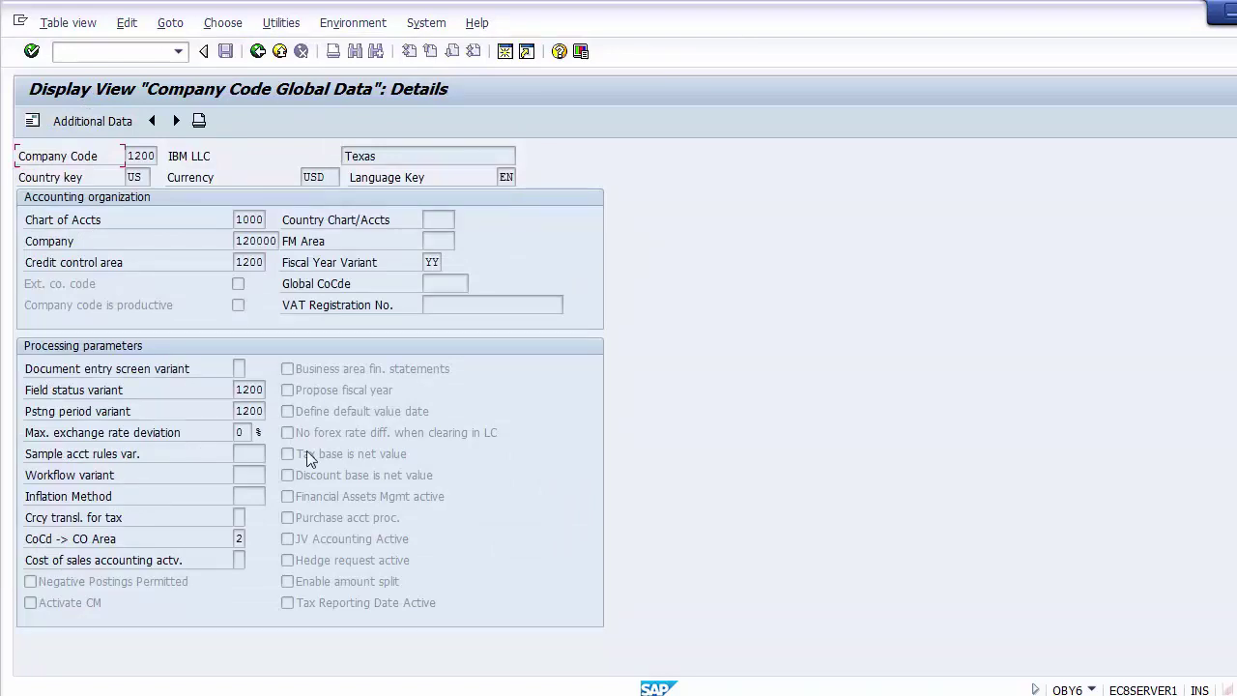
pyautogui.click(441, 262)
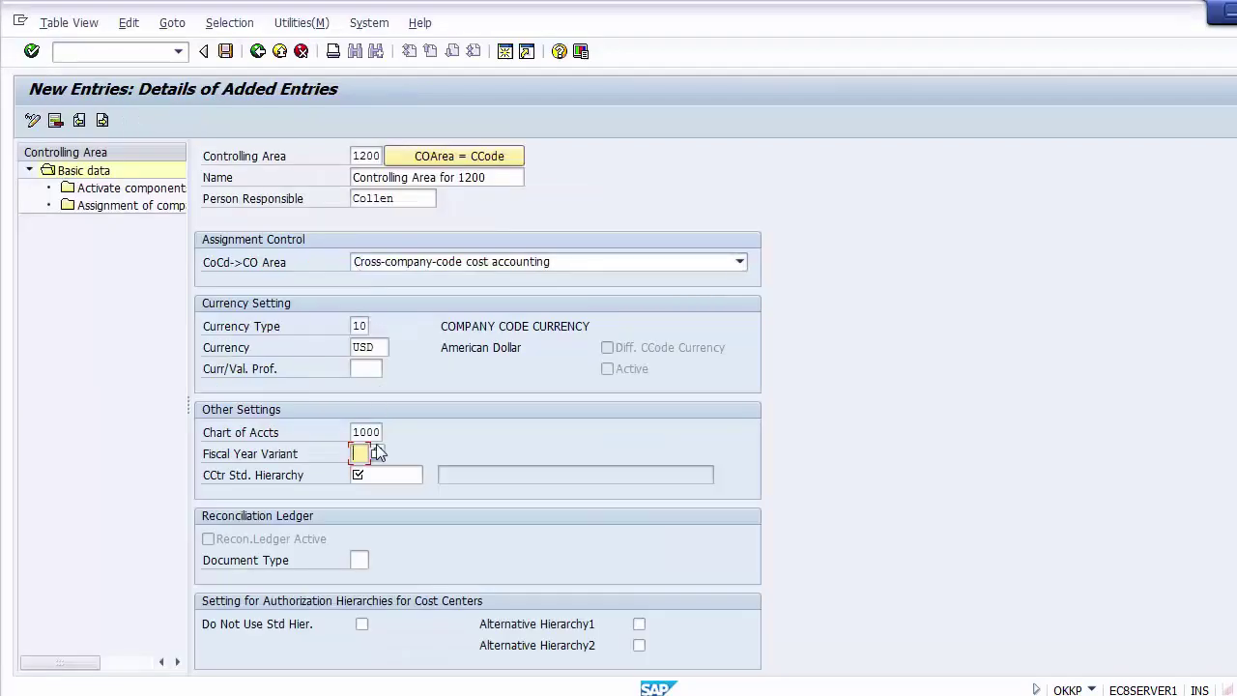
# Step: Back in the controlling area entry, set the fiscal year variant to YY, Apr.- March, 4 special periods
pyautogui.click(374, 452)
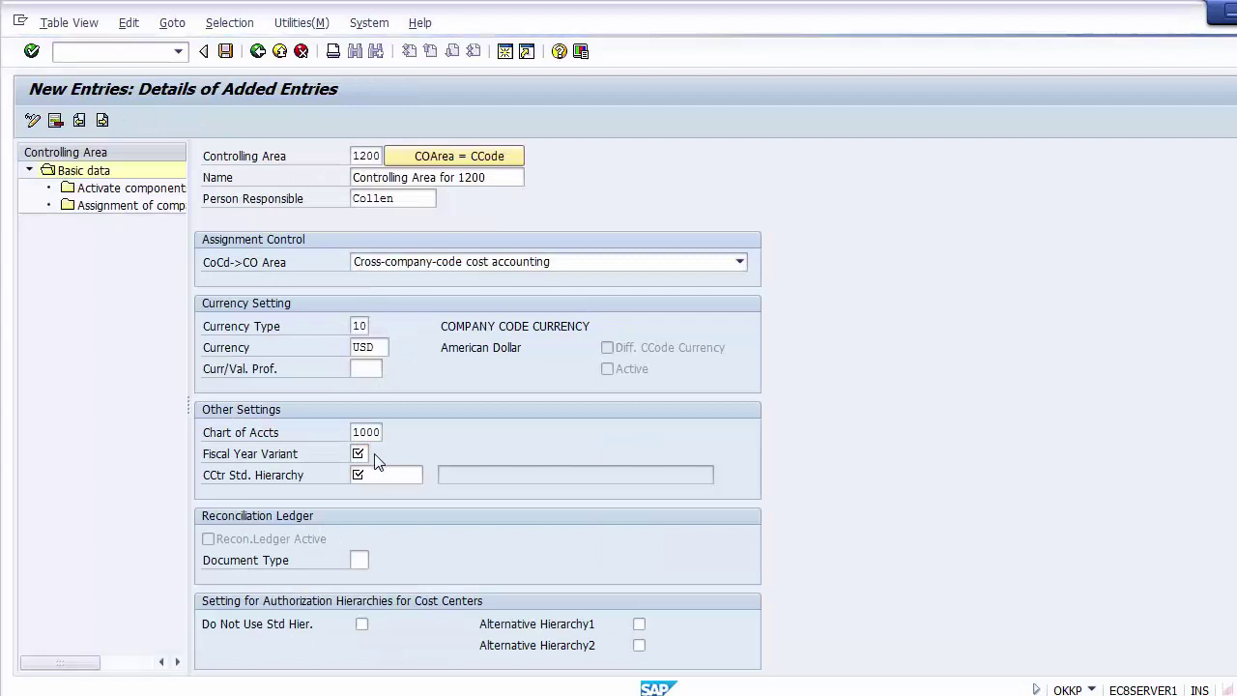
pyautogui.click(358, 453)
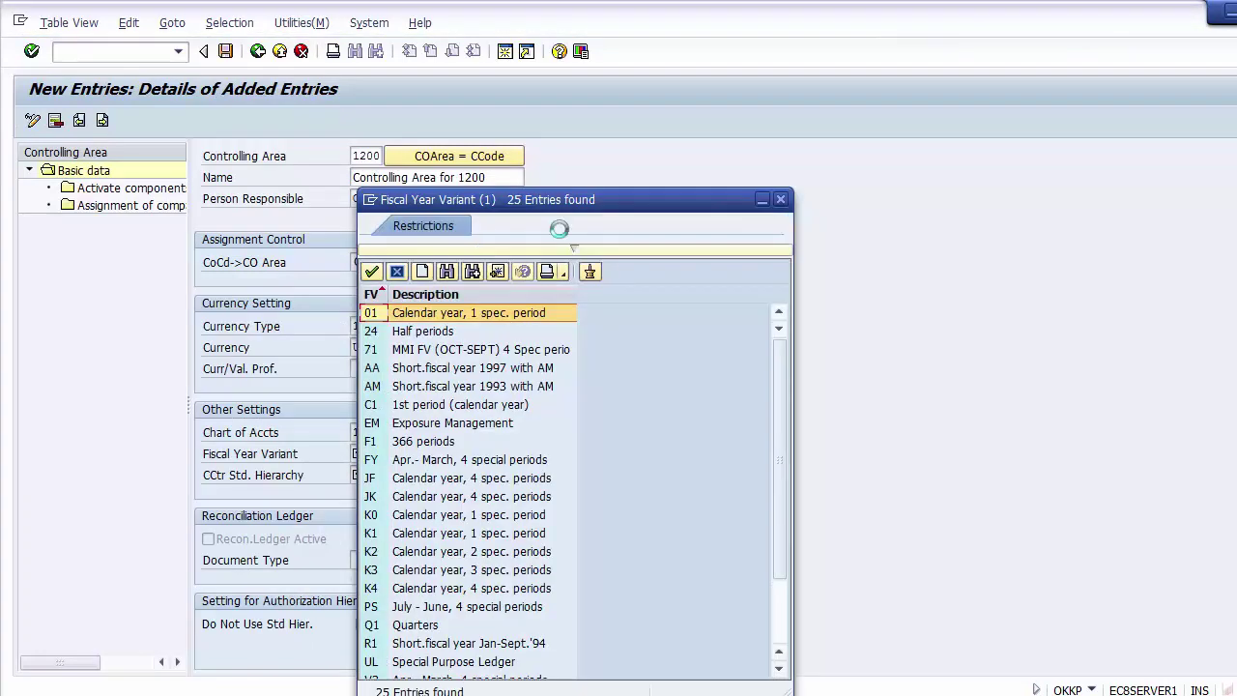
pyautogui.click(781, 640)
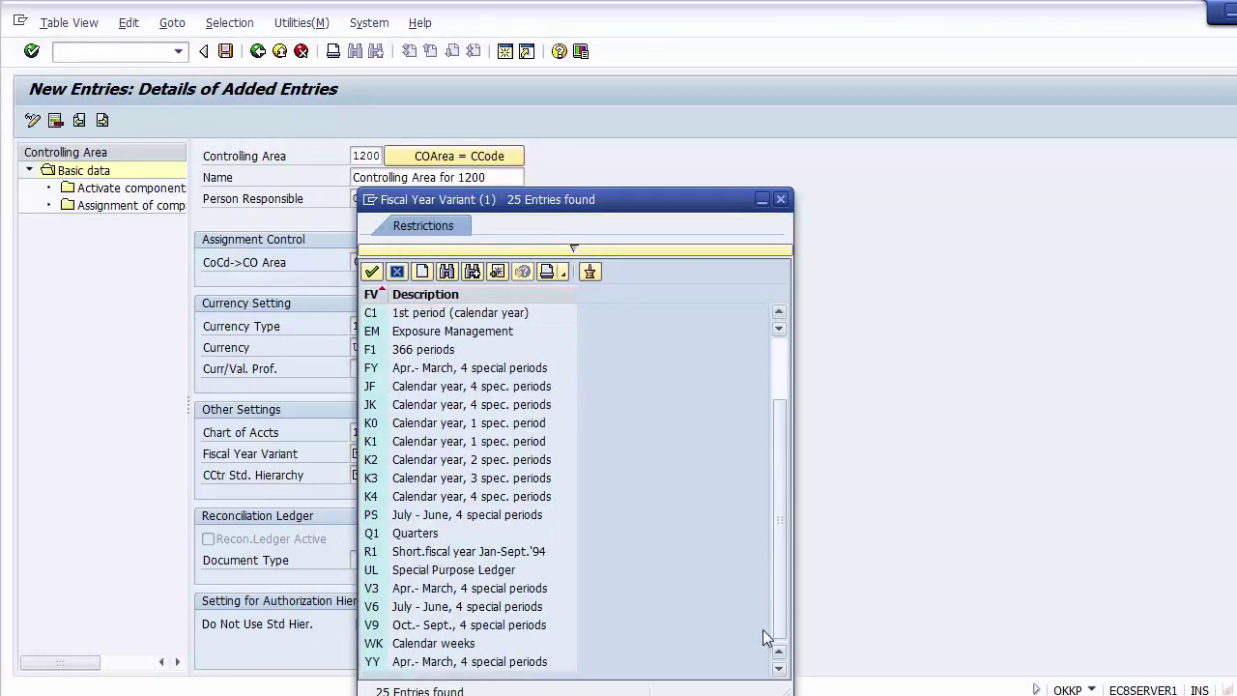
pyautogui.click(529, 666)
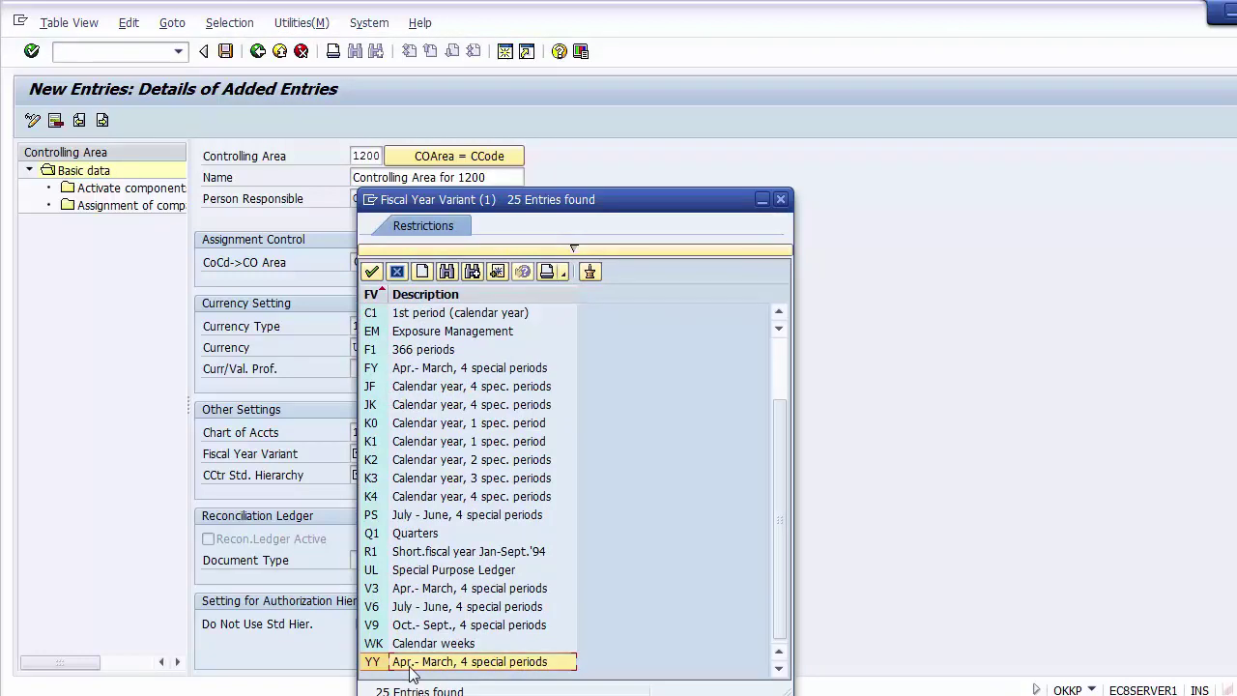
pyautogui.doubleClick(424, 663)
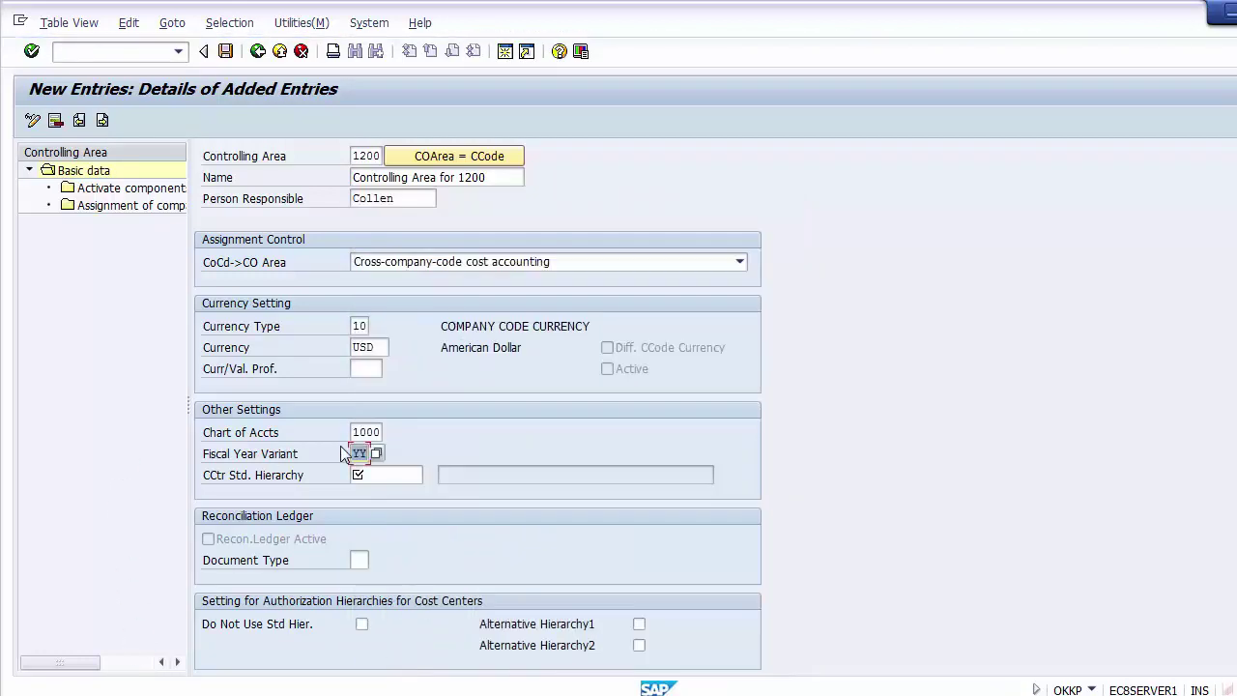
# Step: Enter A1000 as the cost center standard hierarchy of the controlling area
pyautogui.click(405, 475)
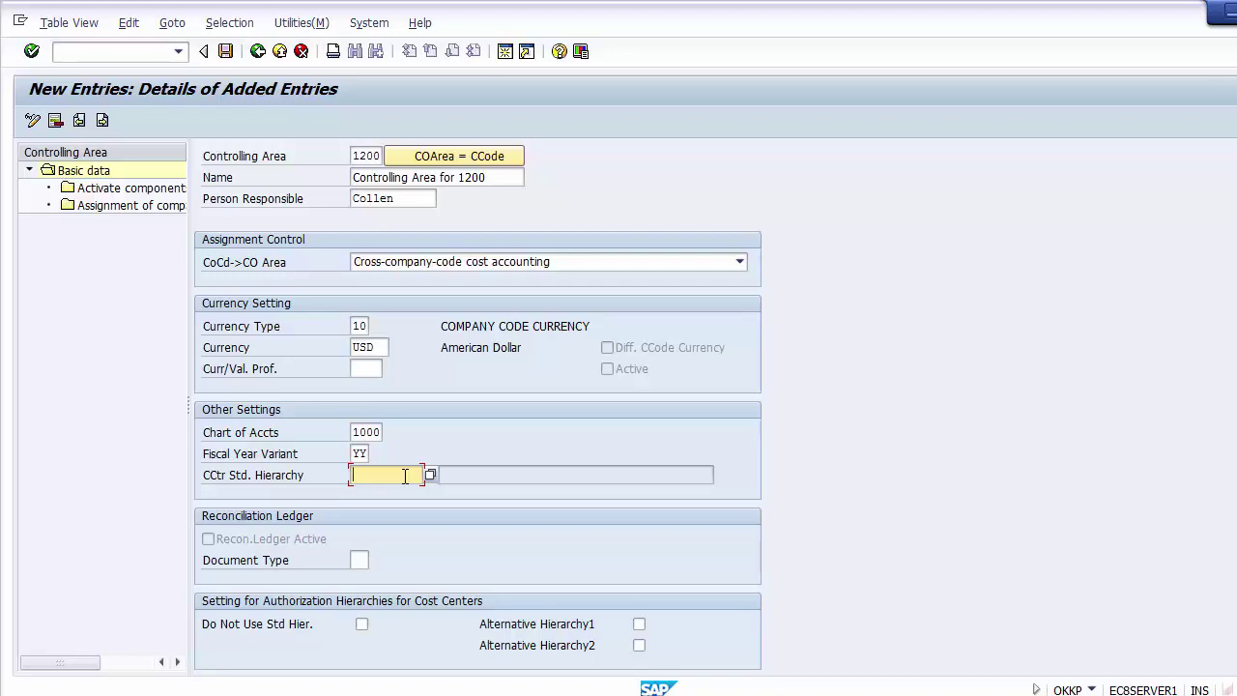
pyautogui.scroll(-3, 405, 475)
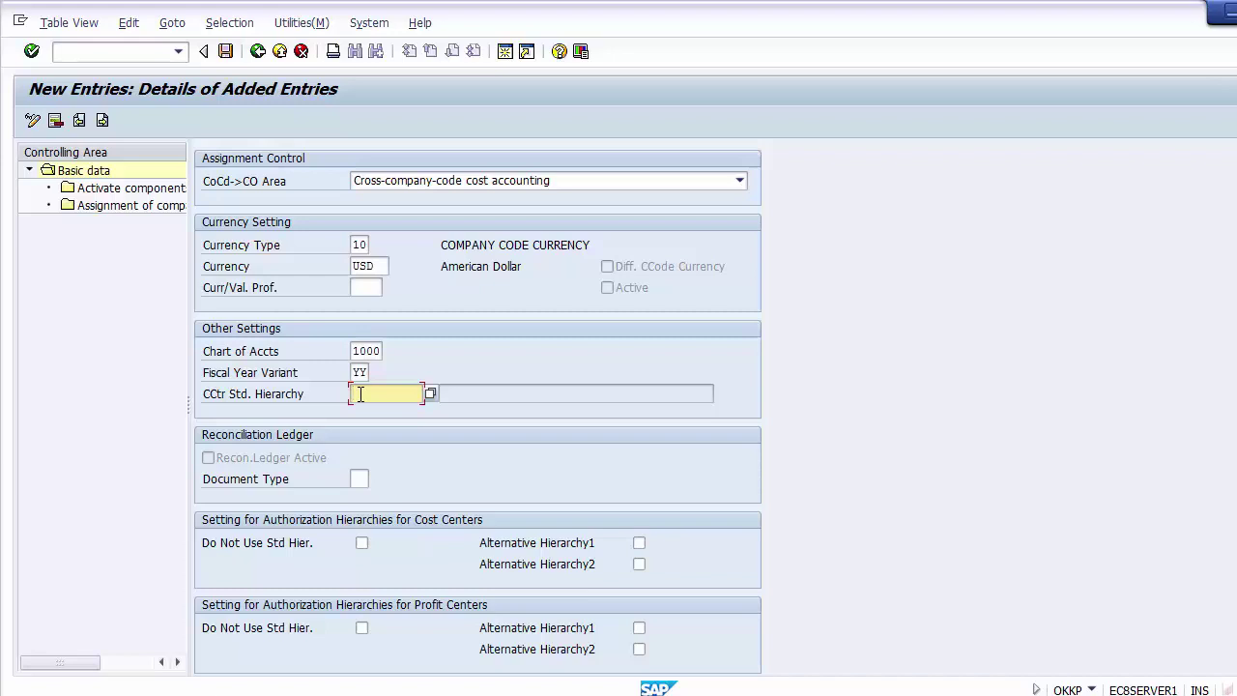
pyautogui.write('A1000')
pyautogui.click(494, 352)
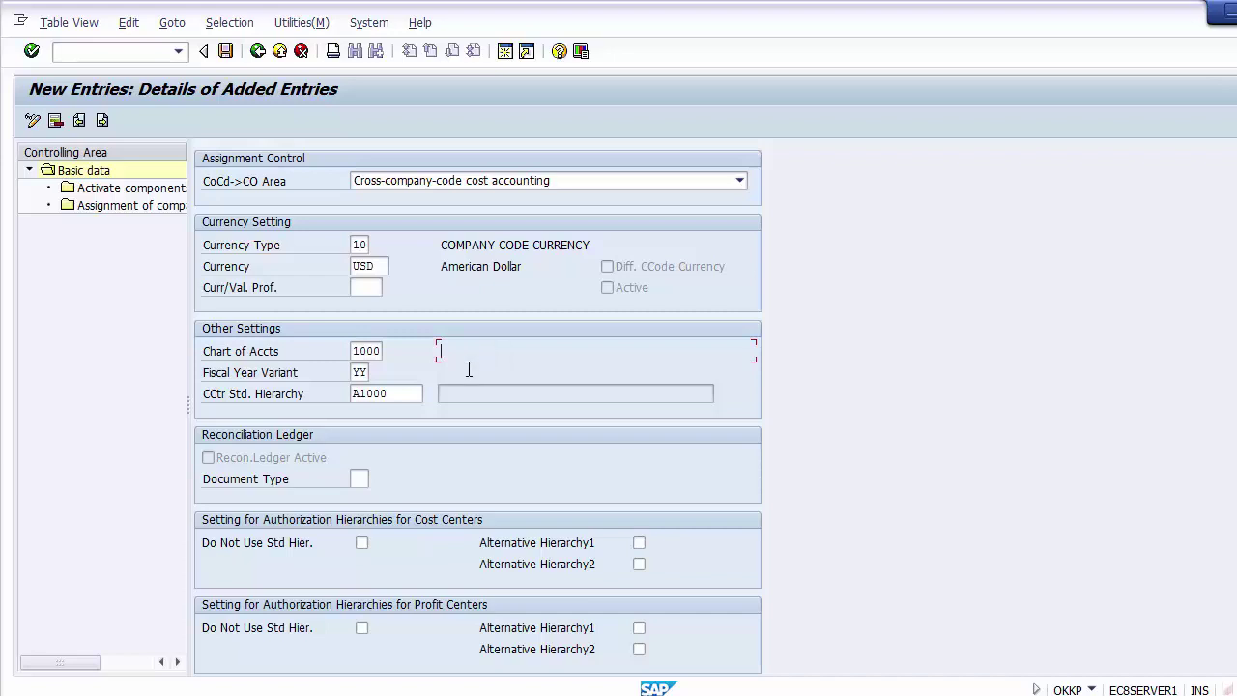
pyautogui.click(409, 393)
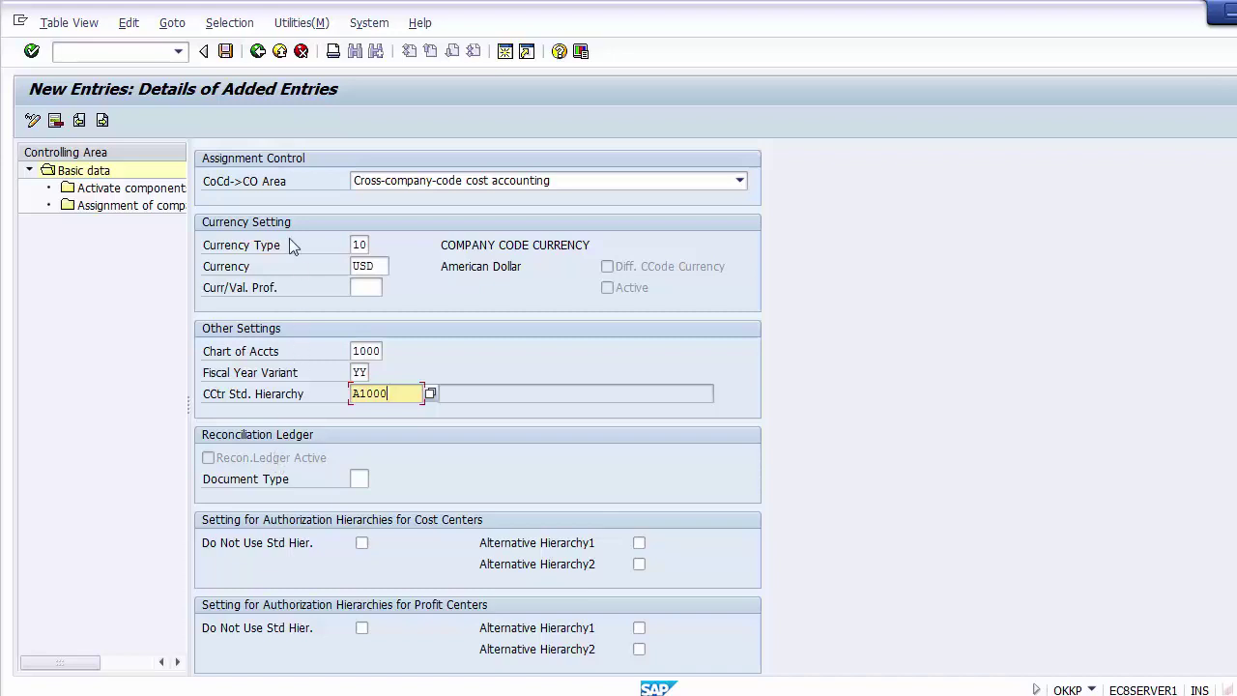
# Step: Review the basic data fields entered for controlling area 1200 and try to save the new entry
pyautogui.scroll(2, 477, 406)
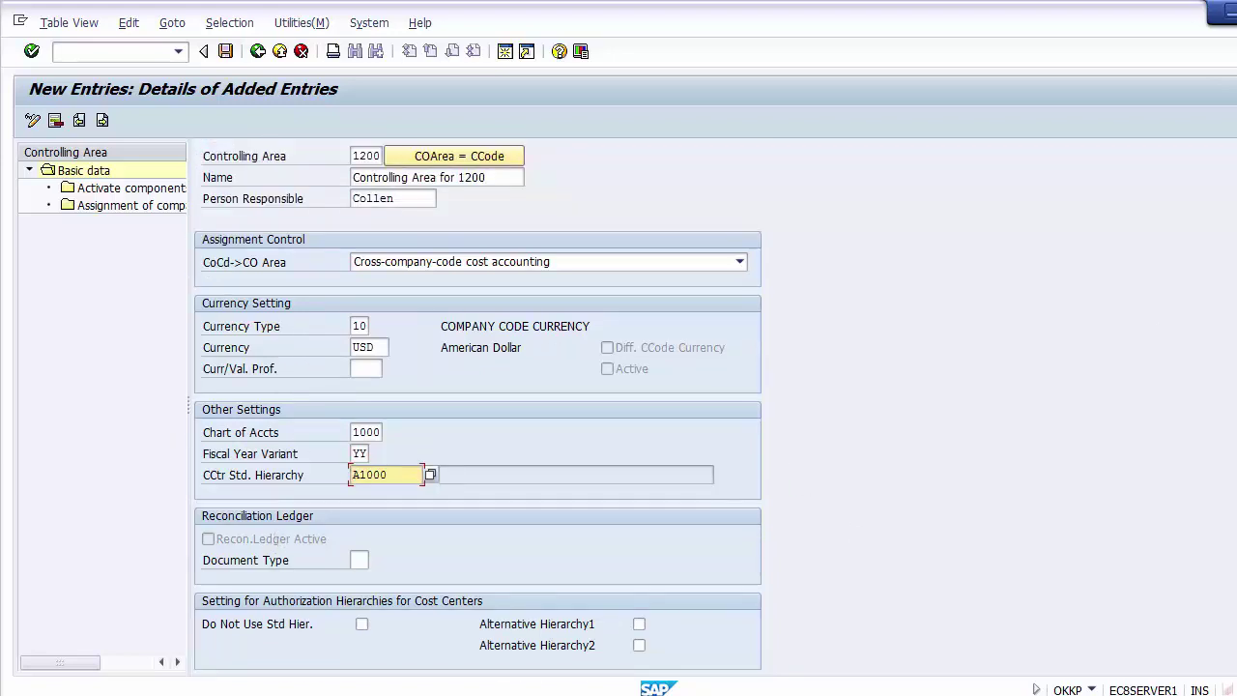
pyautogui.click(375, 156)
pyautogui.click(376, 180)
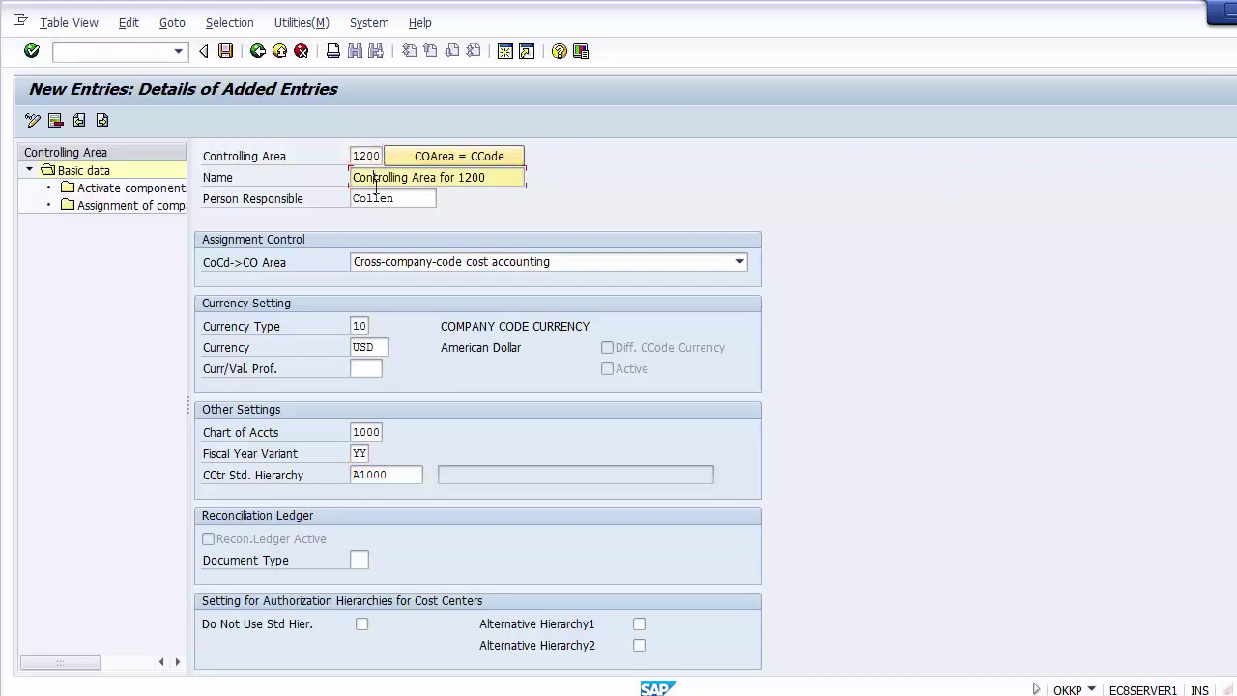
pyautogui.click(386, 199)
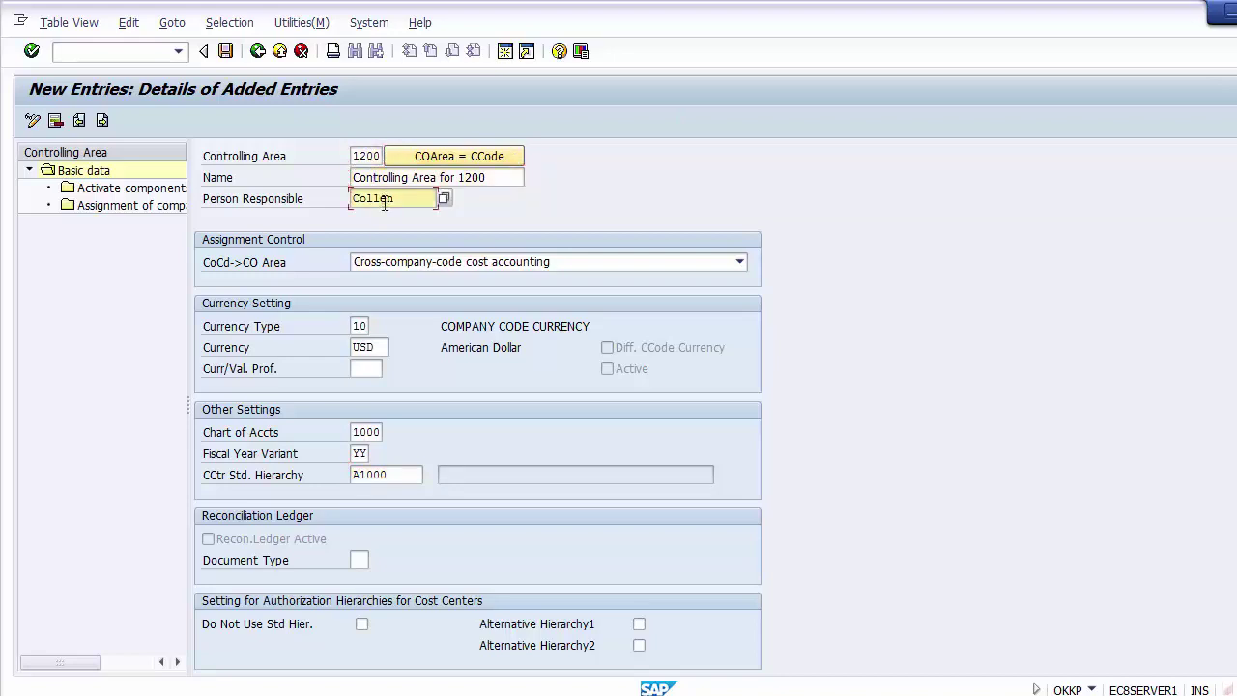
pyautogui.click(256, 271)
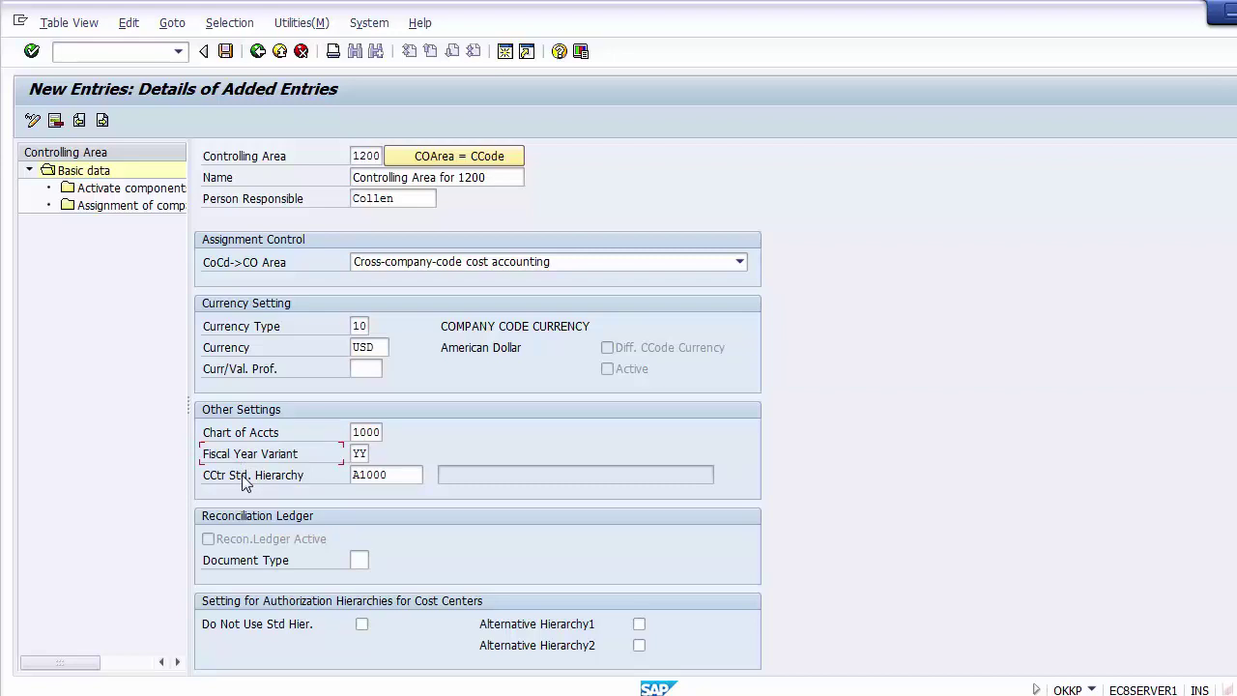
pyautogui.click(224, 51)
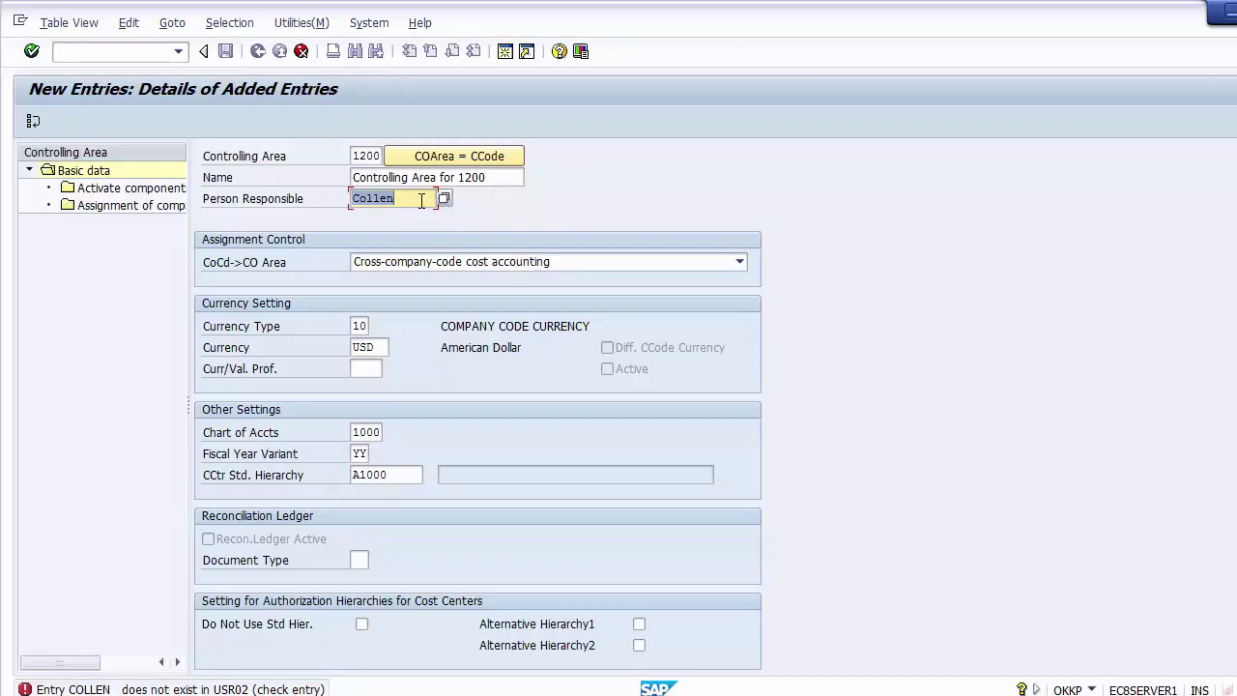
# Step: Clear the Person Responsible field of the controlling area entry
pyautogui.press('Delete')
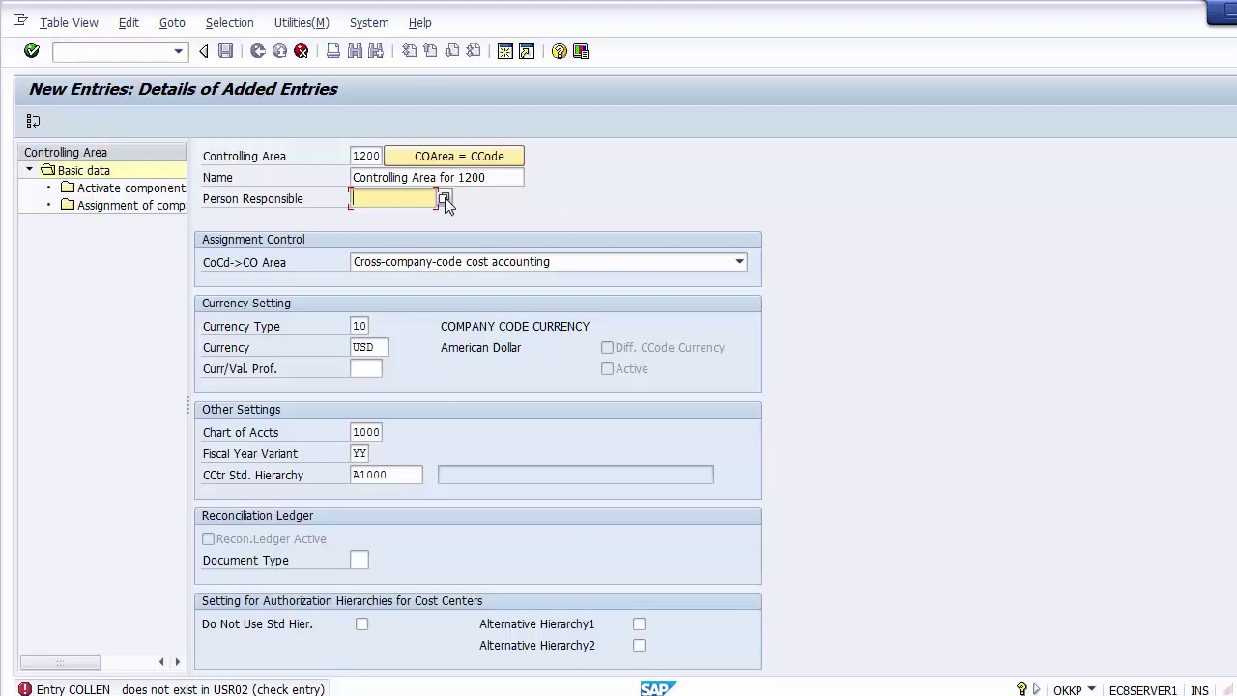
# Step: Look through the list of user names available as person responsible for the controlling area and close it without choosing one
pyautogui.click(444, 198)
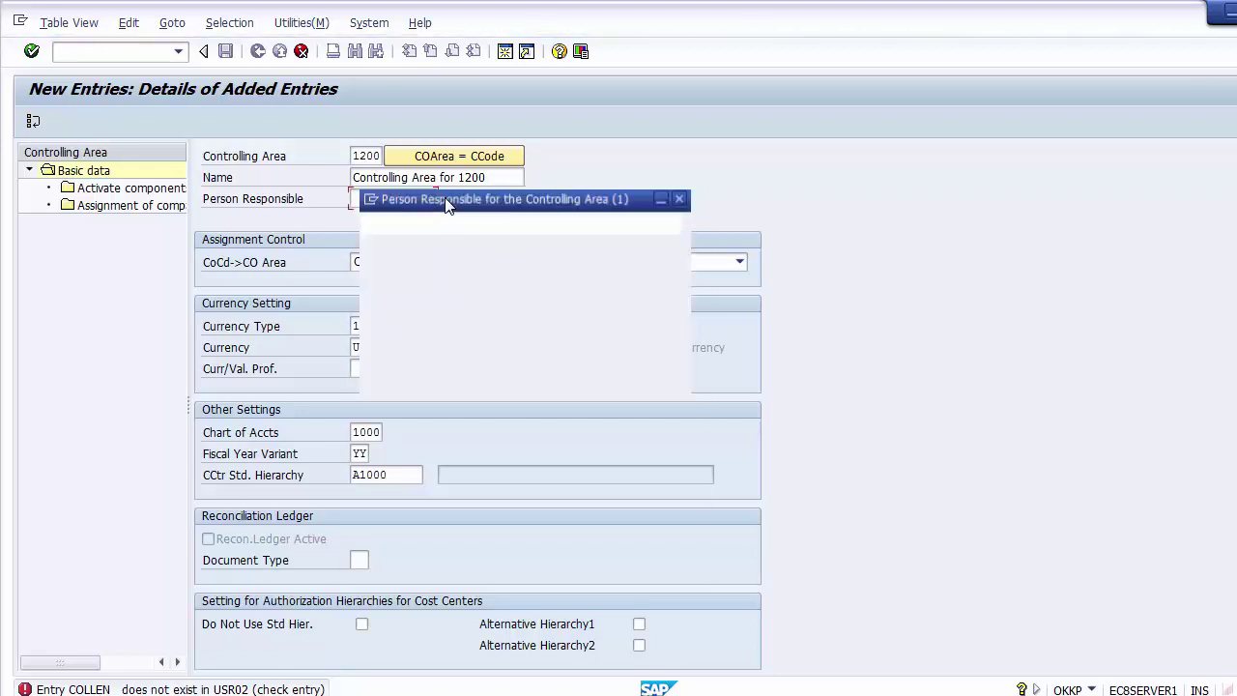
pyautogui.click(401, 477)
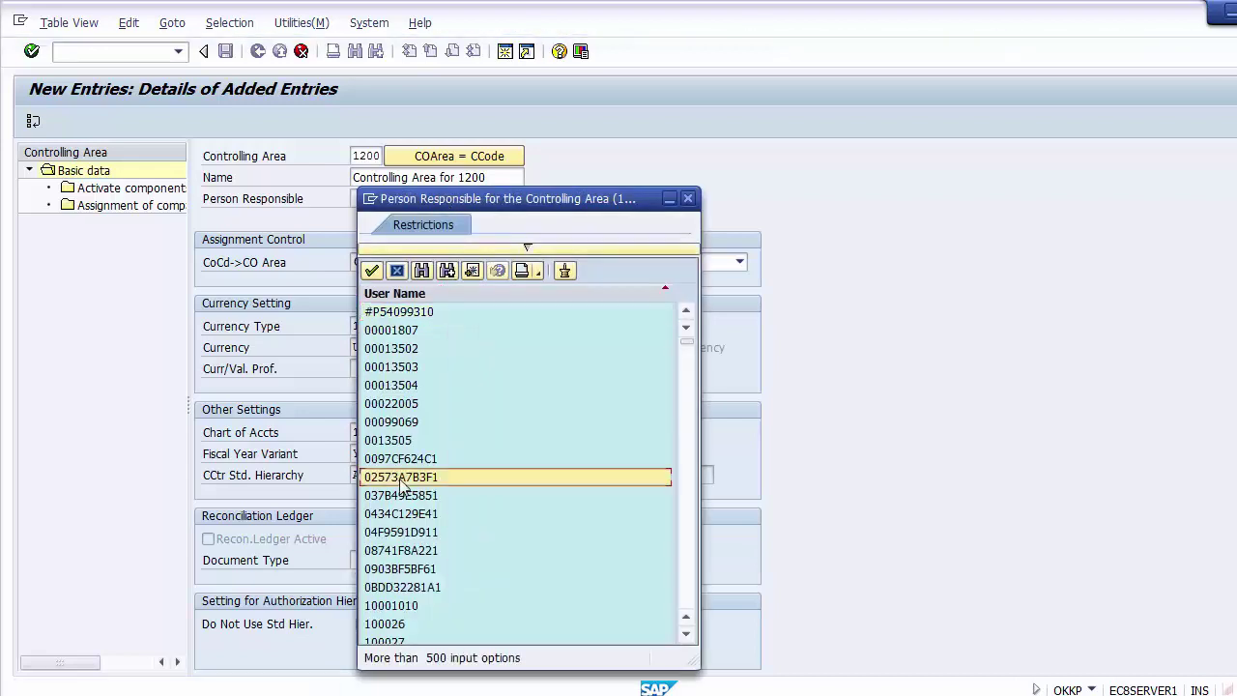
pyautogui.press('Down')
pyautogui.press('Down')
pyautogui.press('Down')
pyautogui.press('Down')
pyautogui.press('Down')
pyautogui.press('Down')
pyautogui.press('Down')
pyautogui.press('Down')
pyautogui.press('Down')
pyautogui.press('Down')
pyautogui.press('Down')
pyautogui.press('Down')
pyautogui.press('Down')
pyautogui.press('Down')
pyautogui.press('Down')
pyautogui.press('Down')
pyautogui.press('Down')
pyautogui.press('Down')
pyautogui.press('Down')
pyautogui.press('Down')
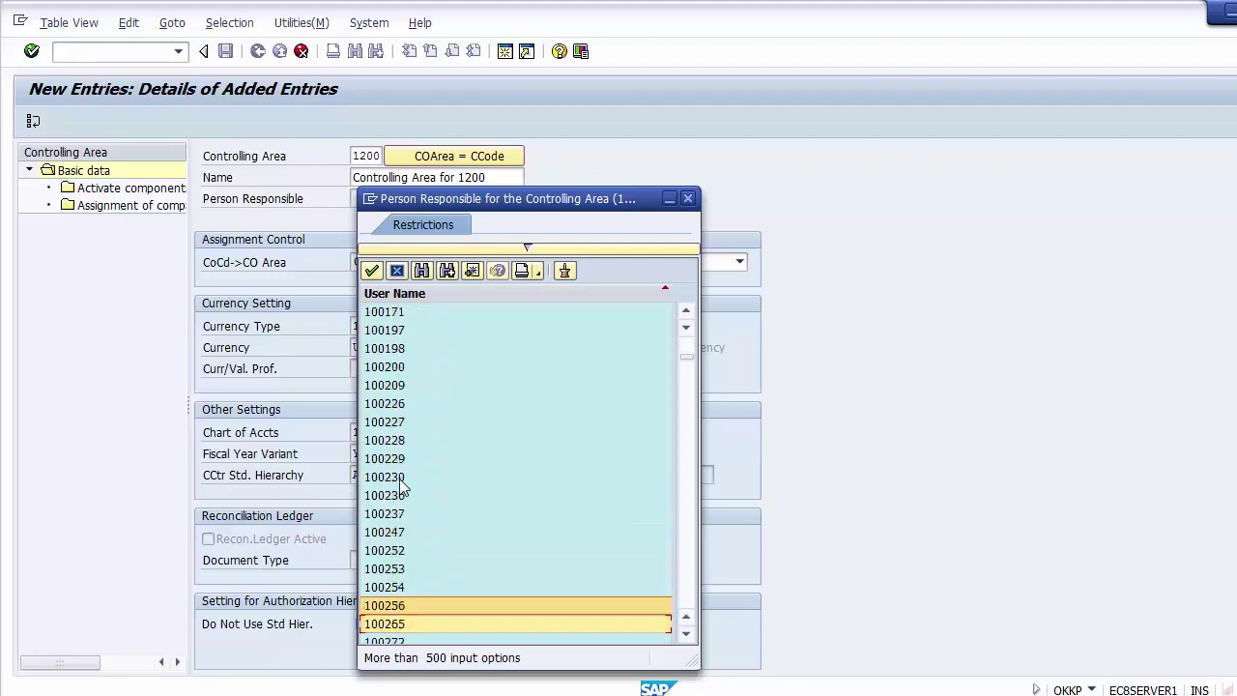
pyautogui.press('Down')
pyautogui.press('Down')
pyautogui.press('Down')
pyautogui.press('Down')
pyautogui.press('Down')
pyautogui.press('Down')
pyautogui.press('Down')
pyautogui.press('Down')
pyautogui.press('Down')
pyautogui.press('Down')
pyautogui.press('Down')
pyautogui.press('Down')
pyautogui.press('Down')
pyautogui.press('Down')
pyautogui.press('Down')
pyautogui.press('Down')
pyautogui.press('Down')
pyautogui.press('Down')
pyautogui.press('Down')
pyautogui.press('Down')
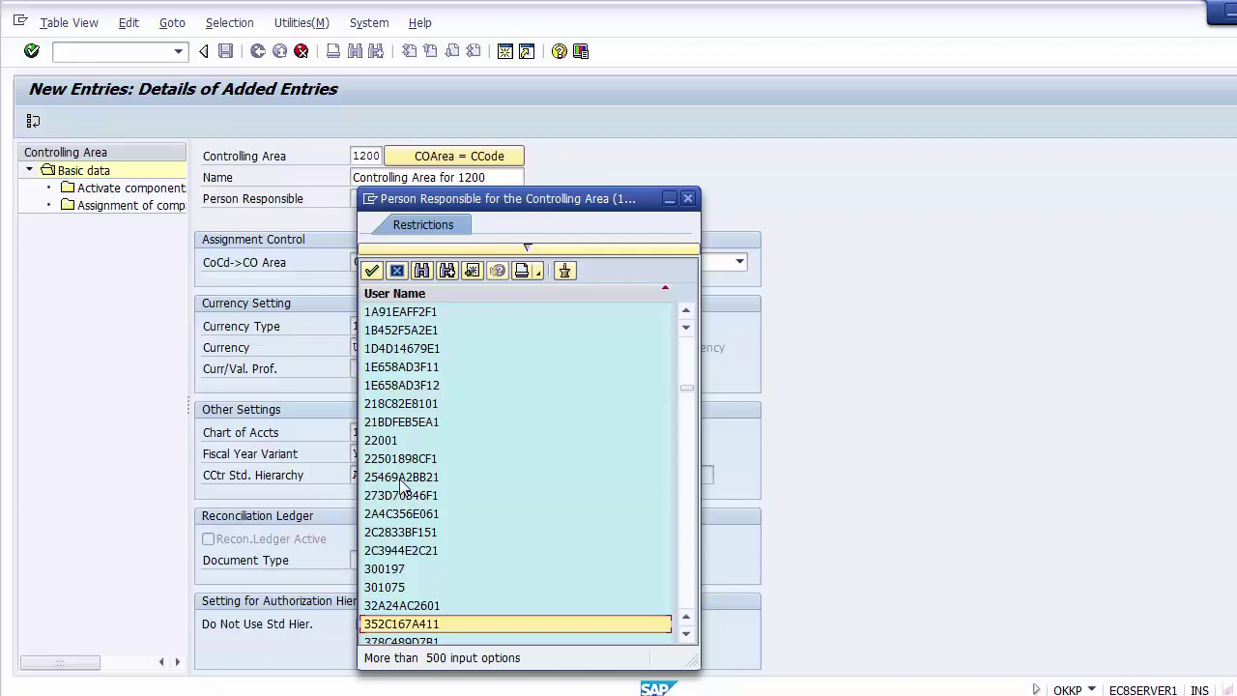
pyautogui.press('Down')
pyautogui.press('Down')
pyautogui.press('Down')
pyautogui.press('Down')
pyautogui.press('Down')
pyautogui.press('Down')
pyautogui.press('Down')
pyautogui.press('Down')
pyautogui.press('Down')
pyautogui.press('Down')
pyautogui.press('Down')
pyautogui.press('Down')
pyautogui.press('Down')
pyautogui.press('Down')
pyautogui.press('Down')
pyautogui.press('Down')
pyautogui.press('Down')
pyautogui.press('Down')
pyautogui.press('Down')
pyautogui.press('Down')
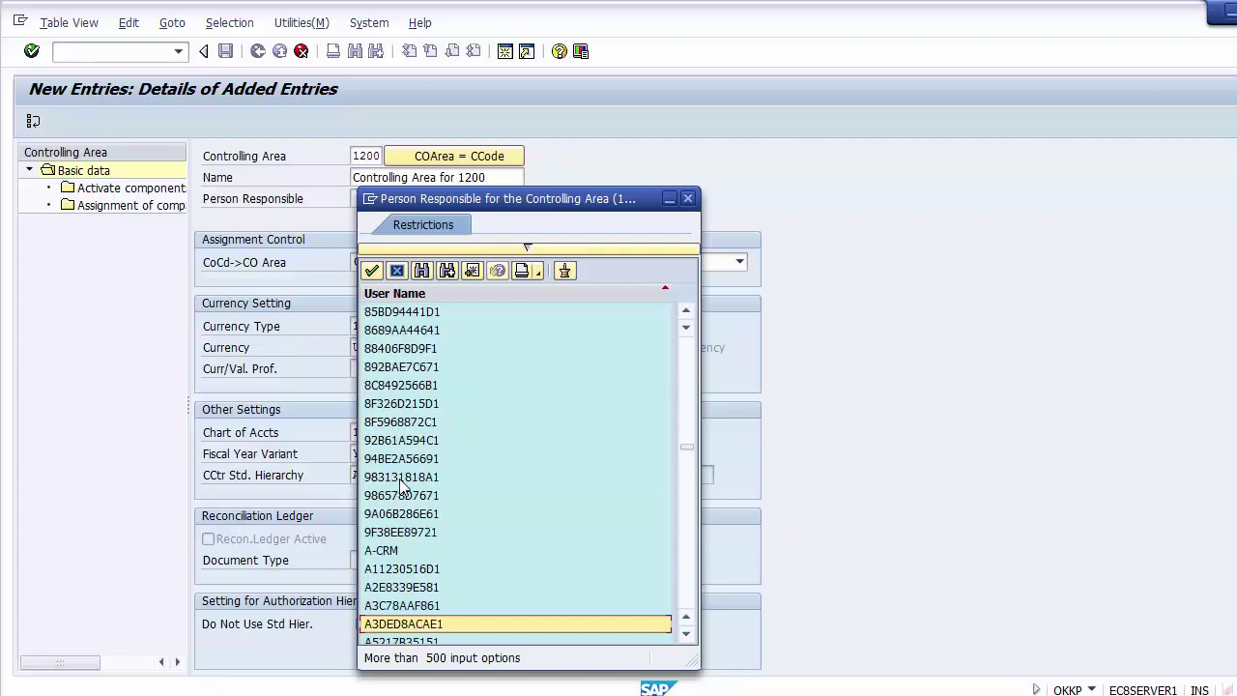
pyautogui.press('Down')
pyautogui.press('Down')
pyautogui.press('Down')
pyautogui.press('Down')
pyautogui.press('Down')
pyautogui.press('Down')
pyautogui.press('Down')
pyautogui.press('Down')
pyautogui.press('Down')
pyautogui.press('Down')
pyautogui.press('Down')
pyautogui.press('Down')
pyautogui.press('Down')
pyautogui.press('Down')
pyautogui.press('Down')
pyautogui.press('Down')
pyautogui.press('Down')
pyautogui.press('Down')
pyautogui.press('Down')
pyautogui.press('Down')
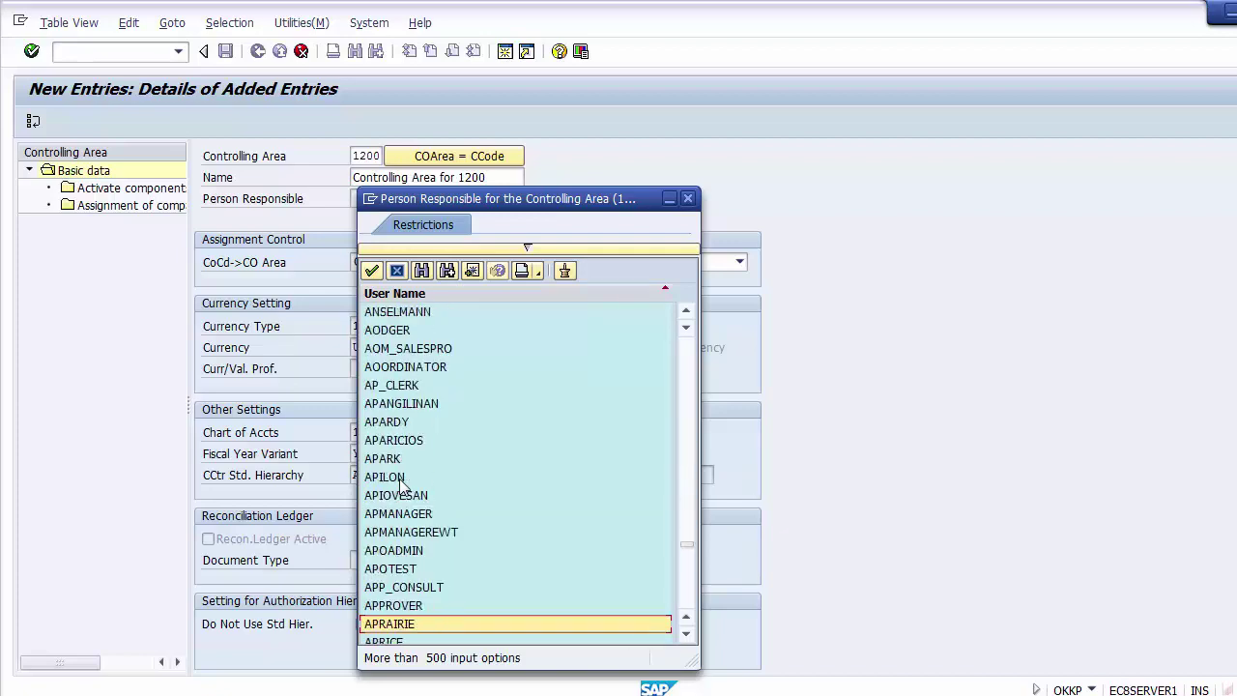
pyautogui.press('Up')
pyautogui.press('Up')
pyautogui.press('Up')
pyautogui.press('Up')
pyautogui.press('Up')
pyautogui.press('Up')
pyautogui.press('Up')
pyautogui.press('Up')
pyautogui.press('Up')
pyautogui.press('Up')
pyautogui.press('Up')
pyautogui.press('Up')
pyautogui.press('Up')
pyautogui.press('Up')
pyautogui.press('Up')
pyautogui.press('Up')
pyautogui.press('Up')
pyautogui.press('Up')
pyautogui.press('Up')
pyautogui.press('Up')
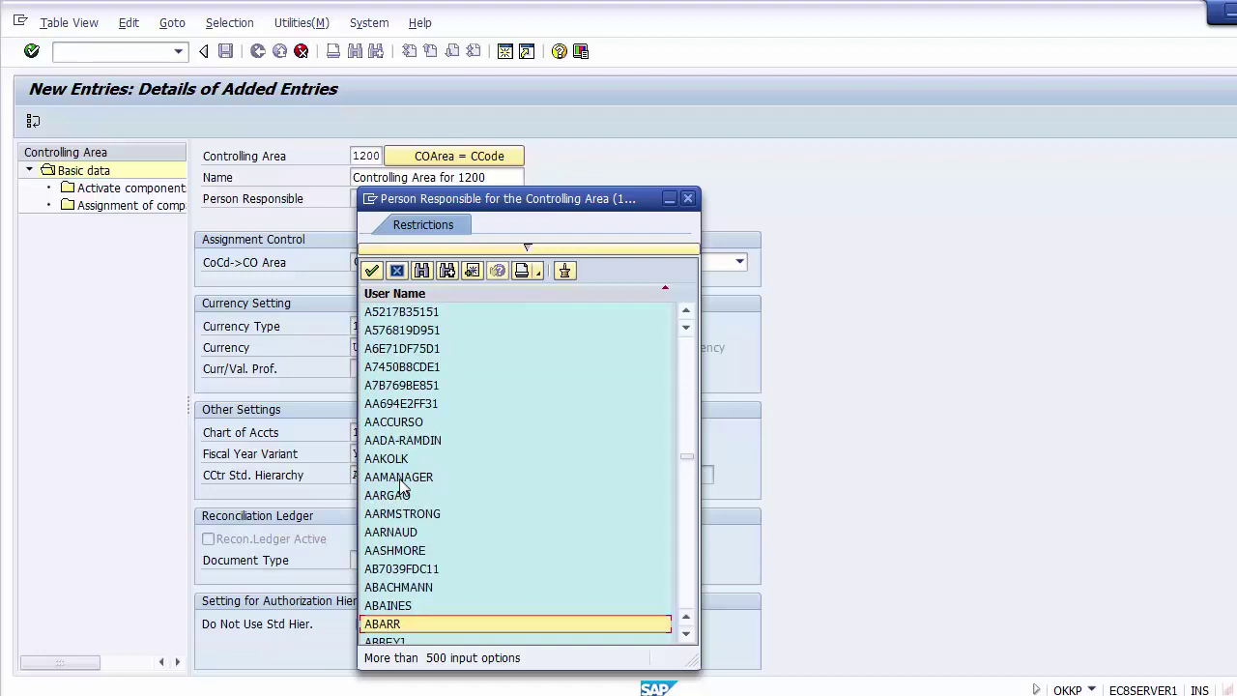
pyautogui.press('Down')
pyautogui.press('Down')
pyautogui.press('Down')
pyautogui.press('Down')
pyautogui.press('Down')
pyautogui.press('Down')
pyautogui.press('Down')
pyautogui.press('Down')
pyautogui.press('Down')
pyautogui.press('Down')
pyautogui.press('Down')
pyautogui.press('Down')
pyautogui.press('Down')
pyautogui.press('Down')
pyautogui.press('Down')
pyautogui.press('Down')
pyautogui.press('Down')
pyautogui.press('Down')
pyautogui.press('Down')
pyautogui.press('Down')
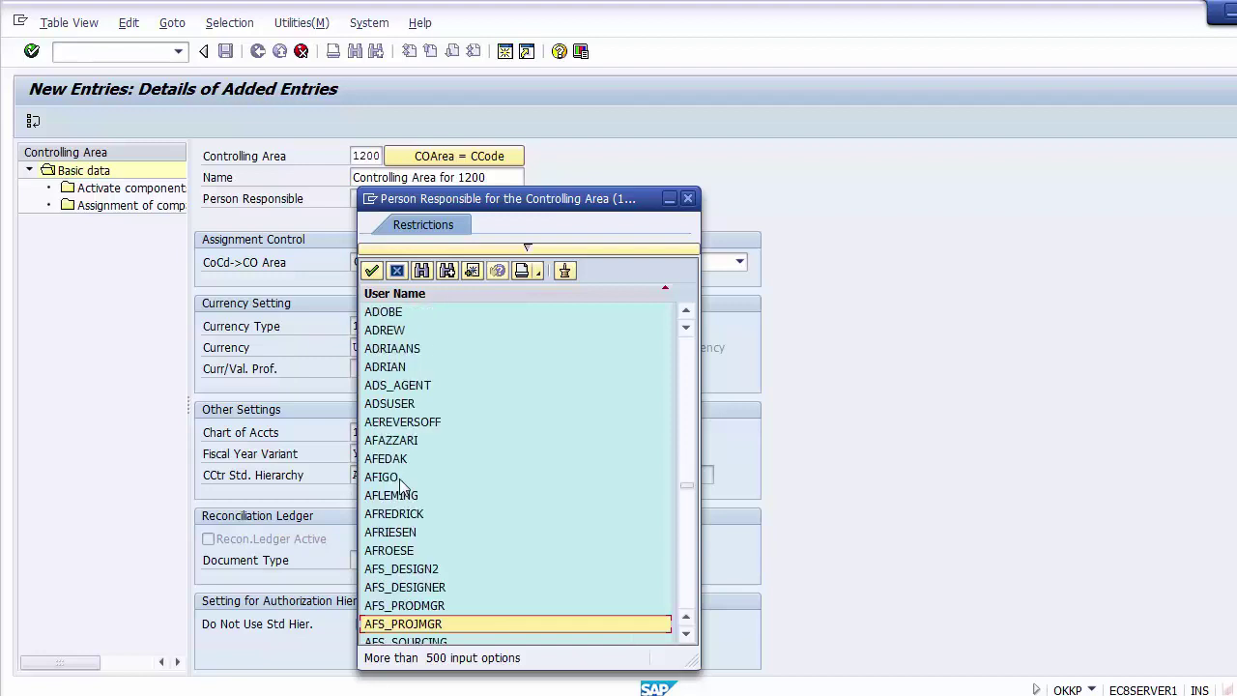
pyautogui.press('Down')
pyautogui.press('Down')
pyautogui.press('Down')
pyautogui.press('Down')
pyautogui.press('Down')
pyautogui.press('Down')
pyautogui.press('Down')
pyautogui.press('Down')
pyautogui.press('Down')
pyautogui.press('Down')
pyautogui.press('Down')
pyautogui.press('Down')
pyautogui.press('Down')
pyautogui.press('Down')
pyautogui.press('Down')
pyautogui.press('Down')
pyautogui.press('Down')
pyautogui.press('Down')
pyautogui.press('Down')
pyautogui.press('Down')
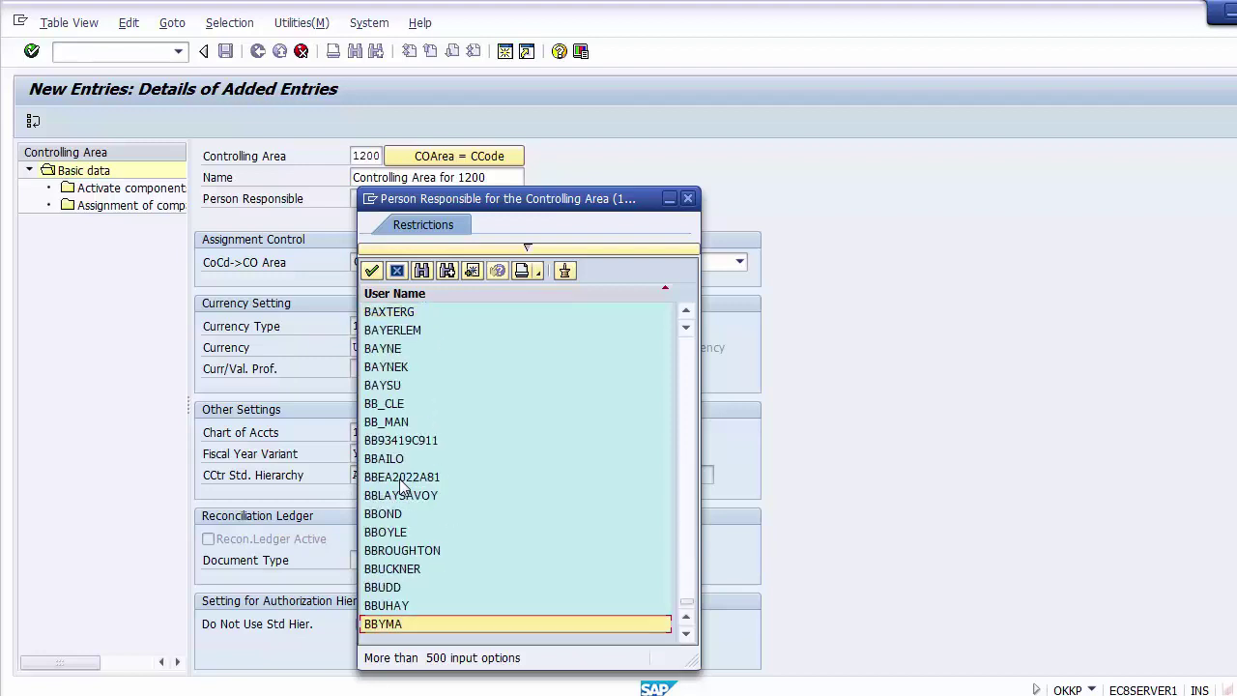
pyautogui.click(397, 271)
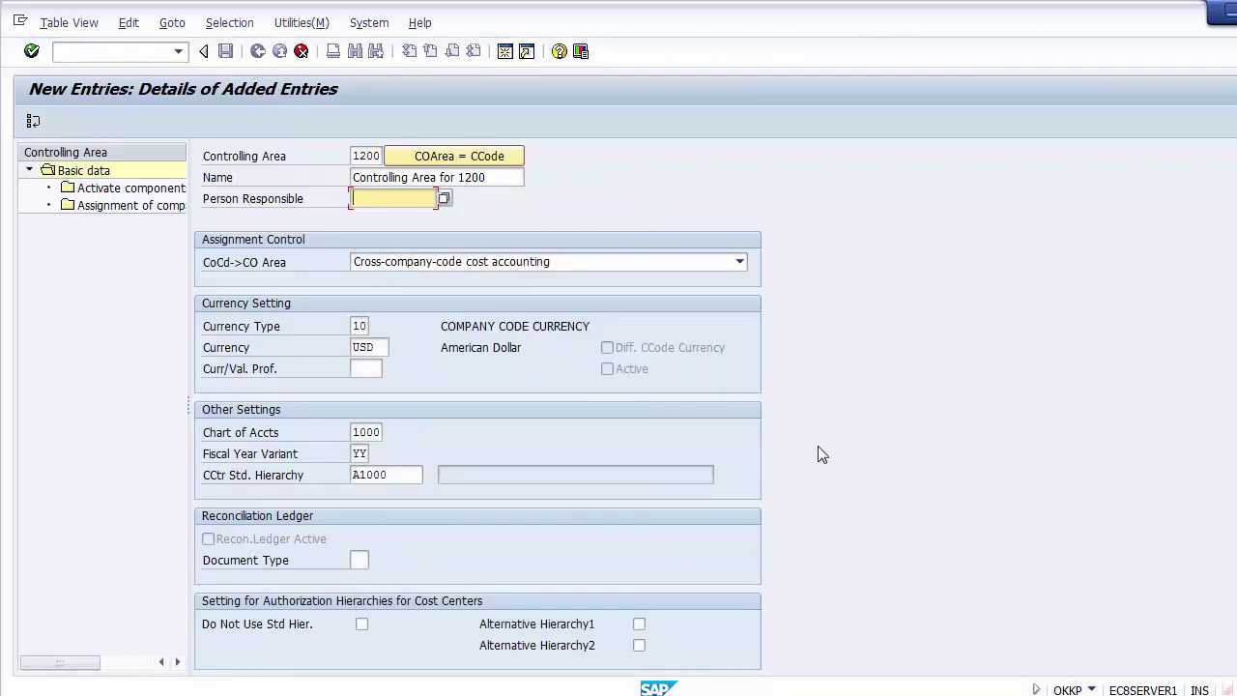
# Step: Try to save controlling area 1200 without a person responsible, agreeing to create A1000 as a standard hierarchy
pyautogui.press('Return')
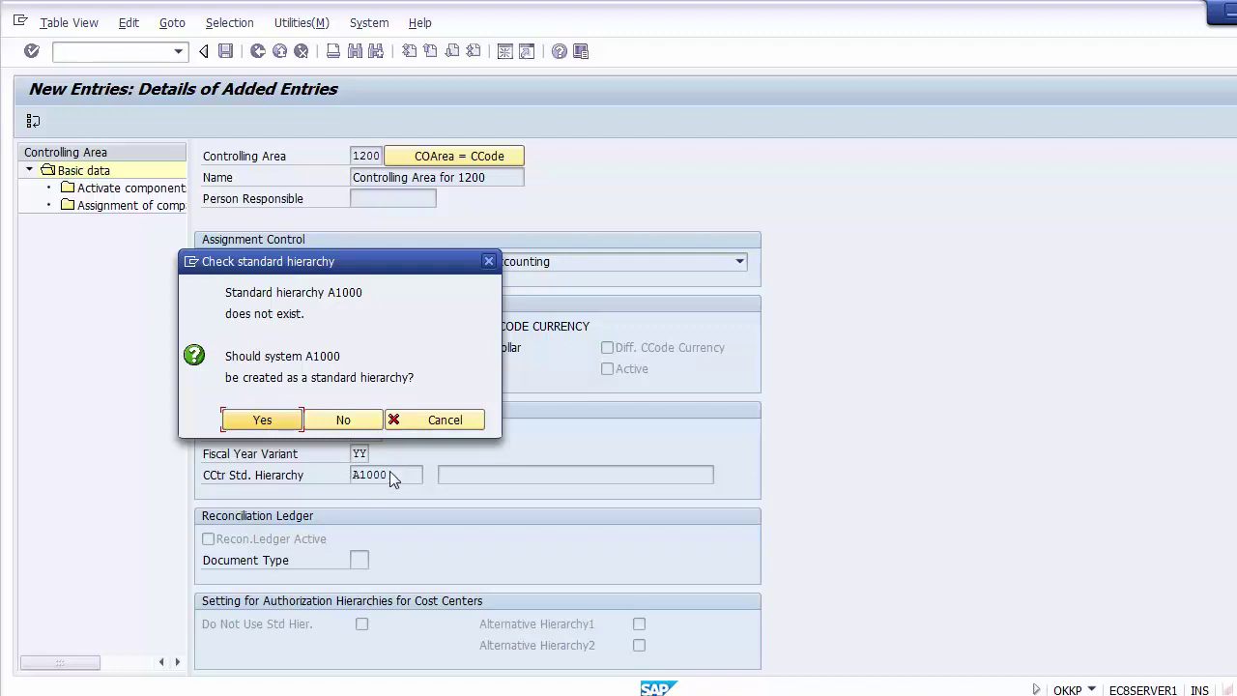
pyautogui.click(263, 422)
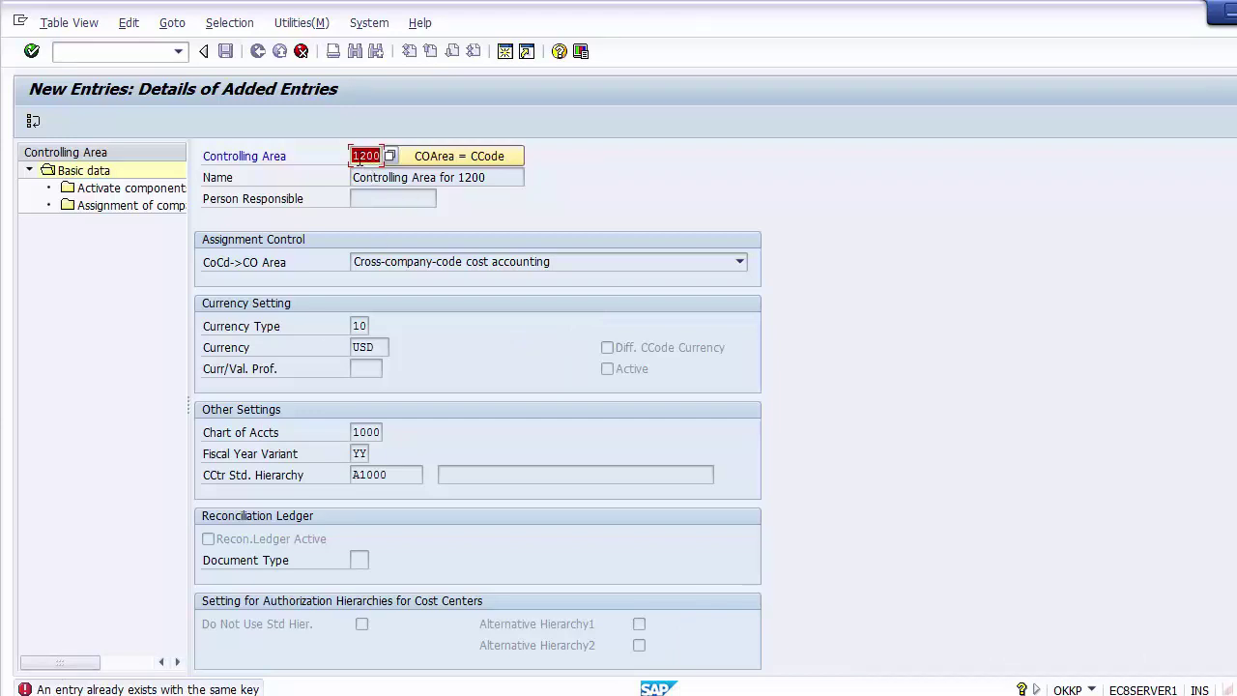
# Step: Change the controlling area key of the new entry to Z100
pyautogui.click(353, 156)
pyautogui.press('Delete')
pyautogui.press('Delete')
pyautogui.press('Delete')
pyautogui.press('Delete')
pyautogui.write('11')
pyautogui.write('00')
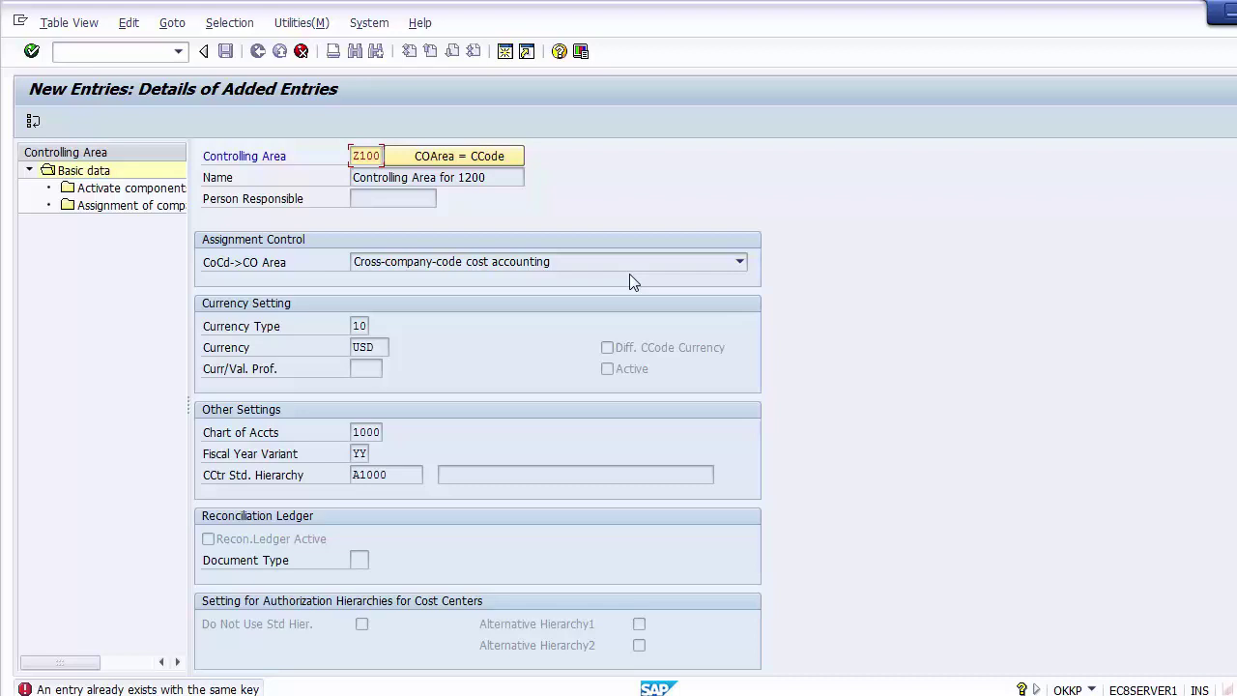
pyautogui.press('Return')
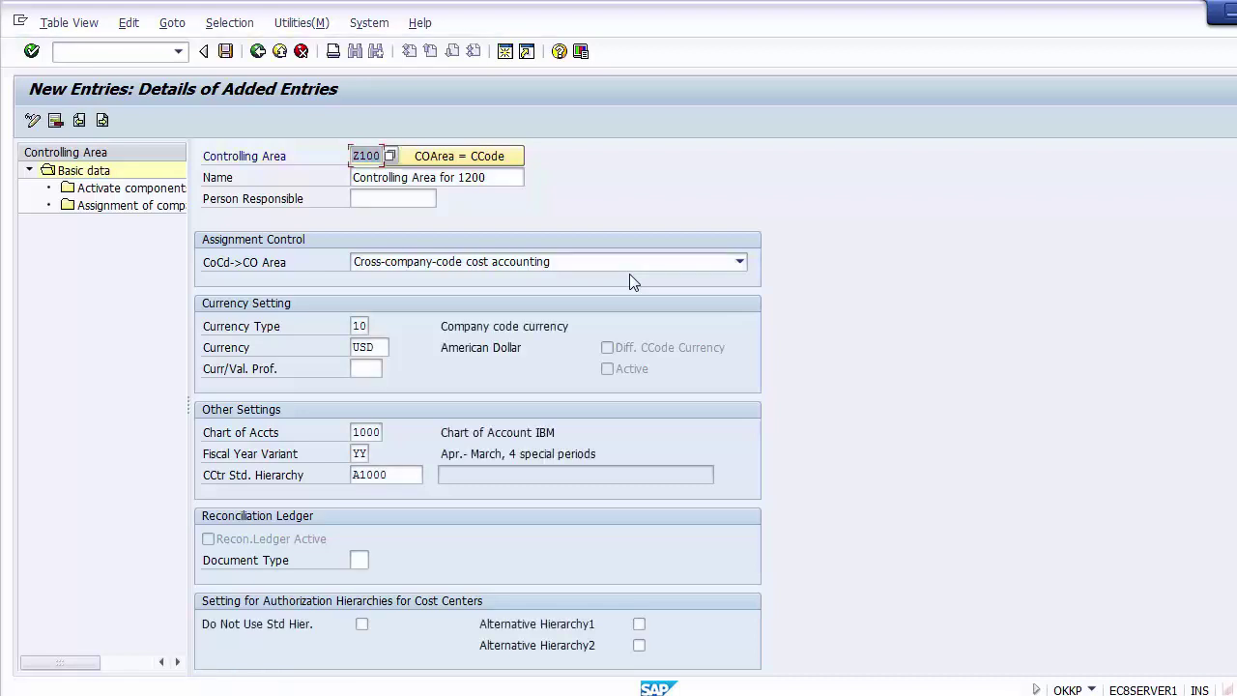
# Step: Save controlling area Z100, agreeing to create standard hierarchy A1000 and recording it in the FICO Configurations customizing request
pyautogui.click(225, 51)
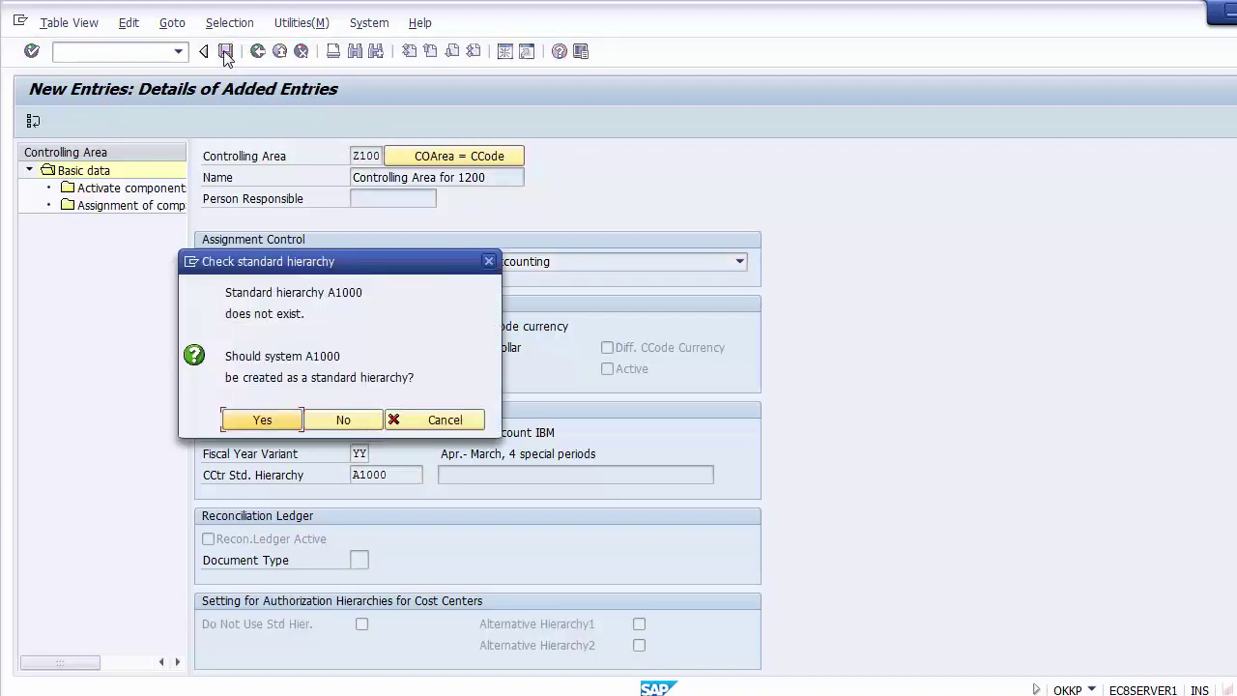
pyautogui.click(261, 421)
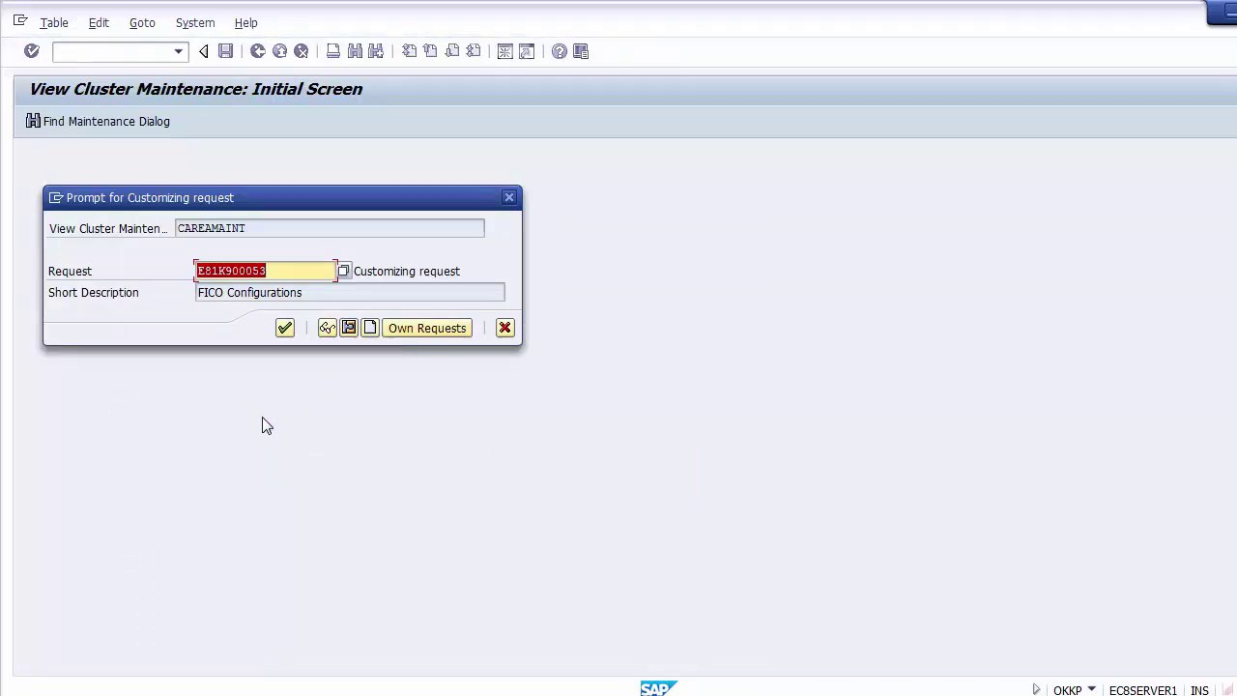
pyautogui.click(284, 329)
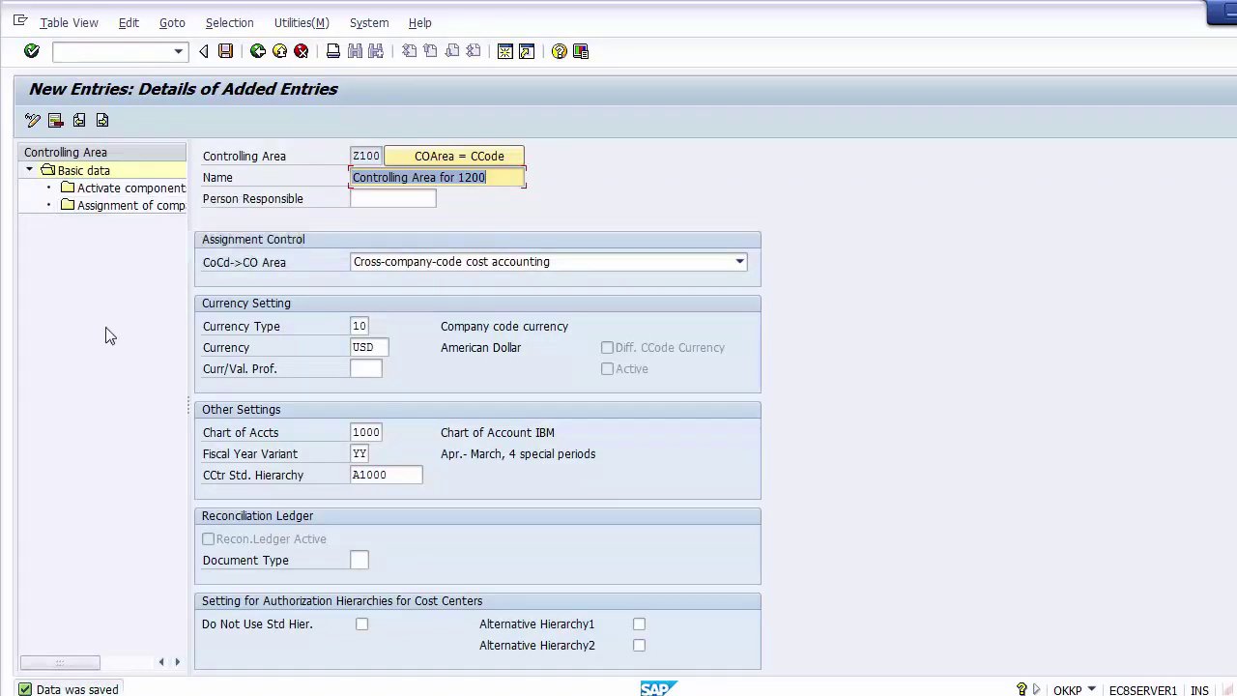
# Step: Switch to the PowerPoint slide Maintain Controlling Area and place the bullet Assignment of company code(s) above Activate components/control indicators
pyautogui.hotkey('alt', 'Tab')
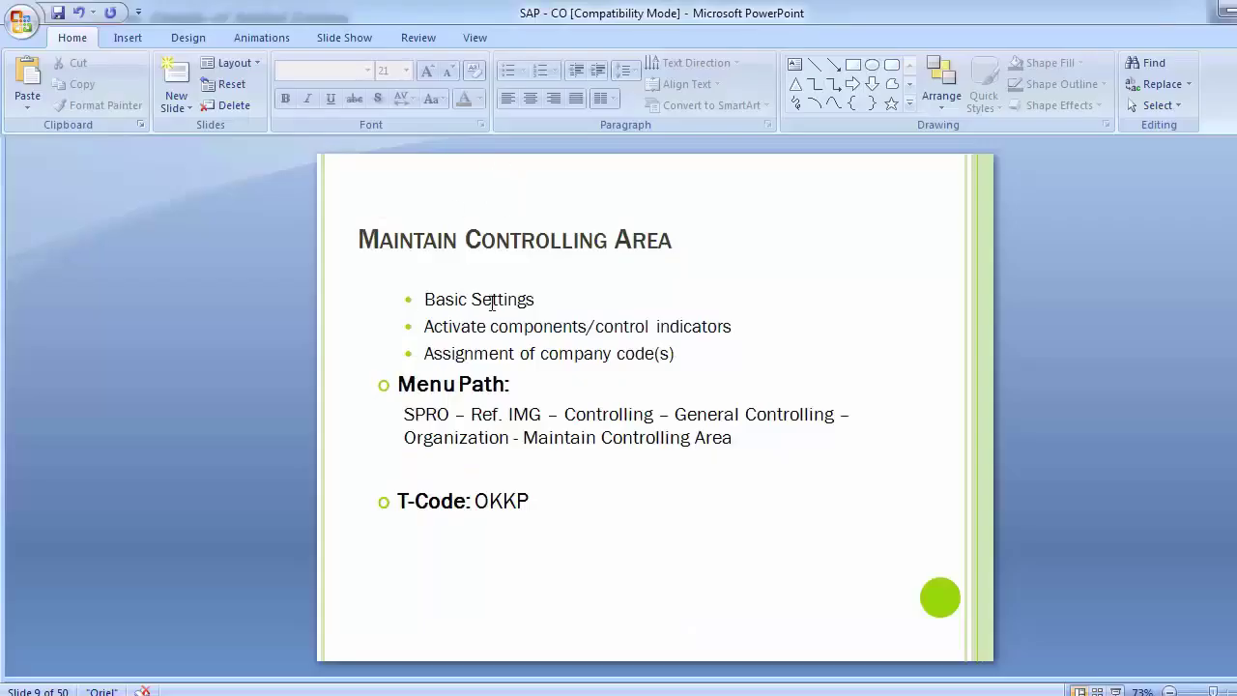
pyautogui.moveTo(534, 300); pyautogui.dragTo(447, 300)
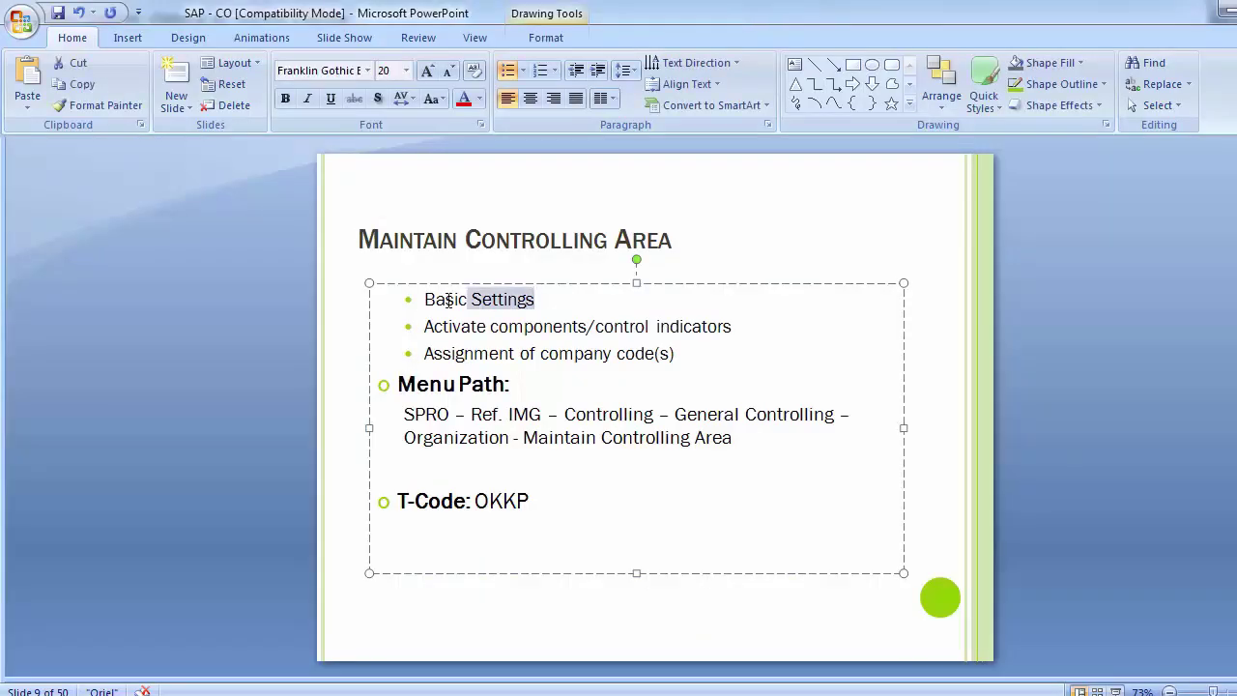
pyautogui.click(252, 301)
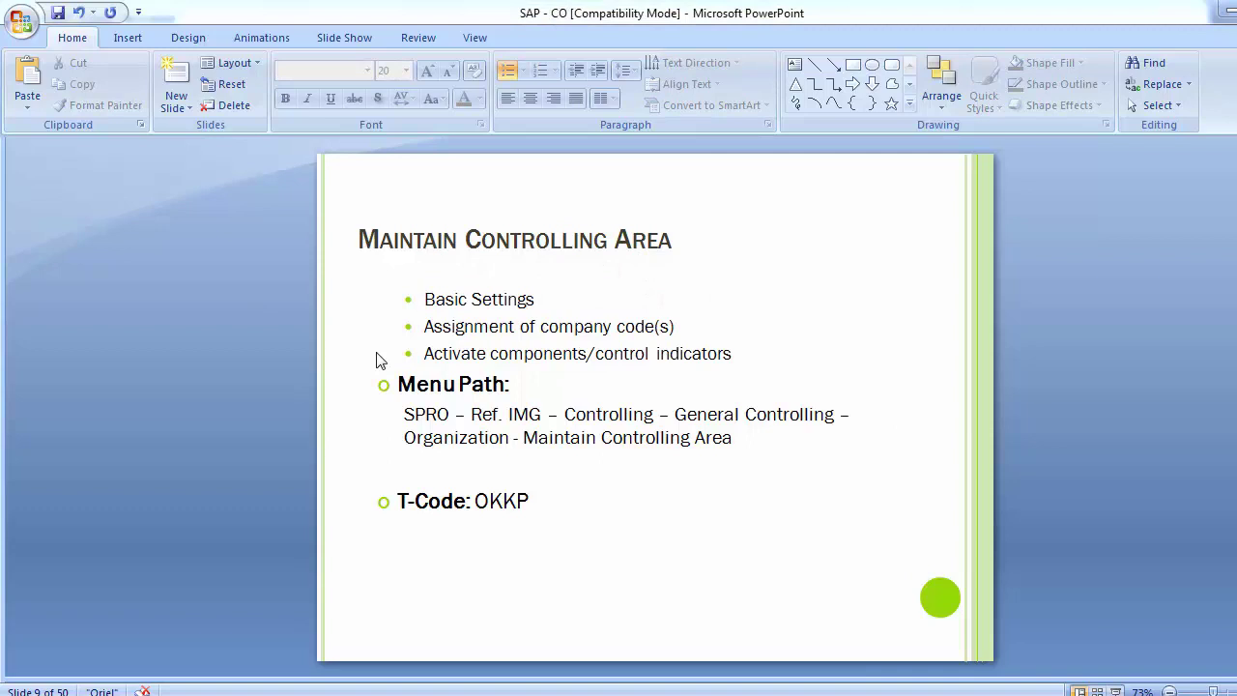
# Step: Highlight the Assignment of company code(s) bullet on the Maintain Controlling Area slide to review it
pyautogui.click(426, 326)
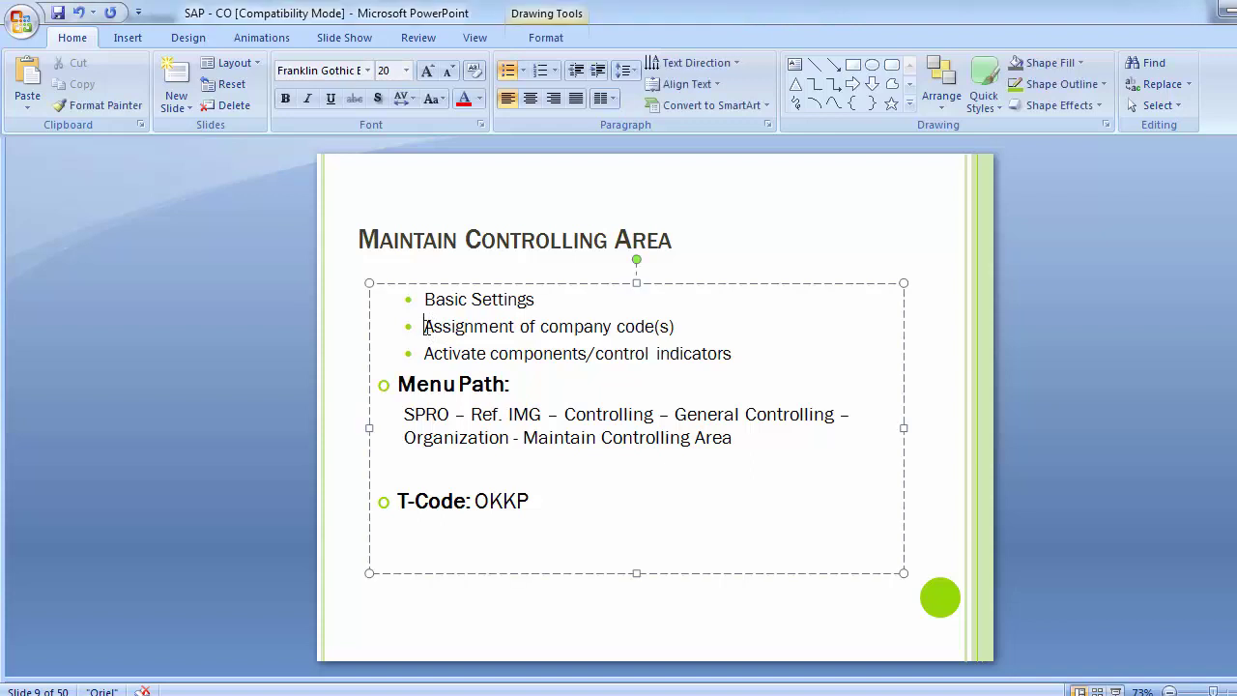
pyautogui.moveTo(426, 326); pyautogui.dragTo(443, 327)
pyautogui.moveTo(559, 345); pyautogui.dragTo(693, 334)
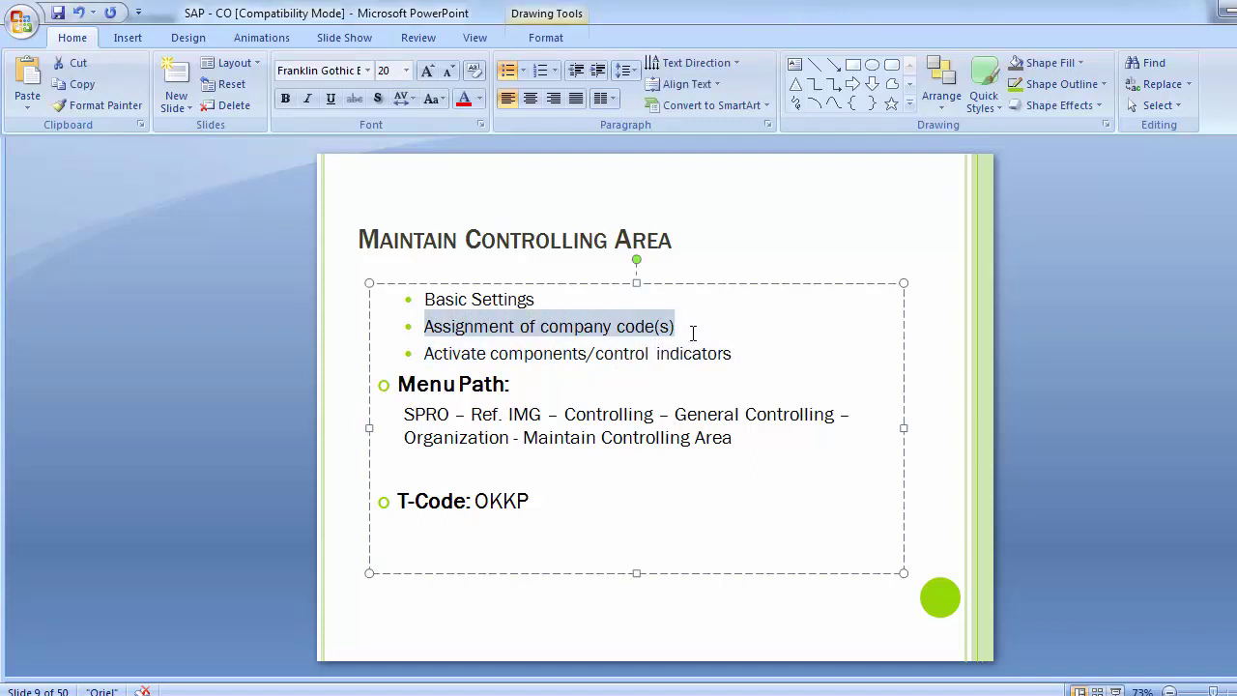
pyautogui.click(627, 329)
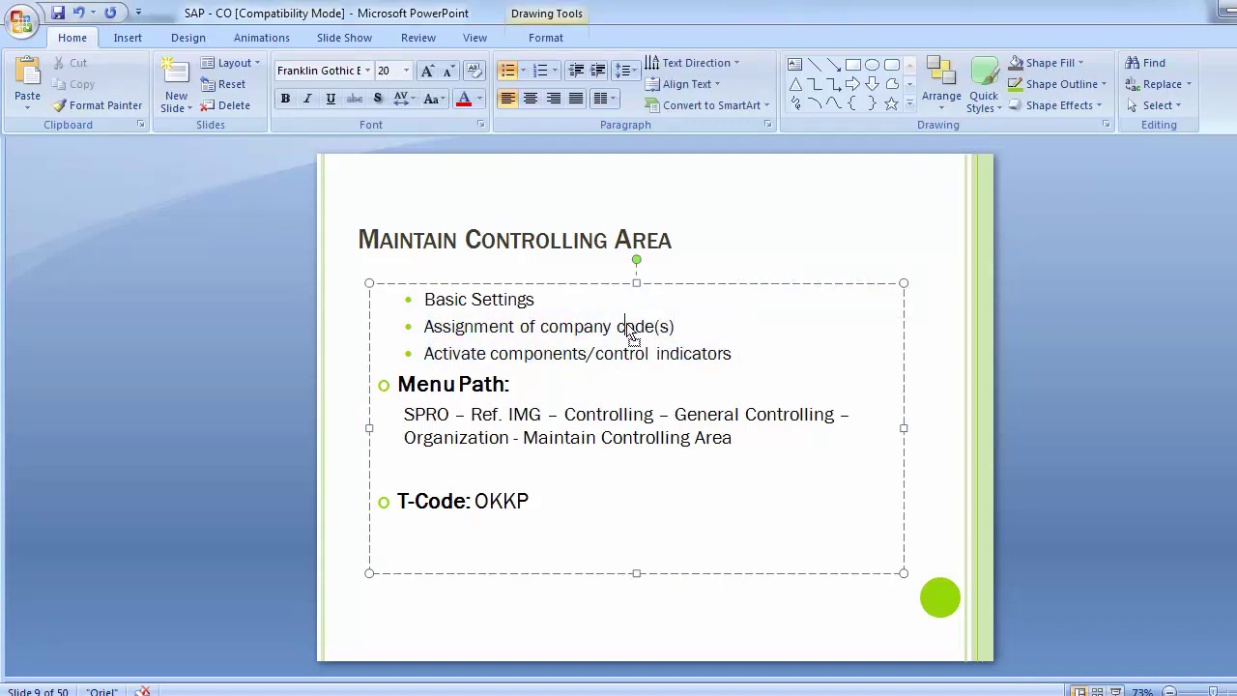
pyautogui.click(236, 393)
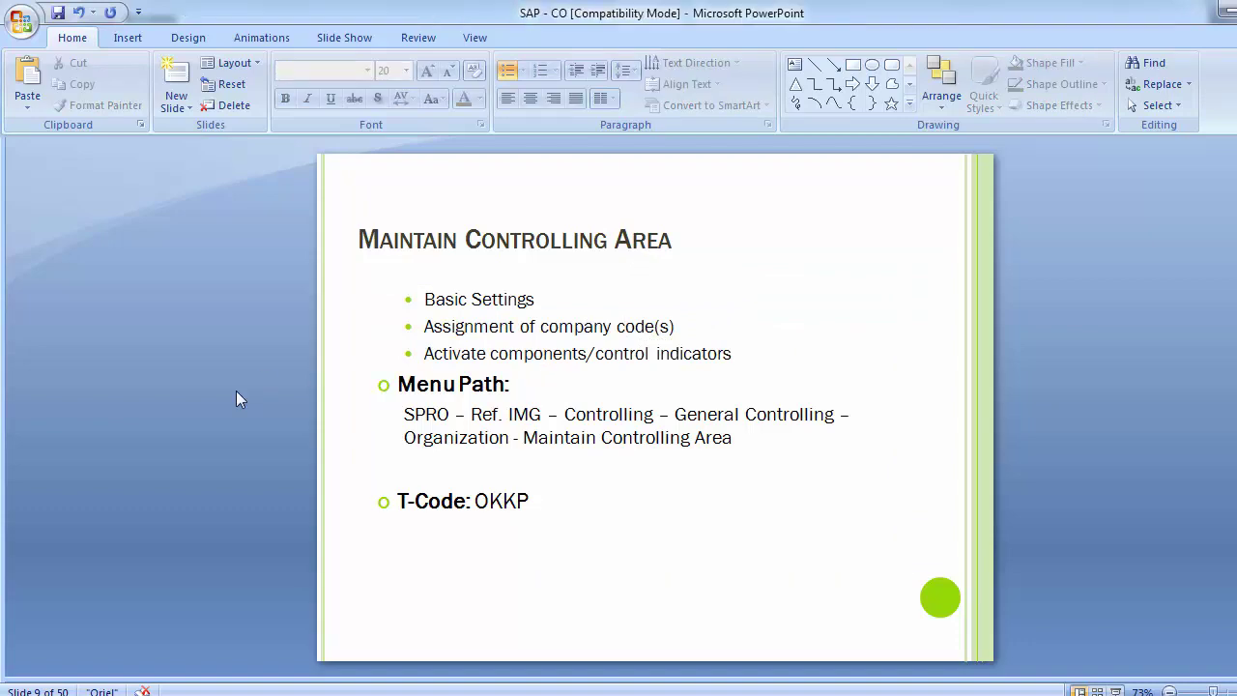
# Step: Review the menu path from SPRO to Maintain Controlling Area on the PowerPoint slide
pyautogui.hotkey('alt', 'Tab')
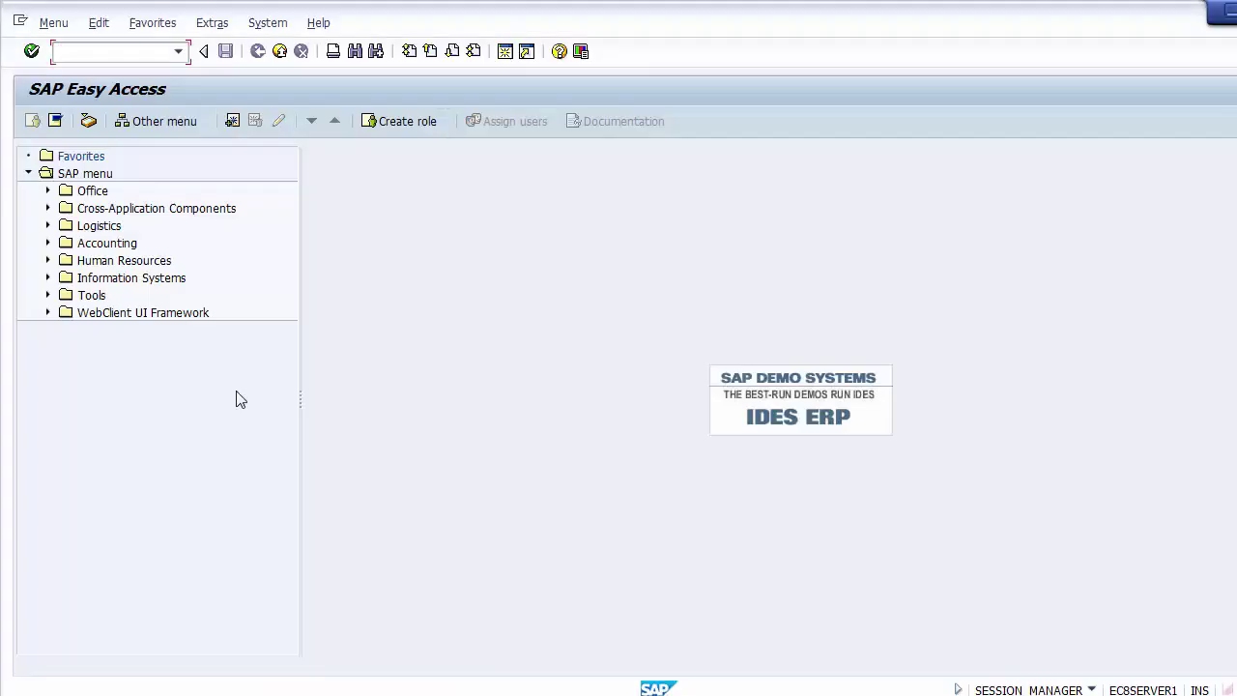
pyautogui.hotkey('alt', 'Tab')
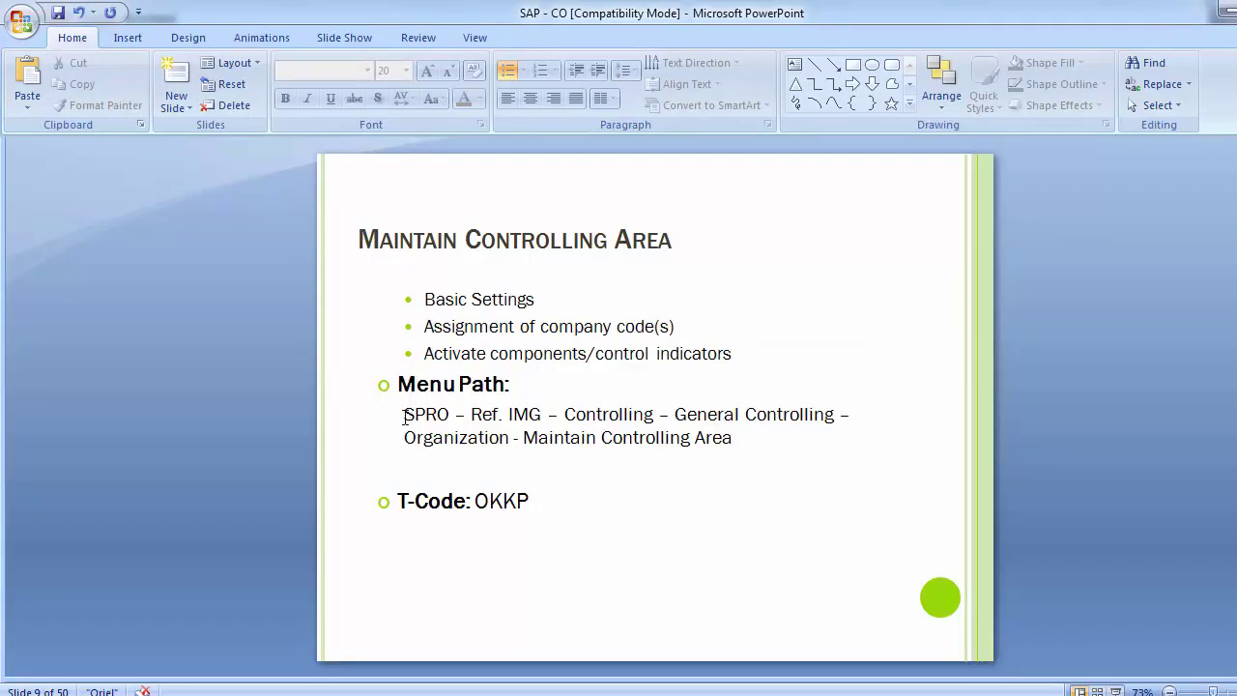
pyautogui.moveTo(406, 415)
pyautogui.mouseDown()
pyautogui.moveTo(611, 461)
pyautogui.moveTo(760, 447)
pyautogui.mouseUp()
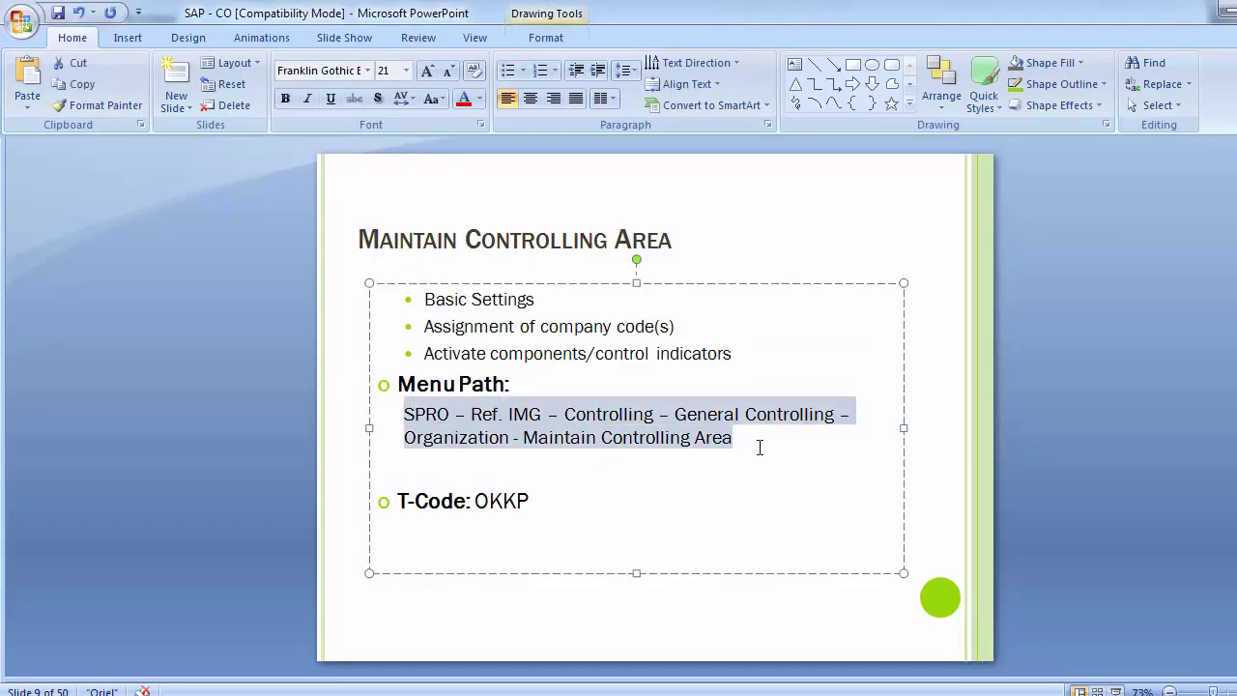
pyautogui.click(204, 377)
# Step: Switch to SAP Easy Access and open the SAP Reference IMG through transaction SPRO
pyautogui.hotkey('alt', 'Tab')
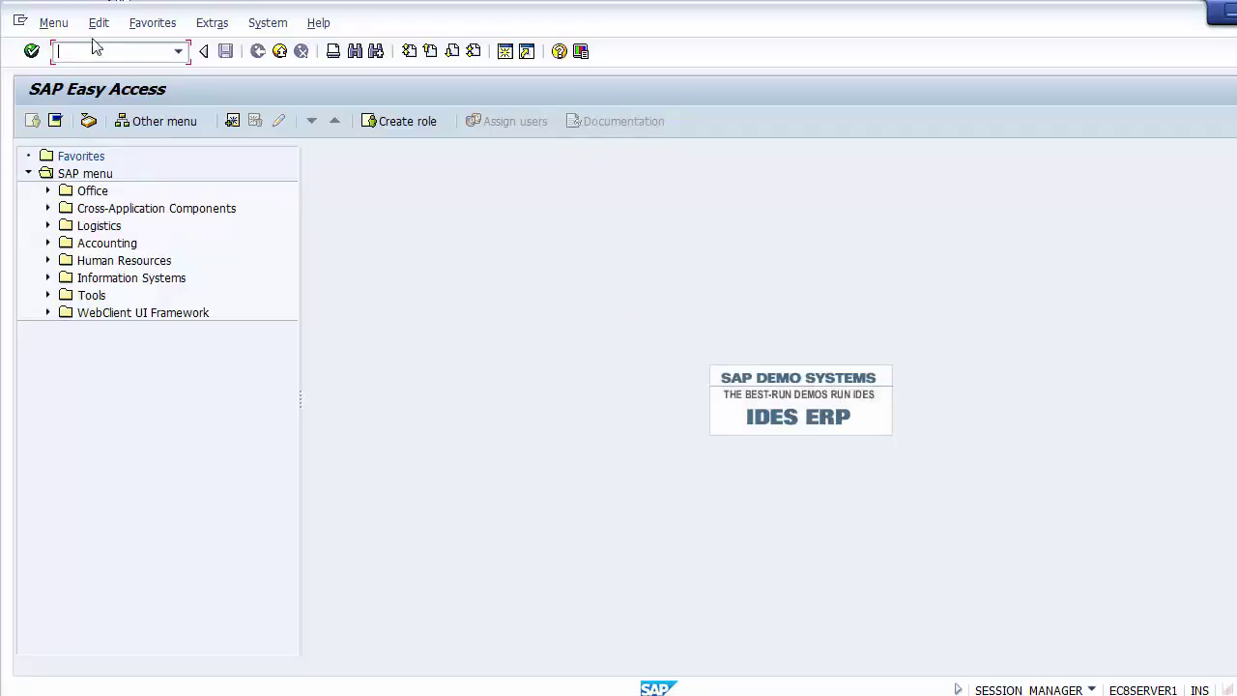
pyautogui.write('spro')
pyautogui.press('Return')
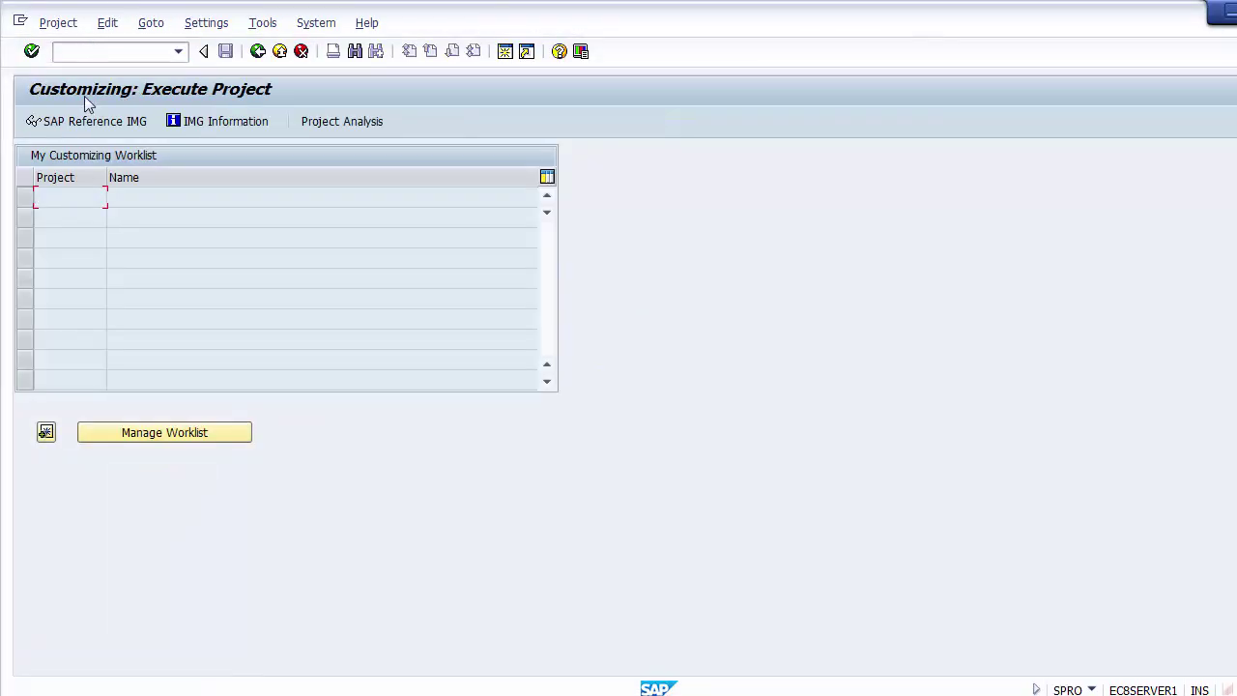
pyautogui.click(84, 127)
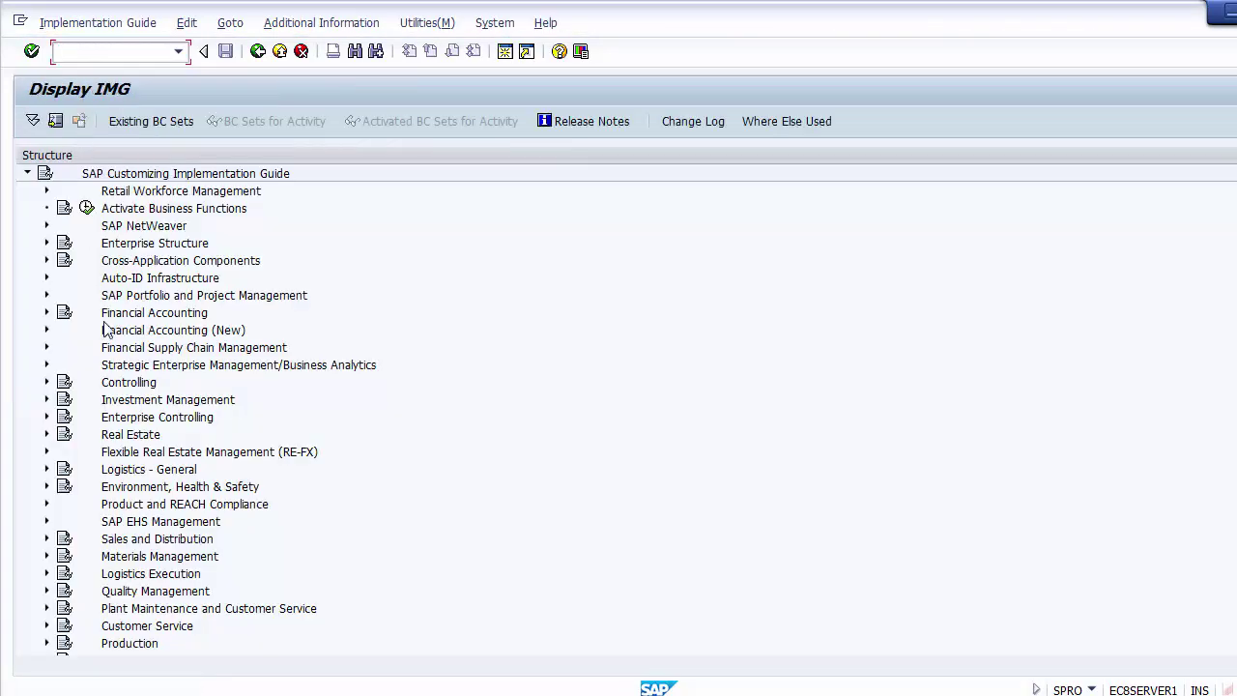
# Step: Expand Controlling, General Controlling and Organization in the SAP Customizing Implementation Guide
pyautogui.click(120, 384)
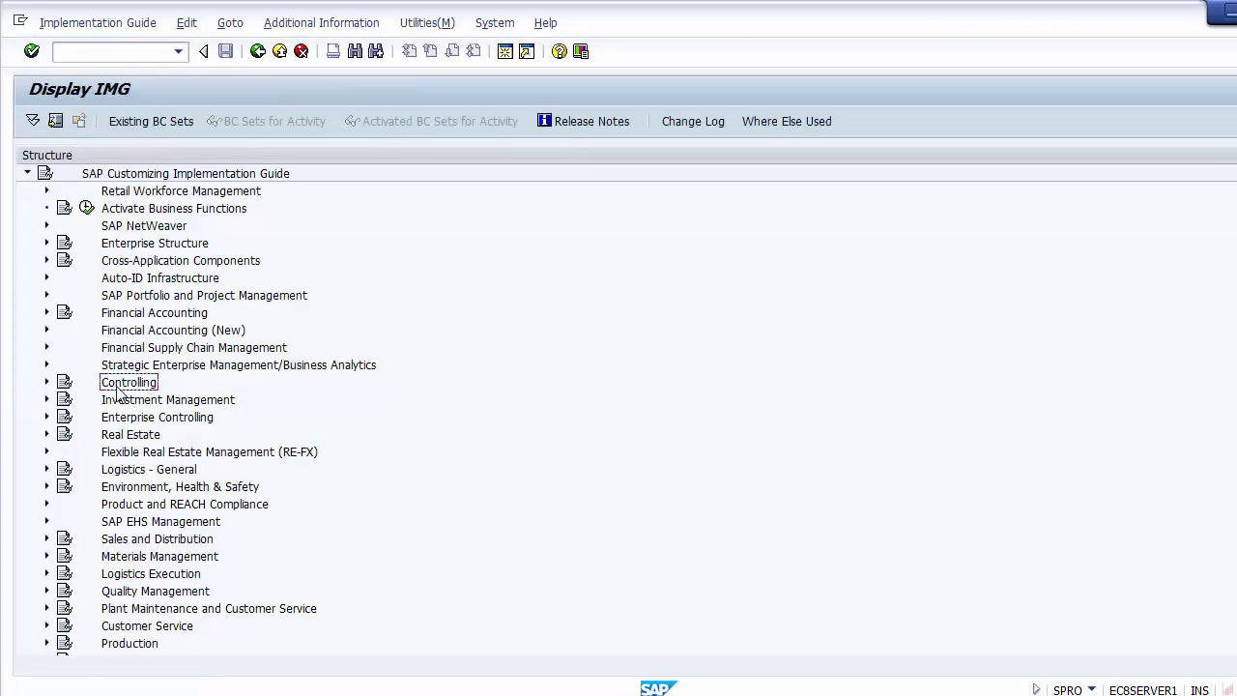
pyautogui.click(47, 382)
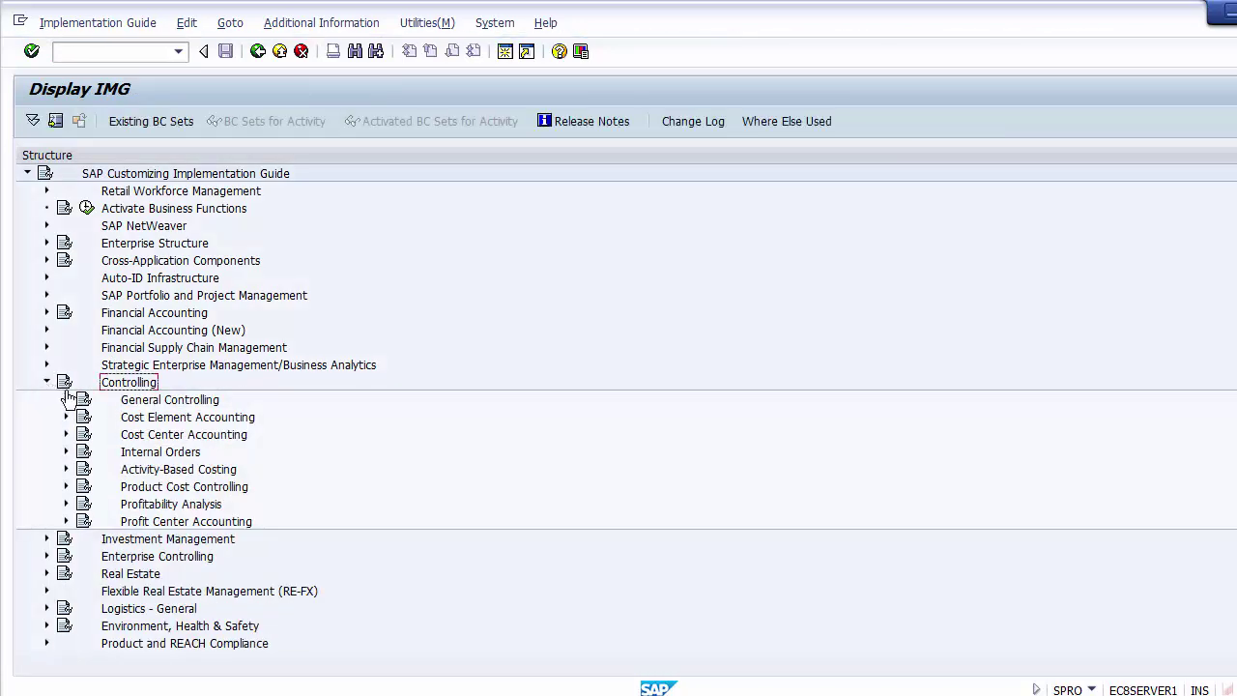
pyautogui.click(167, 402)
pyautogui.click(65, 401)
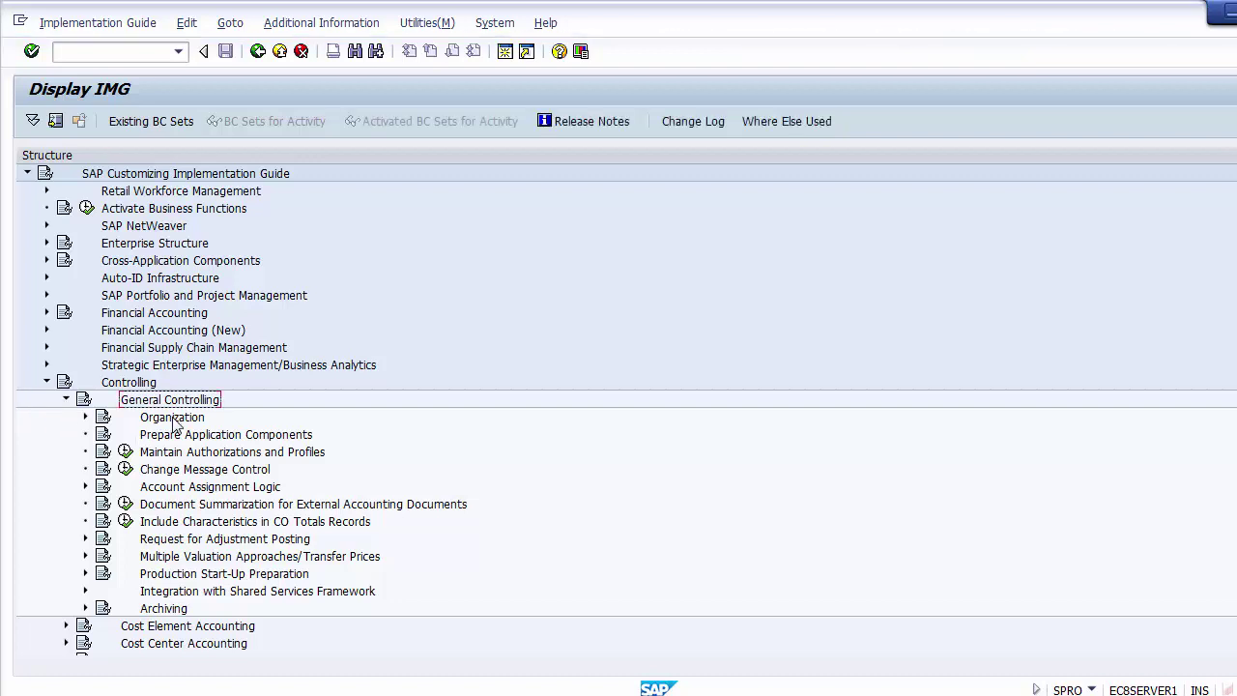
pyautogui.click(173, 421)
pyautogui.click(85, 417)
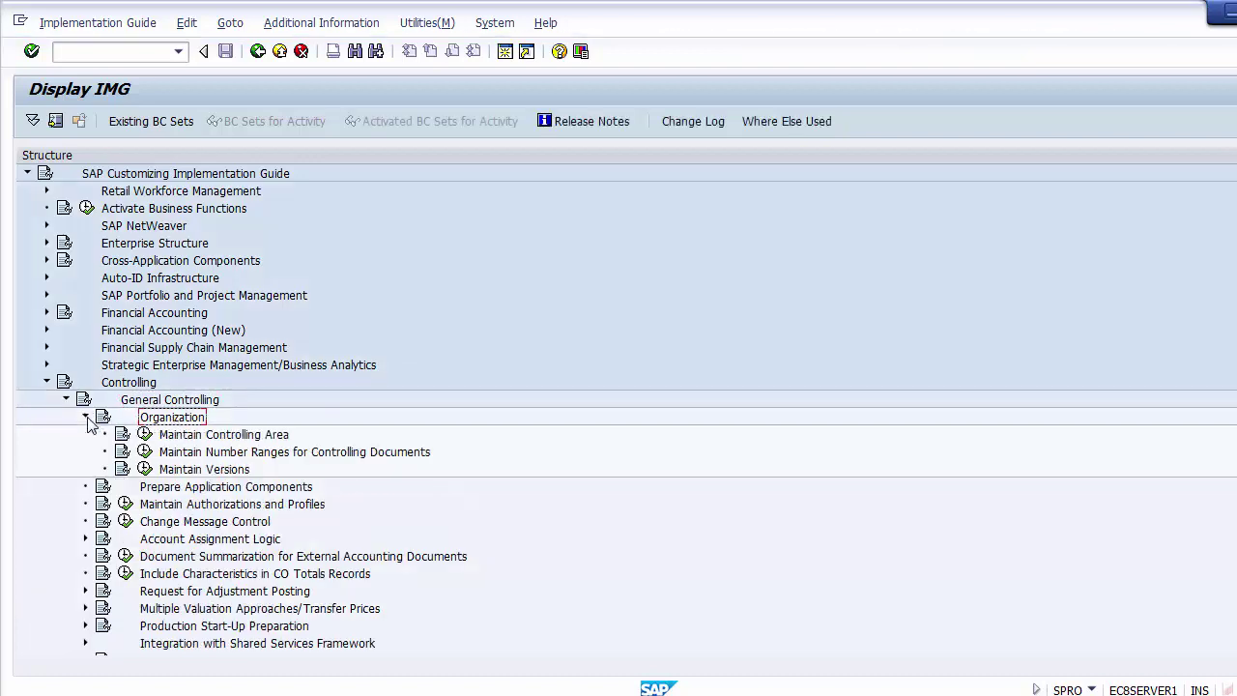
# Step: Execute the Maintain Controlling Area IMG activity and choose Maintain Controlling Area from its list of activities
pyautogui.click(189, 436)
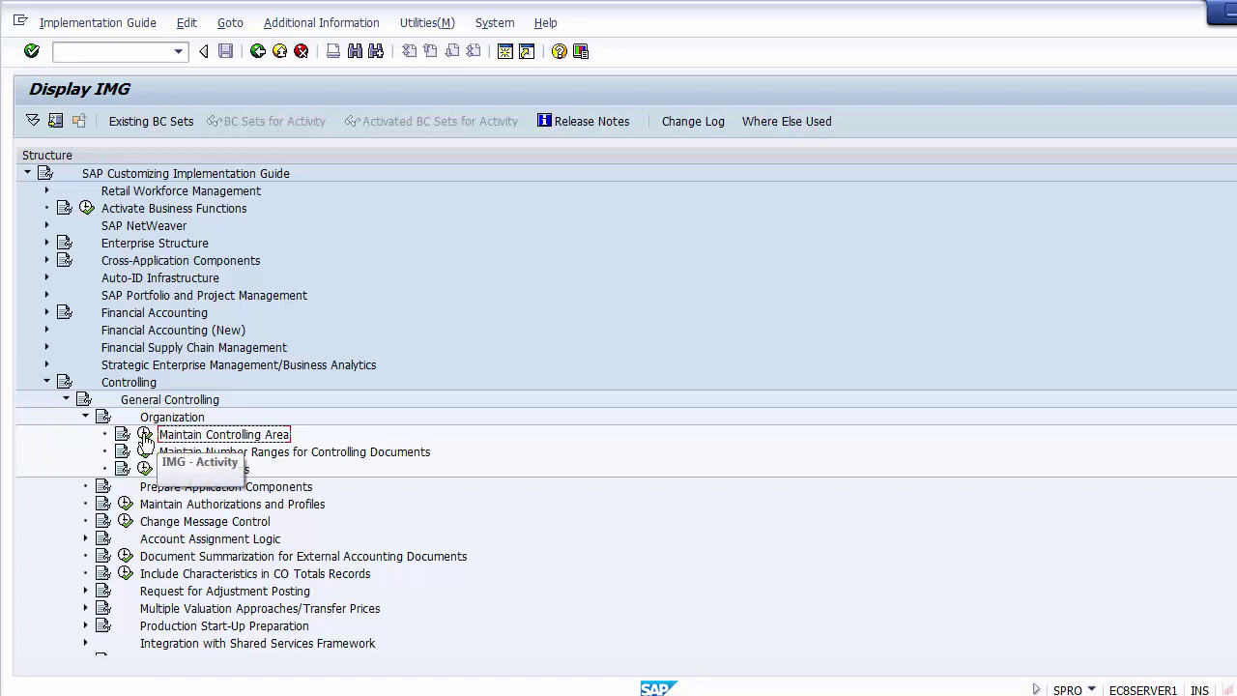
pyautogui.click(145, 436)
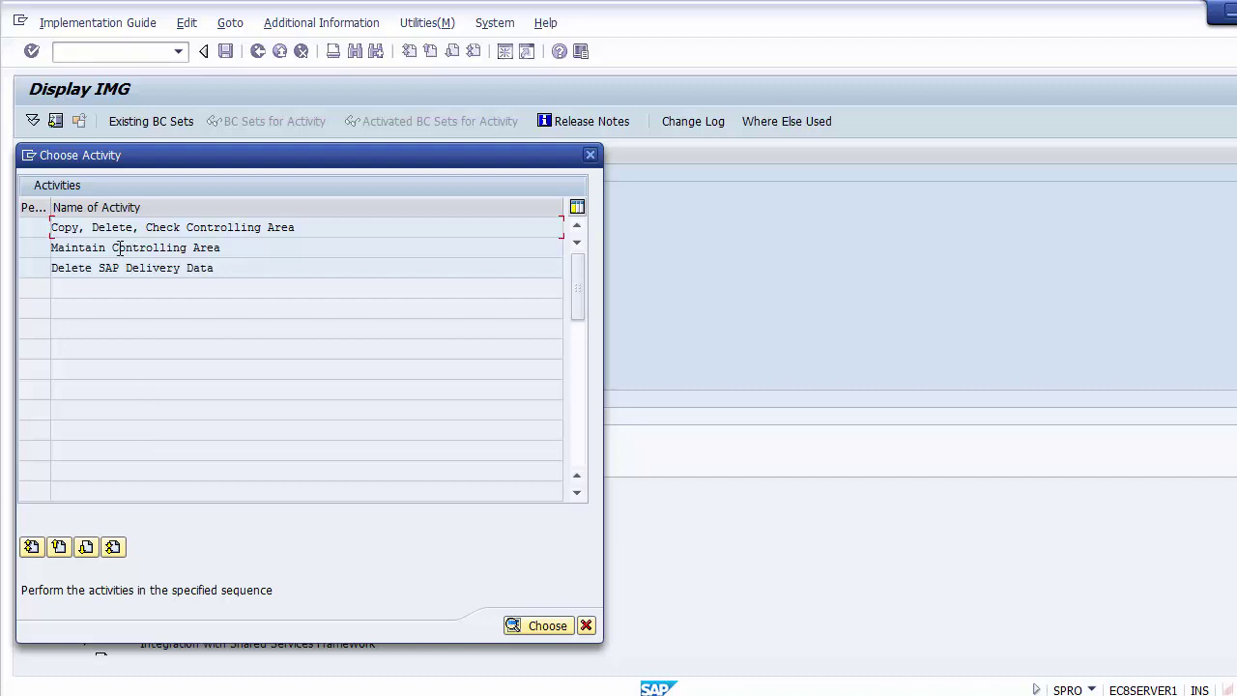
pyautogui.click(119, 249)
pyautogui.doubleClick(119, 248)
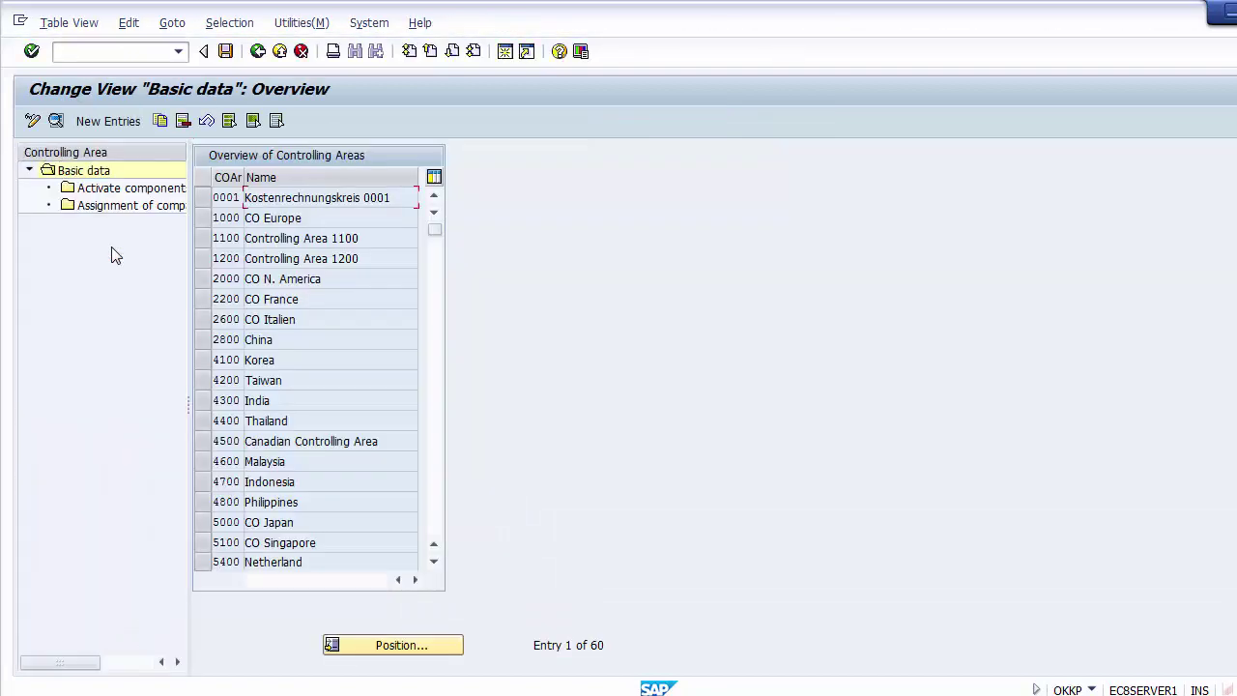
# Step: Position the overview of controlling areas at entry Z100
pyautogui.click(387, 647)
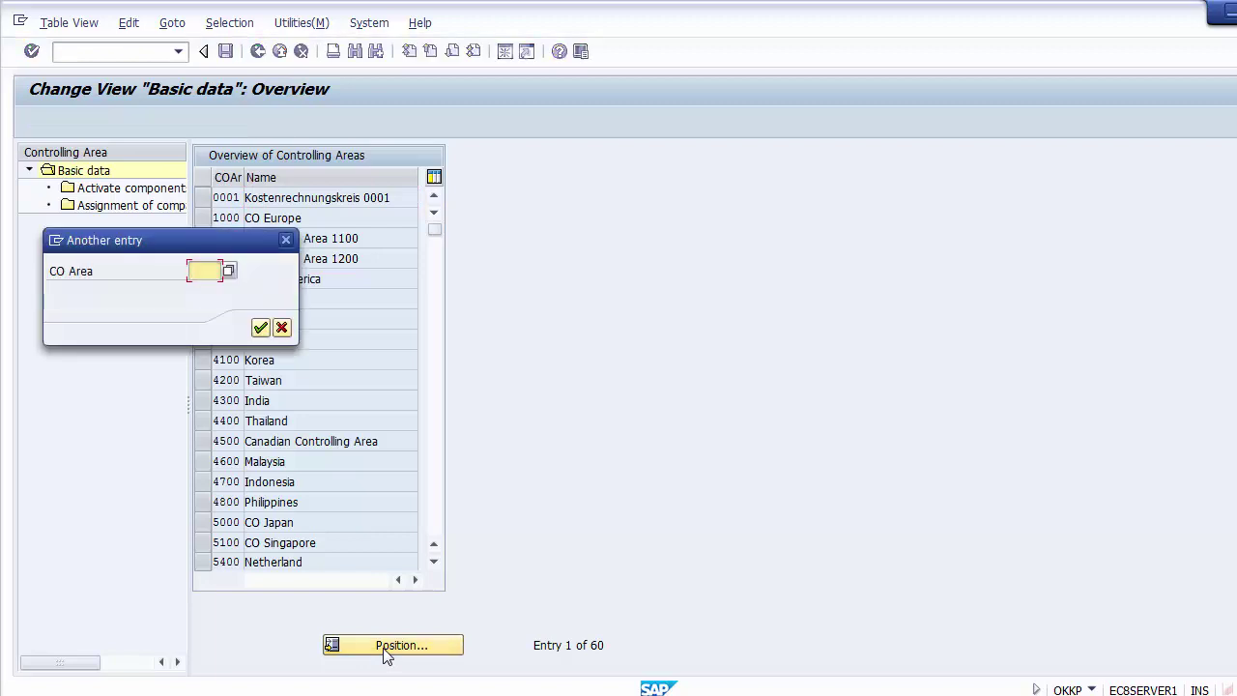
pyautogui.write('Z100')
pyautogui.press('Return')
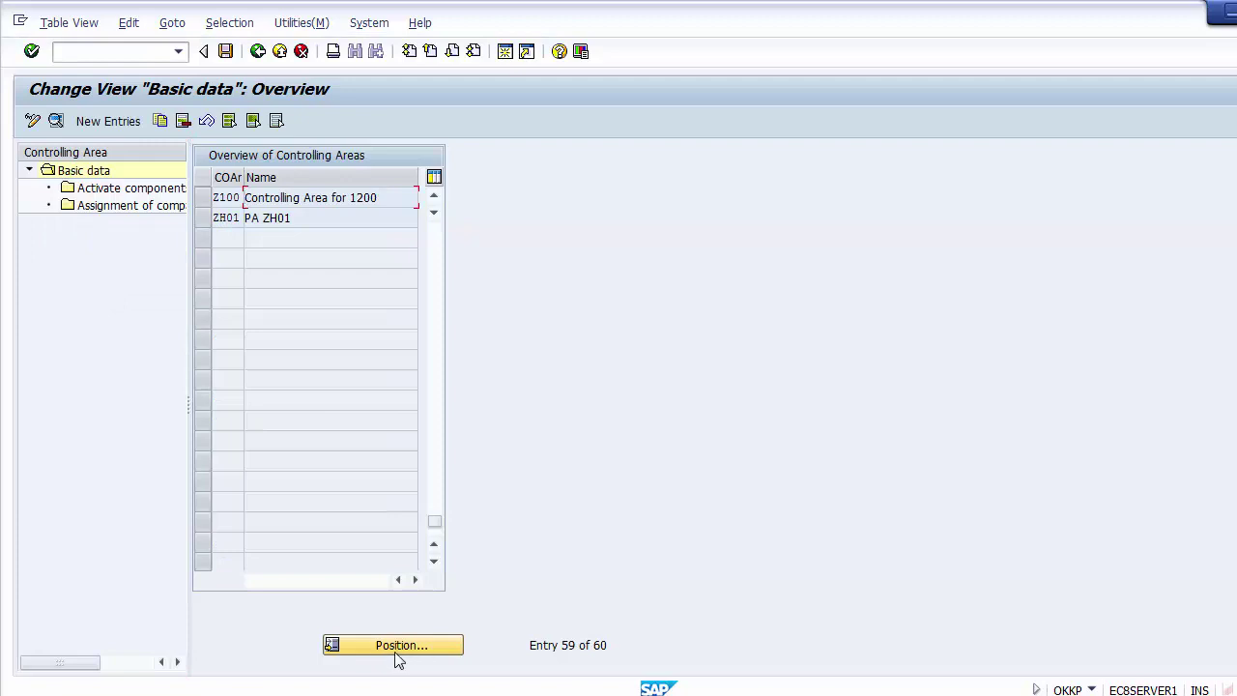
# Step: Select controlling area Z100 and open its Assignment of company code(s) view
pyautogui.click(200, 199)
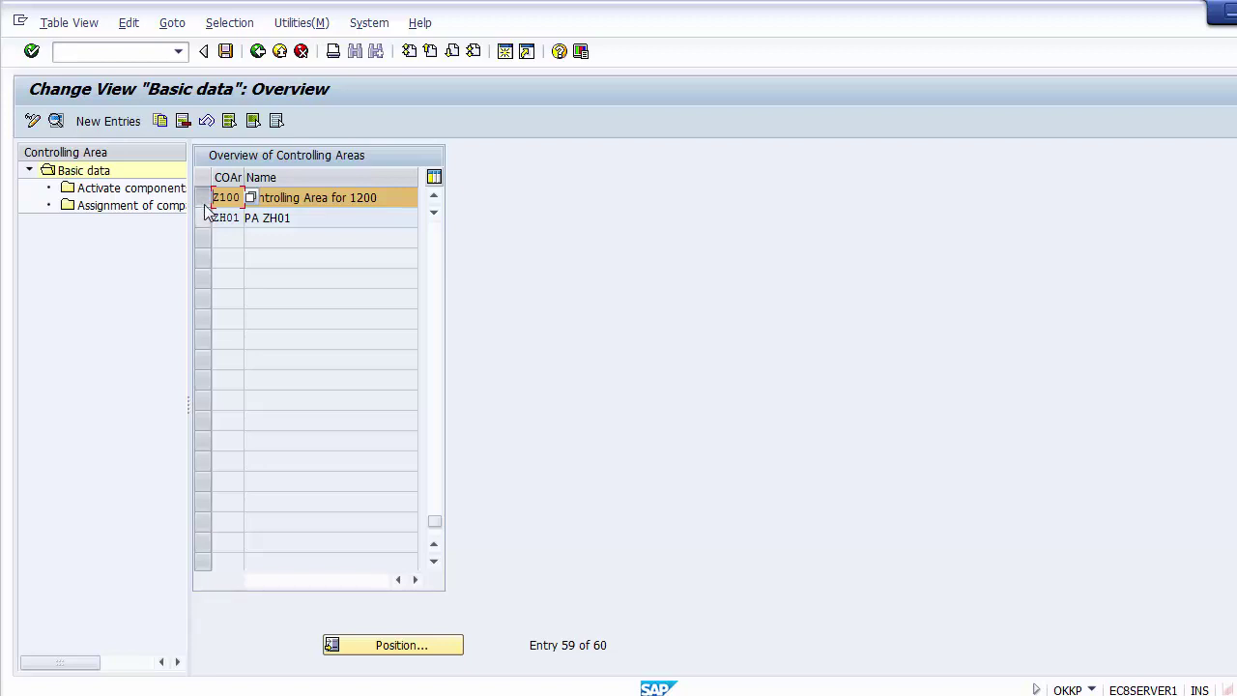
pyautogui.click(202, 199)
pyautogui.click(204, 203)
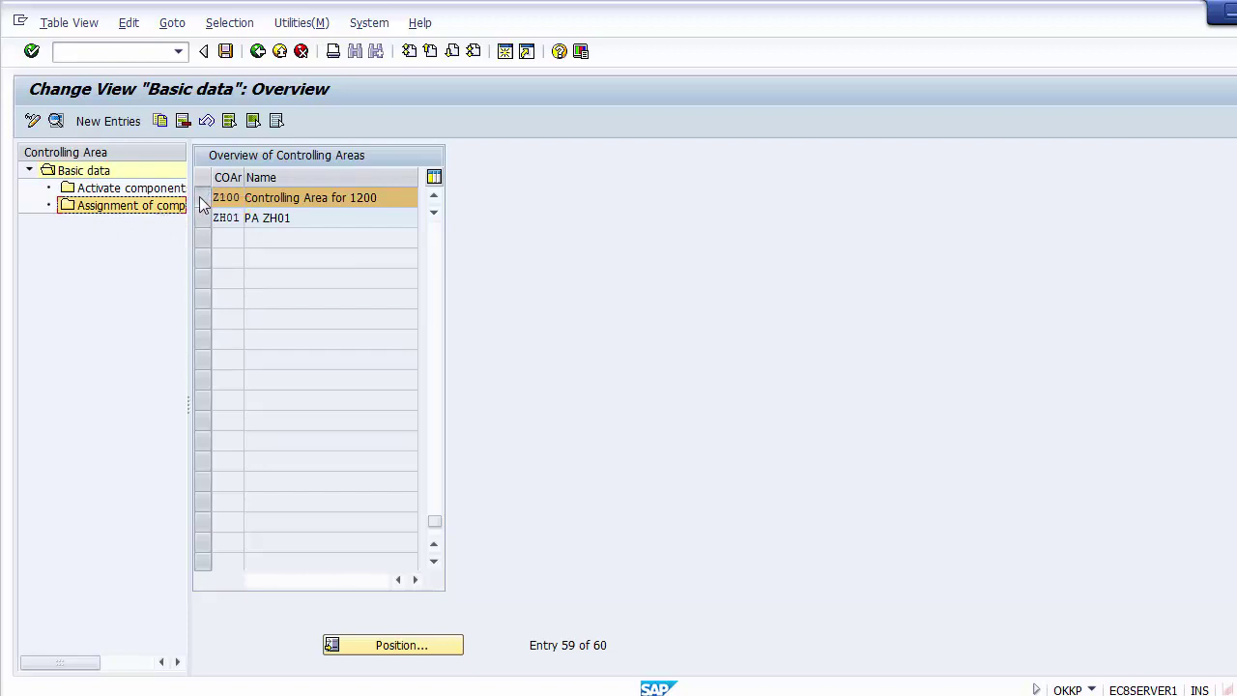
pyautogui.click(202, 199)
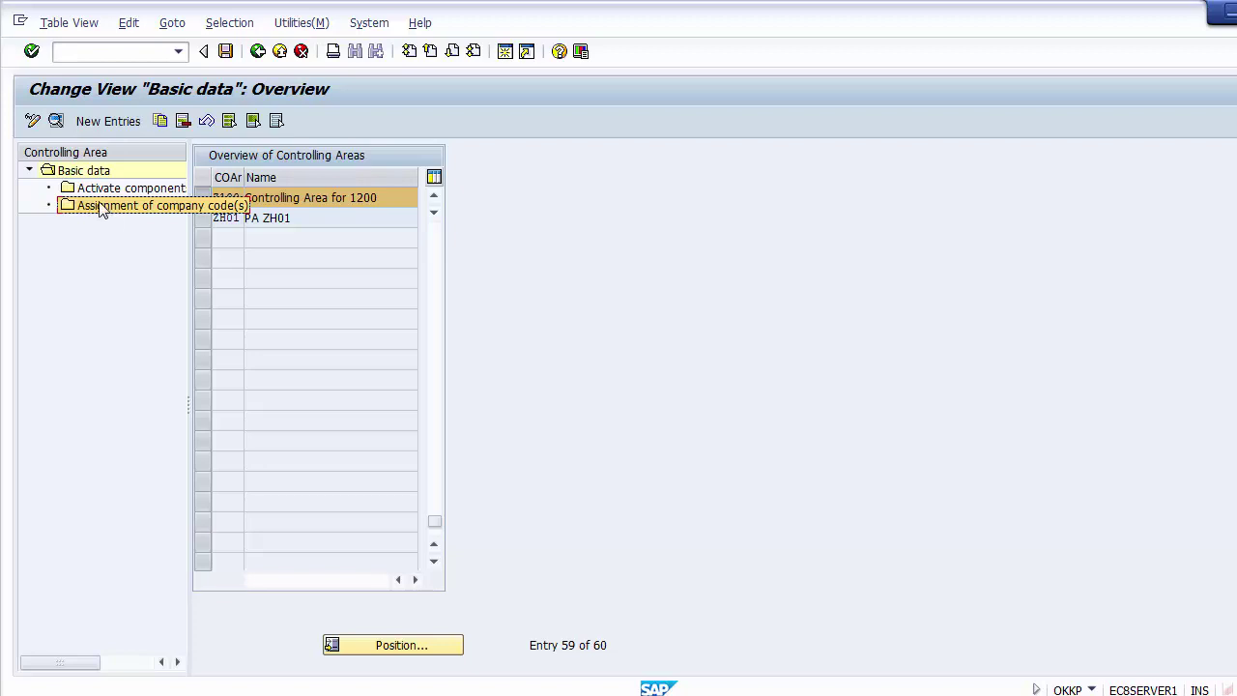
pyautogui.doubleClick(100, 206)
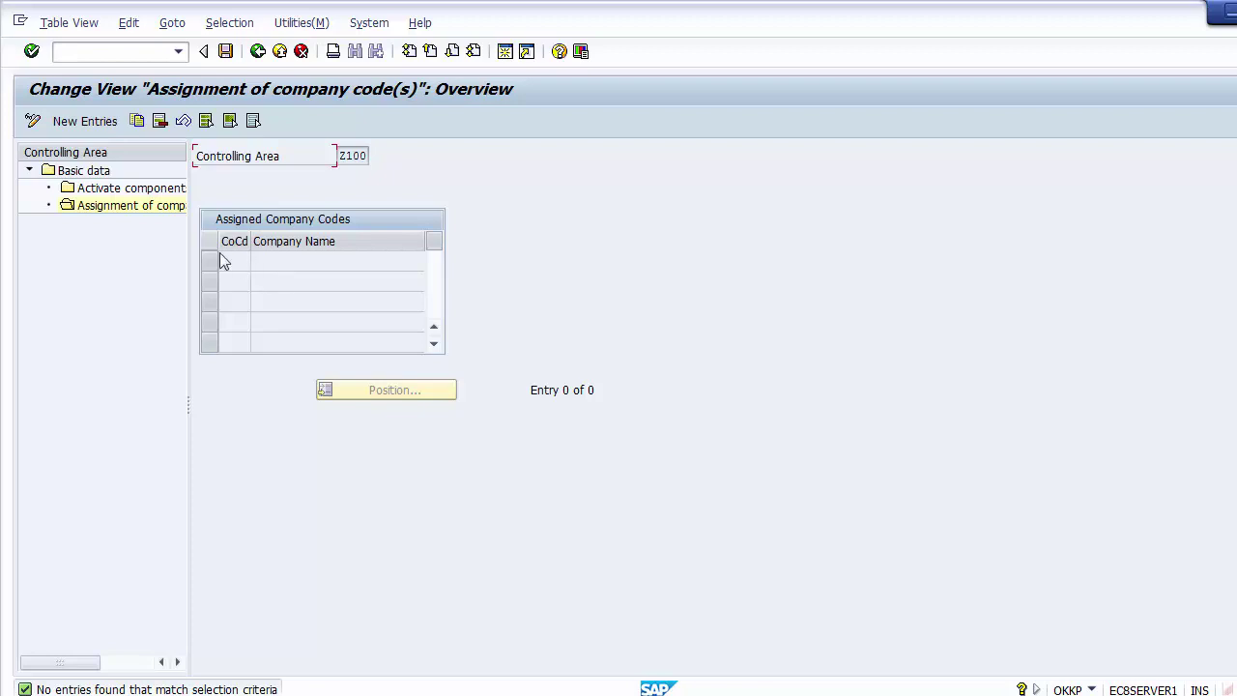
# Step: Try to assign company code 1200 to controlling area Z100 as a new entry, and discard the unsaved changes
pyautogui.click(84, 122)
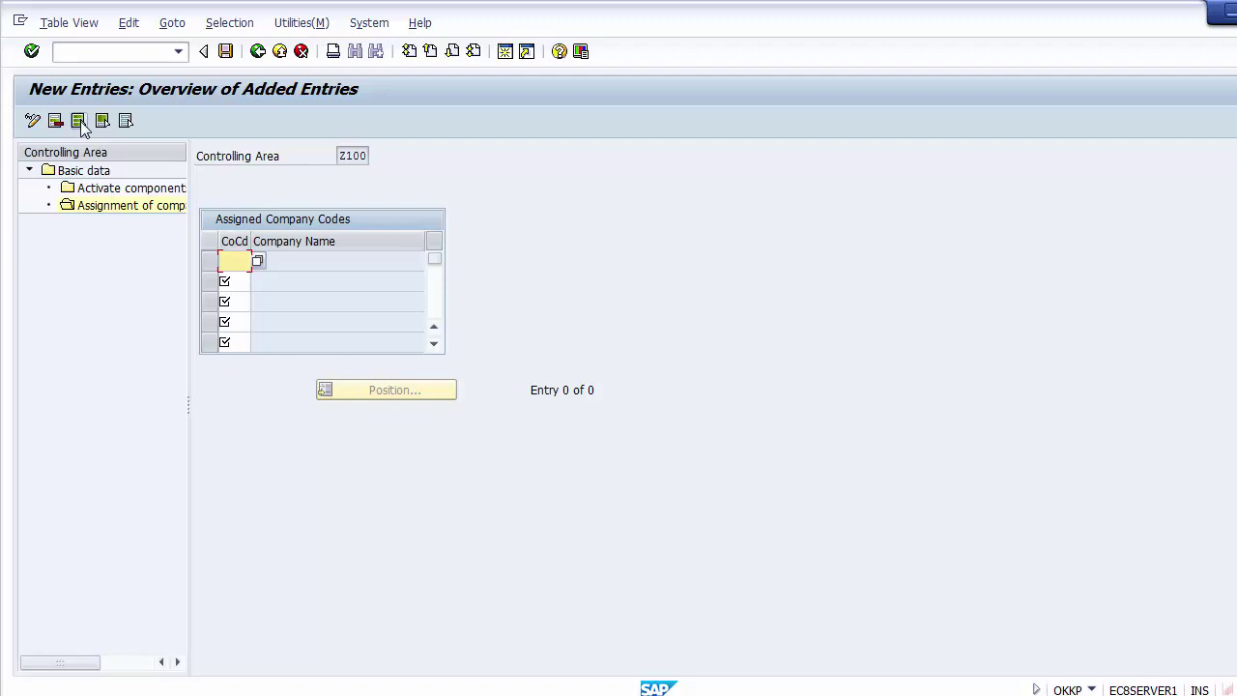
pyautogui.click(258, 263)
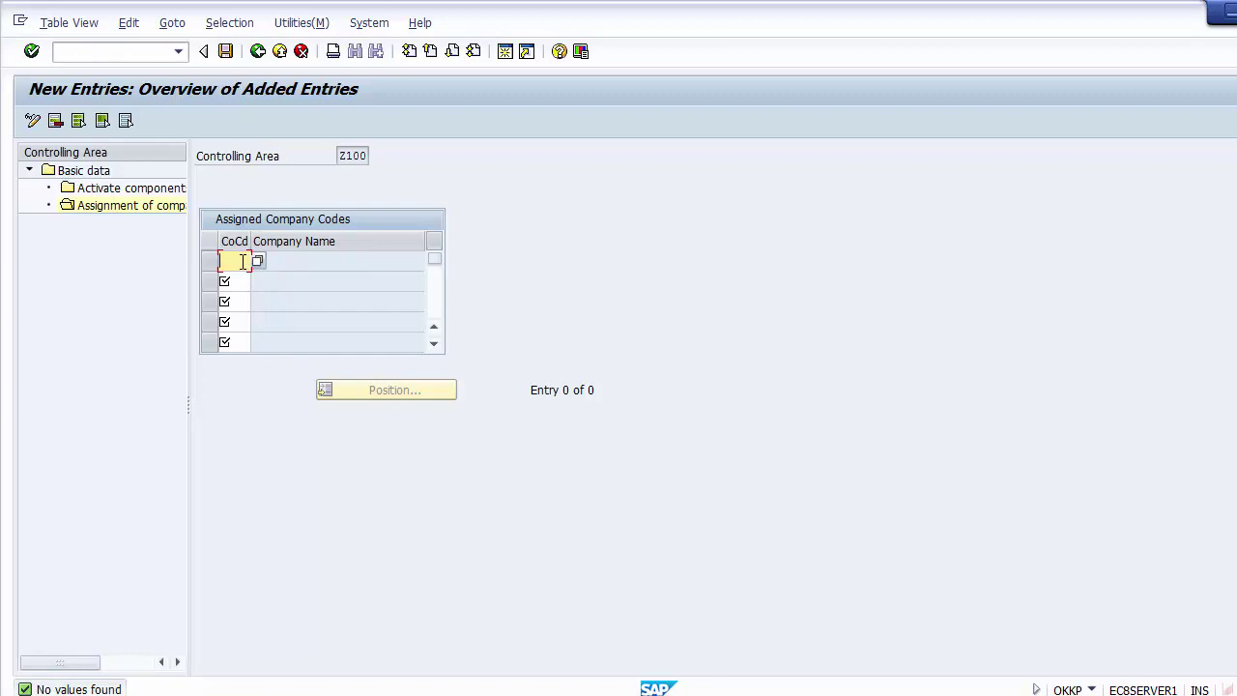
pyautogui.write('1200')
pyautogui.click(356, 159)
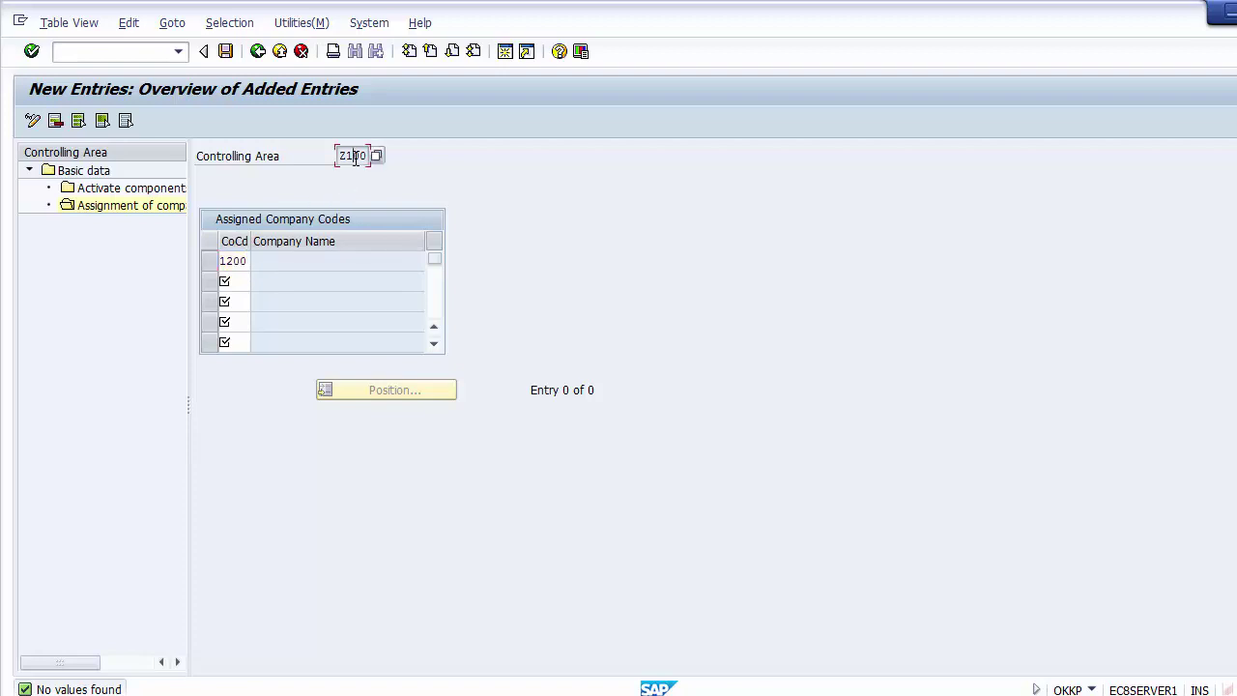
pyautogui.click(239, 267)
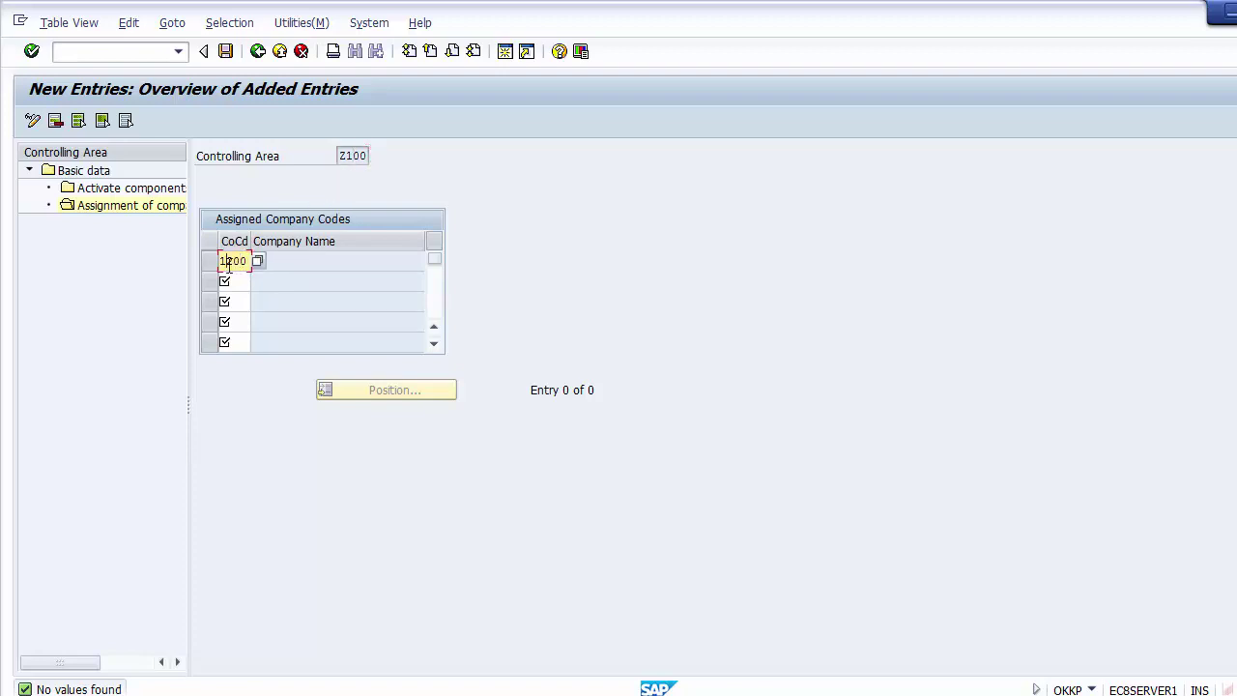
pyautogui.press('Return')
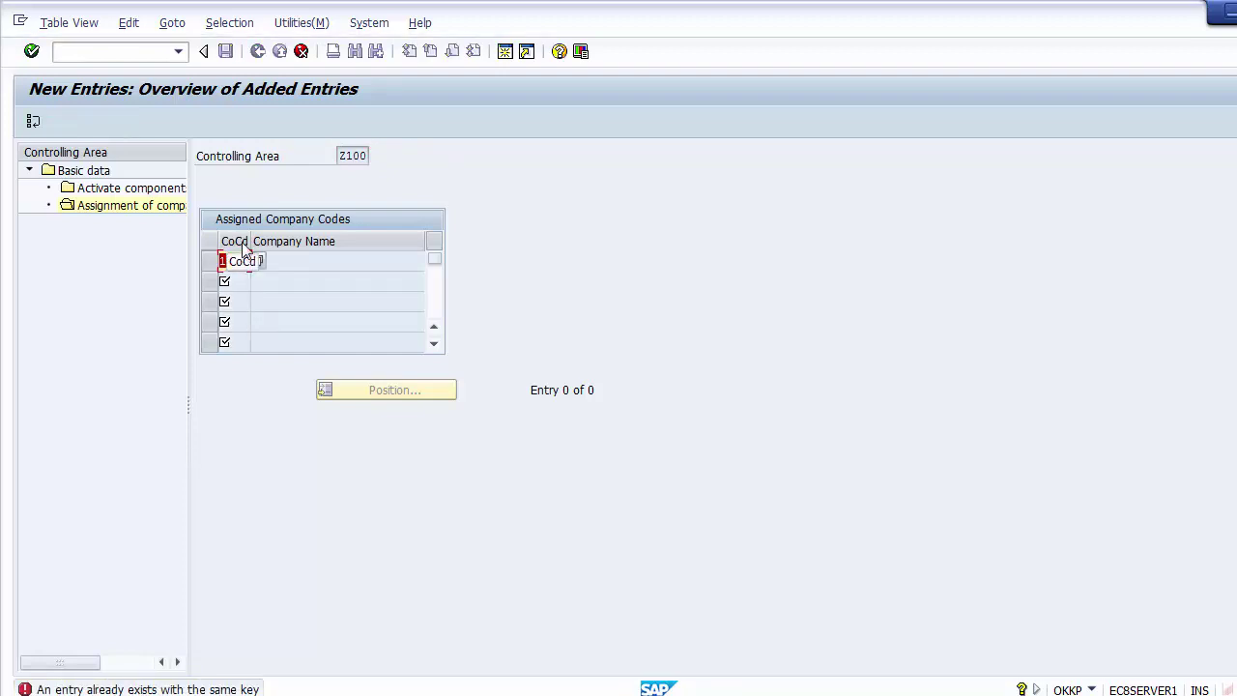
pyautogui.click(301, 51)
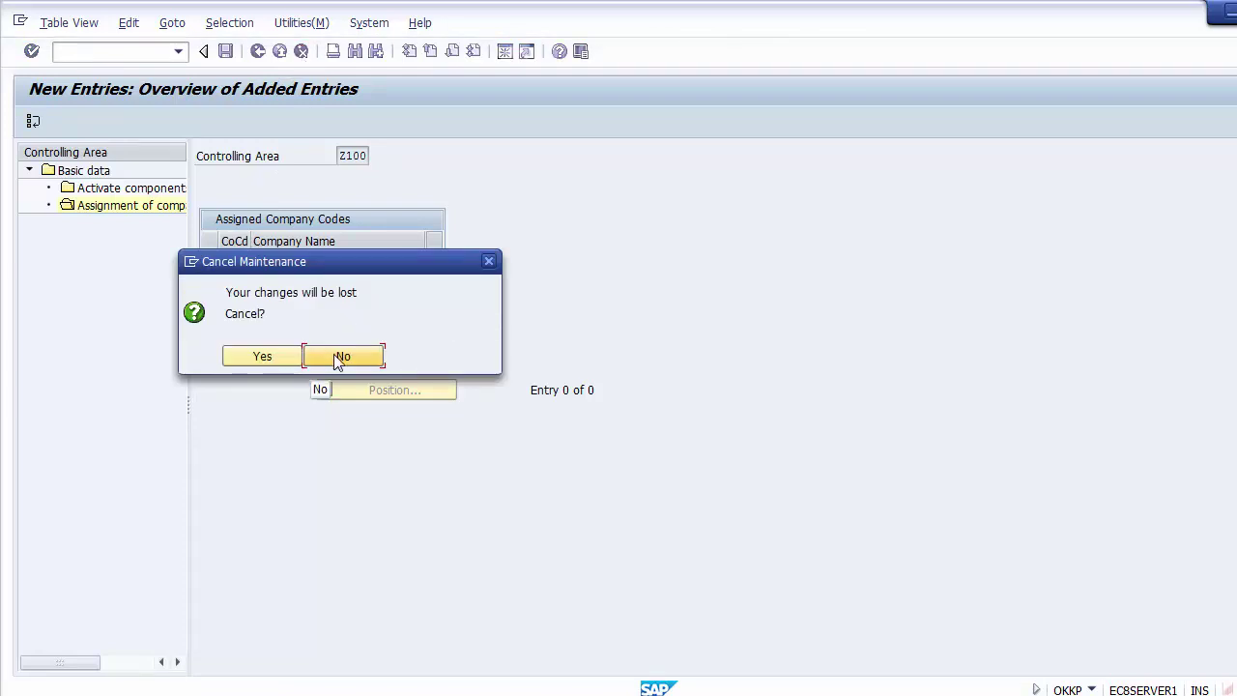
pyautogui.click(262, 356)
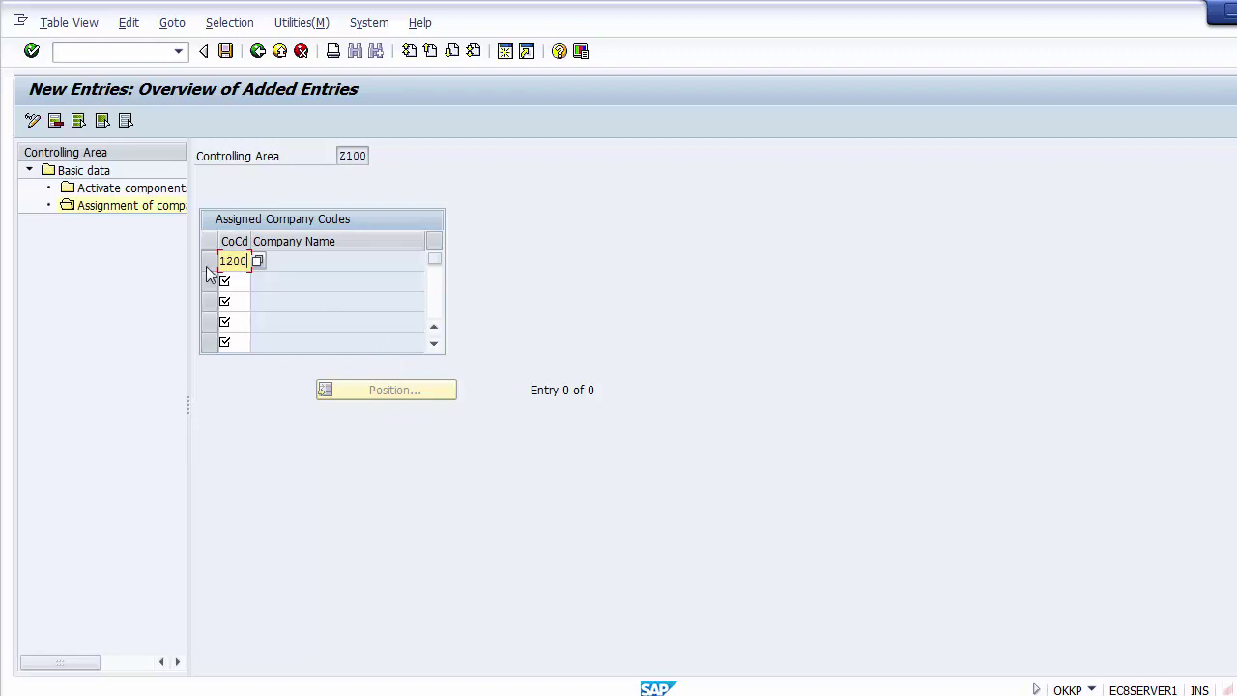
pyautogui.click(292, 263)
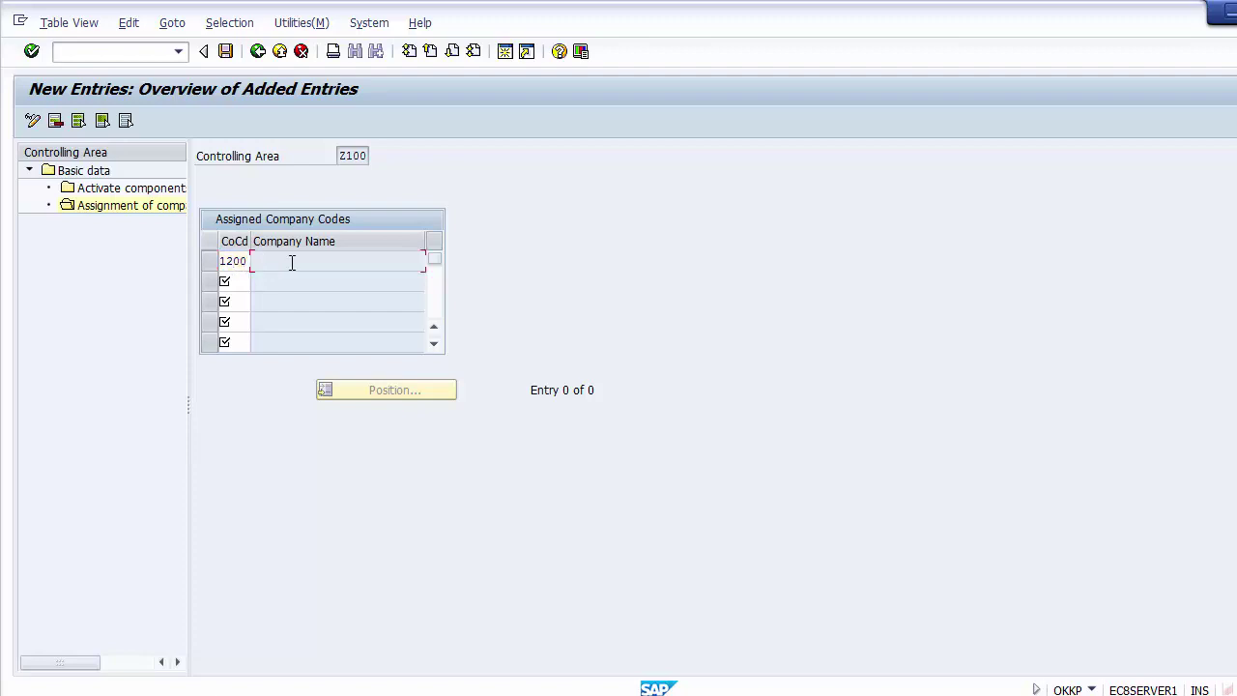
pyautogui.doubleClick(233, 261)
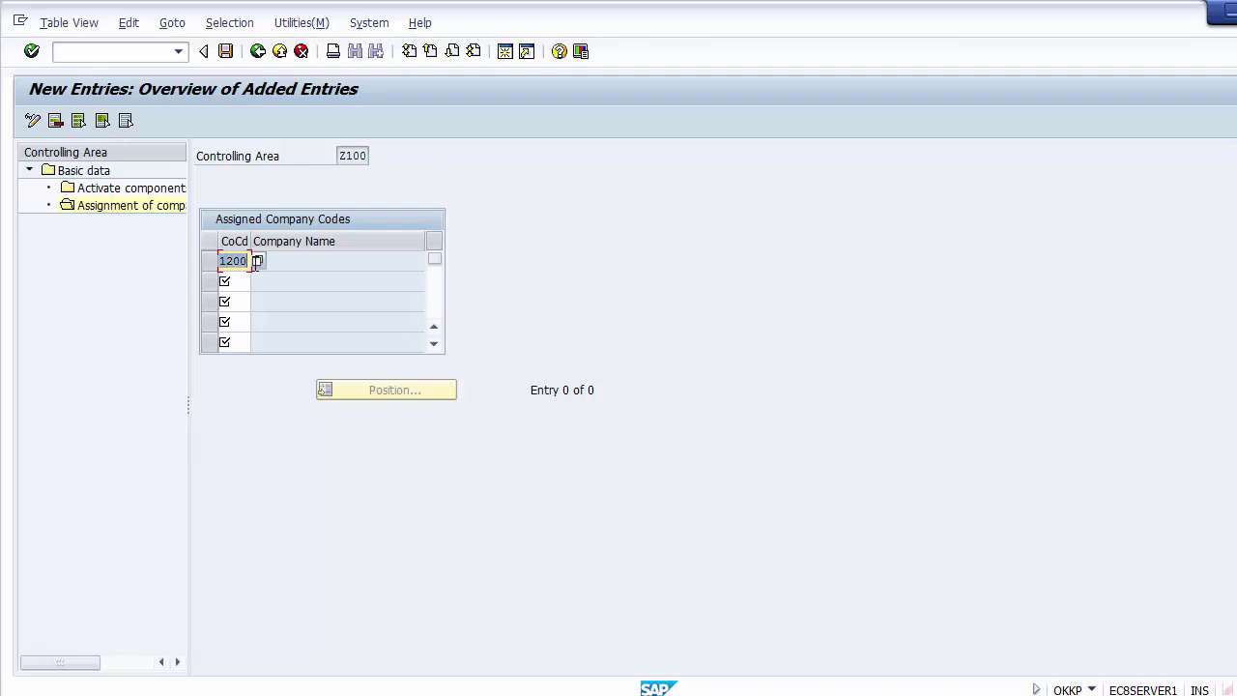
pyautogui.click(239, 282)
pyautogui.click(237, 306)
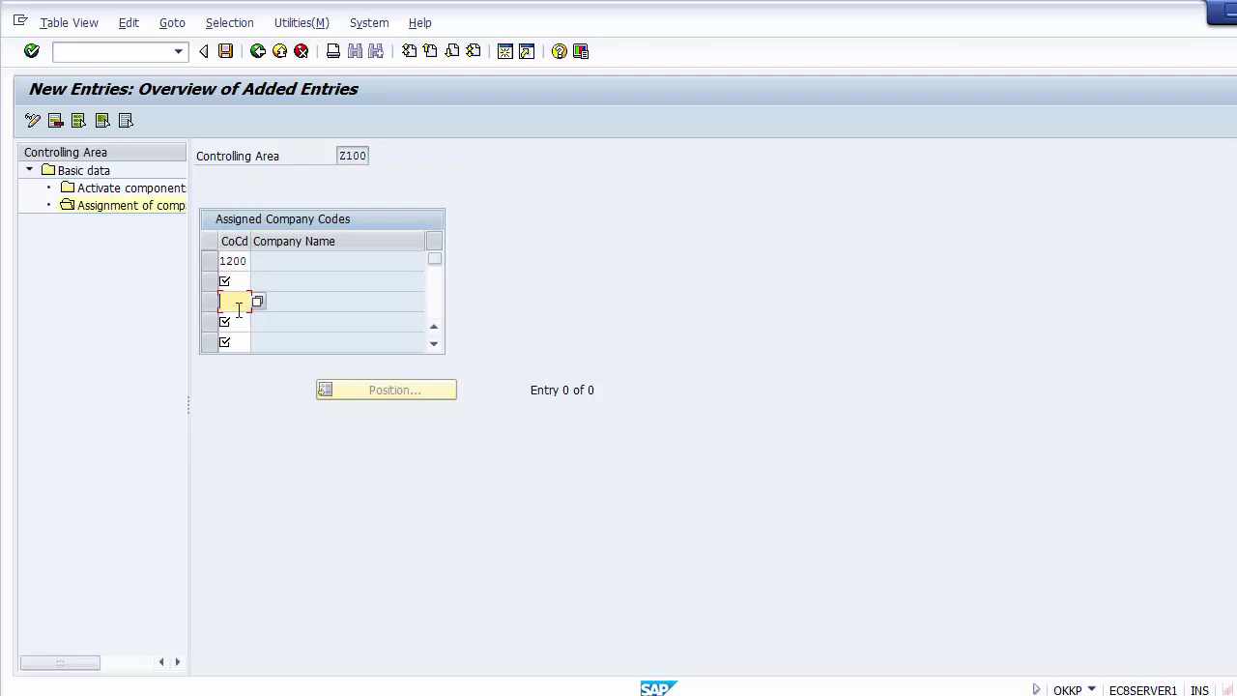
pyautogui.click(238, 320)
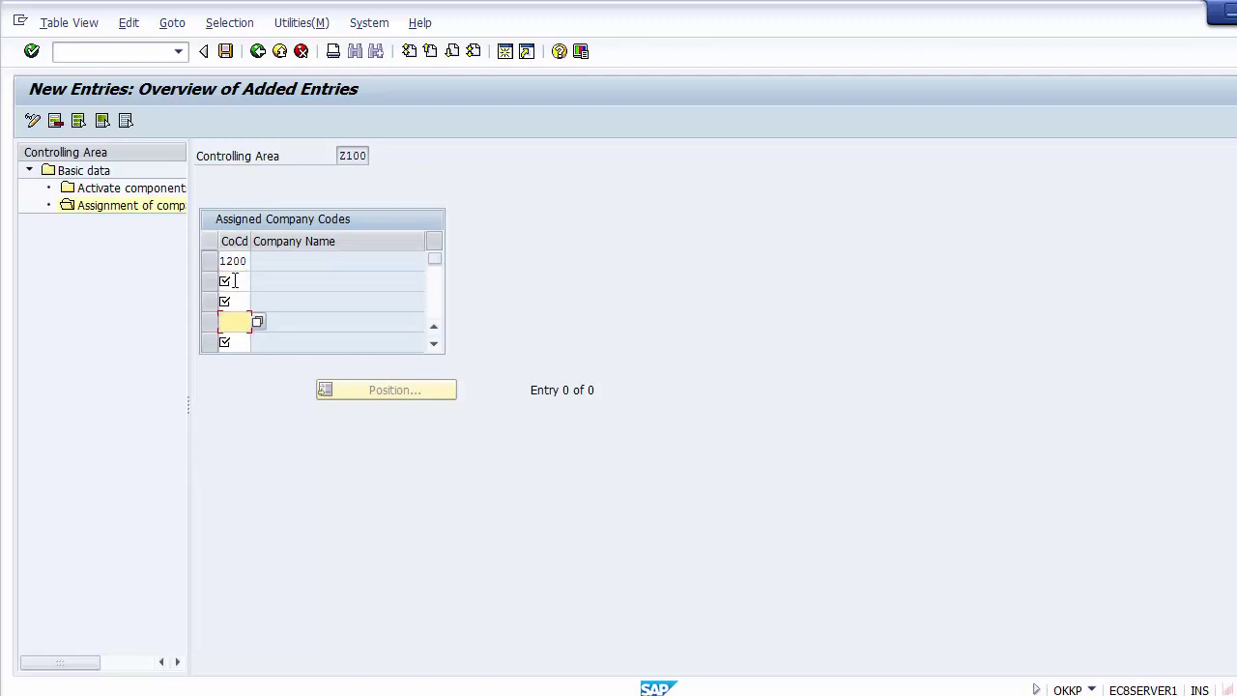
pyautogui.click(236, 281)
pyautogui.click(236, 301)
pyautogui.click(236, 321)
pyautogui.click(237, 330)
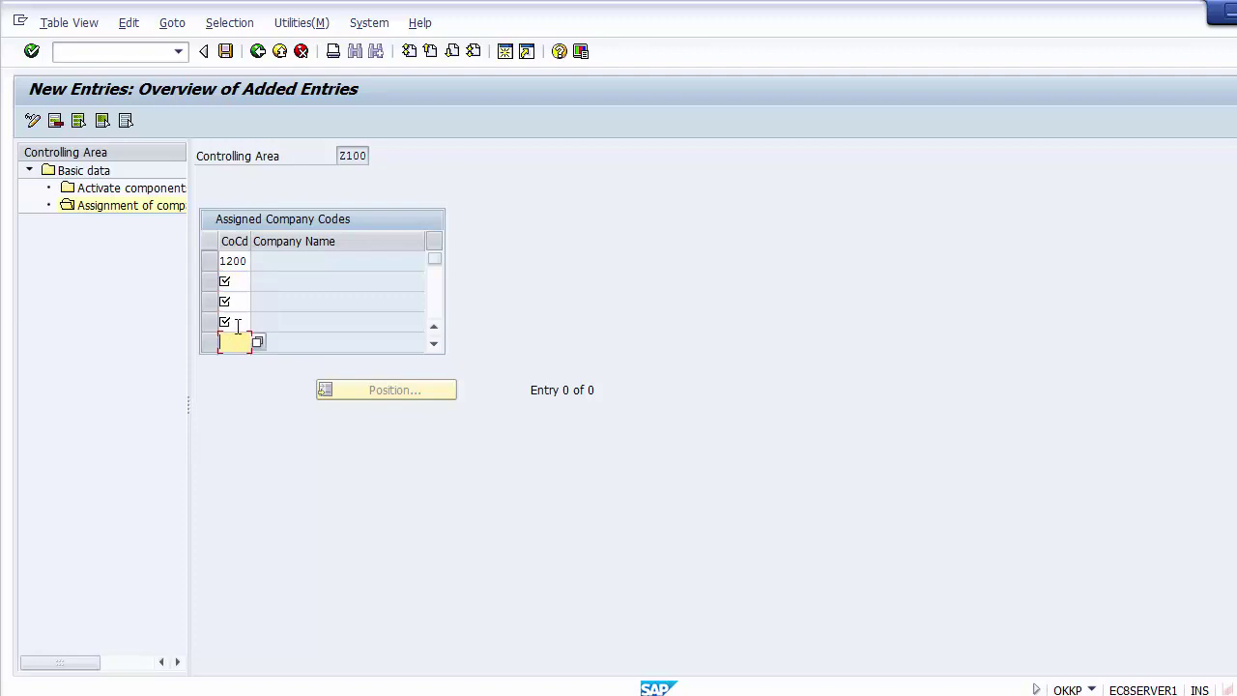
# Step: Save the new entry assigning company code 1200 to controlling area Z100
pyautogui.click(233, 280)
pyautogui.click(234, 300)
pyautogui.click(239, 320)
pyautogui.click(238, 337)
pyautogui.click(242, 261)
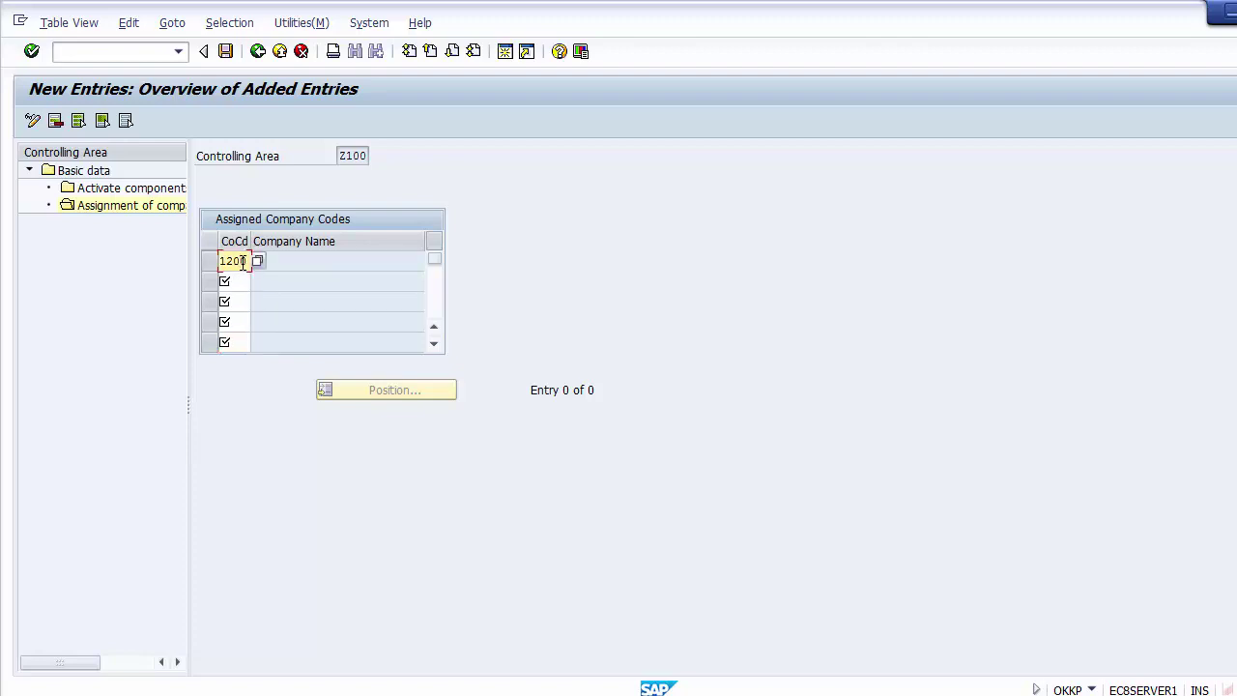
pyautogui.click(225, 51)
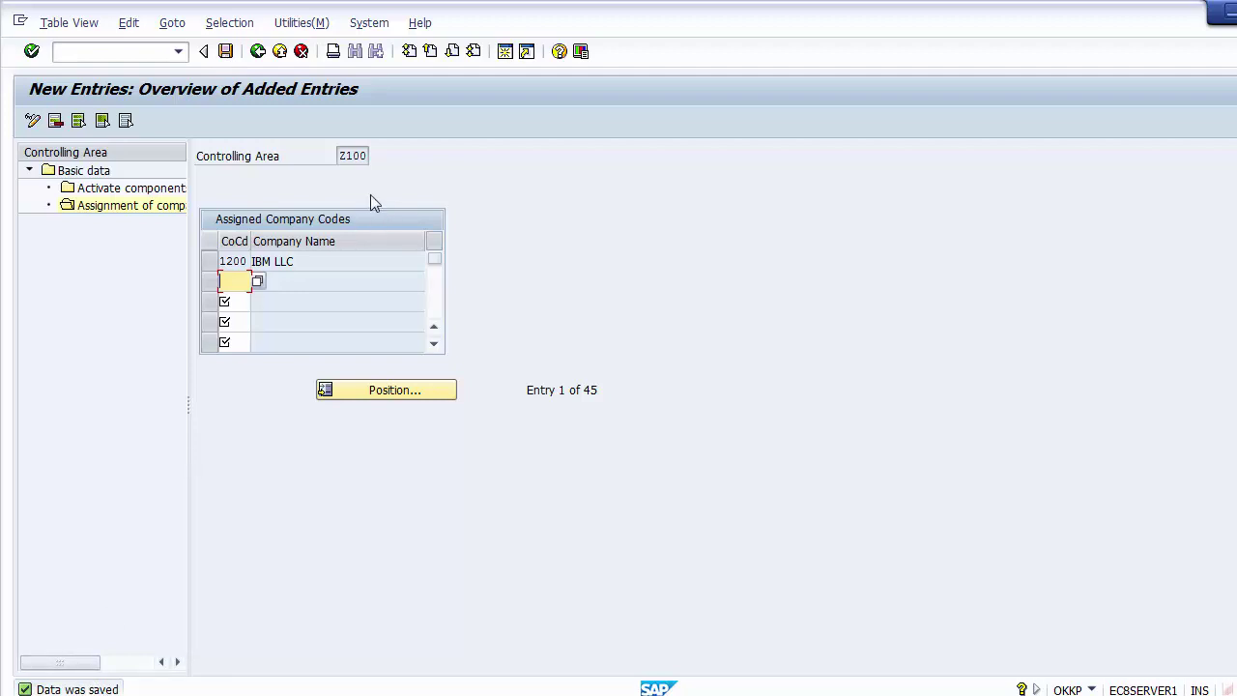
# Step: Check the saved company code assignment and return to the Assignment of company code(s) overview
pyautogui.moveTo(339, 156); pyautogui.dragTo(373, 156)
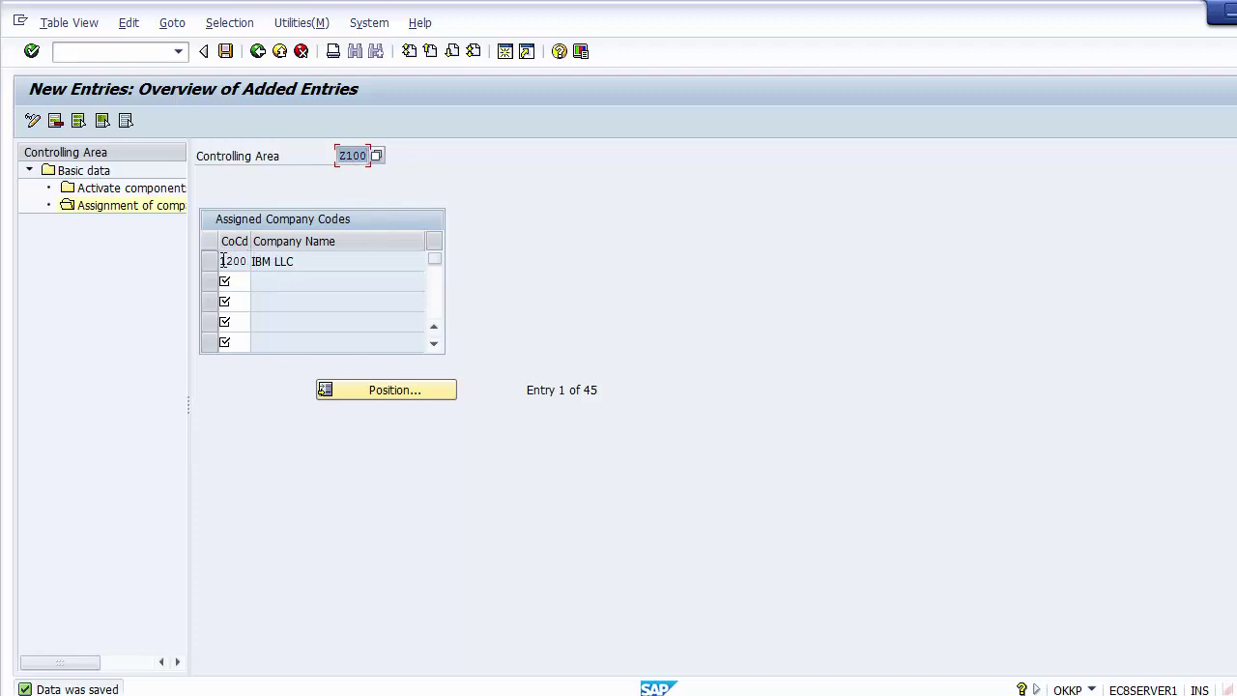
pyautogui.moveTo(221, 261); pyautogui.dragTo(252, 263)
pyautogui.click(314, 259)
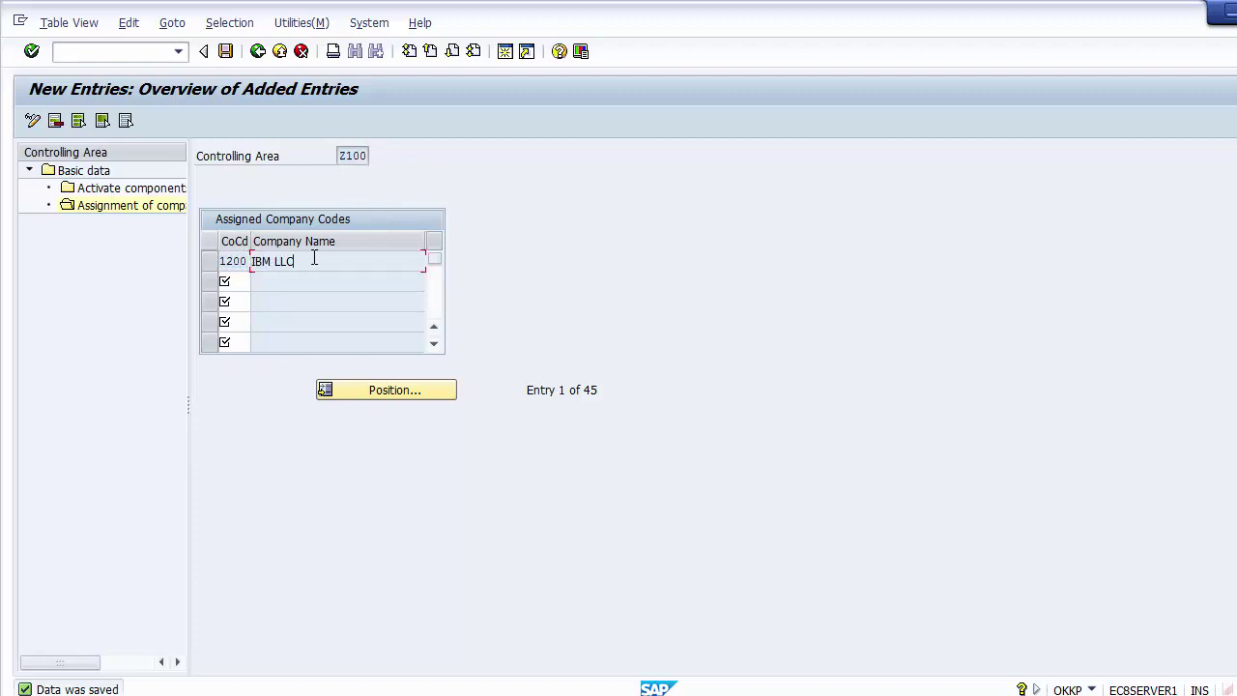
pyautogui.moveTo(313, 260); pyautogui.dragTo(249, 256)
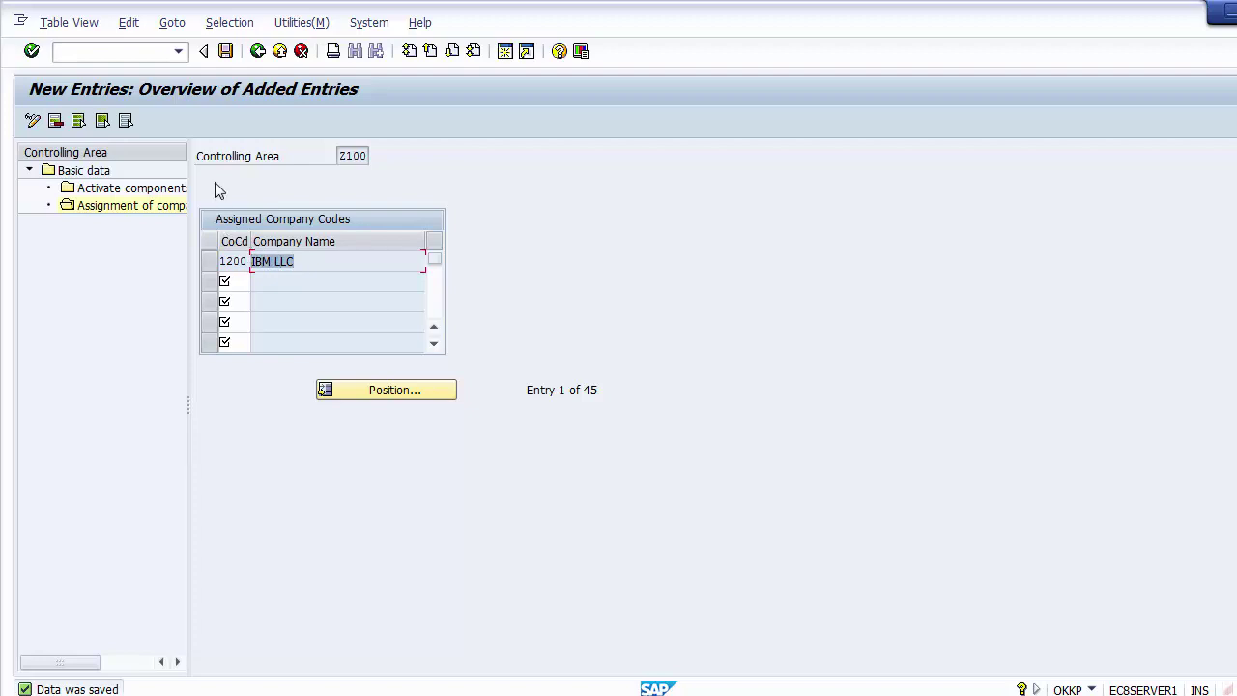
pyautogui.click(255, 54)
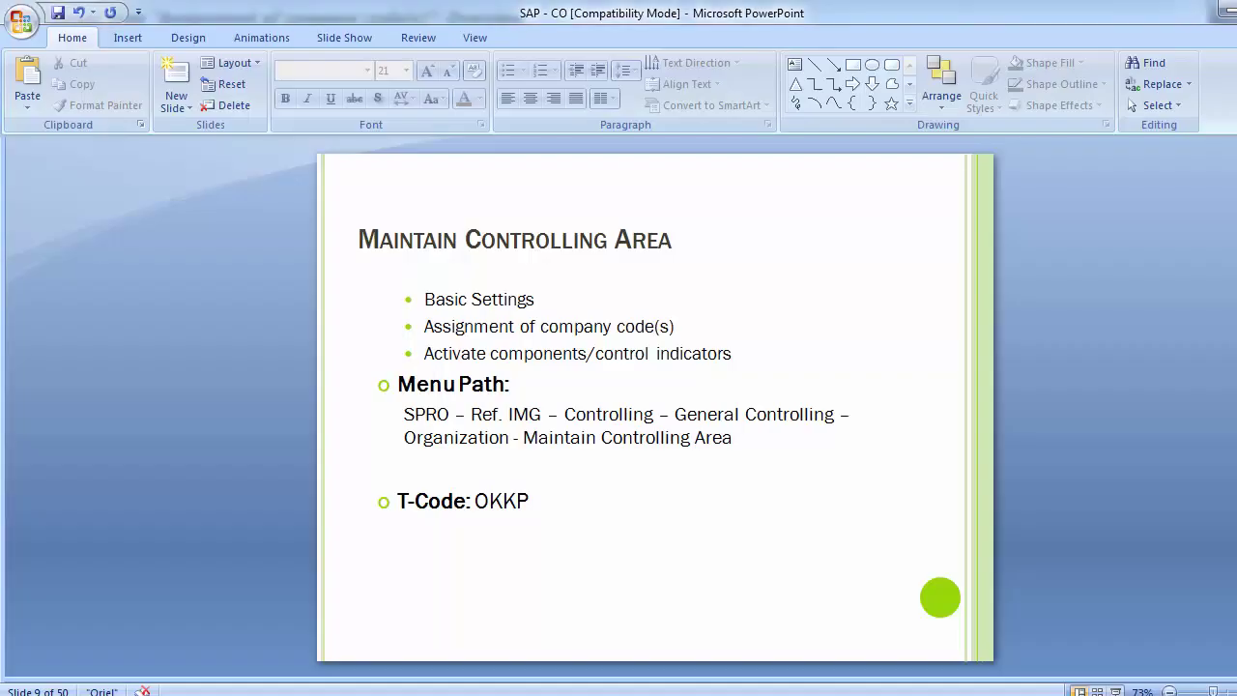
# Step: Review the Activate components/control indicators item on the Maintain Controlling Area slide in PowerPoint, and switch back to SAP
pyautogui.click(425, 691)
pyautogui.moveTo(426, 353); pyautogui.dragTo(727, 348)
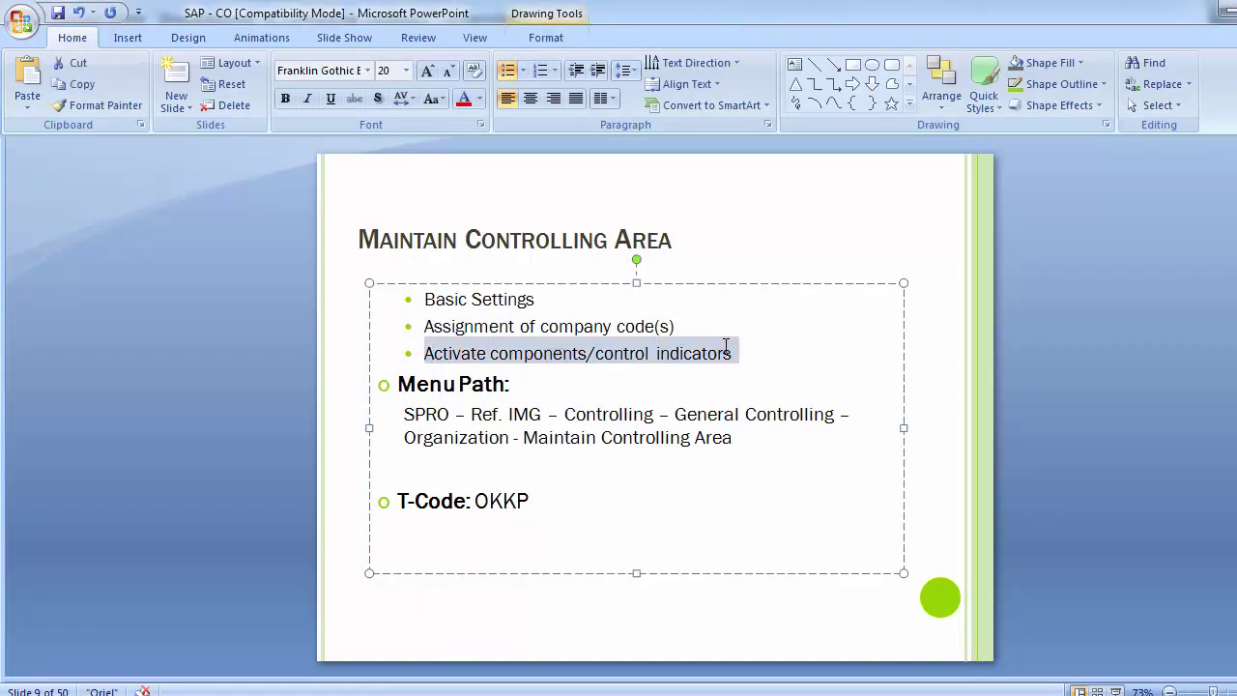
pyautogui.click(200, 326)
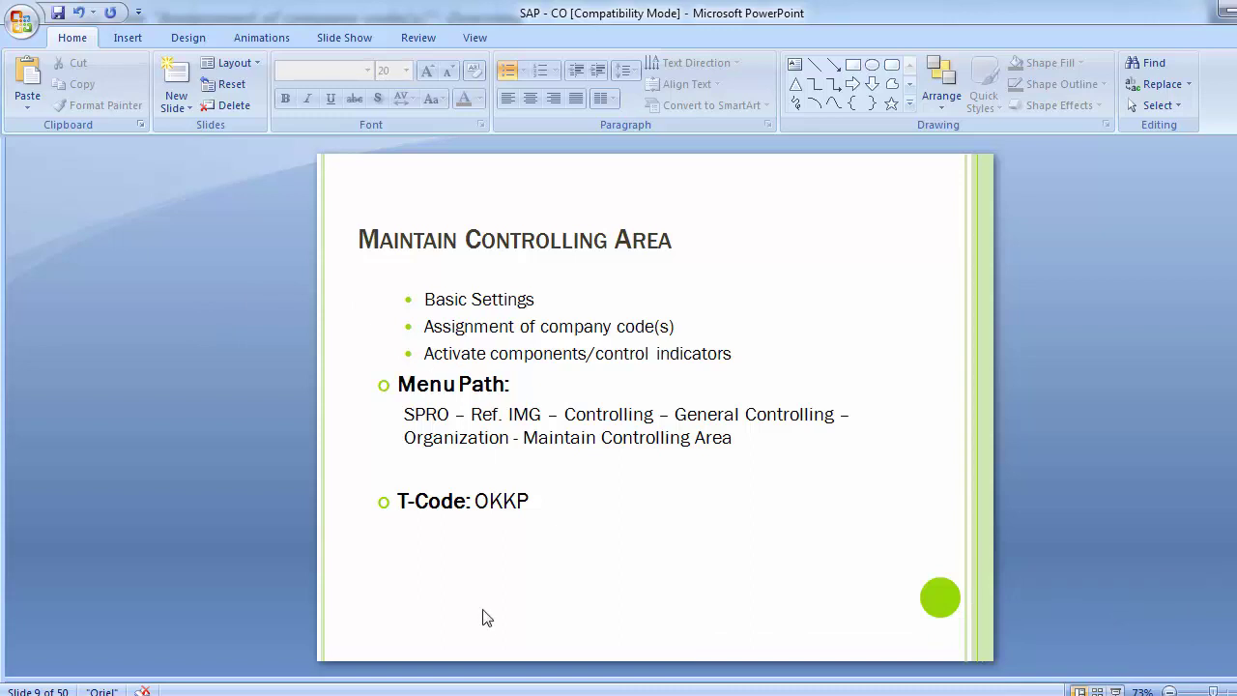
pyautogui.moveTo(494, 694)
pyautogui.click(557, 653)
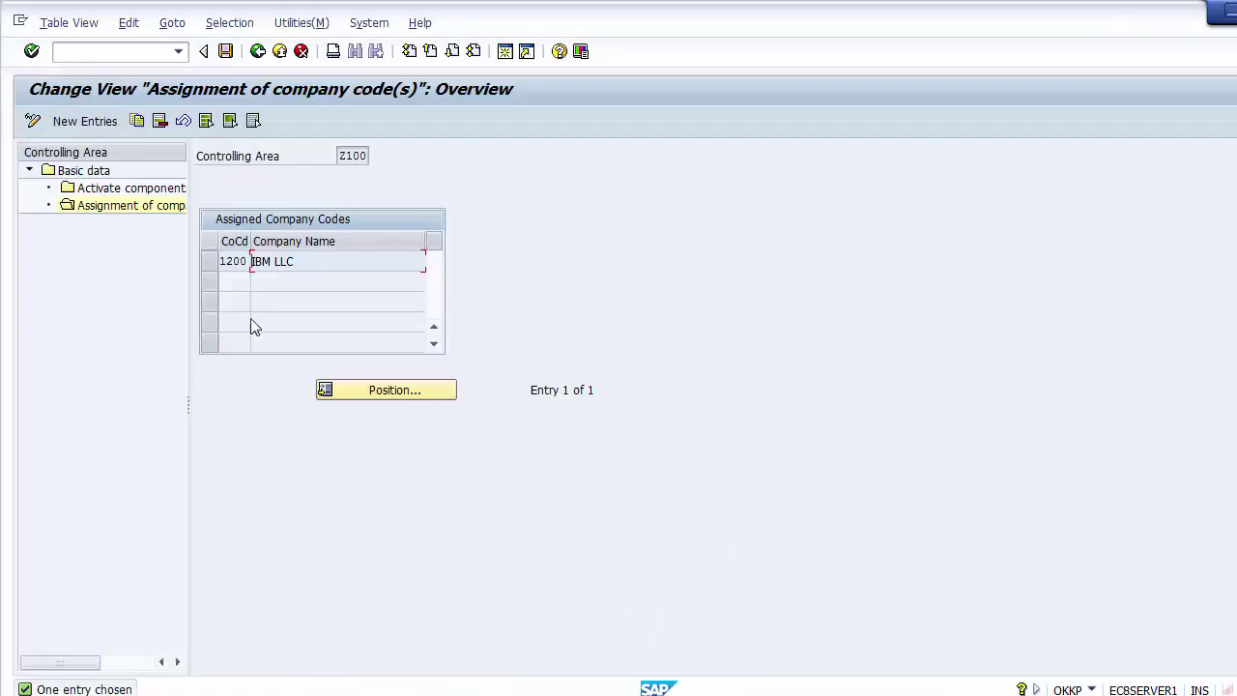
# Step: Open the Activate components/control indicators view for controlling area Z100 and start a new entry
pyautogui.click(97, 192)
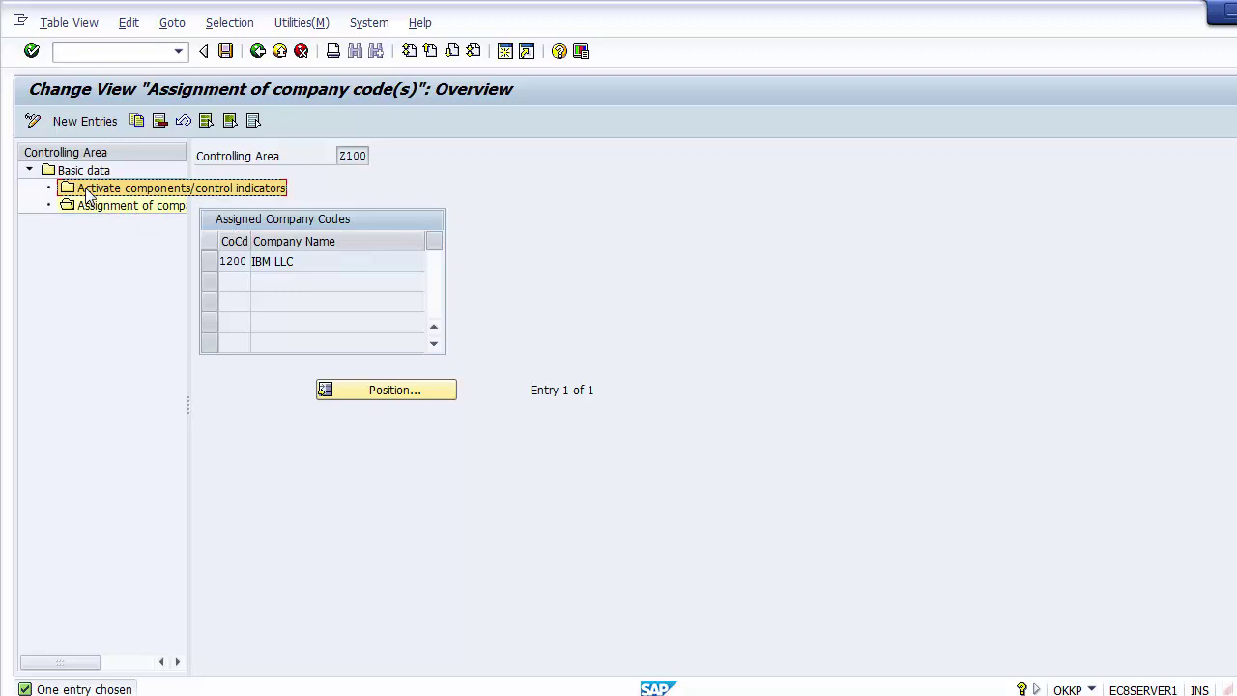
pyautogui.doubleClick(87, 189)
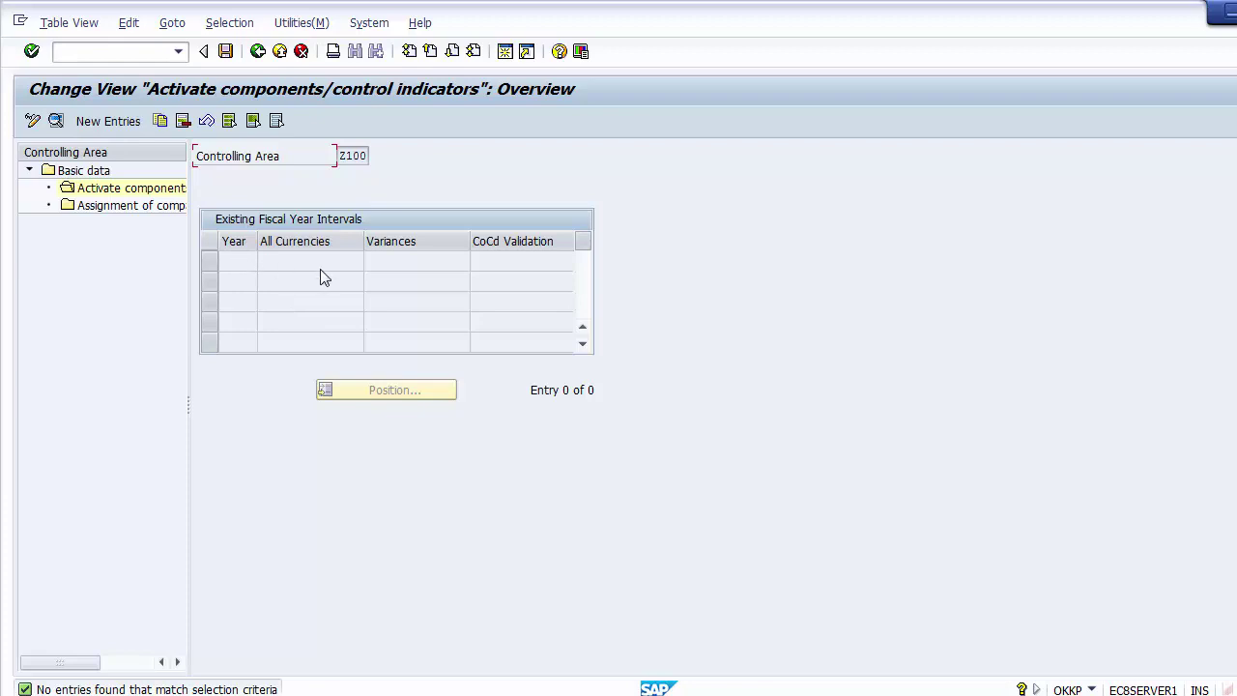
pyautogui.moveTo(339, 155); pyautogui.dragTo(378, 156)
pyautogui.click(108, 122)
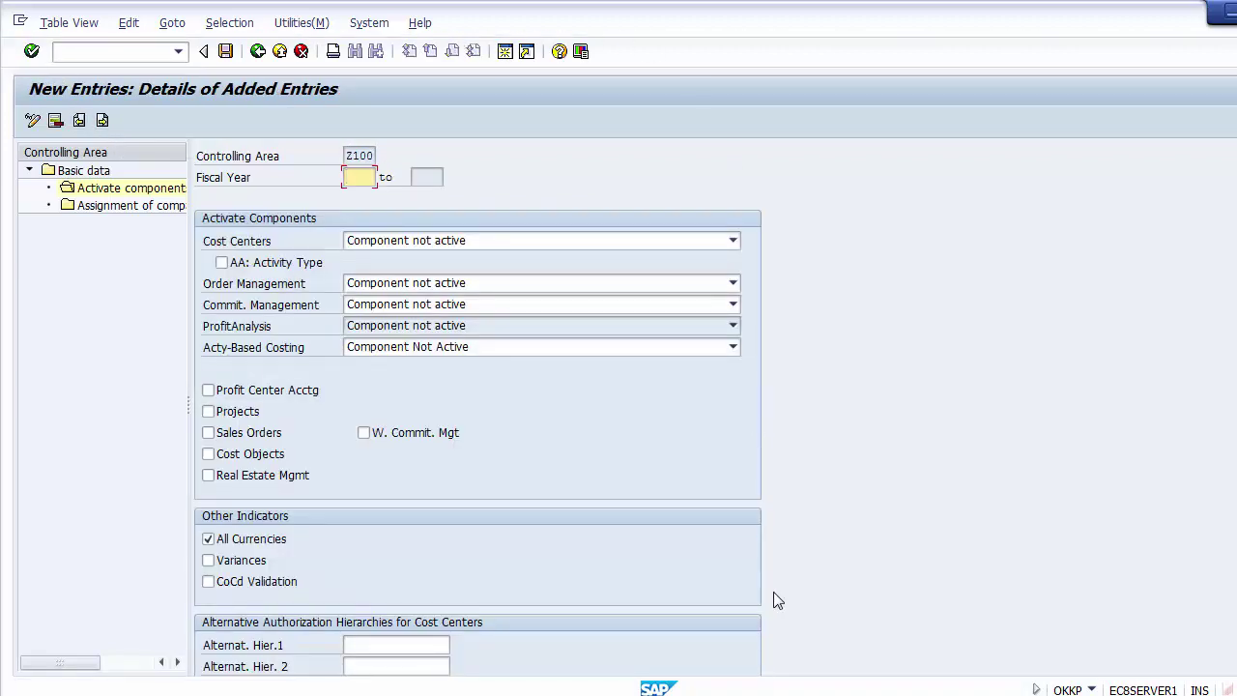
pyautogui.click(182, 480)
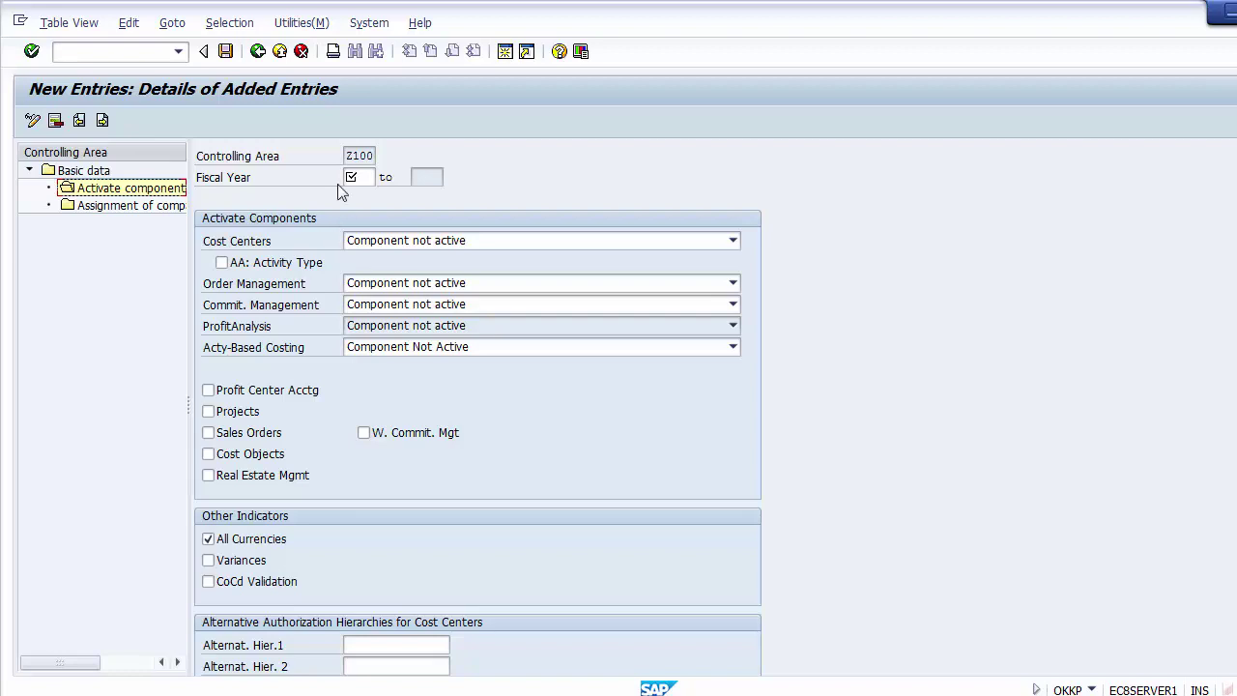
pyautogui.moveTo(346, 156); pyautogui.dragTo(379, 156)
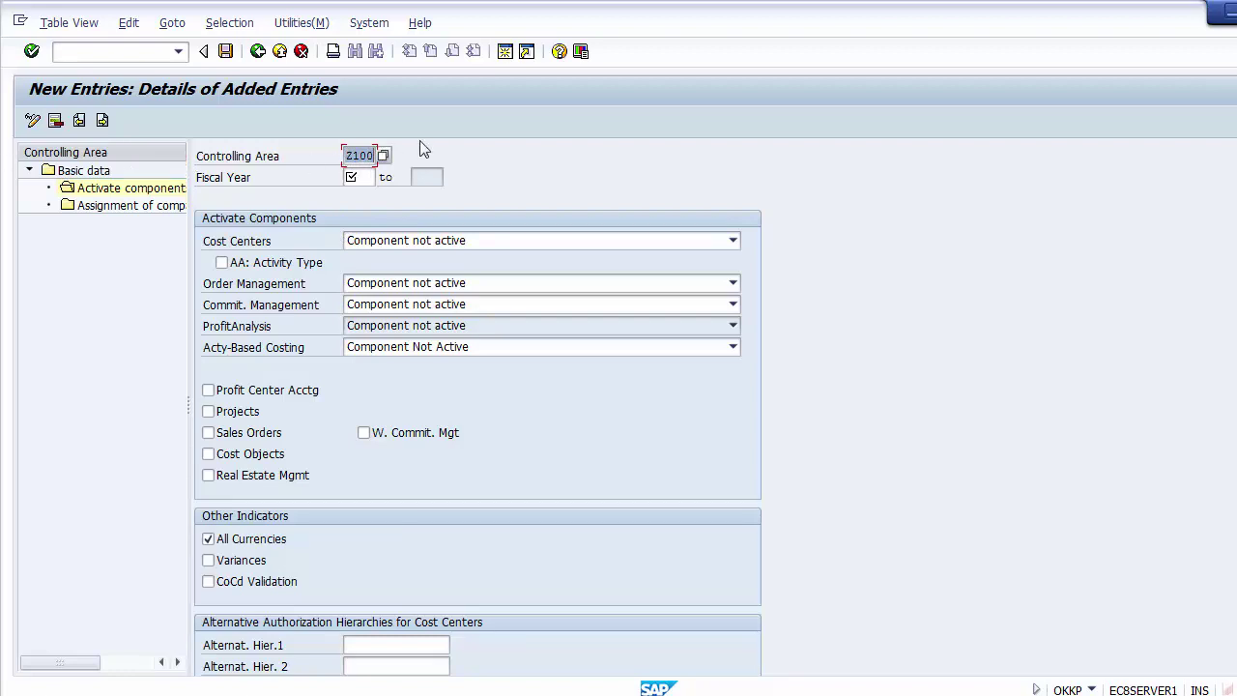
# Step: Enter 2014 as the starting fiscal year of the new entry
pyautogui.click(373, 177)
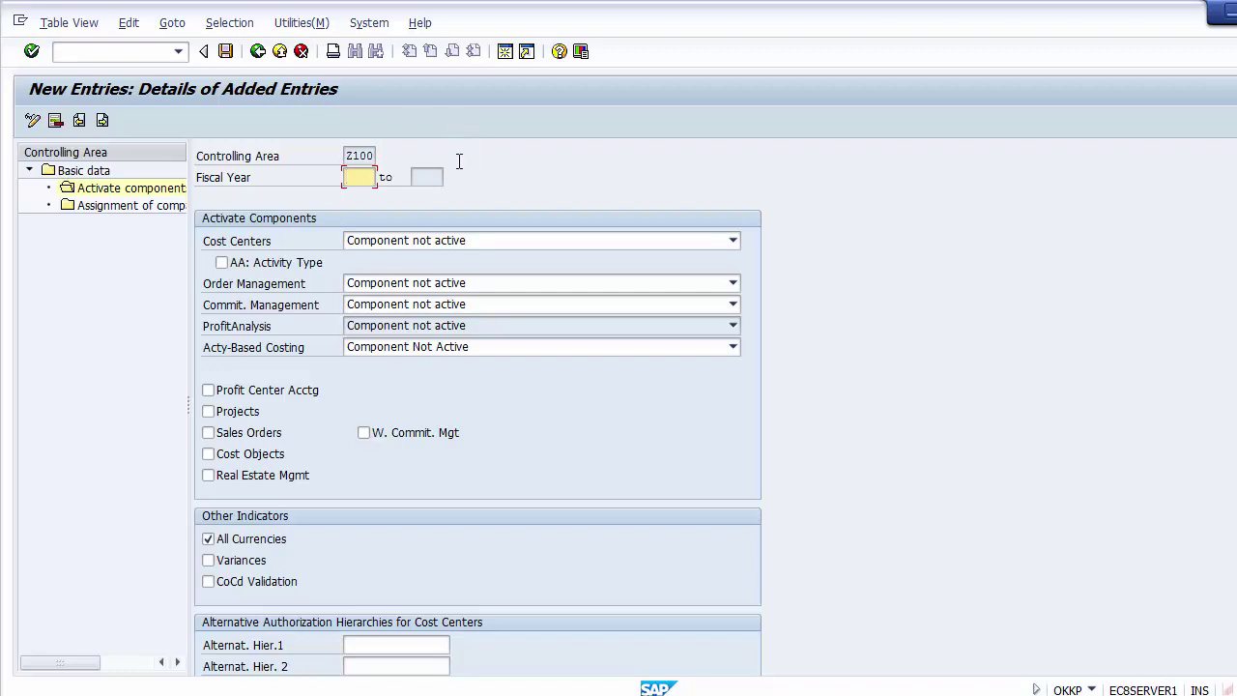
pyautogui.click(422, 180)
pyautogui.click(367, 177)
pyautogui.write('2014')
pyautogui.click(426, 177)
pyautogui.click(211, 184)
pyautogui.click(367, 178)
pyautogui.click(418, 178)
pyautogui.click(114, 271)
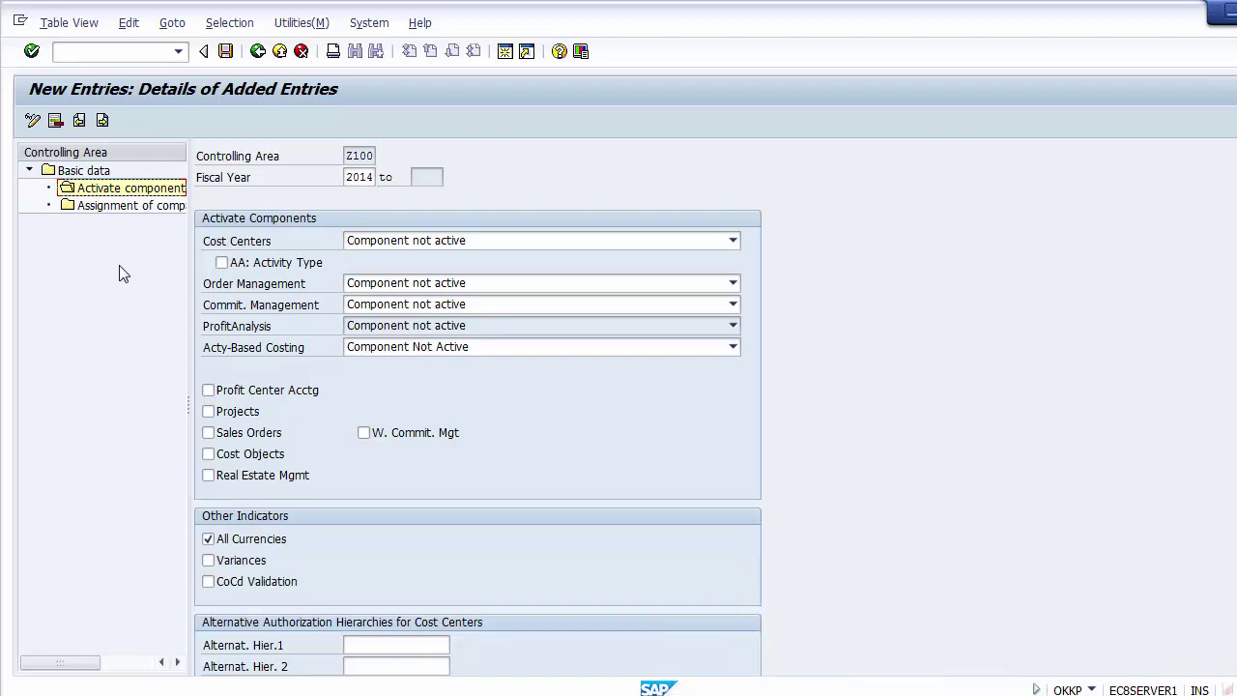
# Step: Set Cost Centers to Component active and enable AA: Activity Type
pyautogui.click(268, 237)
pyautogui.click(456, 244)
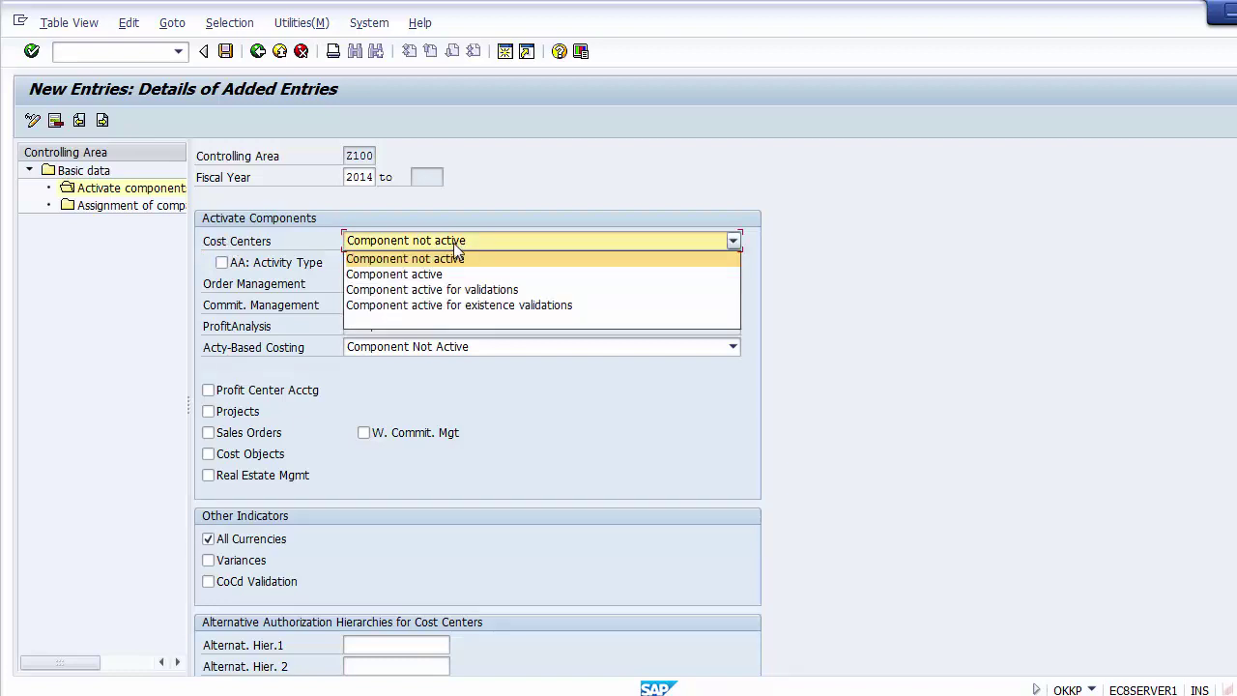
pyautogui.click(451, 241)
pyautogui.click(451, 241)
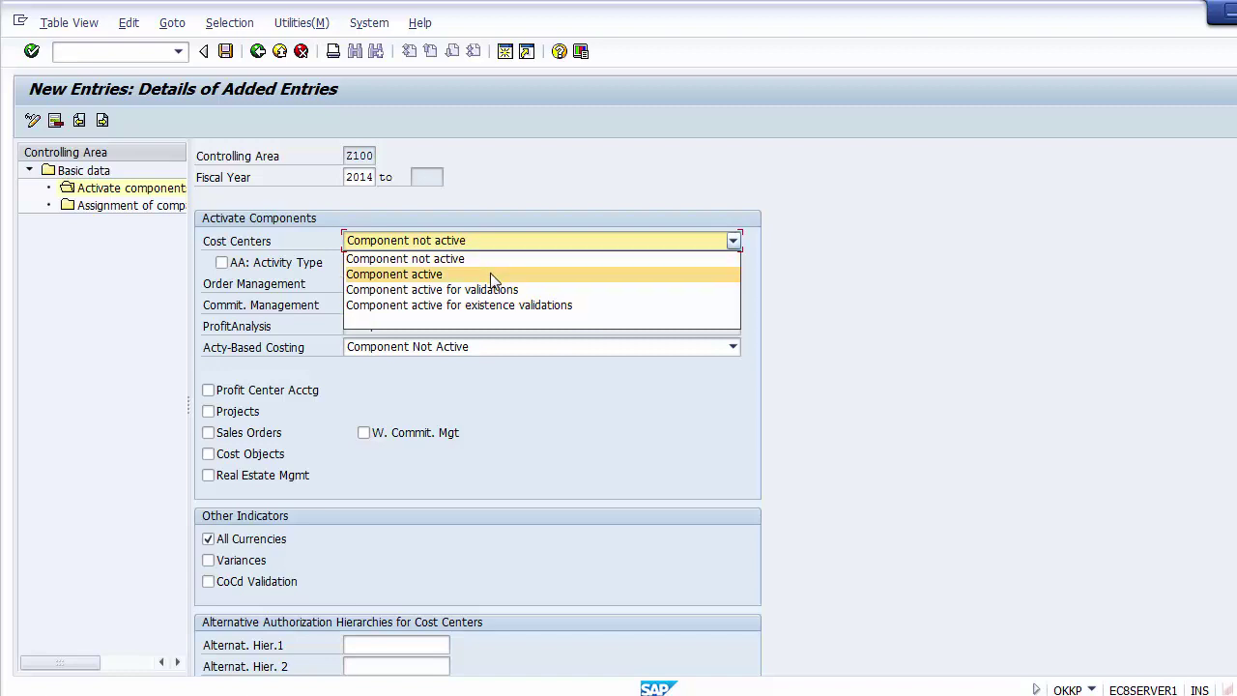
pyautogui.click(395, 276)
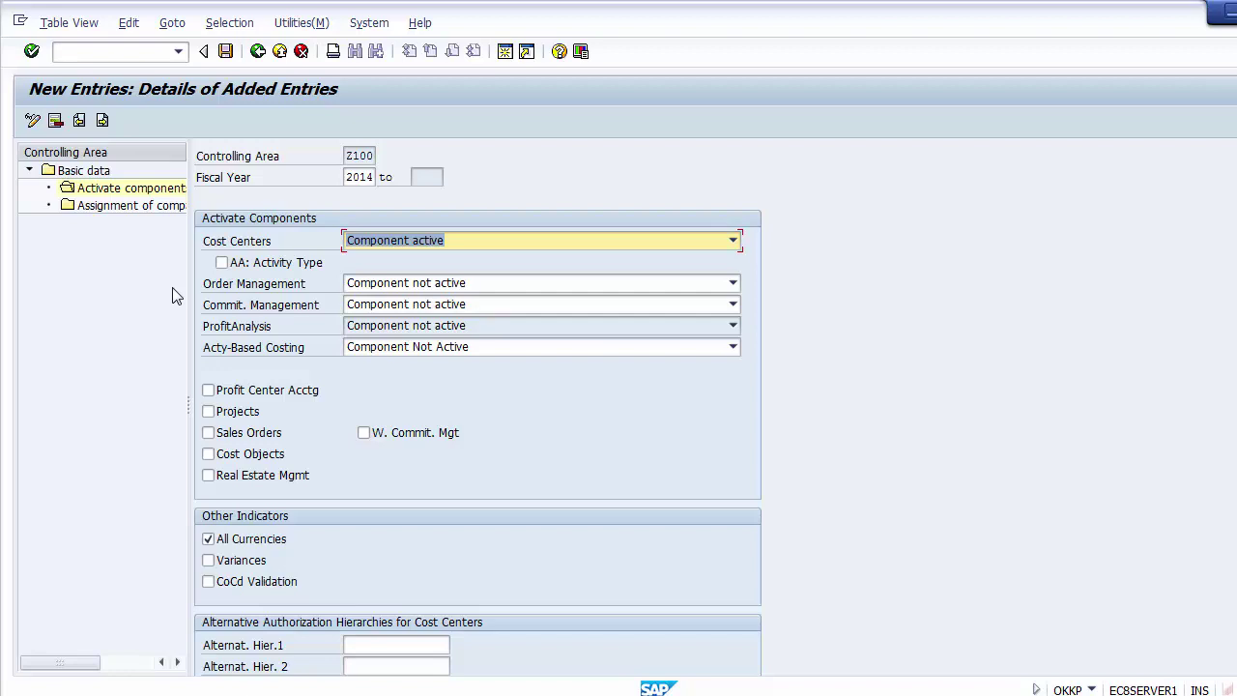
pyautogui.click(314, 271)
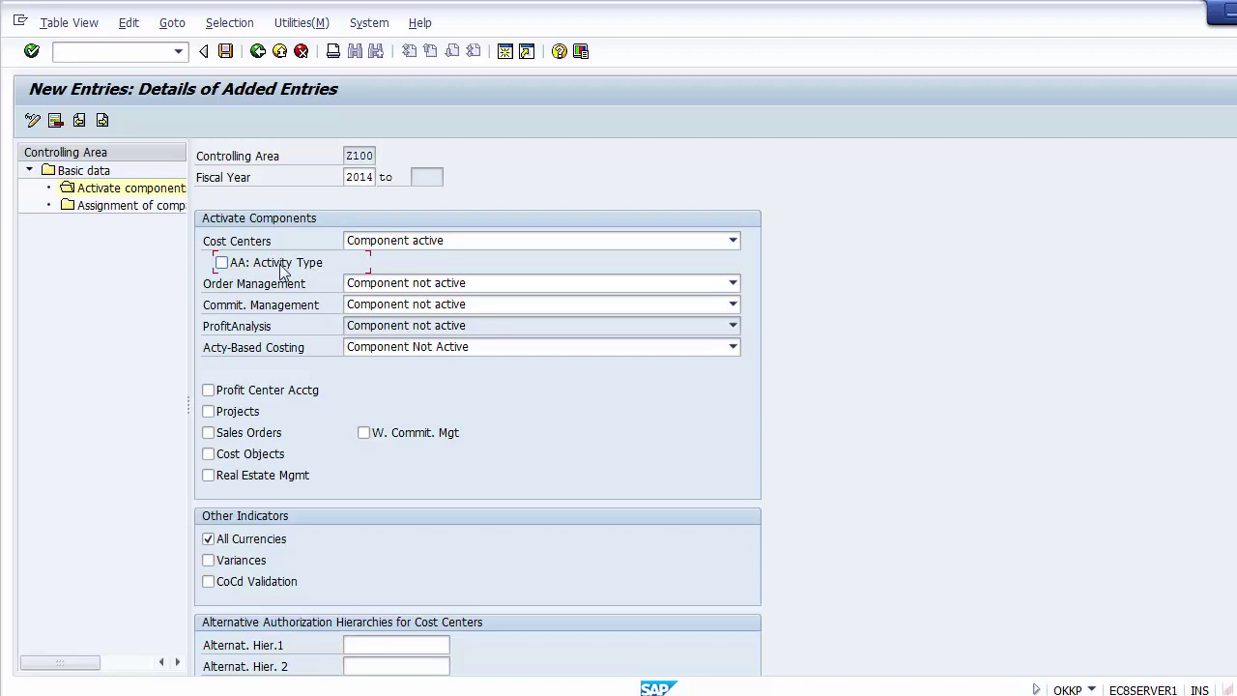
pyautogui.click(223, 263)
# Step: Set Order Management to Component active and Commit. Management to Components active
pyautogui.click(295, 289)
pyautogui.click(425, 286)
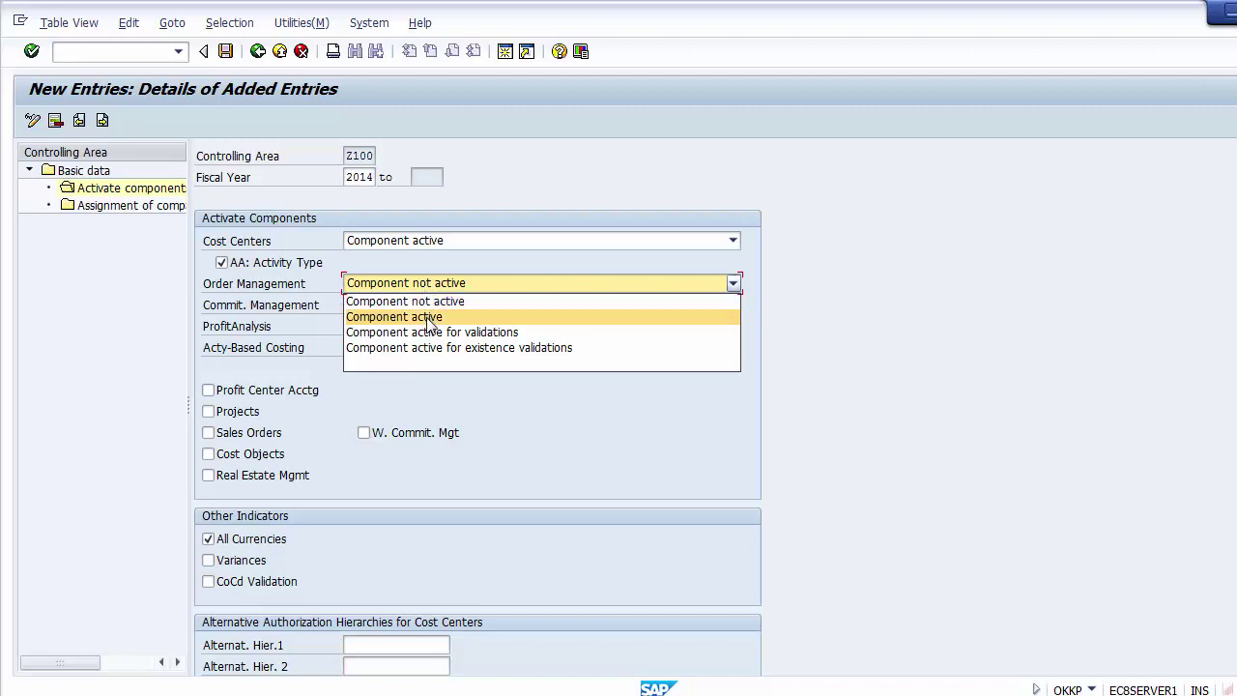
pyautogui.click(429, 317)
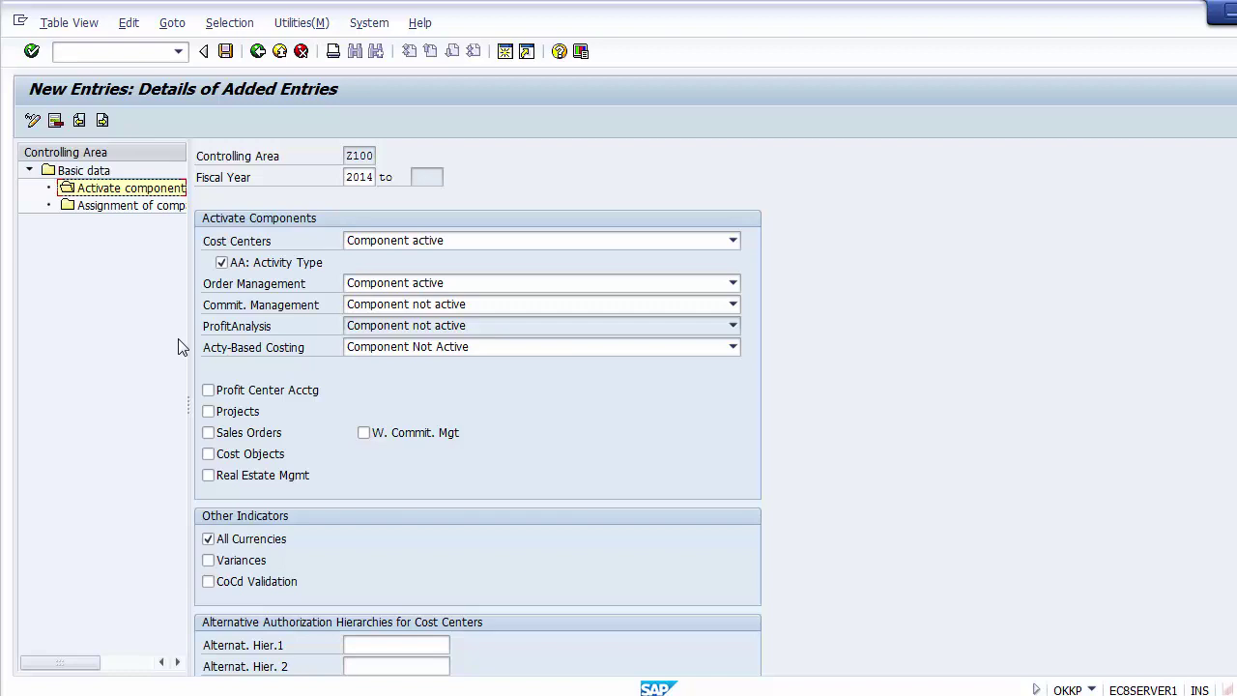
pyautogui.click(267, 291)
pyautogui.click(368, 307)
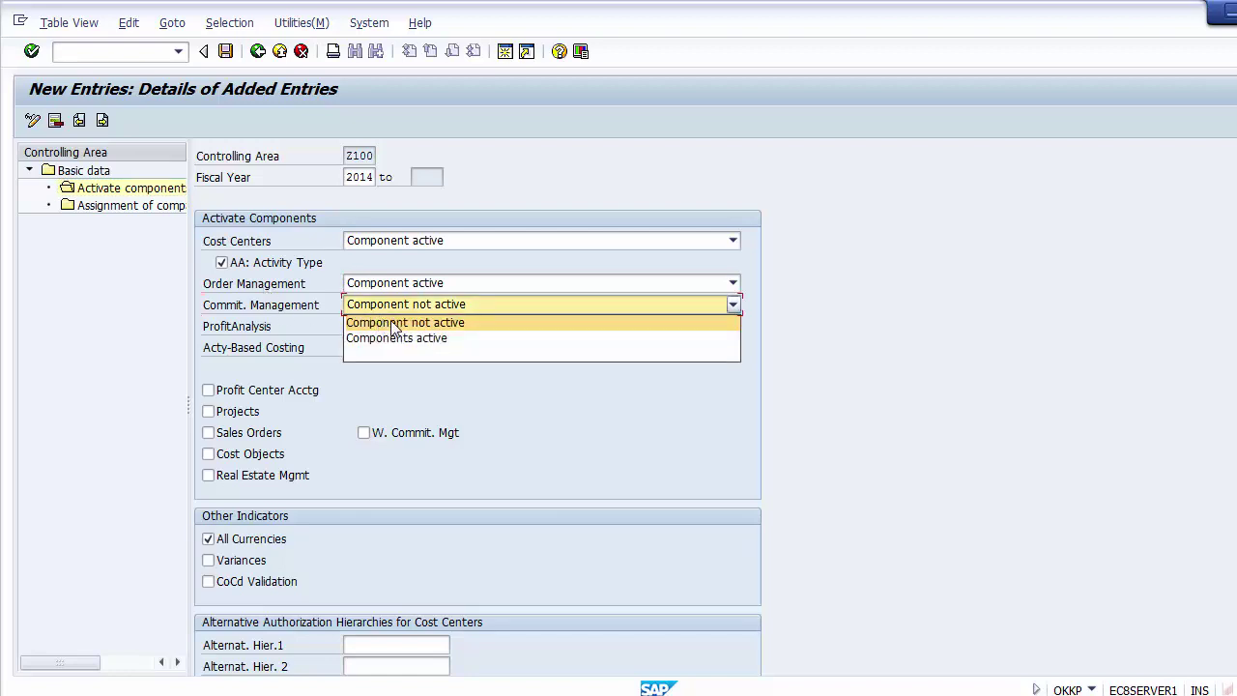
pyautogui.click(407, 339)
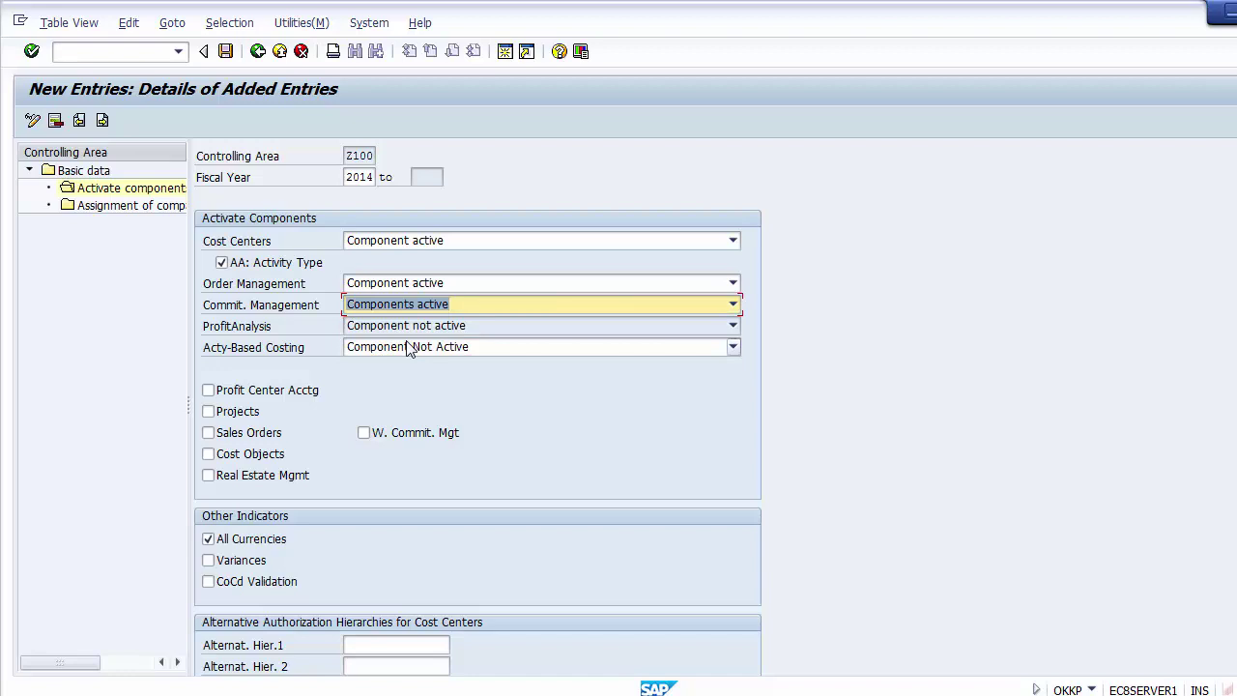
# Step: Check the ProfitAnalysis setting and choose Component Not Active for Acty-Based Costing
pyautogui.click(288, 327)
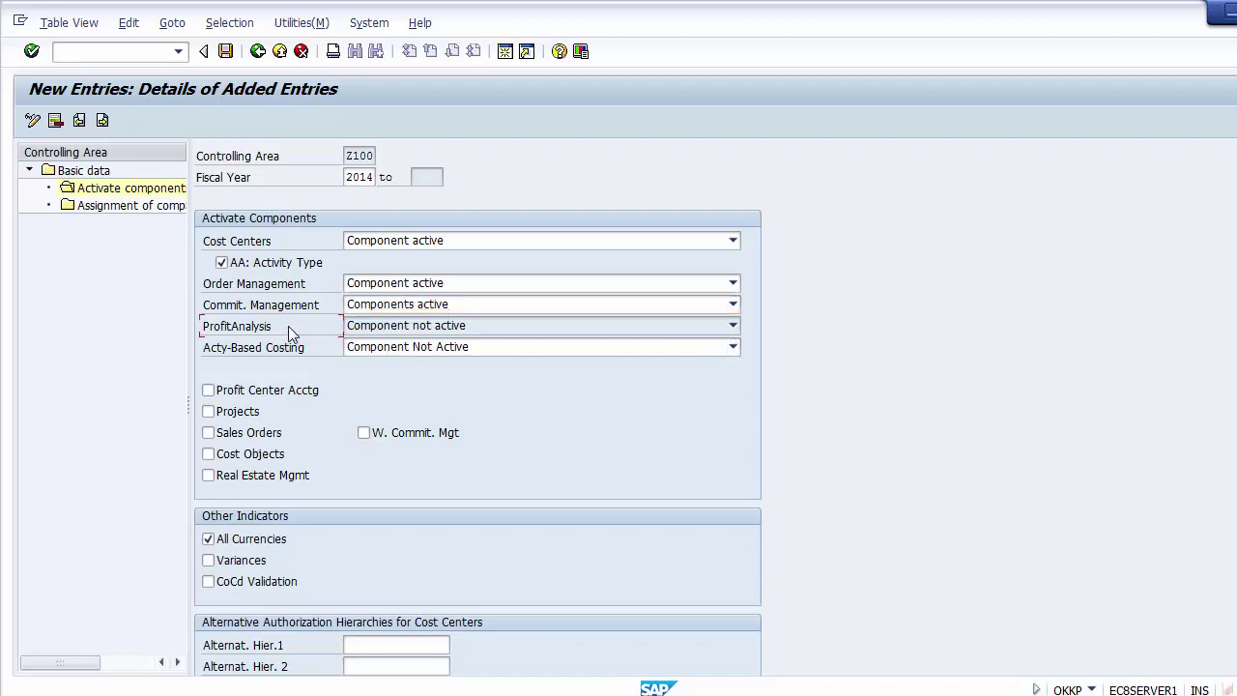
pyautogui.click(416, 333)
pyautogui.click(418, 334)
pyautogui.click(128, 345)
pyautogui.scroll(-3, 477, 406)
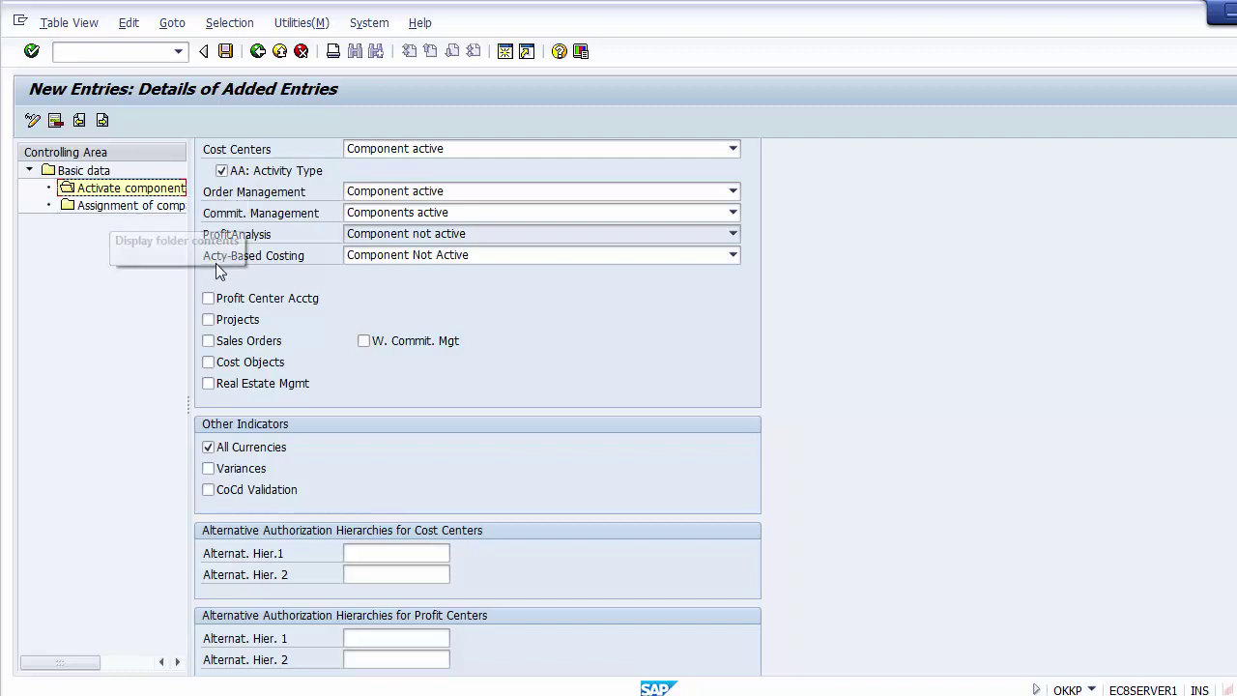
pyautogui.click(383, 261)
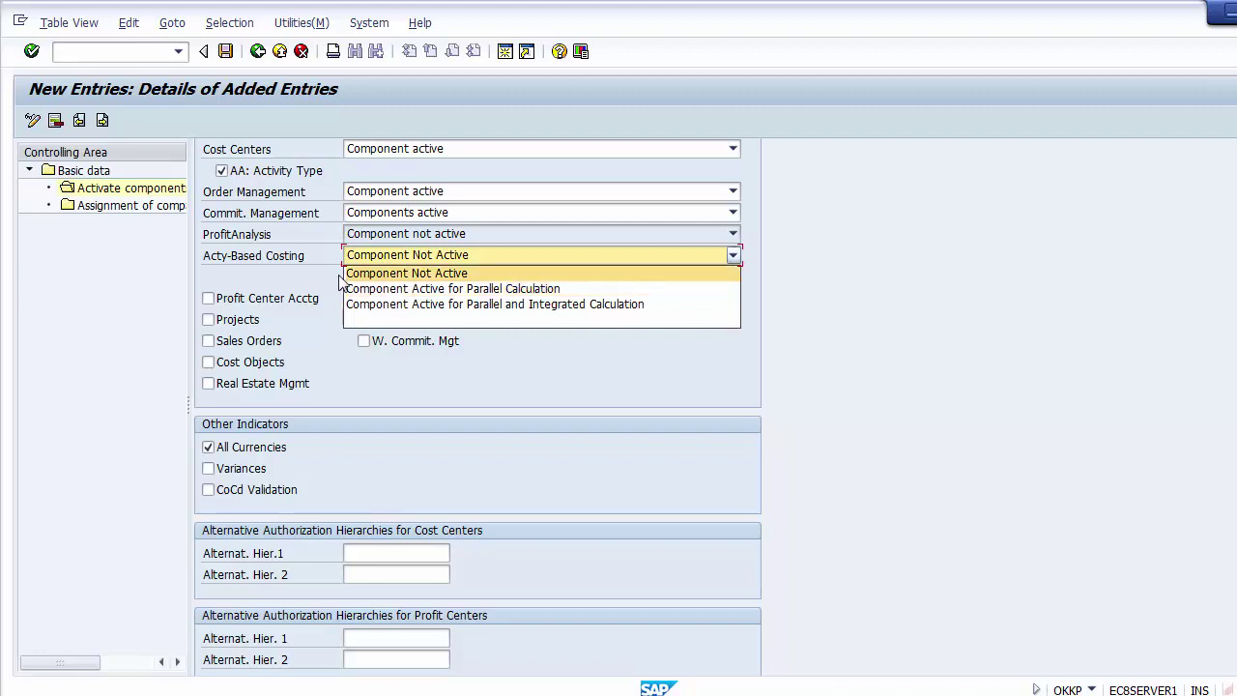
pyautogui.click(377, 274)
pyautogui.click(116, 296)
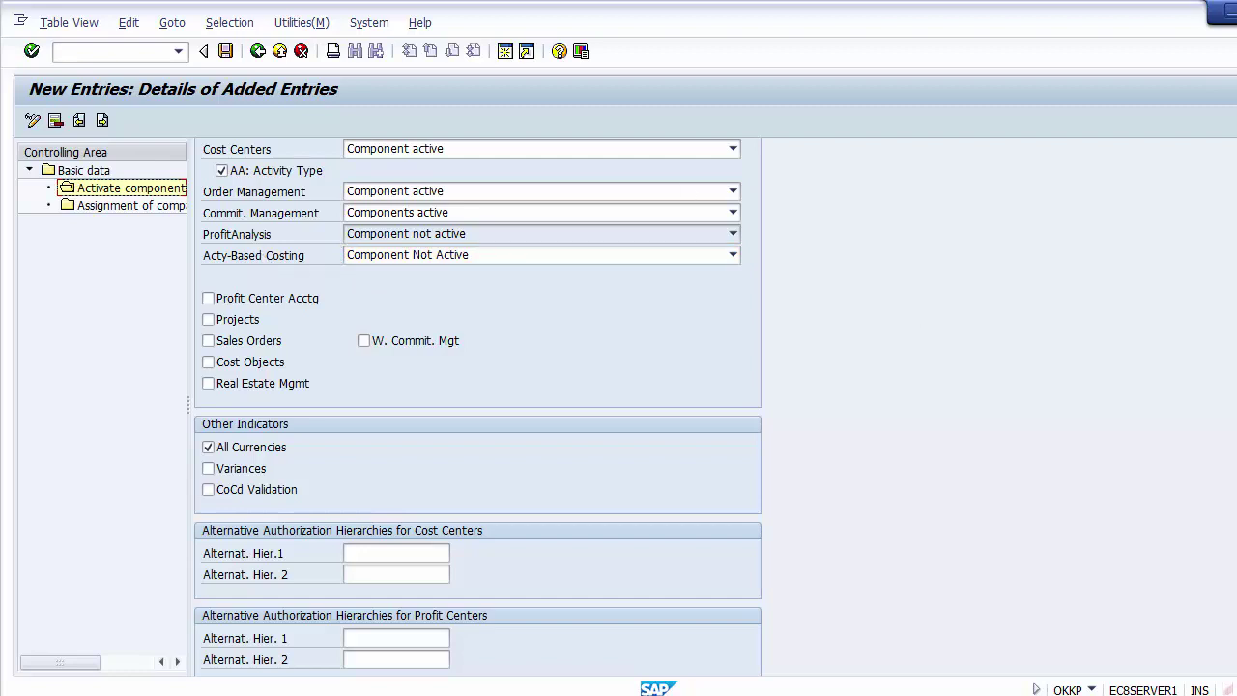
pyautogui.scroll(3, 698, 183)
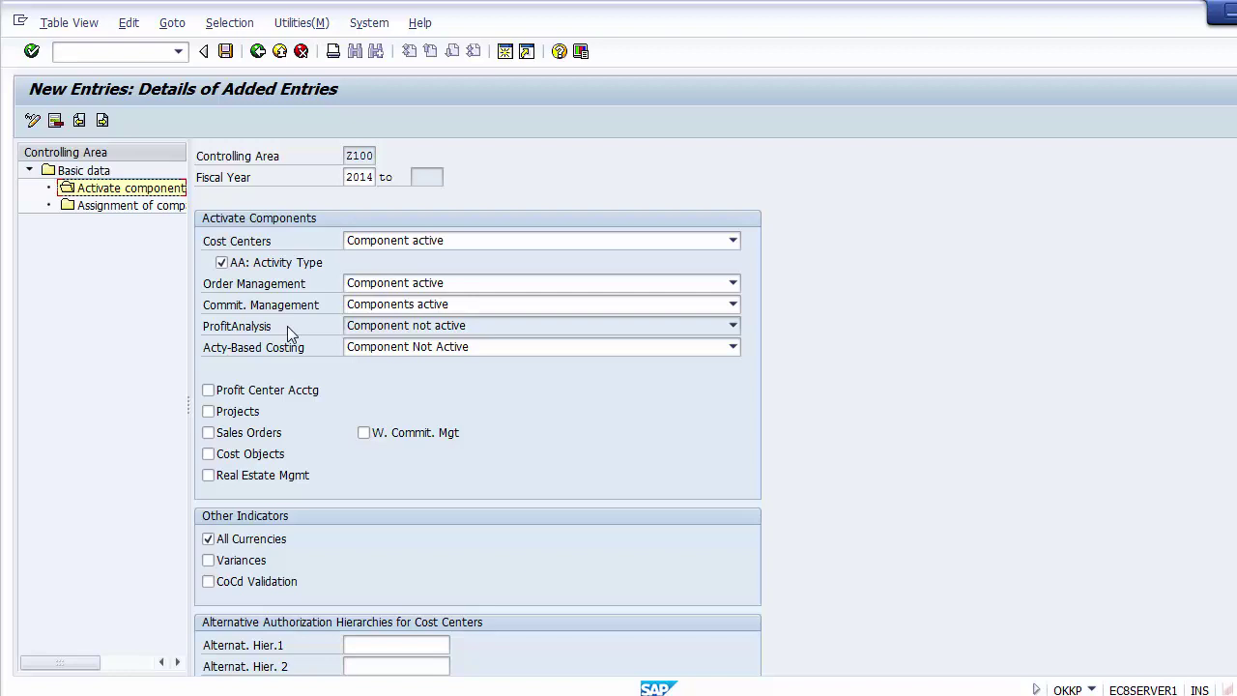
# Step: Activate Profit Center Acctg, Projects and Sales Orders for the controlling area
pyautogui.click(222, 396)
pyautogui.click(221, 417)
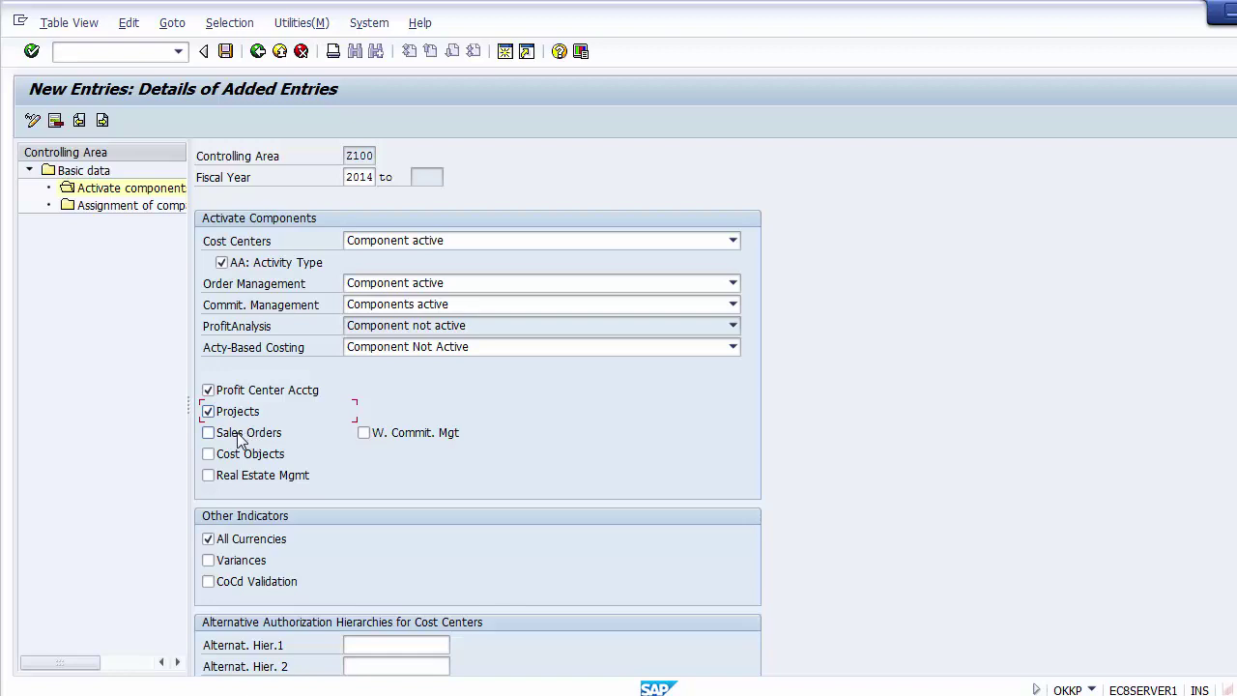
pyautogui.click(239, 437)
pyautogui.click(240, 442)
pyautogui.click(240, 441)
pyautogui.click(259, 442)
pyautogui.click(121, 470)
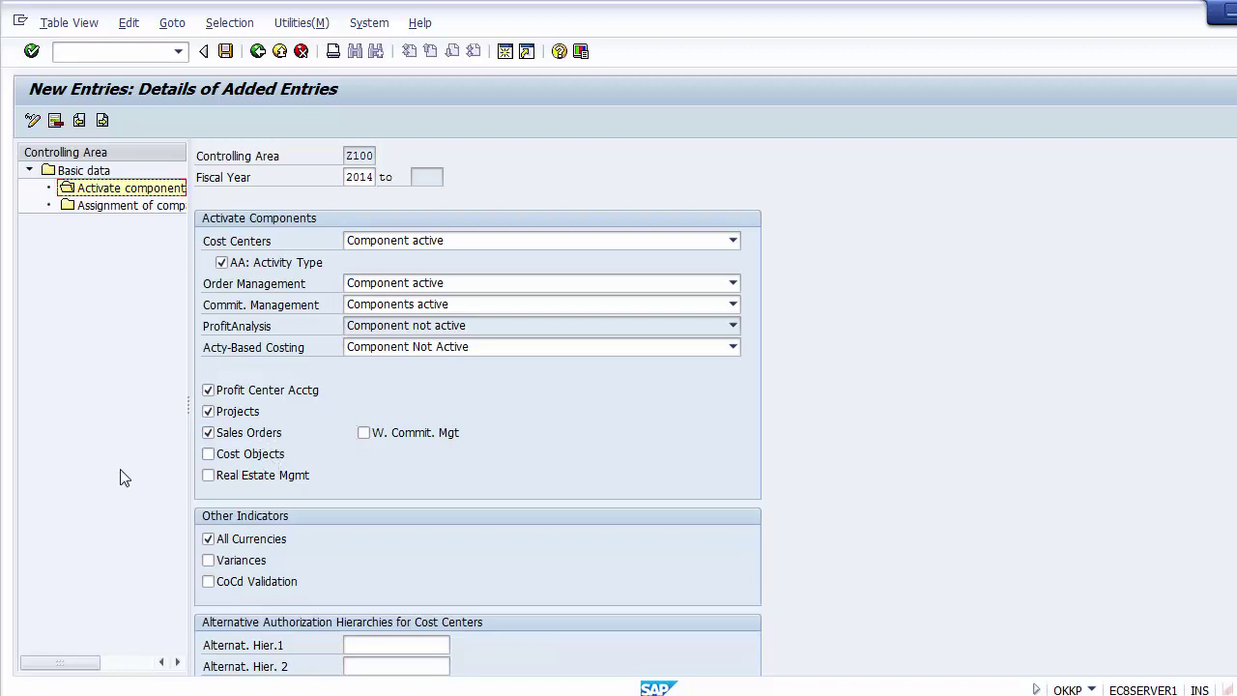
pyautogui.click(206, 456)
# Step: Save the component activation for controlling area Z100 and acknowledge the transport information message
pyautogui.click(459, 244)
pyautogui.click(458, 243)
pyautogui.click(349, 155)
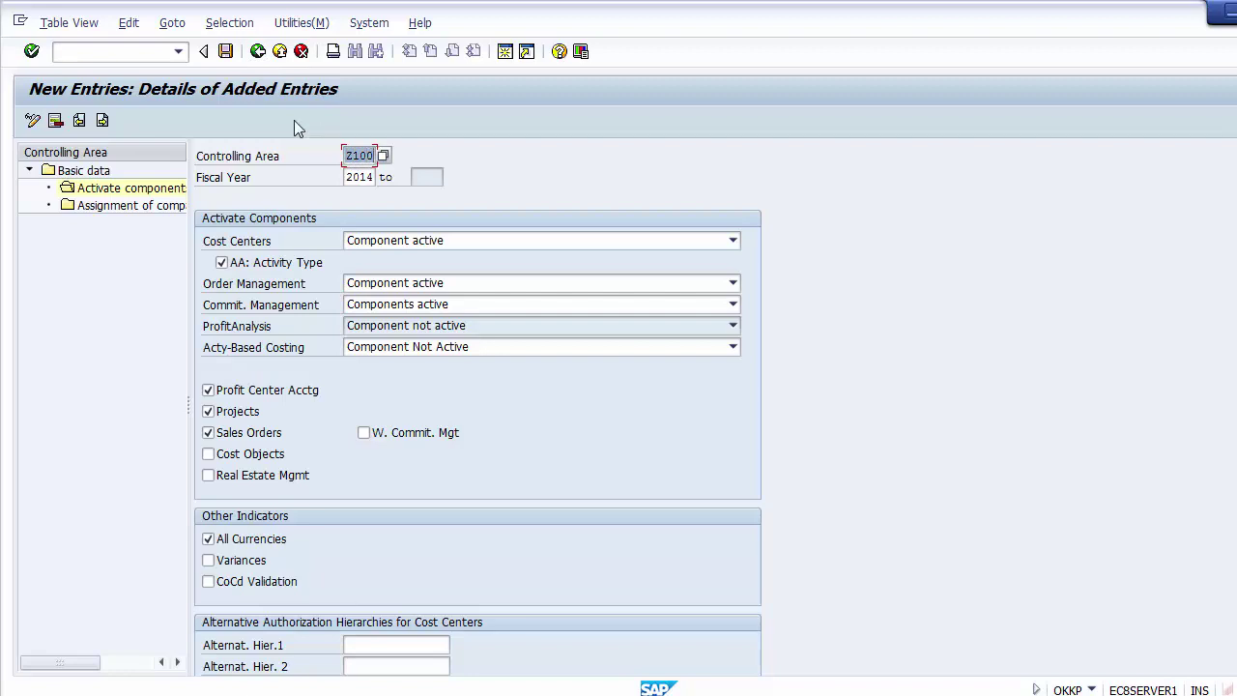
pyautogui.click(226, 52)
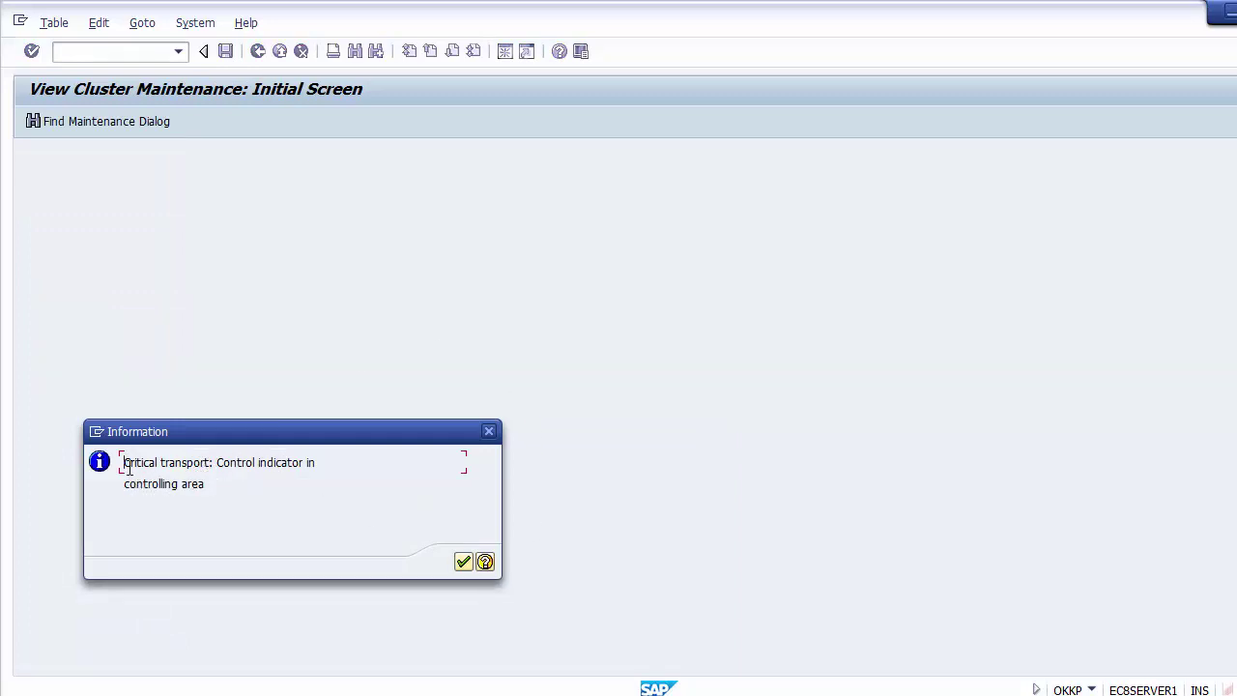
pyautogui.moveTo(124, 462); pyautogui.dragTo(348, 540)
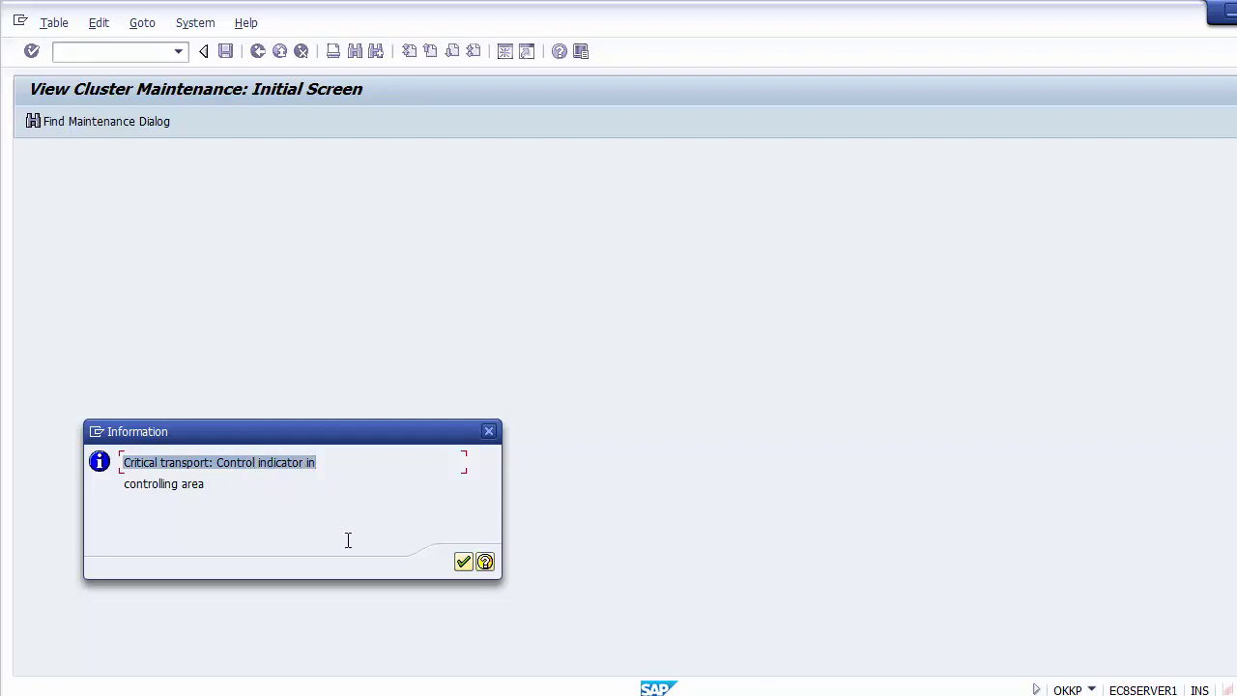
pyautogui.click(464, 564)
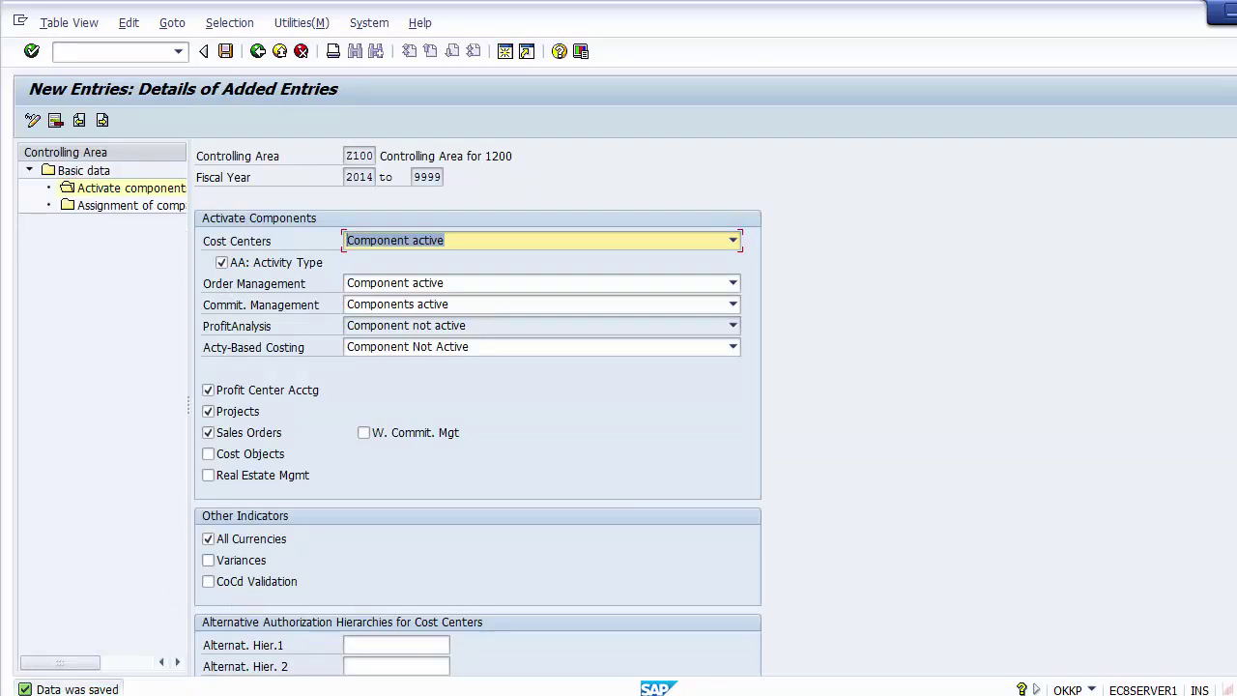
# Step: Leave the controlling area maintenance and close the activity selection to return to the Display IMG structure
pyautogui.click(35, 407)
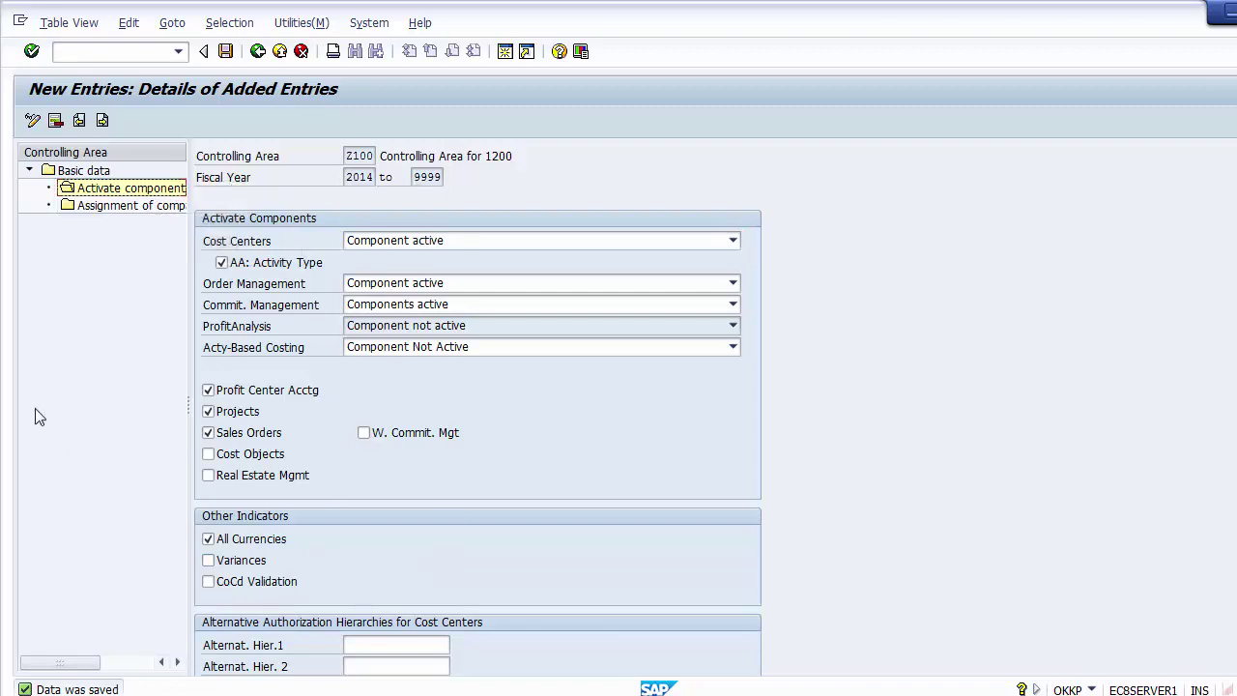
pyautogui.click(258, 52)
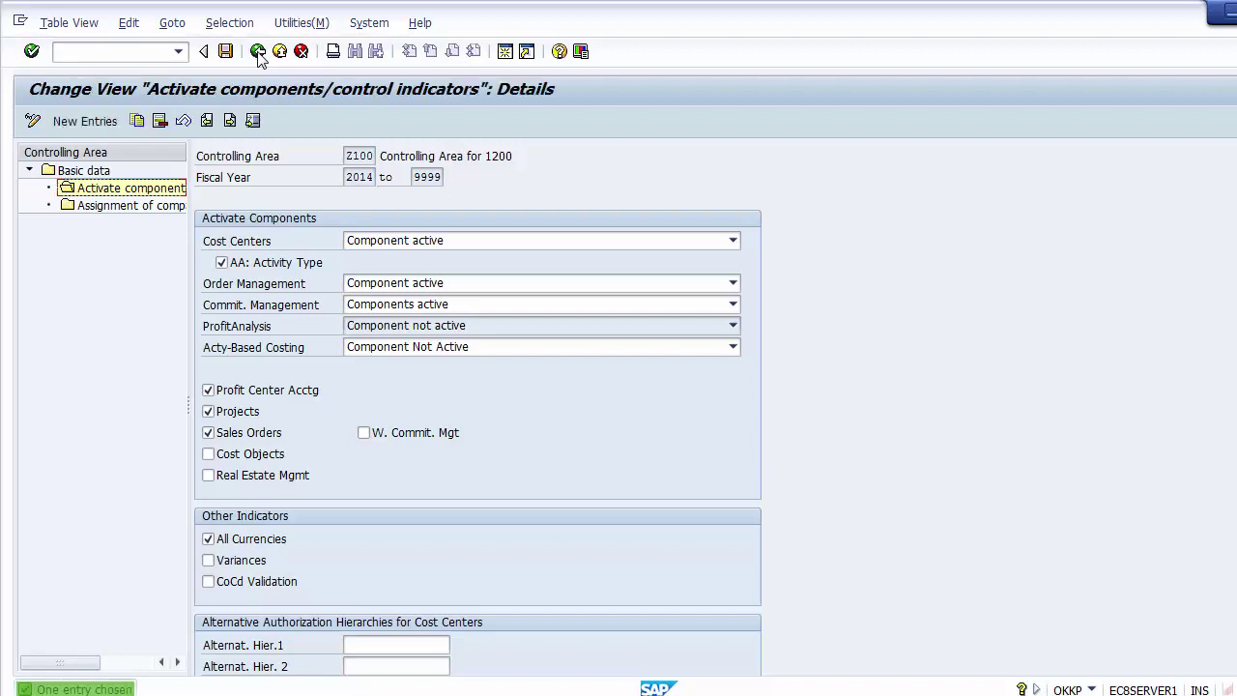
pyautogui.click(258, 51)
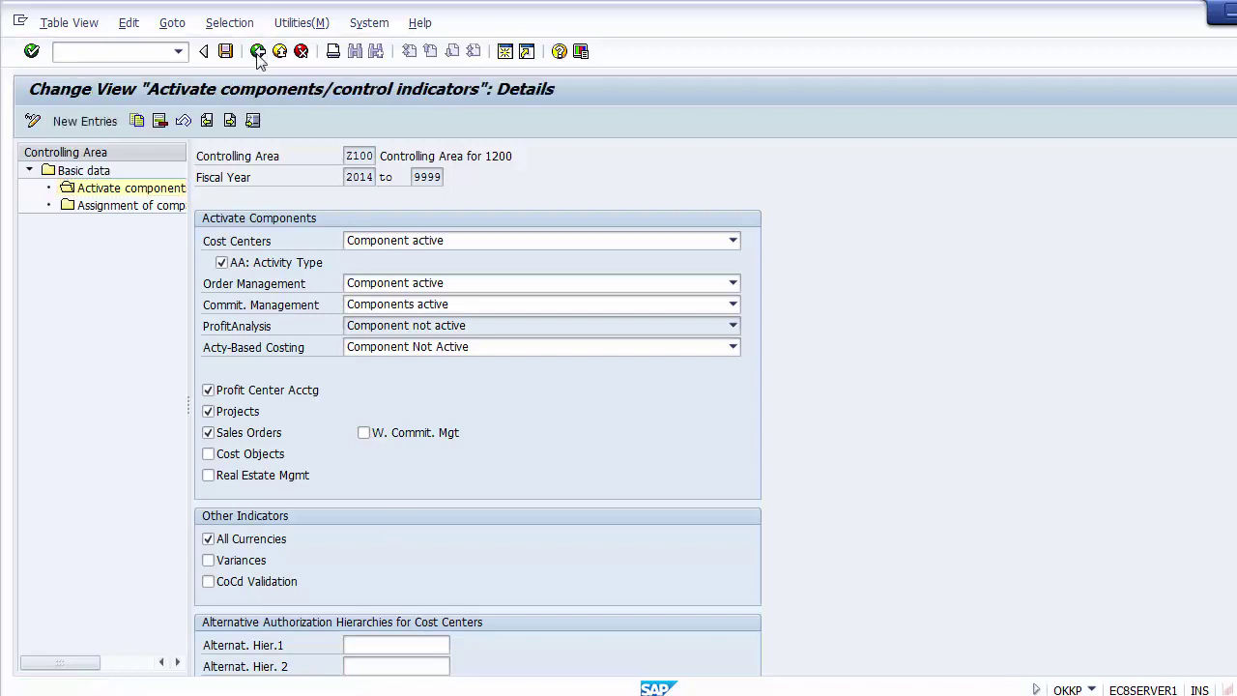
pyautogui.click(258, 51)
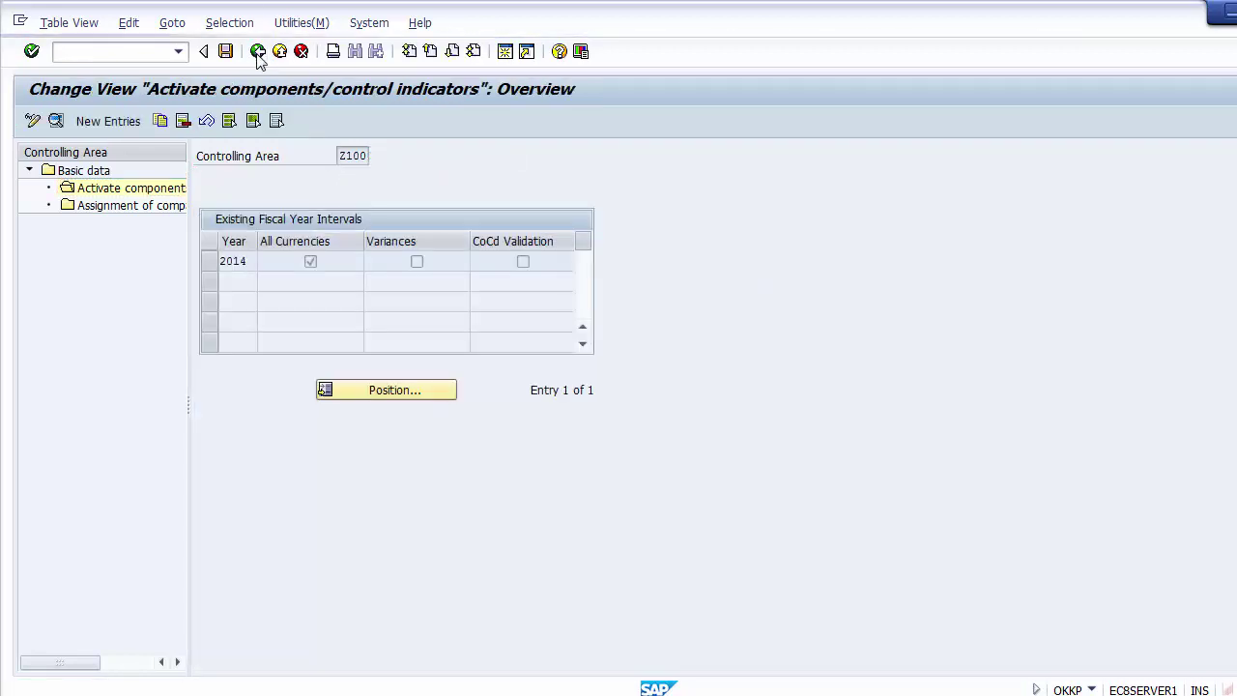
pyautogui.click(258, 51)
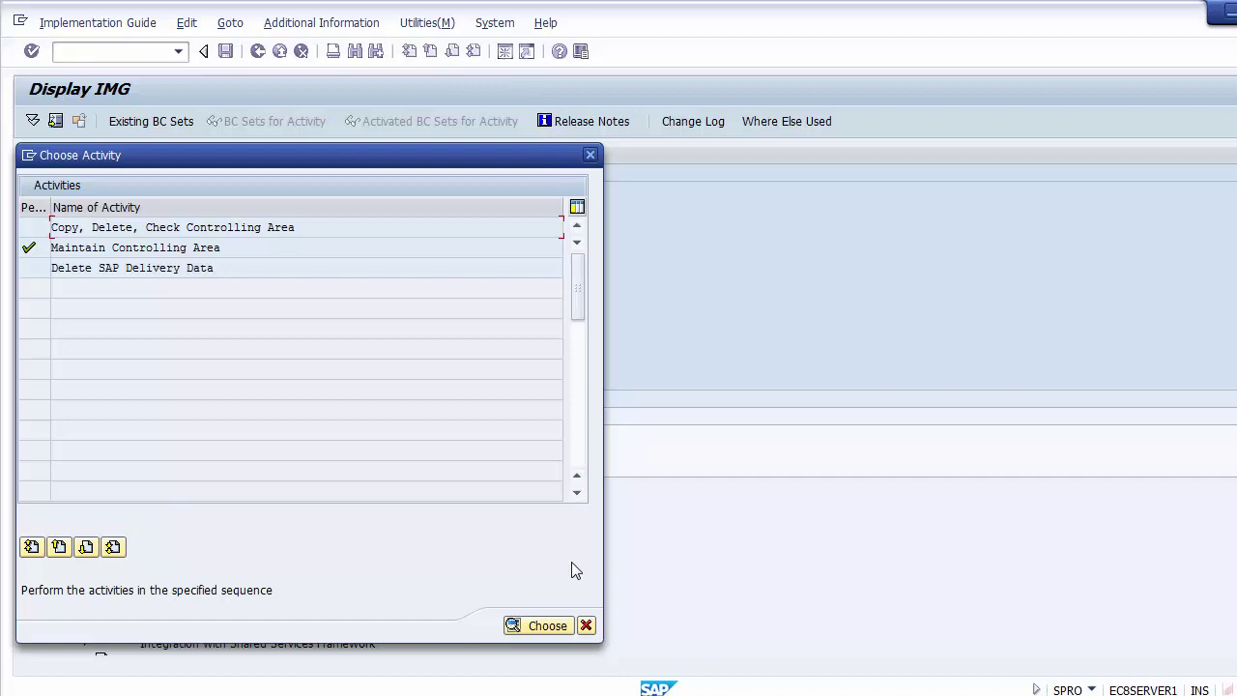
pyautogui.click(586, 627)
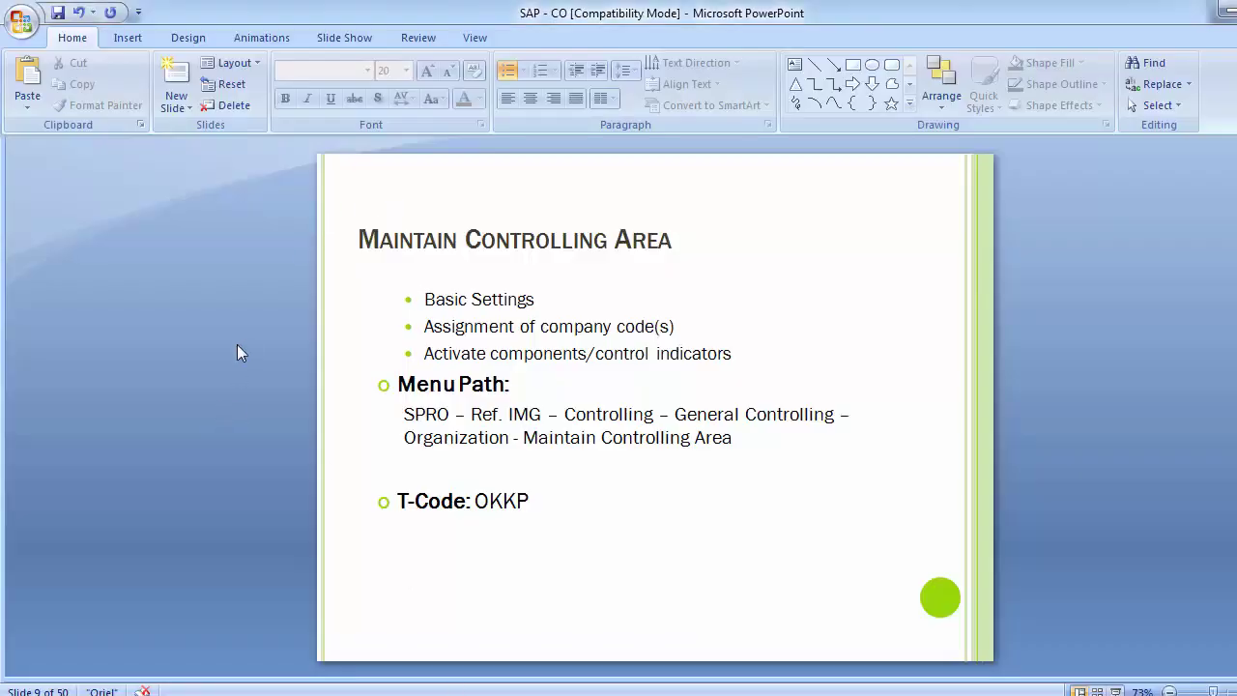
# Step: Review the Maintain Controlling Area slide, then the menu path on the following slide about number ranges for controlling documents
pyautogui.moveTo(360, 242); pyautogui.dragTo(702, 234)
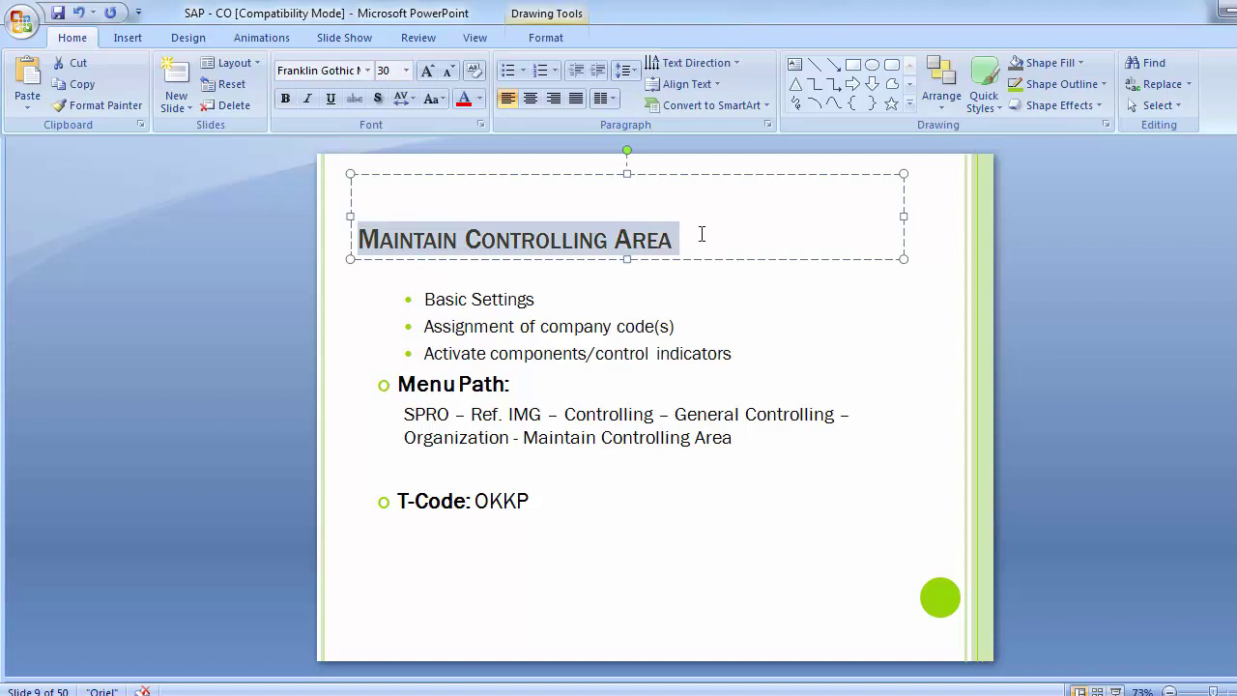
pyautogui.click(425, 299)
pyautogui.moveTo(426, 300); pyautogui.dragTo(544, 304)
pyautogui.moveTo(429, 326); pyautogui.dragTo(721, 304)
pyautogui.click(220, 329)
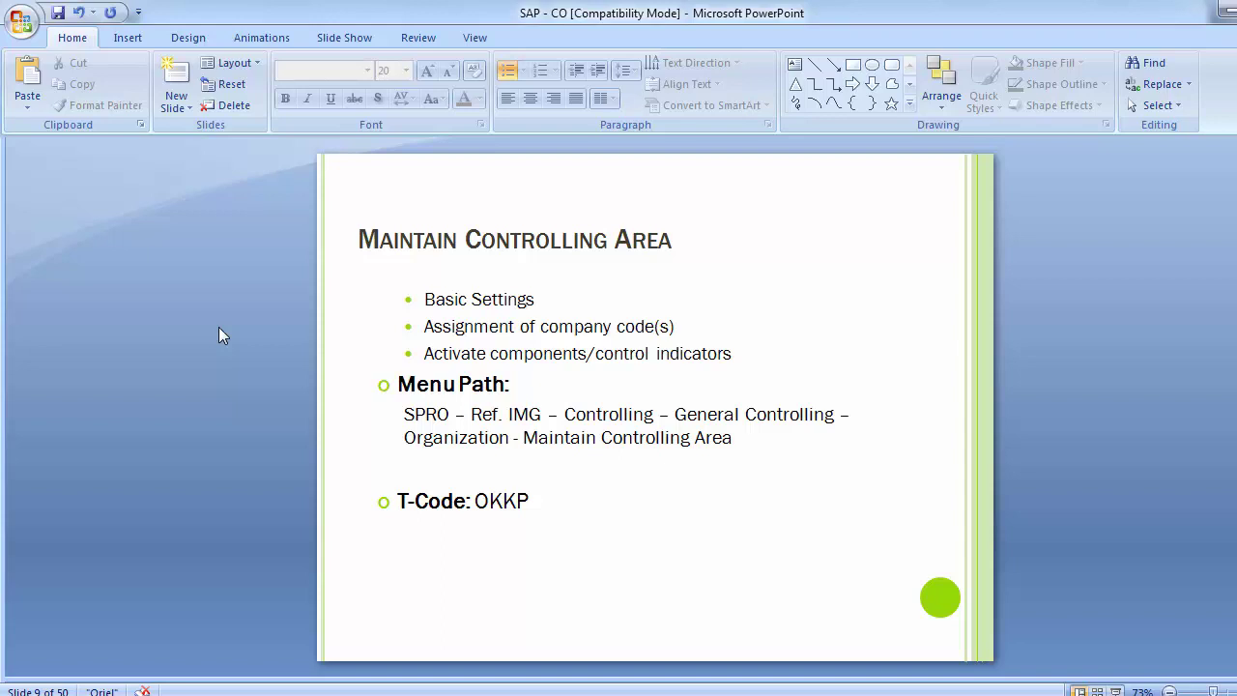
pyautogui.press('pagedown')
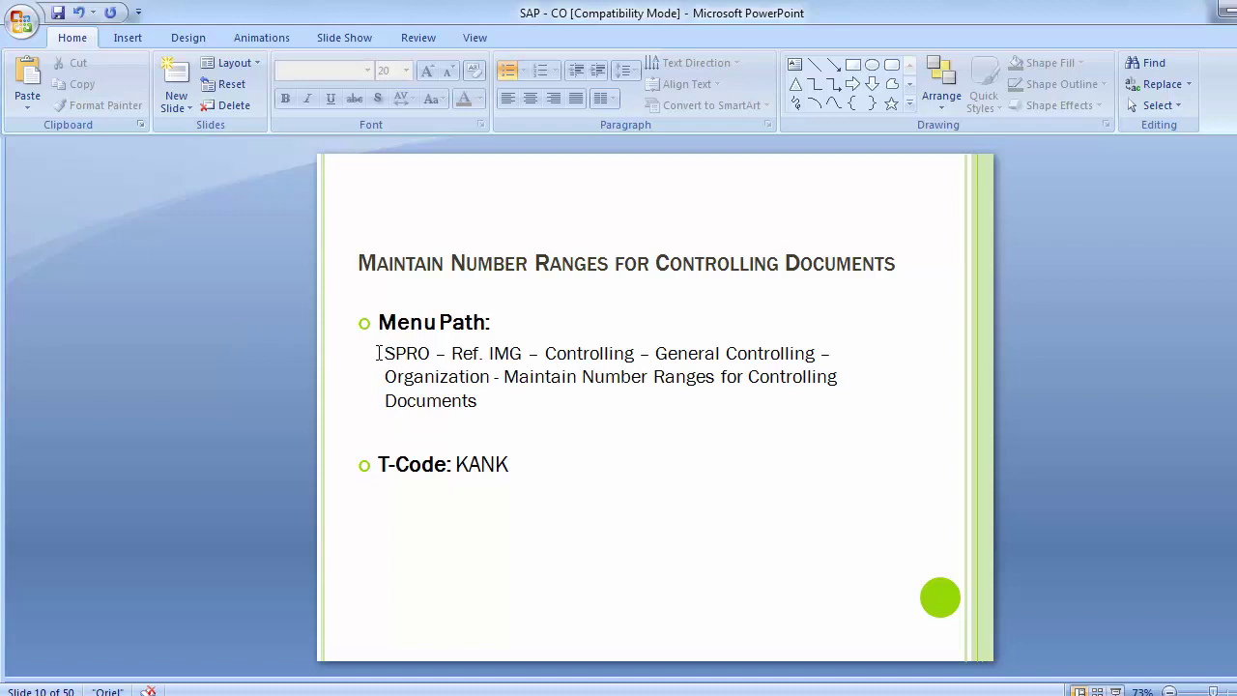
pyautogui.moveTo(380, 322); pyautogui.dragTo(495, 323)
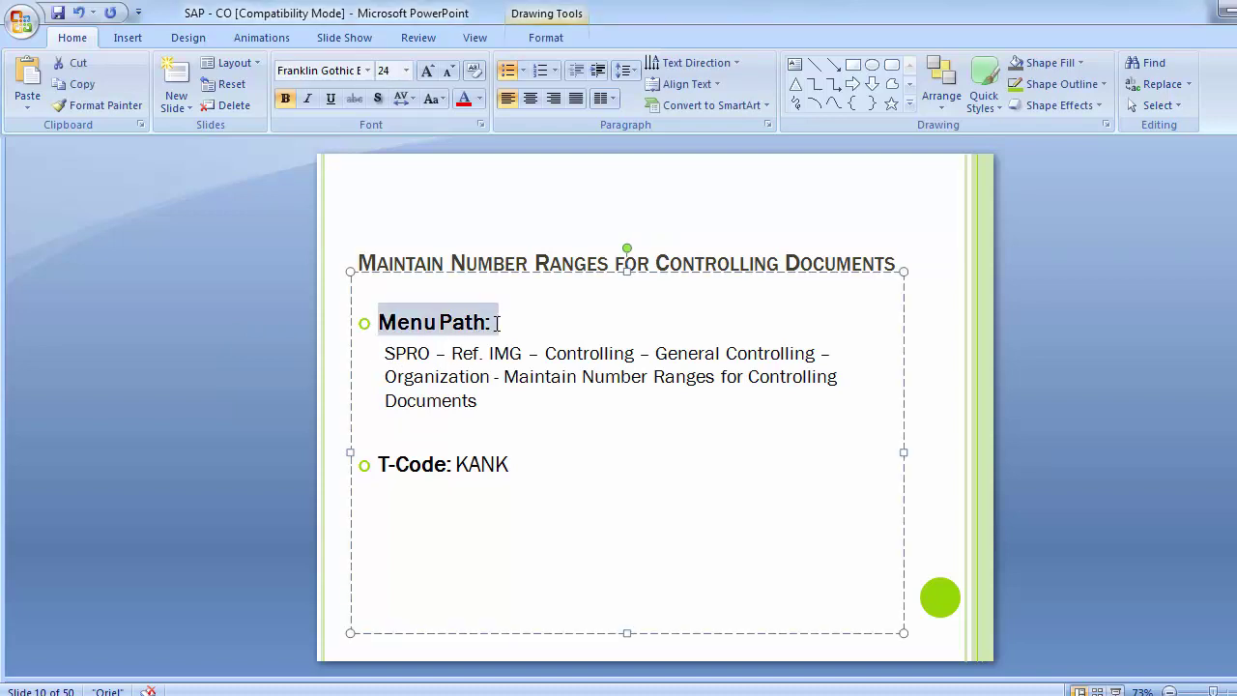
pyautogui.click(687, 355)
pyautogui.click(569, 356)
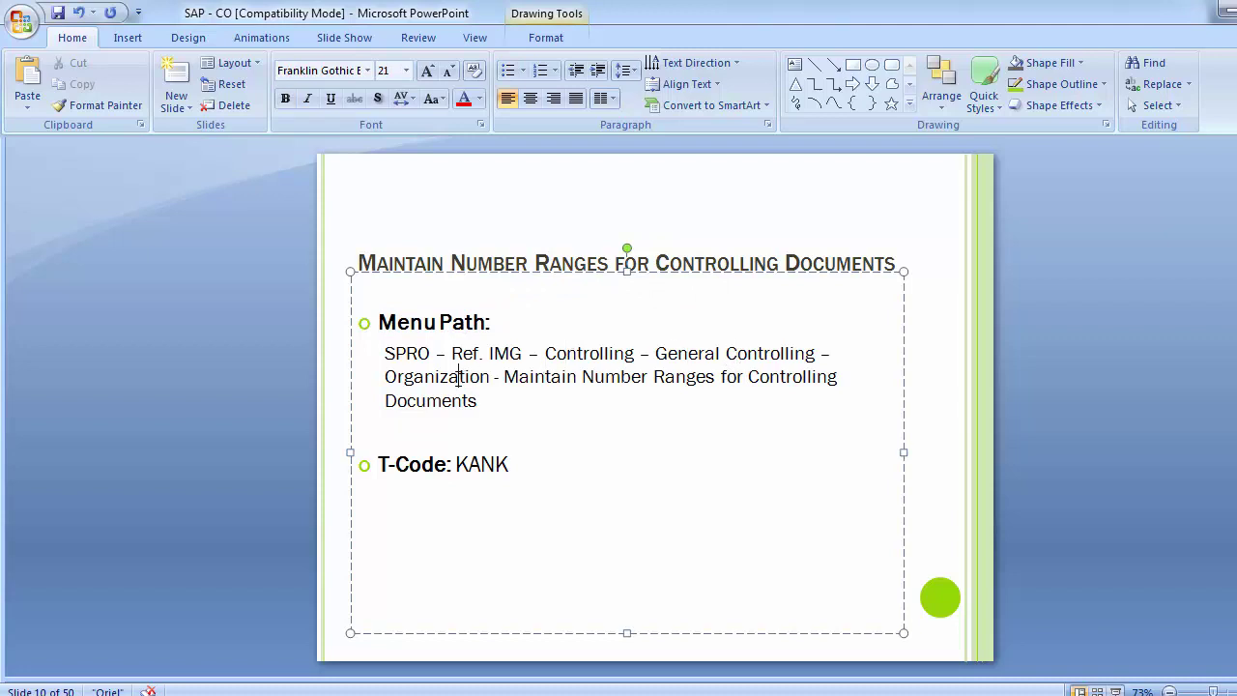
pyautogui.click(529, 377)
pyautogui.click(508, 411)
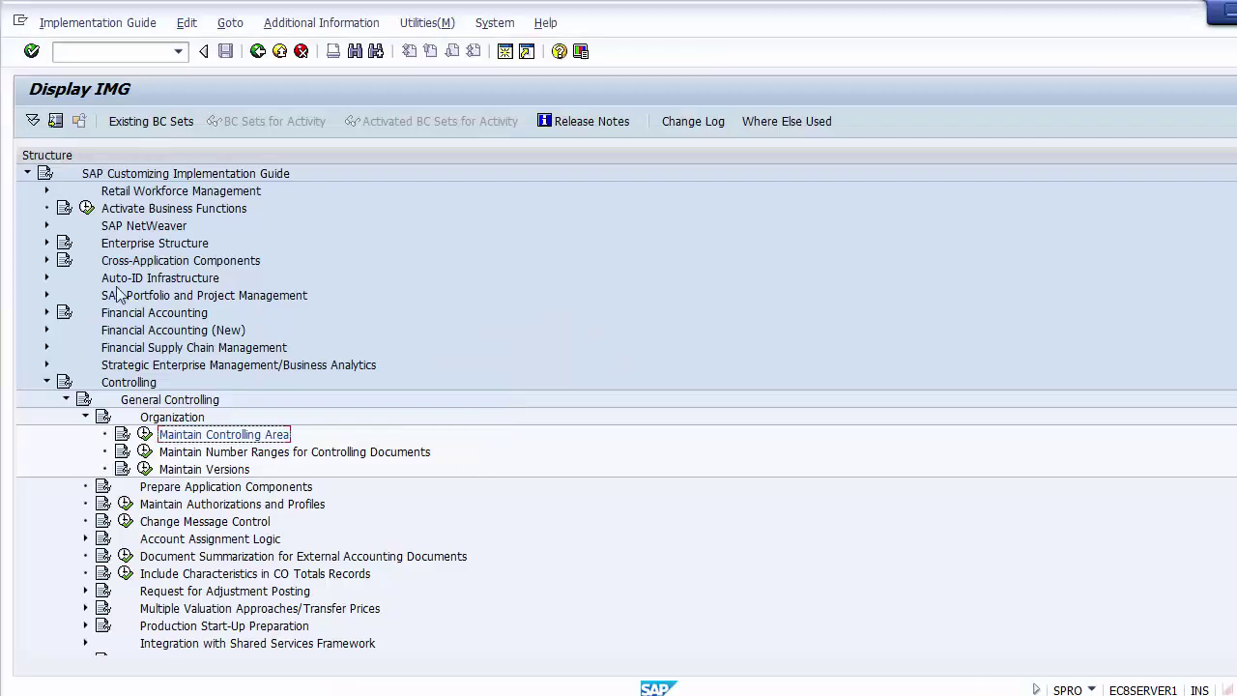
# Step: Open the Maintain Number Ranges for Controlling Documents activity under Controlling, General Controlling, Organization in the implementation guide
pyautogui.click(132, 384)
pyautogui.click(202, 407)
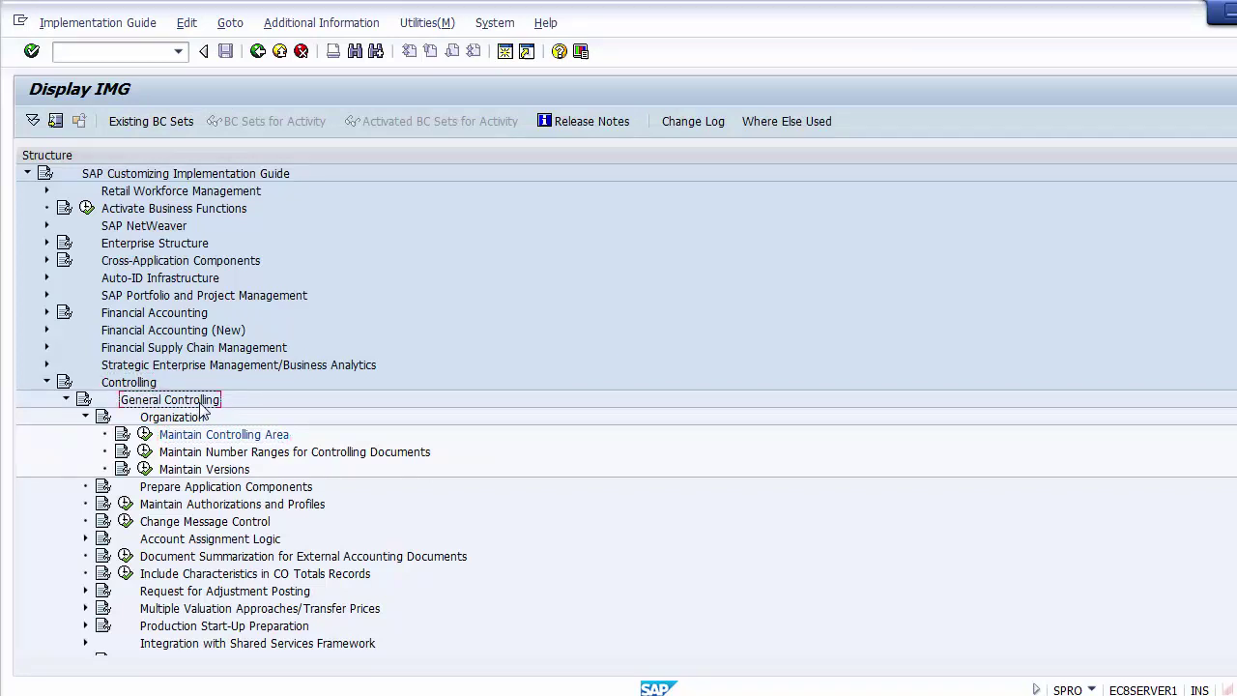
pyautogui.click(181, 422)
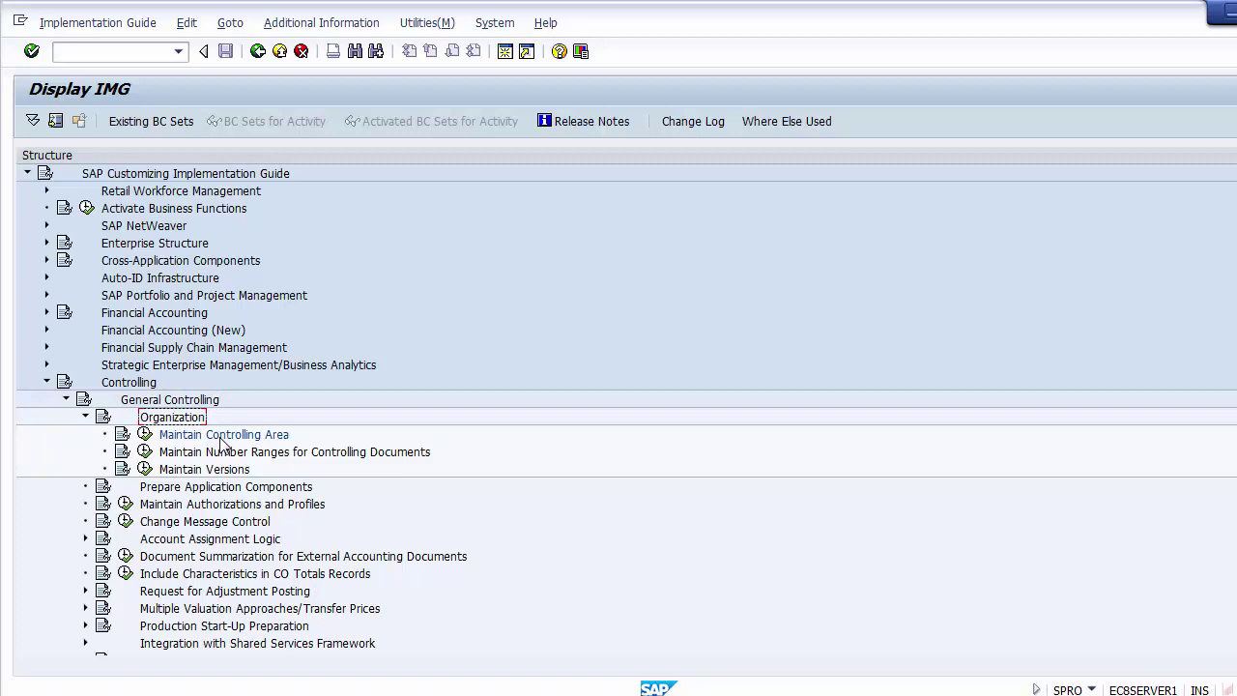
pyautogui.click(223, 437)
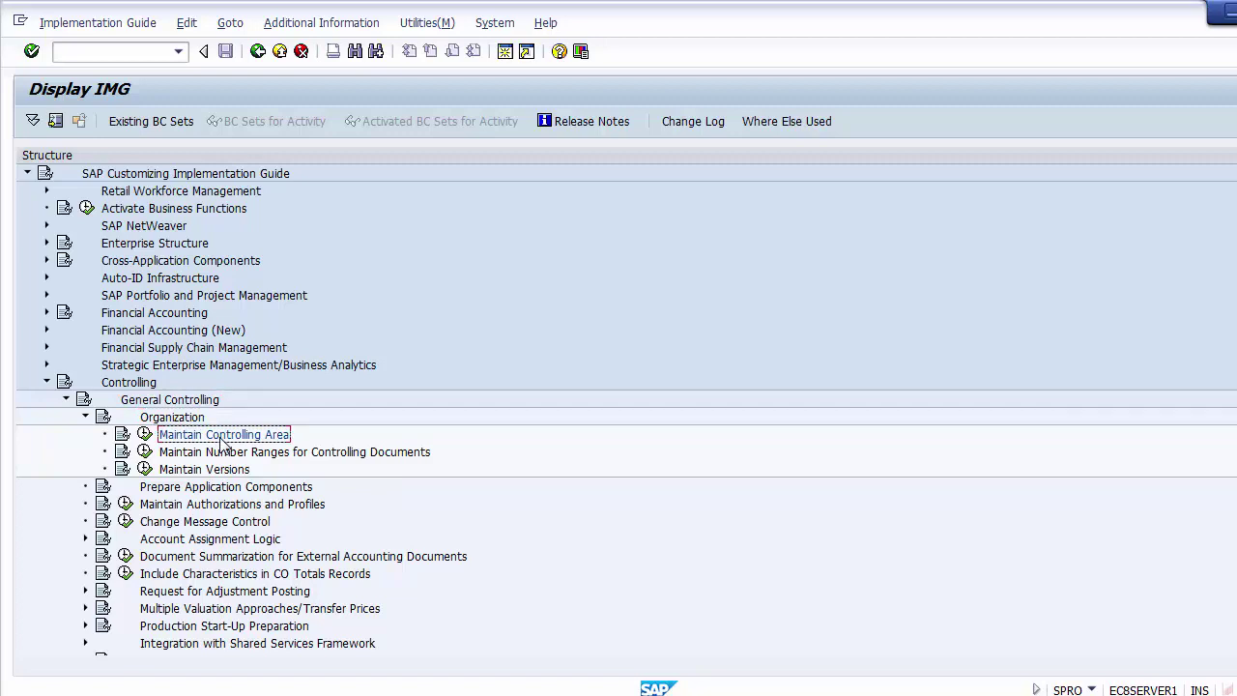
pyautogui.click(221, 454)
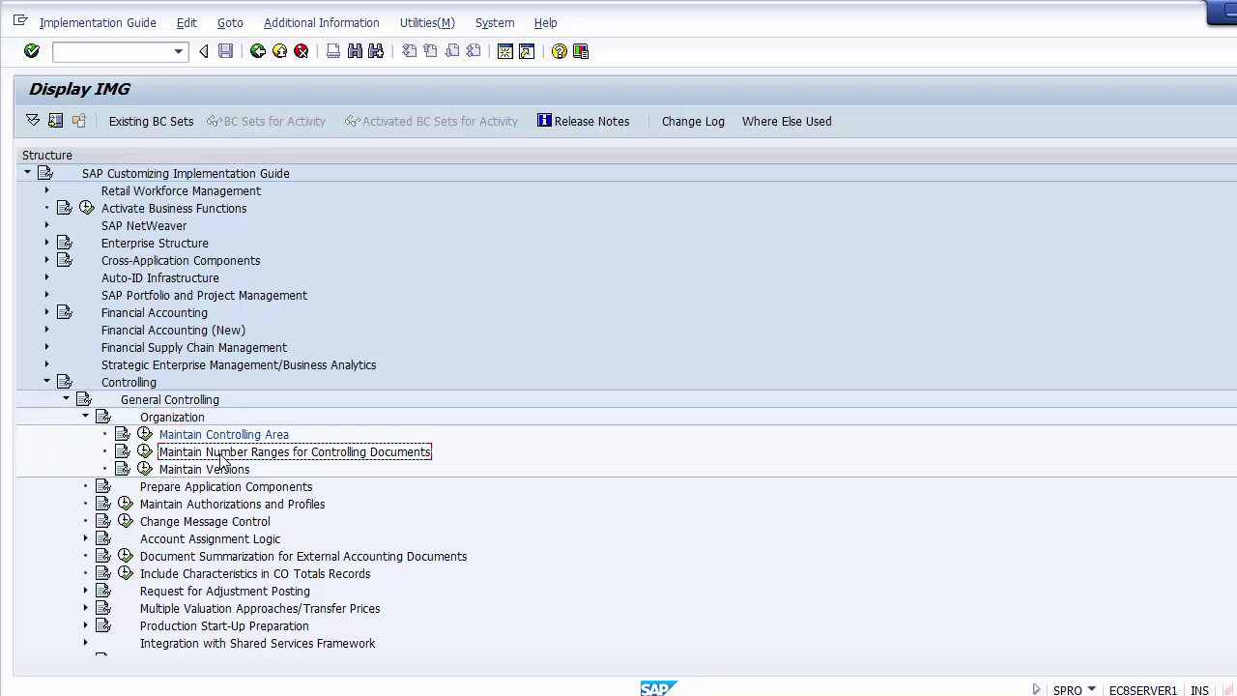
pyautogui.click(144, 452)
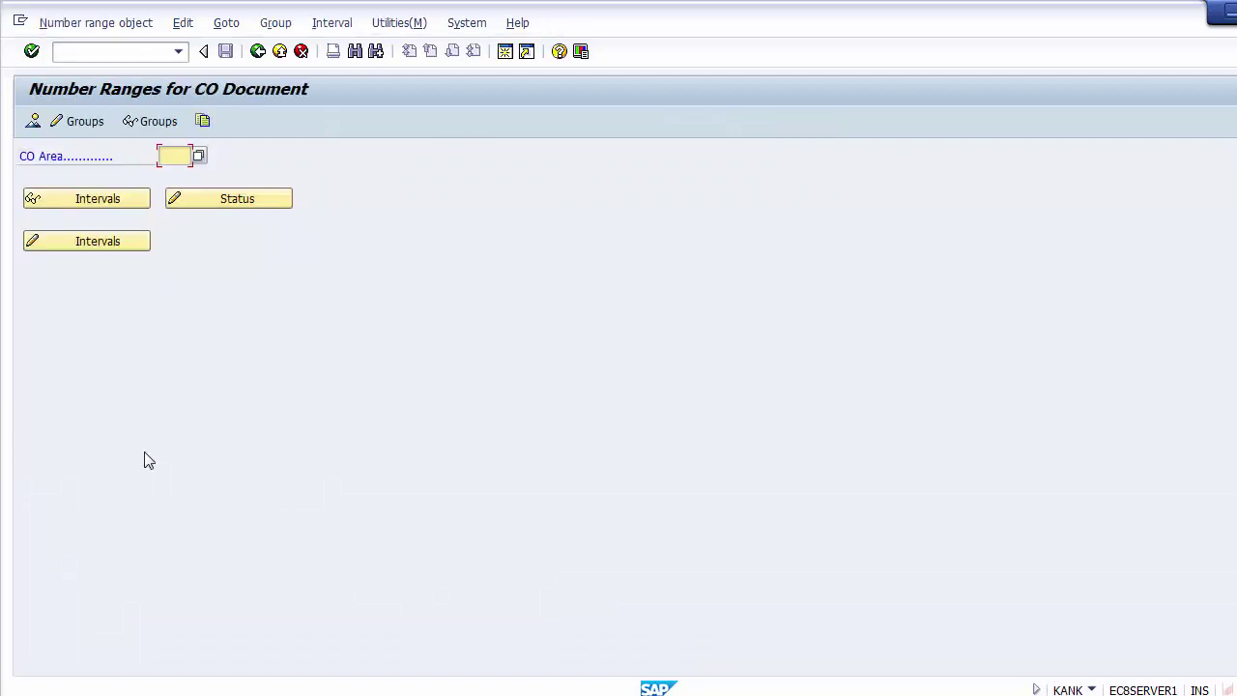
pyautogui.click(202, 123)
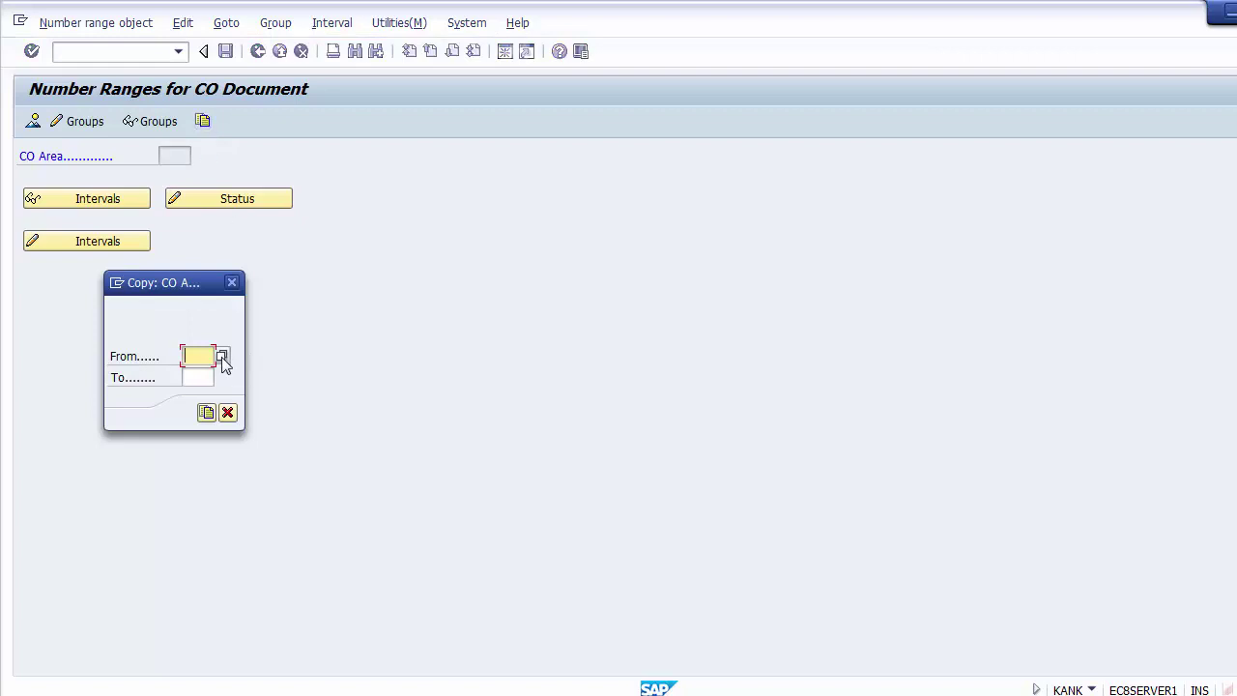
pyautogui.click(221, 358)
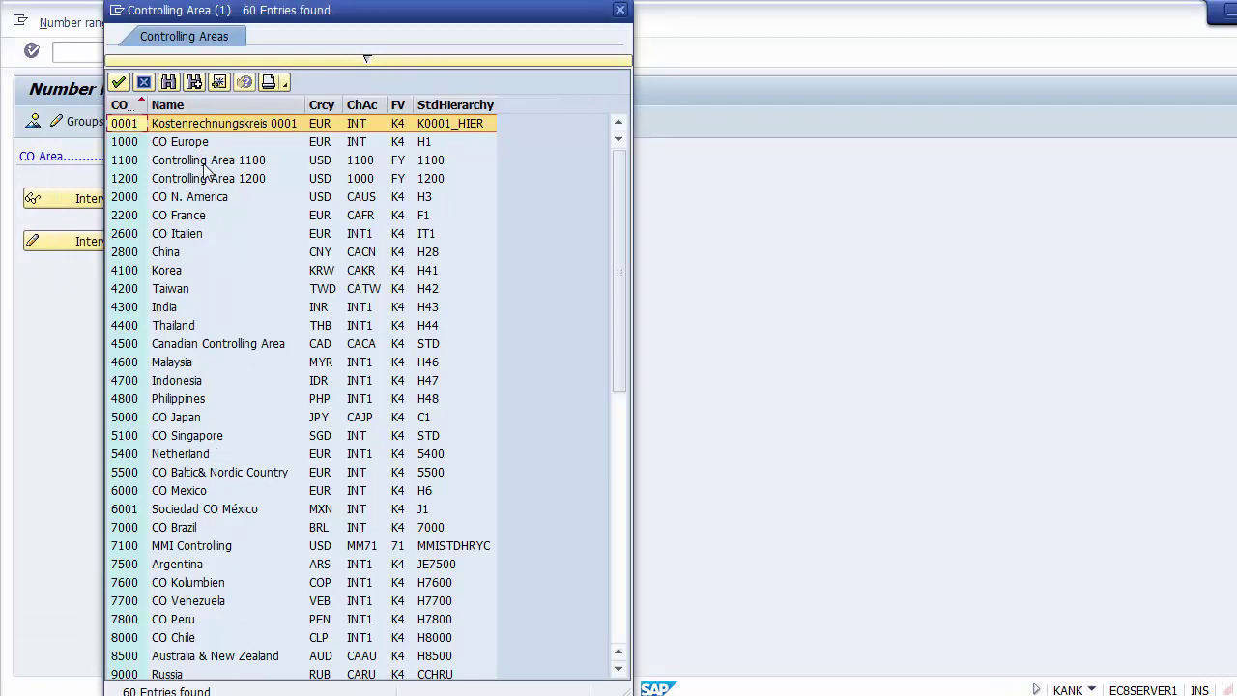
pyautogui.doubleClick(124, 124)
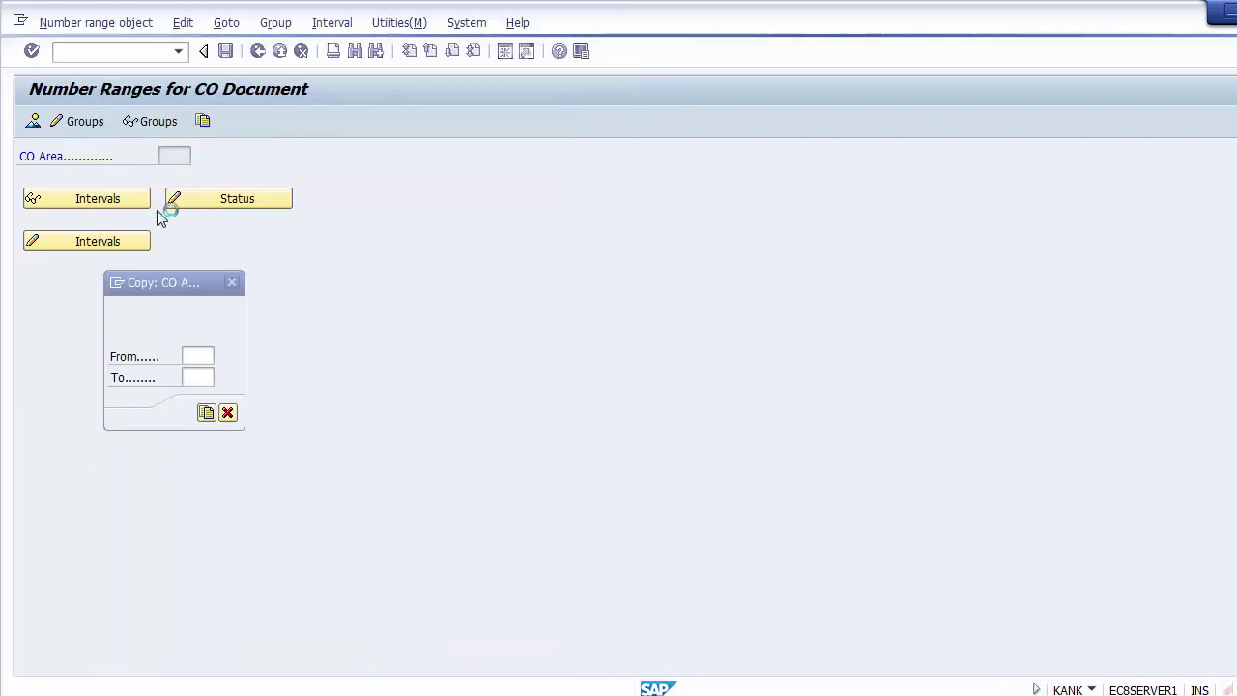
pyautogui.click(197, 377)
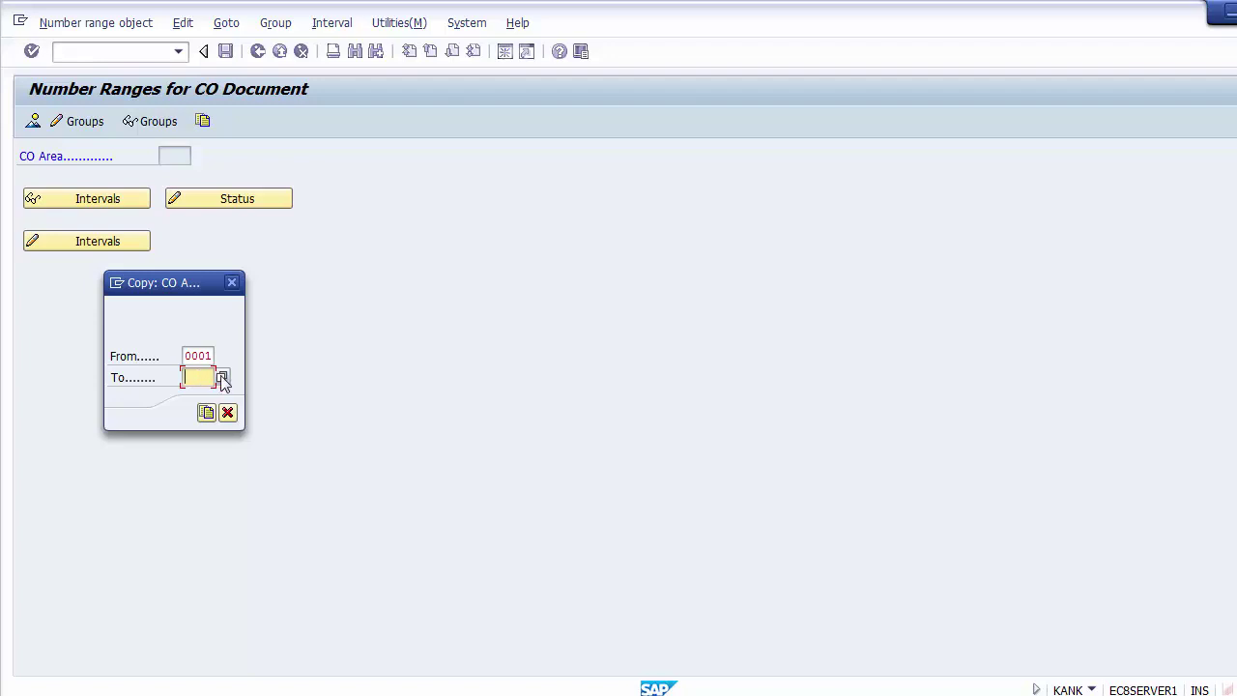
pyautogui.write('Z100')
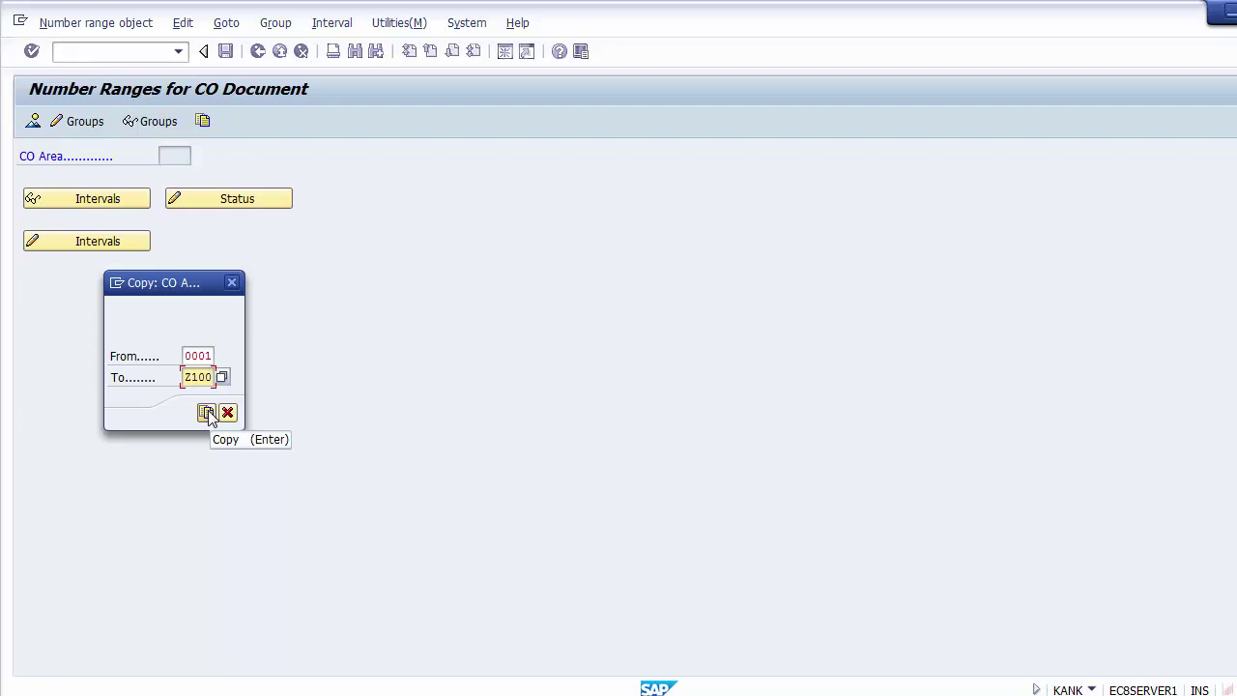
pyautogui.click(228, 414)
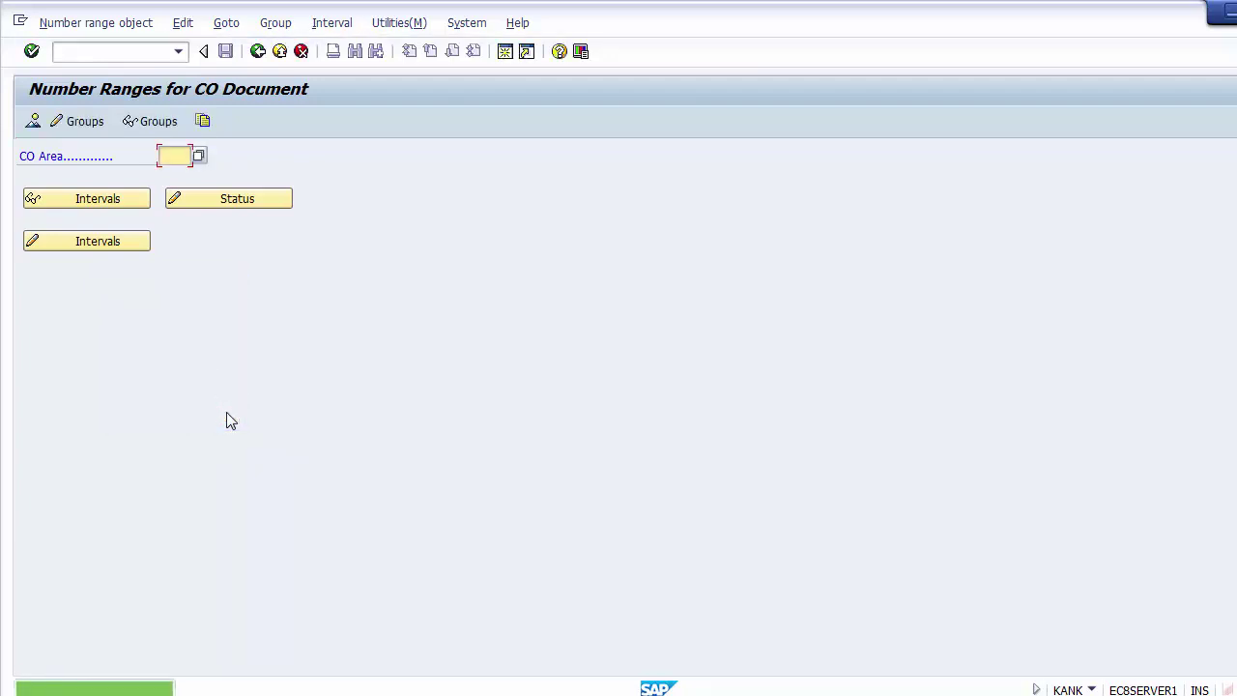
# Step: Choose Z100 from the list of controlling areas as the CO Area and check its existing number range intervals
pyautogui.click(83, 122)
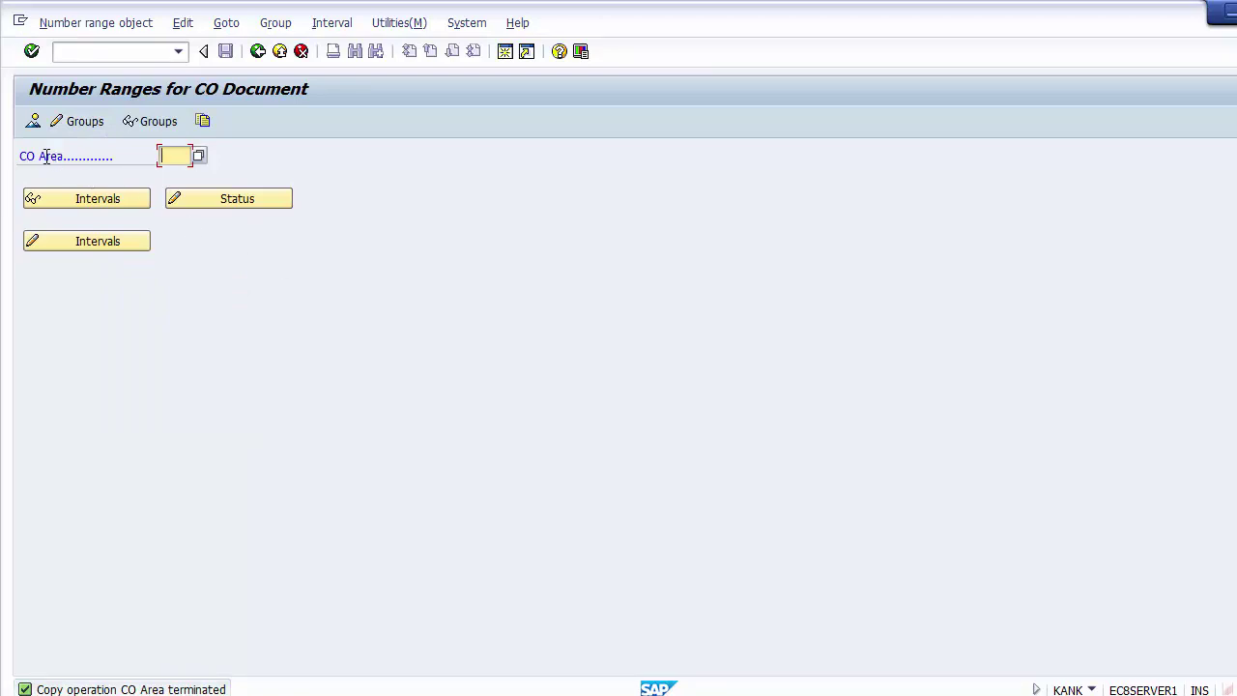
pyautogui.moveTo(21, 156); pyautogui.dragTo(112, 162)
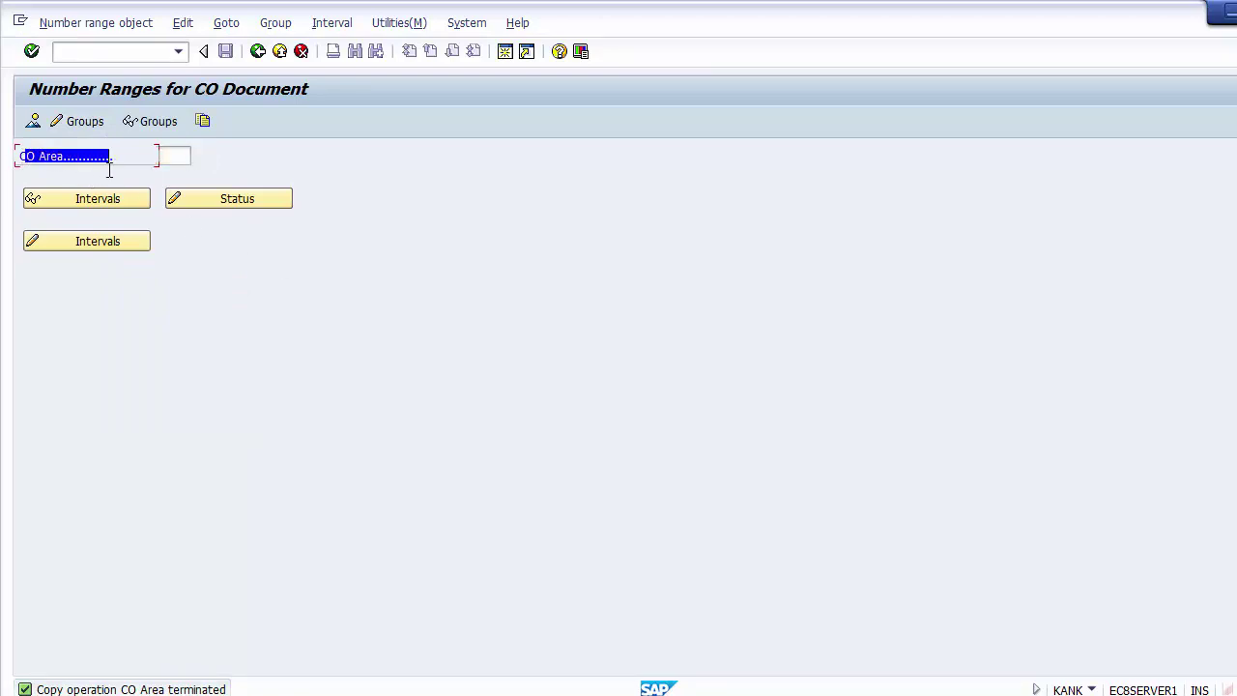
pyautogui.click(167, 158)
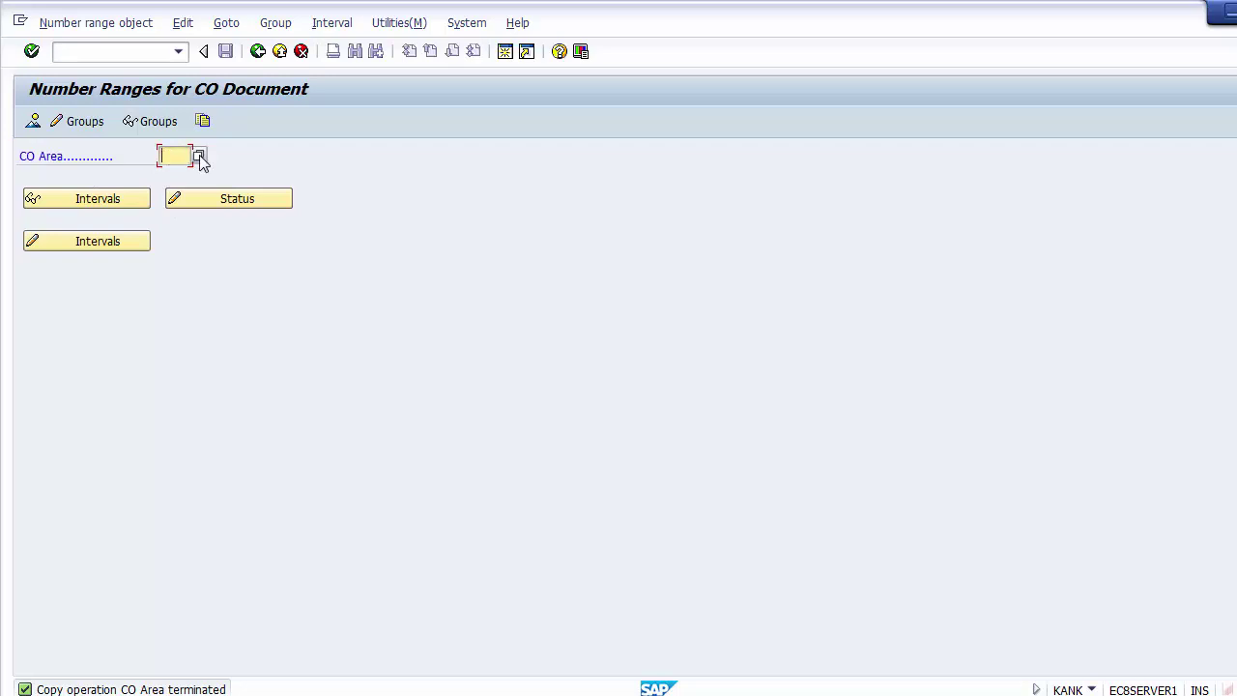
pyautogui.click(199, 157)
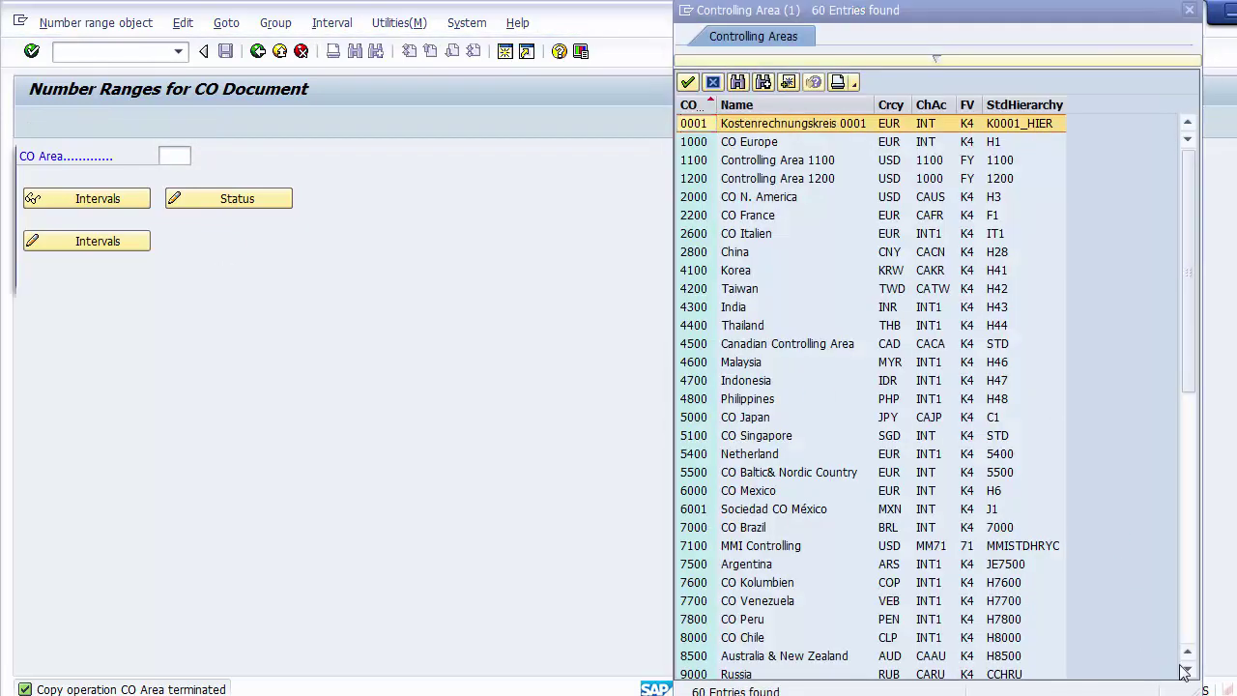
pyautogui.click(1190, 642)
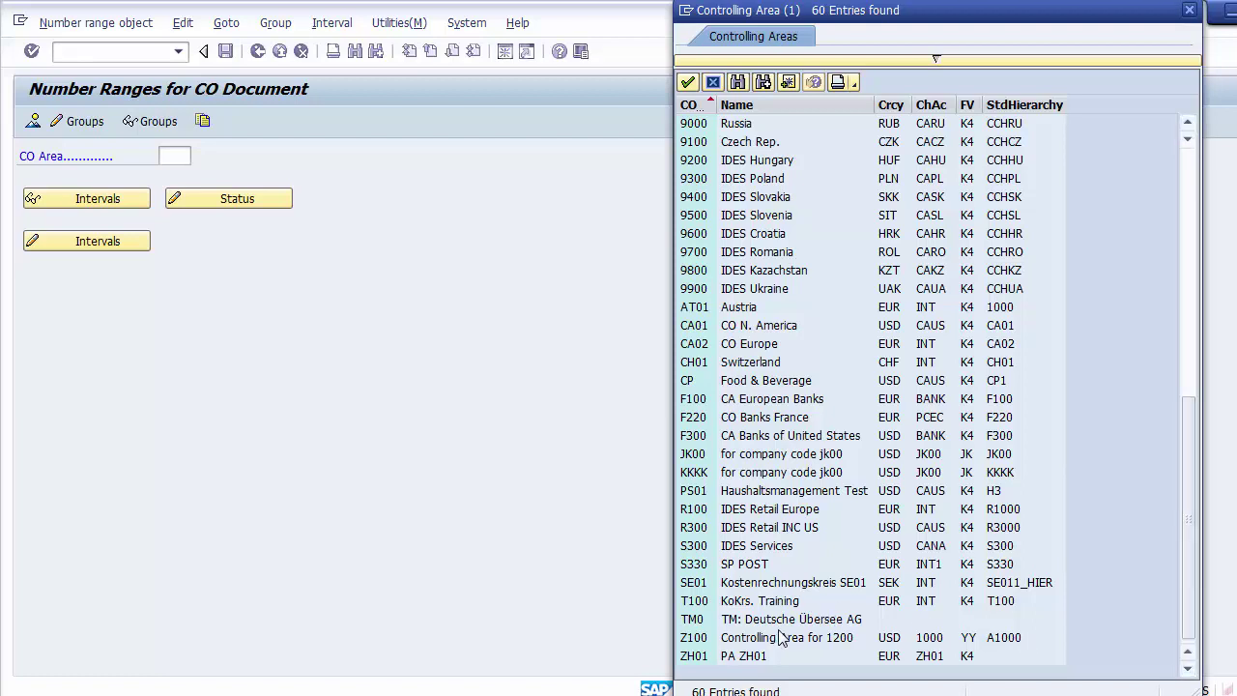
pyautogui.click(745, 641)
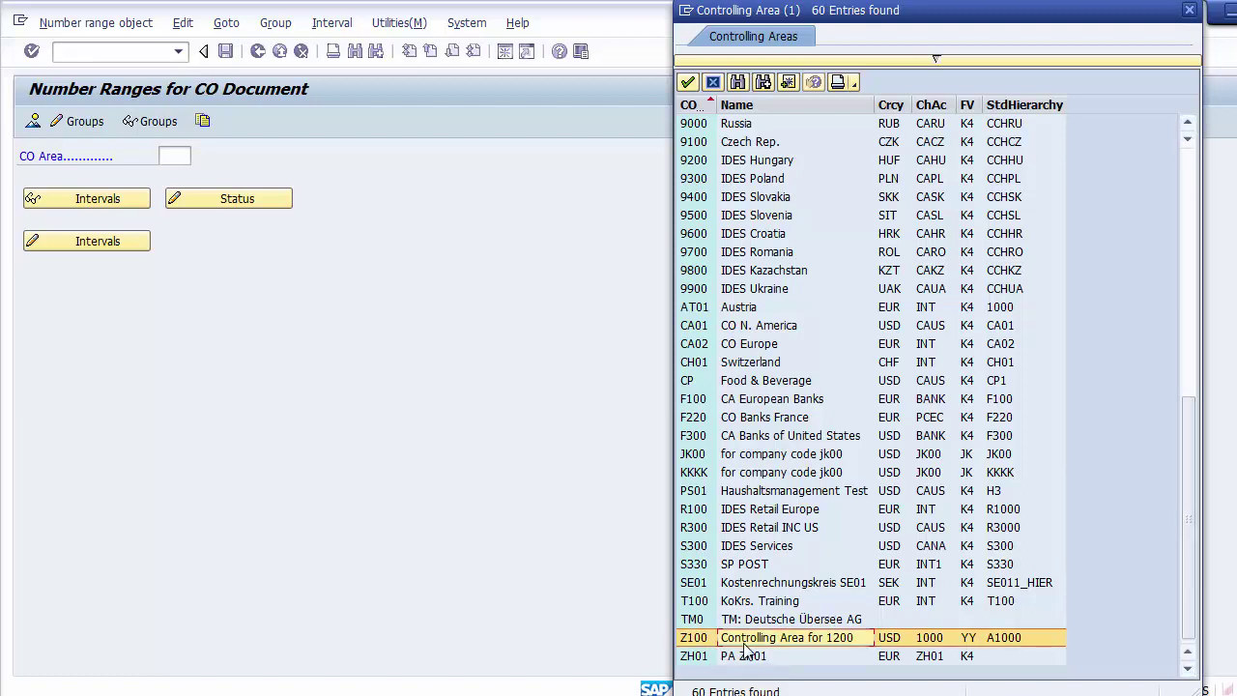
pyautogui.click(694, 640)
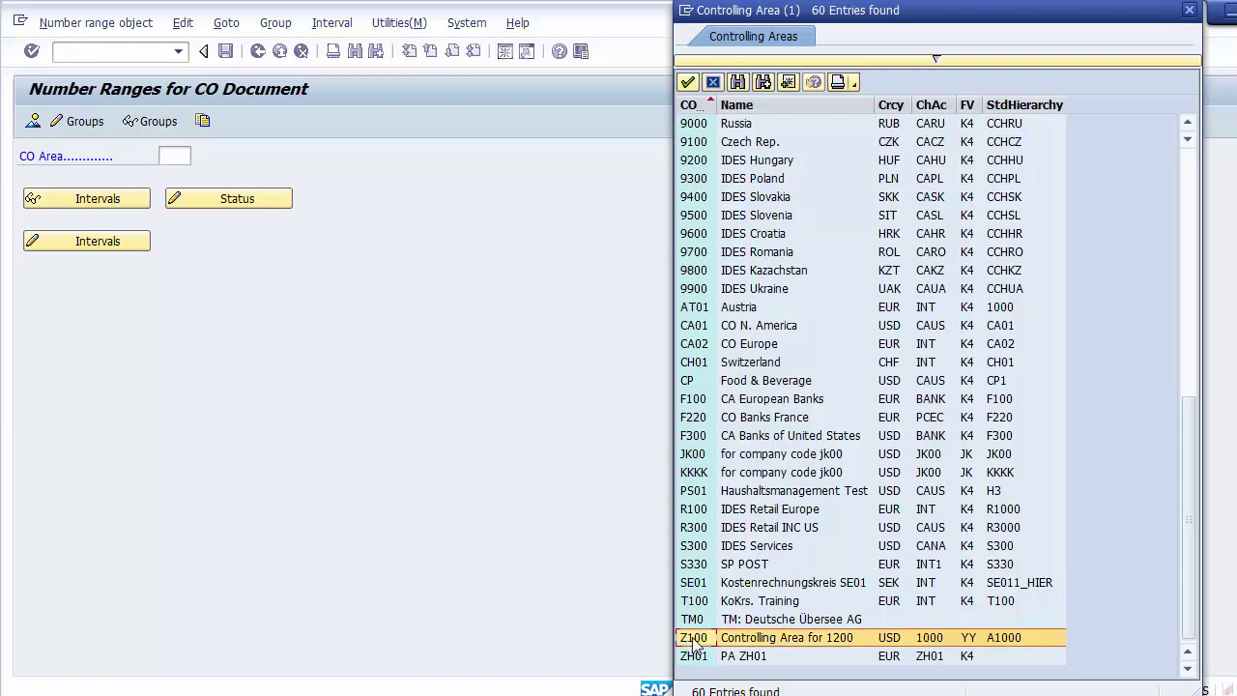
pyautogui.doubleClick(693, 640)
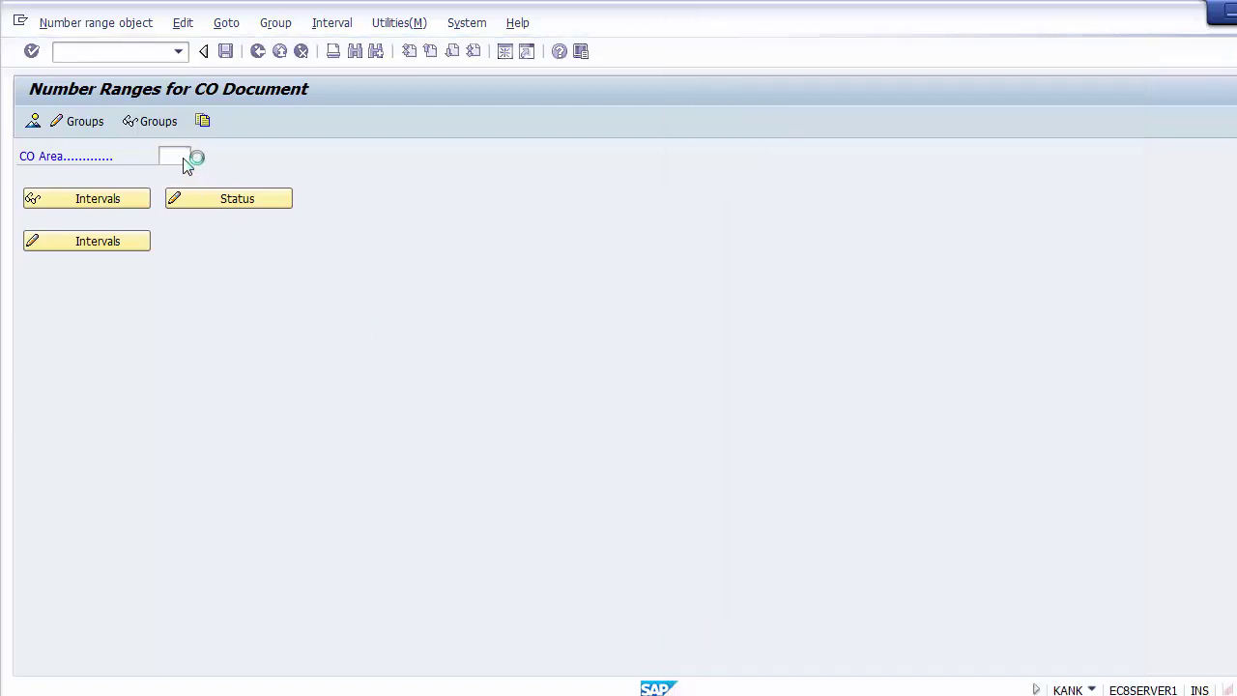
pyautogui.click(82, 201)
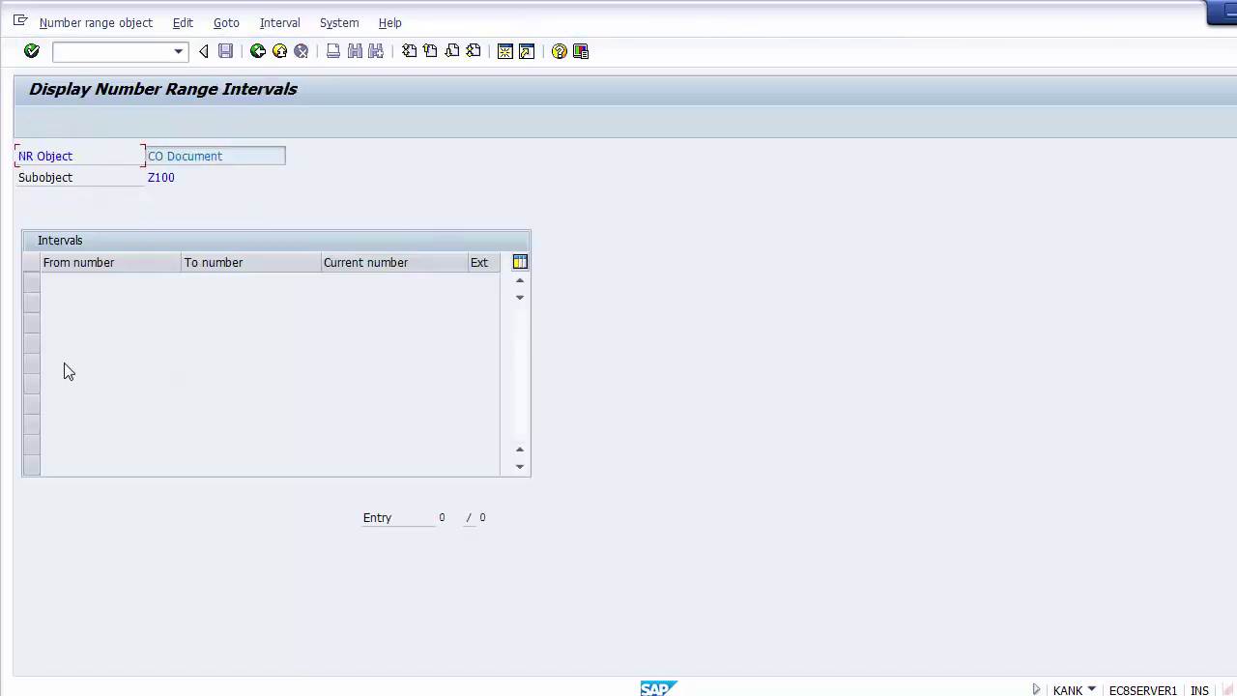
pyautogui.click(256, 60)
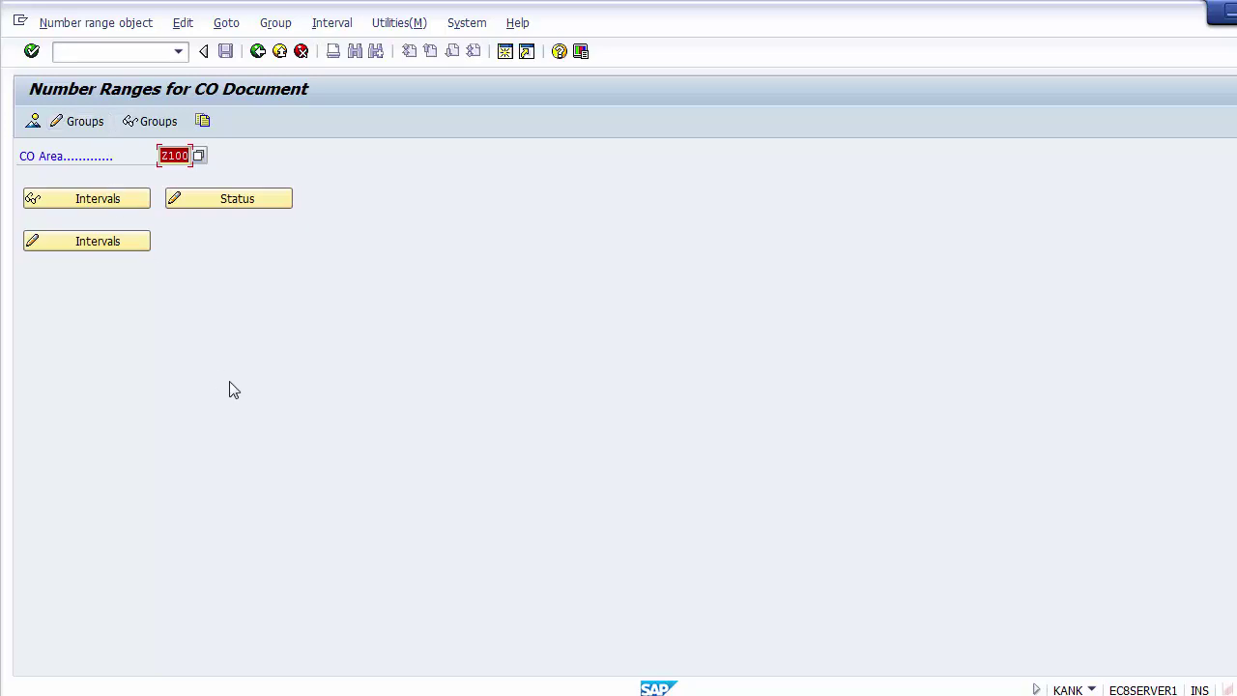
# Step: Open group maintenance for controlling area Z100 and start a new group with the text "Number Range for 1200"
pyautogui.click(85, 129)
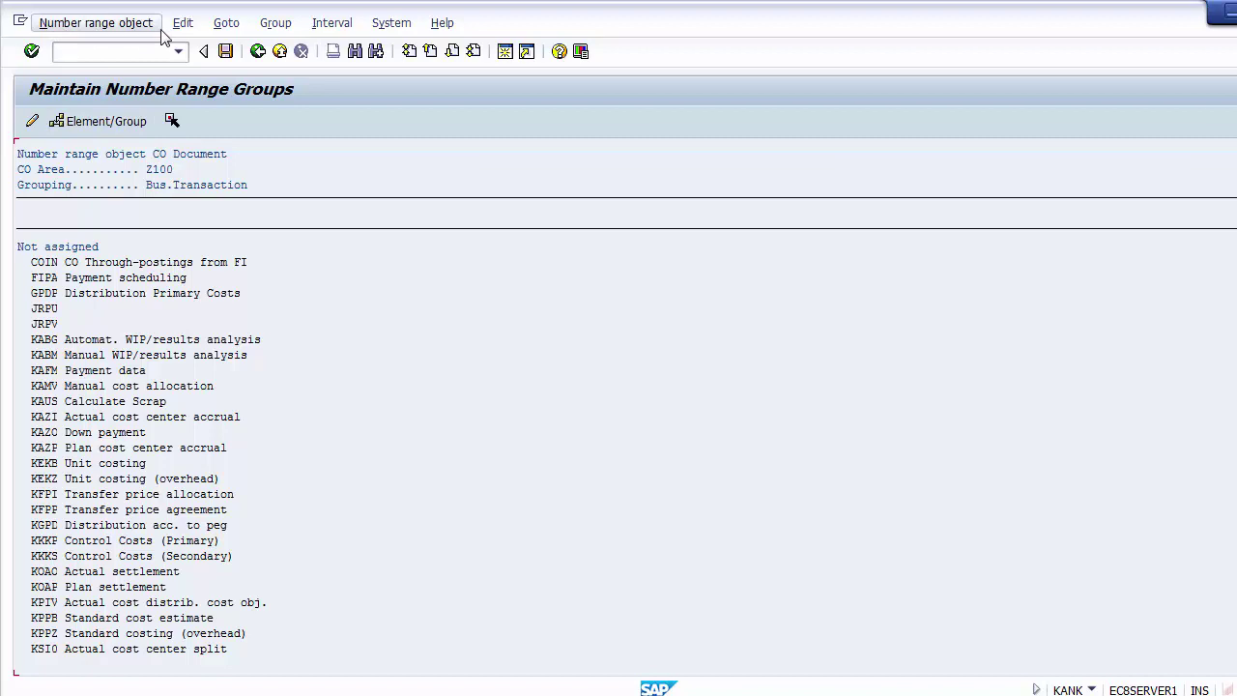
pyautogui.click(275, 24)
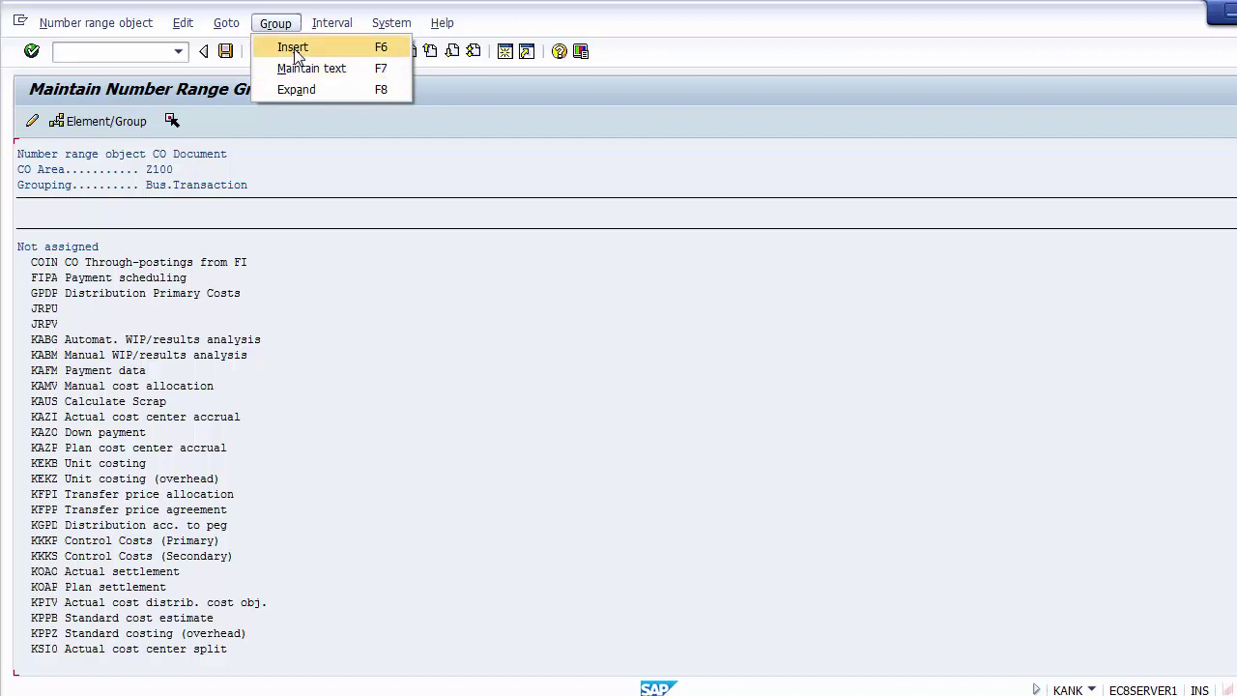
pyautogui.click(295, 50)
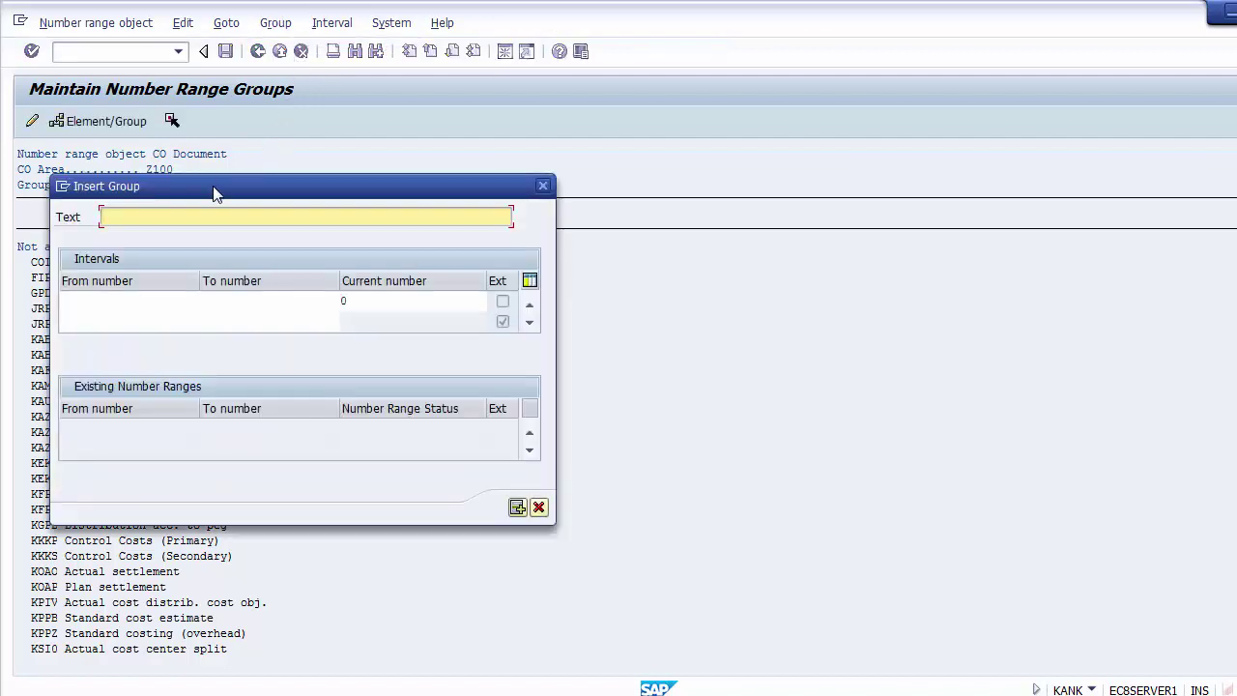
pyautogui.moveTo(214, 195); pyautogui.dragTo(256, 190)
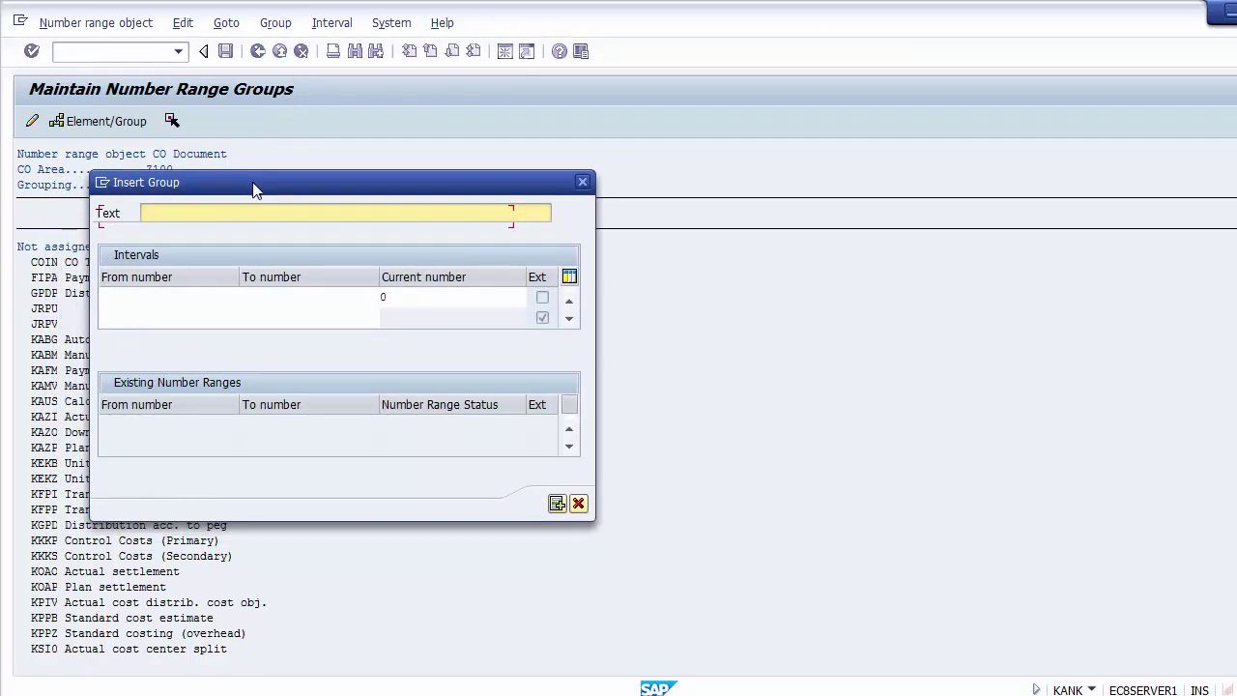
pyautogui.click(212, 210)
pyautogui.write('Number Range for 1200')
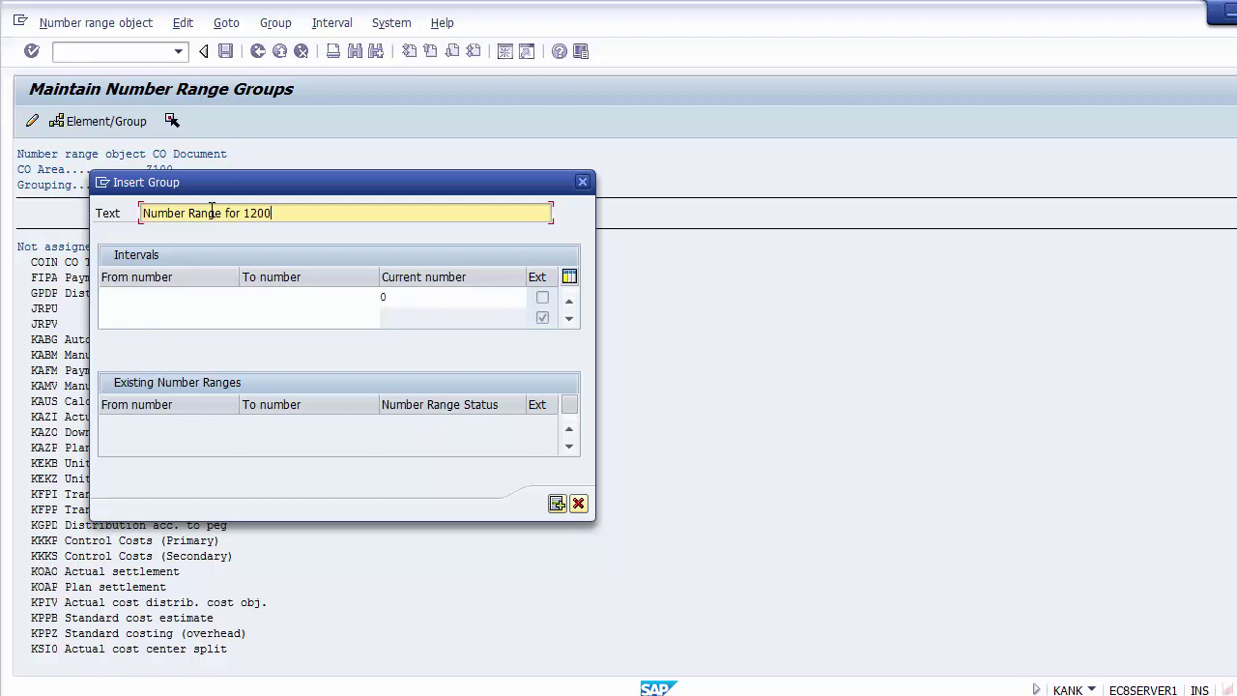
# Step: Set the start of the new group's first interval to 1000000
pyautogui.click(161, 295)
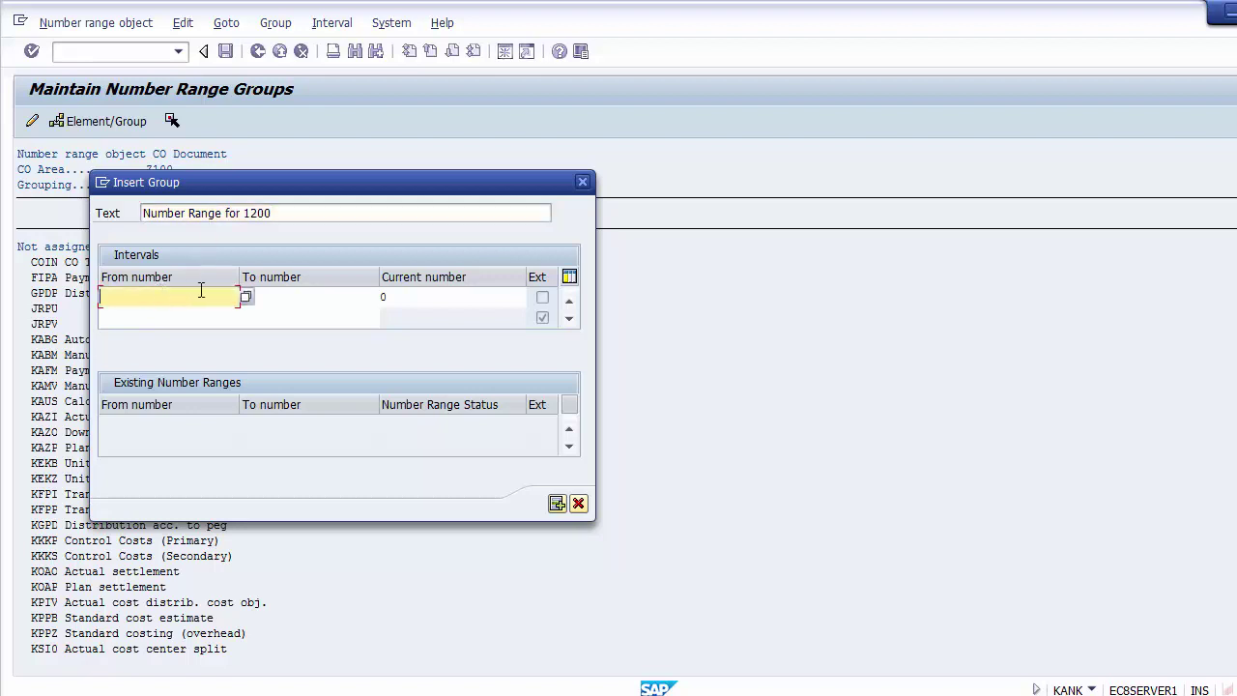
pyautogui.click(271, 295)
pyautogui.click(192, 295)
pyautogui.write('10000')
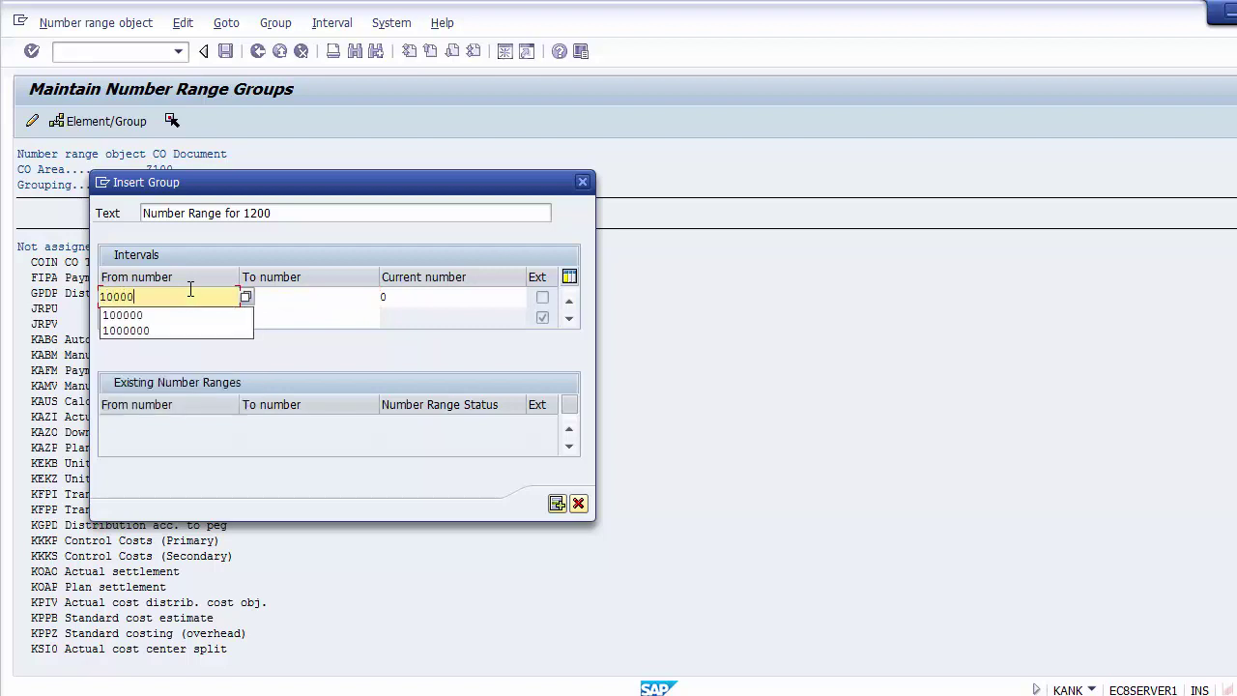
pyautogui.write('00')
pyautogui.press('Tab')
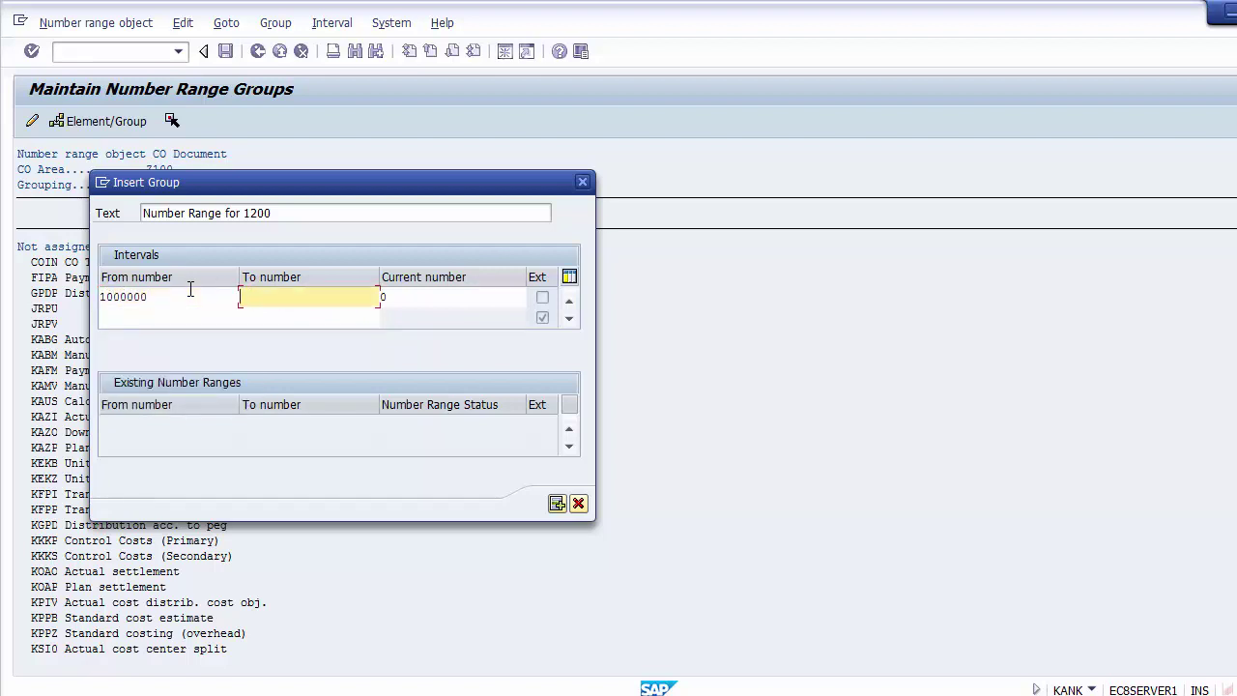
# Step: Set the end of the group's first interval to 1009999
pyautogui.write('10')
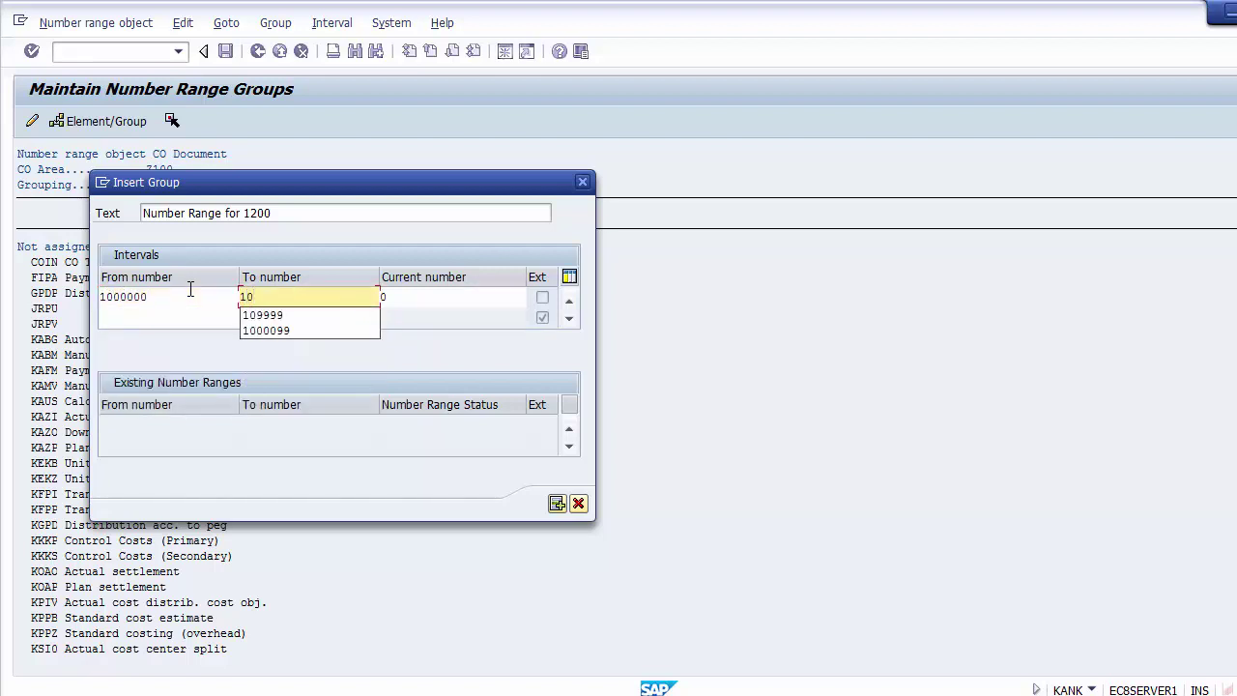
pyautogui.write('9')
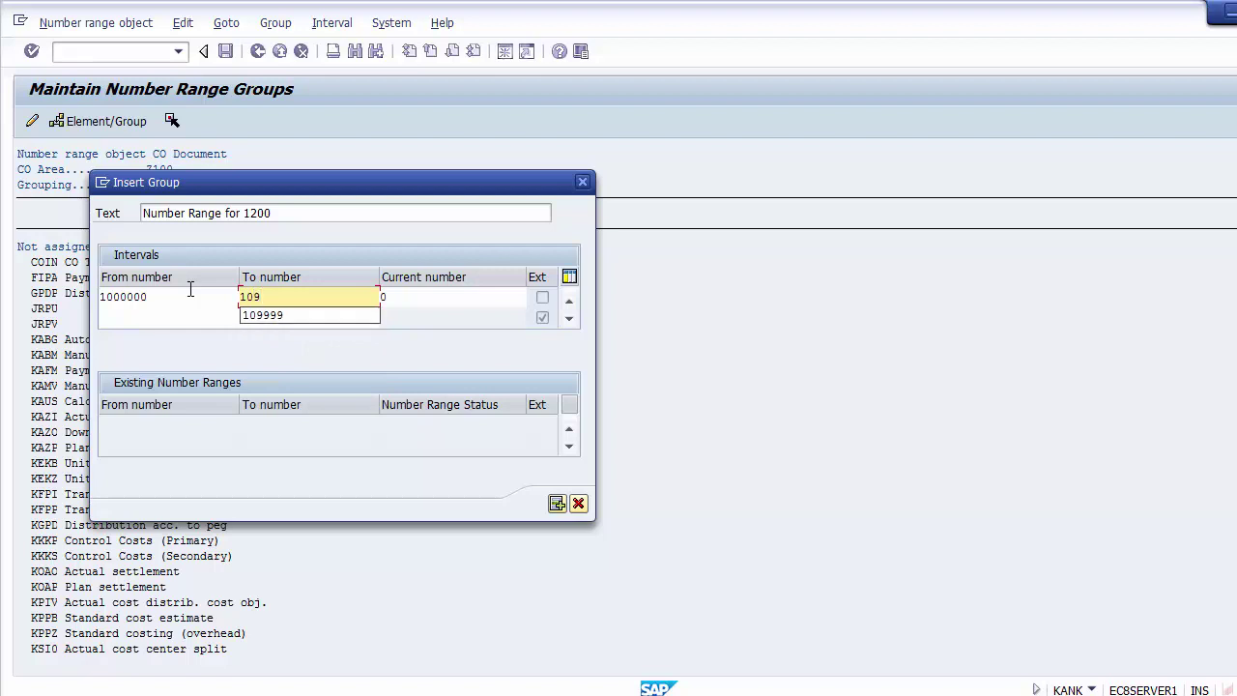
pyautogui.press('BackSpace')
pyautogui.press('Down')
pyautogui.press('Down')
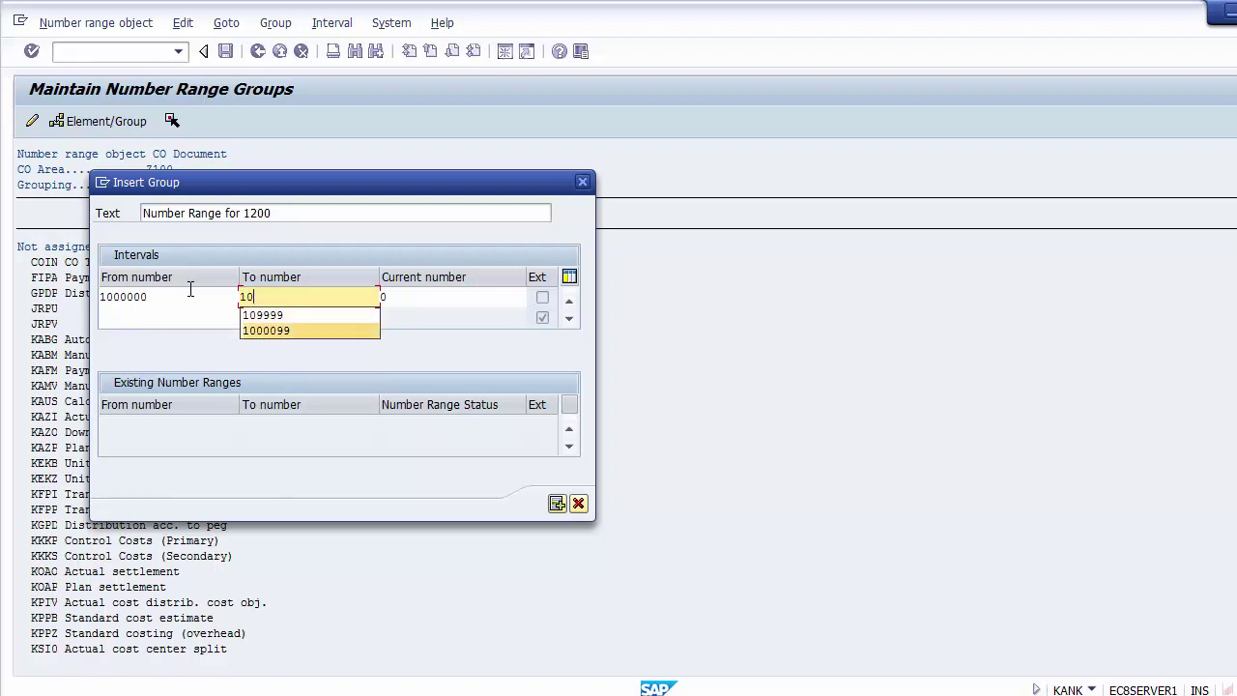
pyautogui.press('Return')
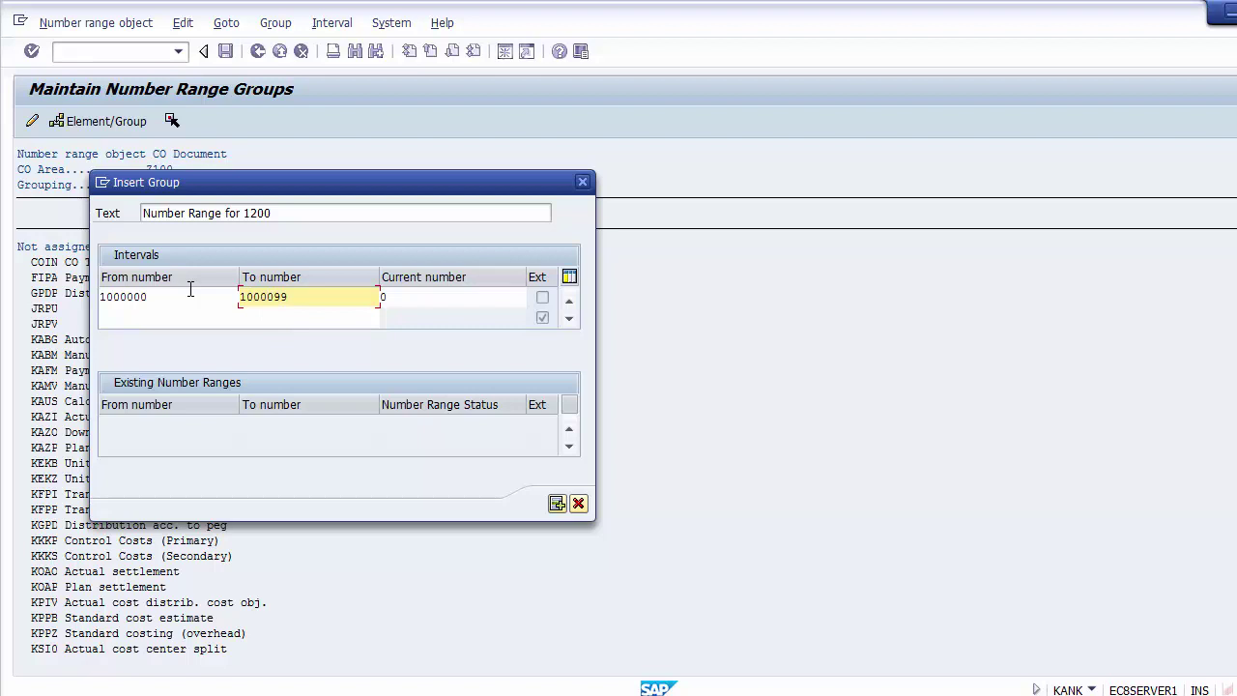
pyautogui.write('99')
pyautogui.press('Delete')
pyautogui.press('BackSpace')
pyautogui.click(151, 298)
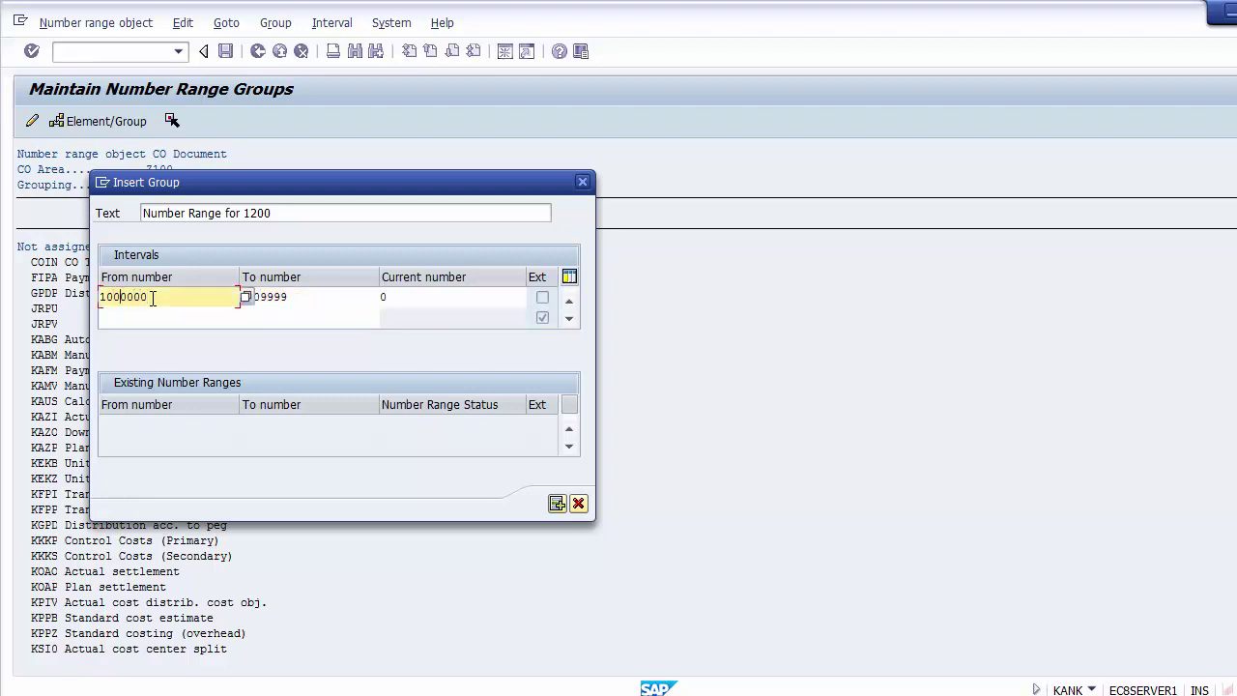
pyautogui.click(312, 298)
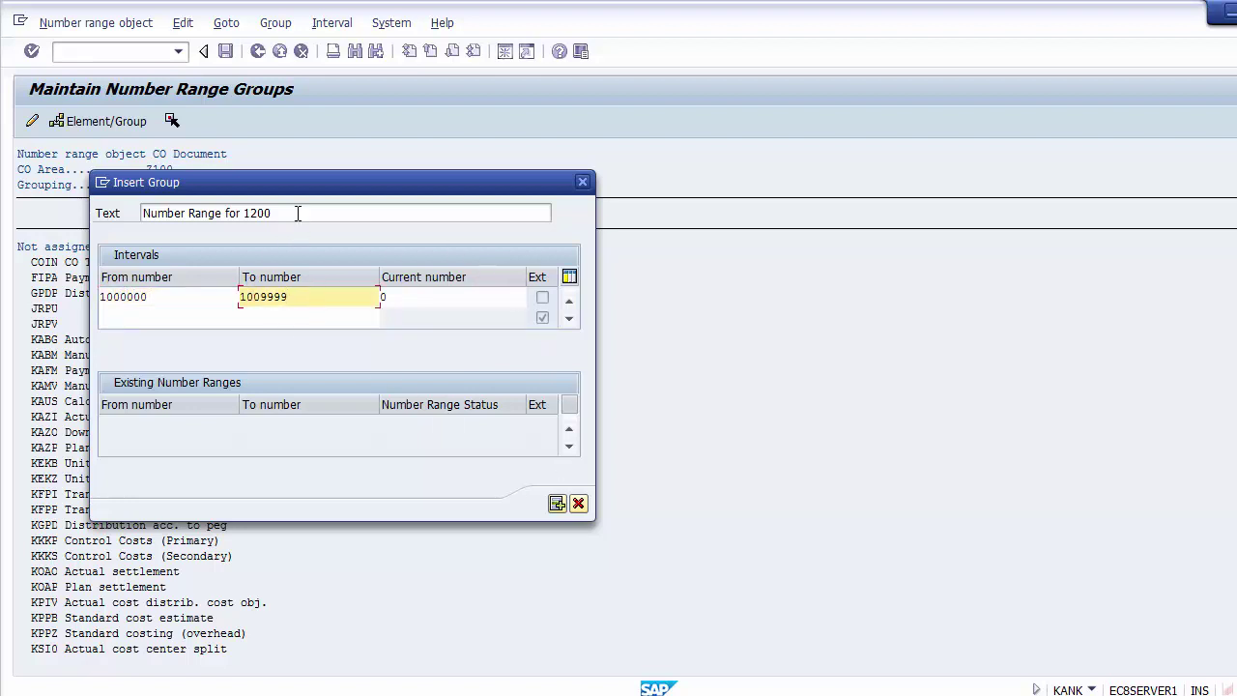
# Step: Include a second, external interval from 1100000 to 1109999 and add the group to the number range groups
pyautogui.moveTo(297, 214); pyautogui.dragTo(123, 215)
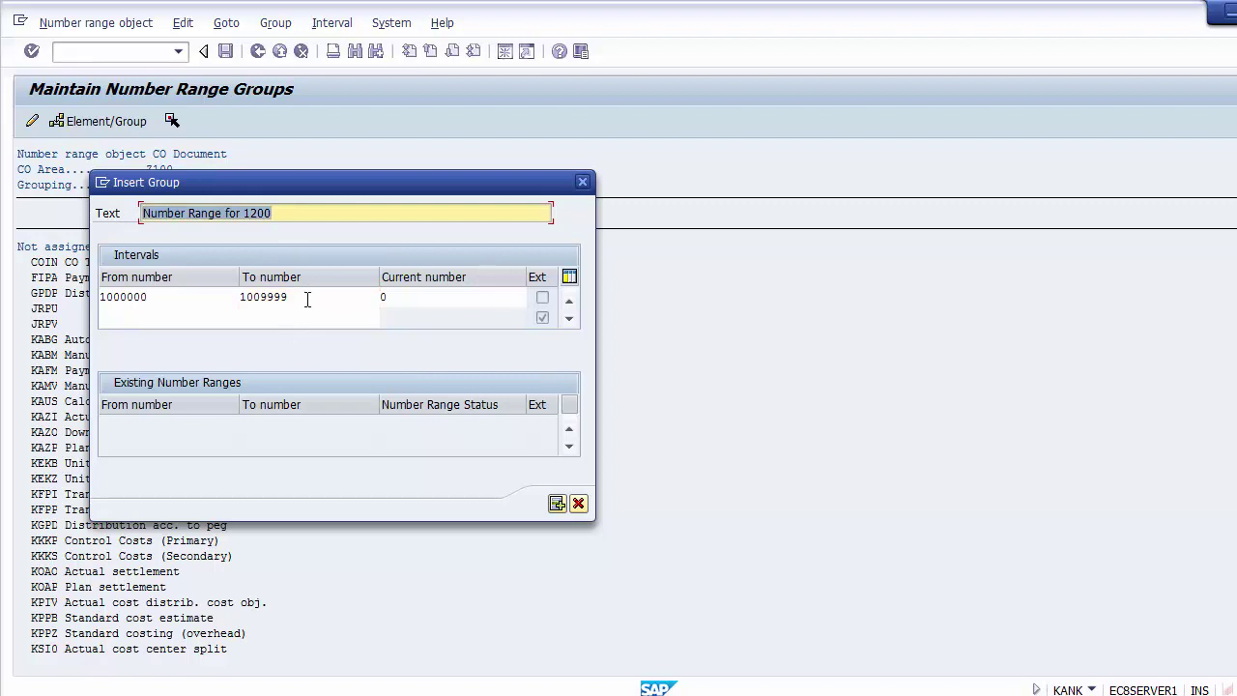
pyautogui.moveTo(308, 300); pyautogui.dragTo(124, 303)
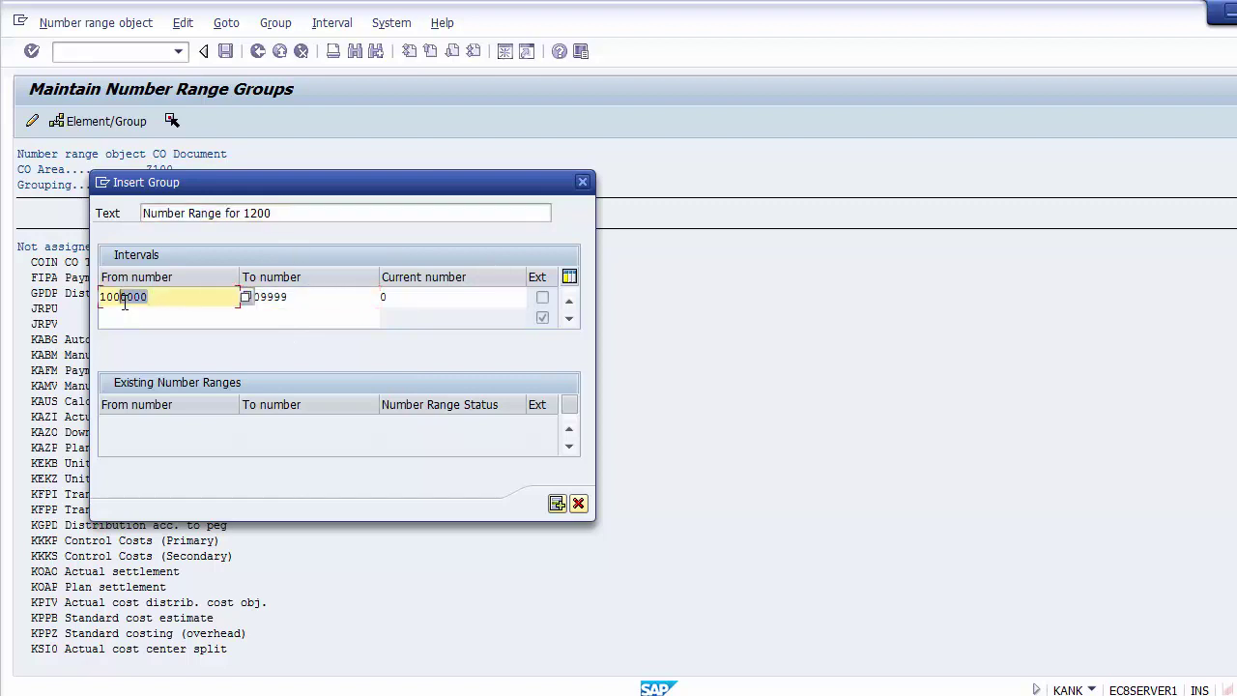
pyautogui.click(558, 503)
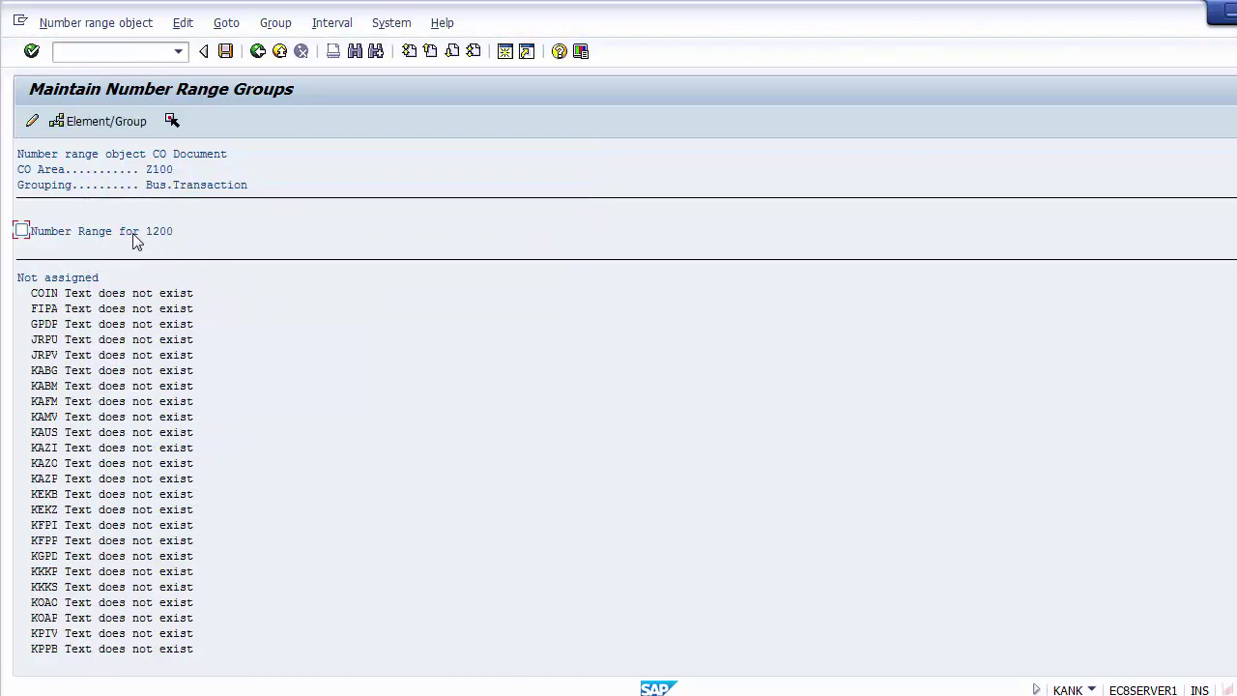
pyautogui.click(22, 231)
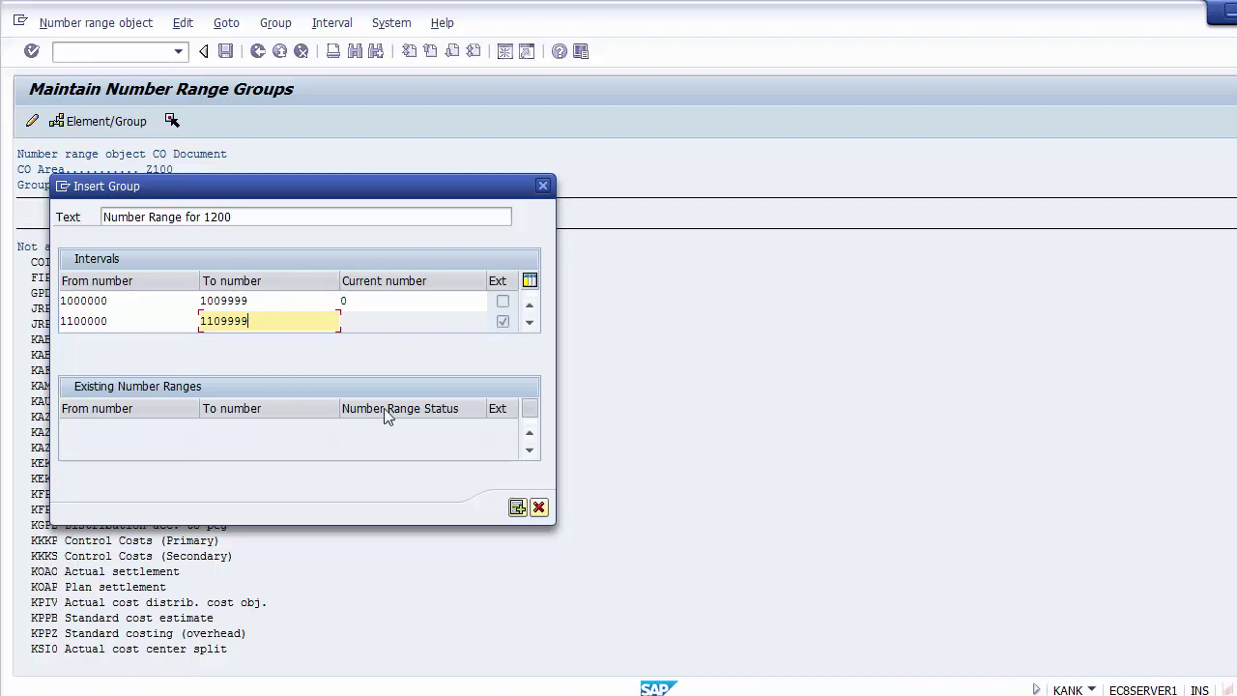
pyautogui.click(517, 507)
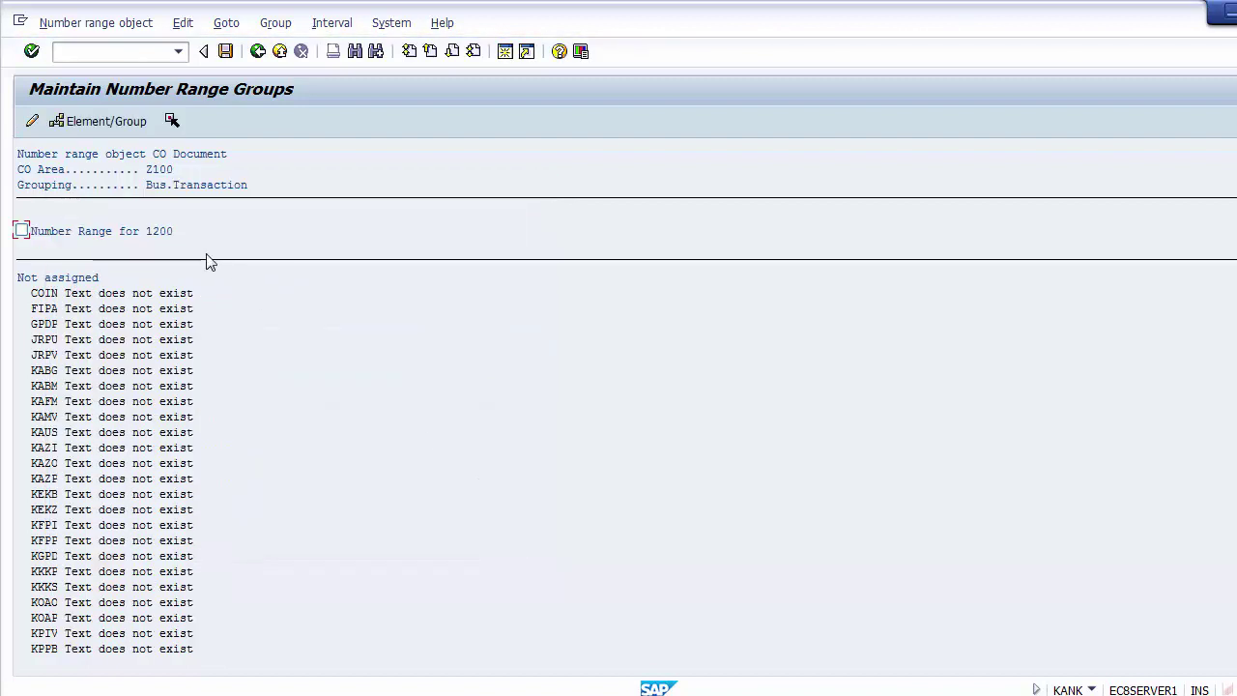
# Step: Assign the unassigned business transaction COIN to the group Number Range for 1200
pyautogui.click(53, 233)
pyautogui.click(22, 232)
pyautogui.click(55, 293)
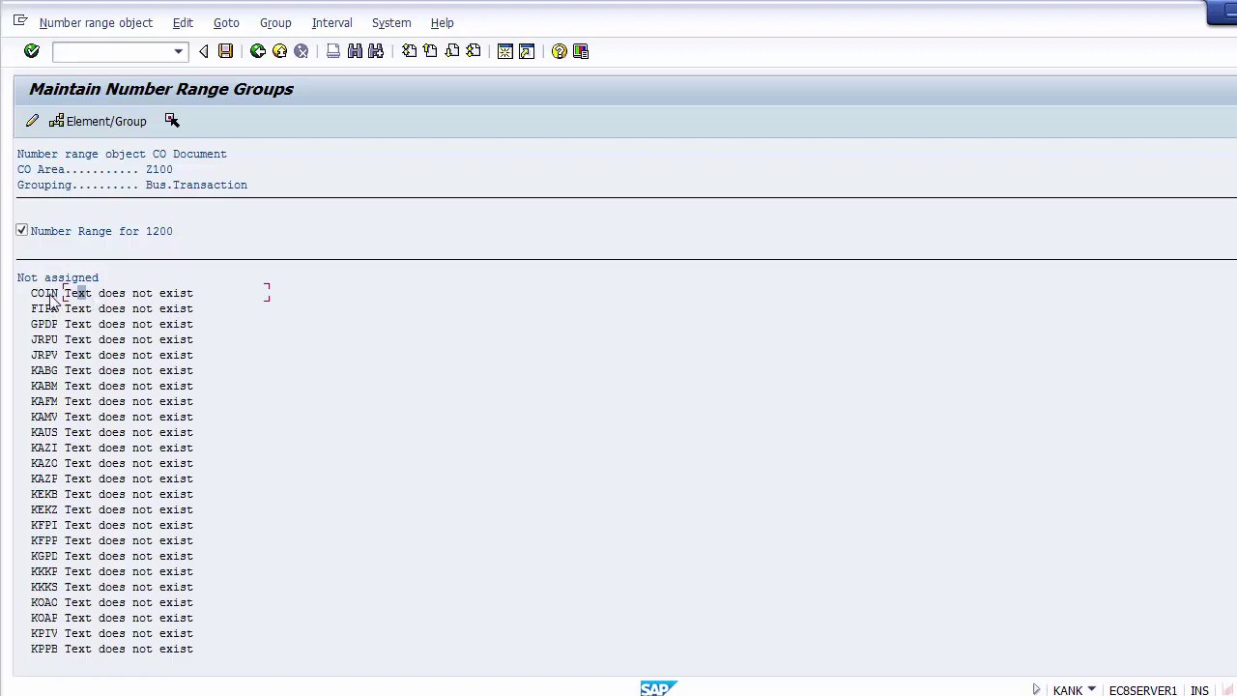
pyautogui.click(47, 298)
pyautogui.click(102, 293)
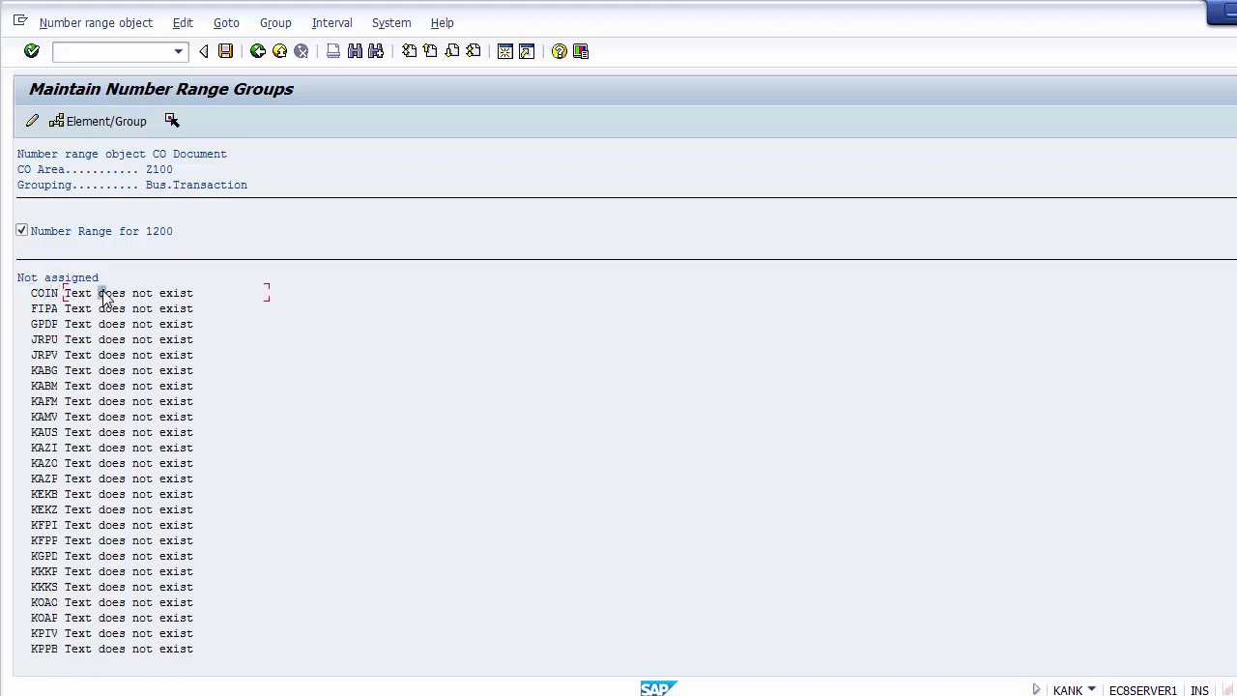
pyautogui.click(46, 294)
pyautogui.click(53, 296)
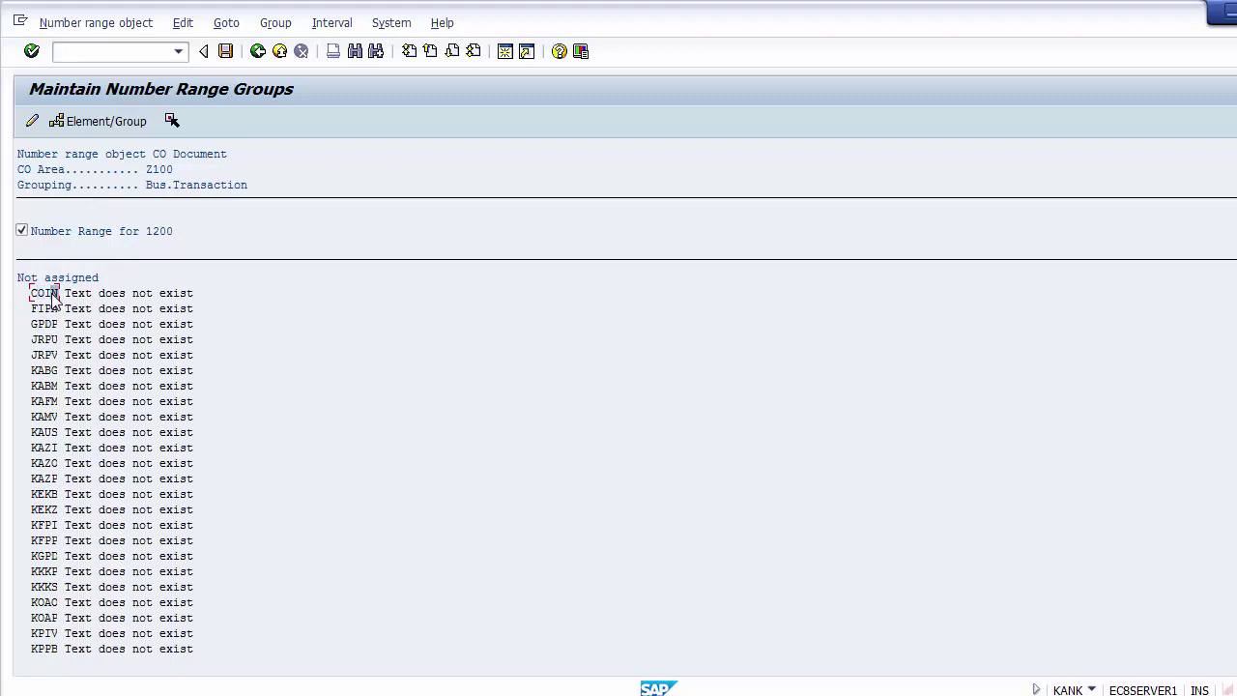
pyautogui.click(172, 121)
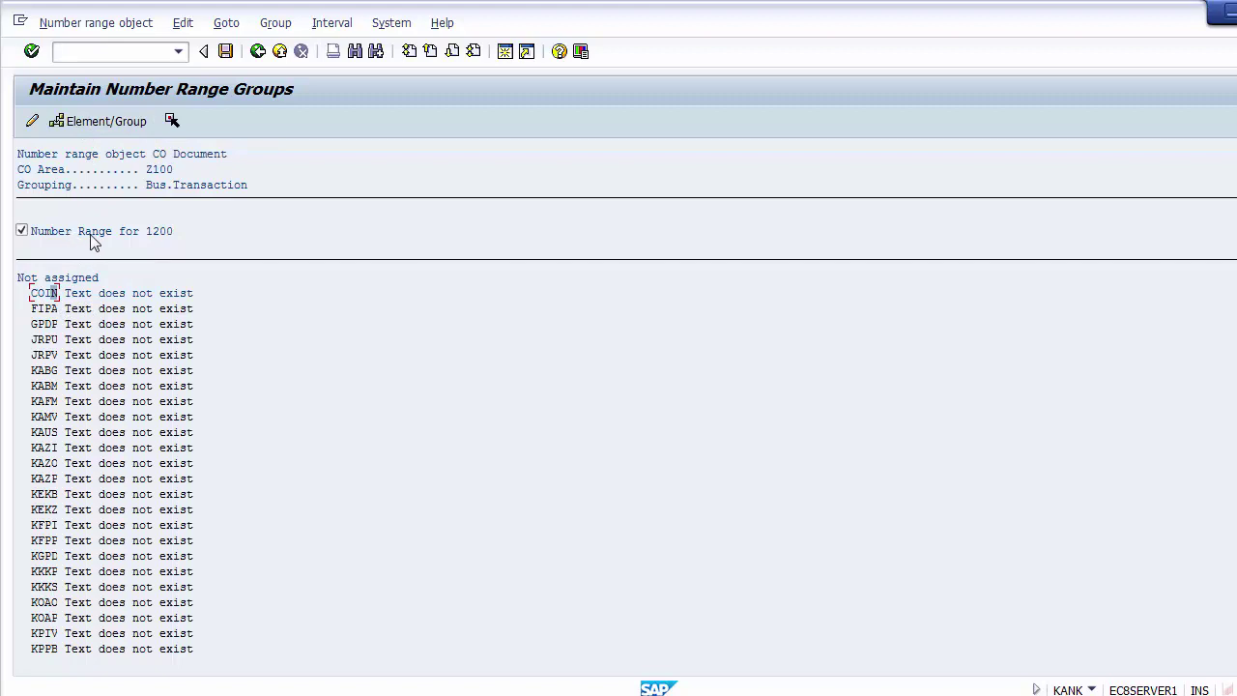
pyautogui.click(84, 121)
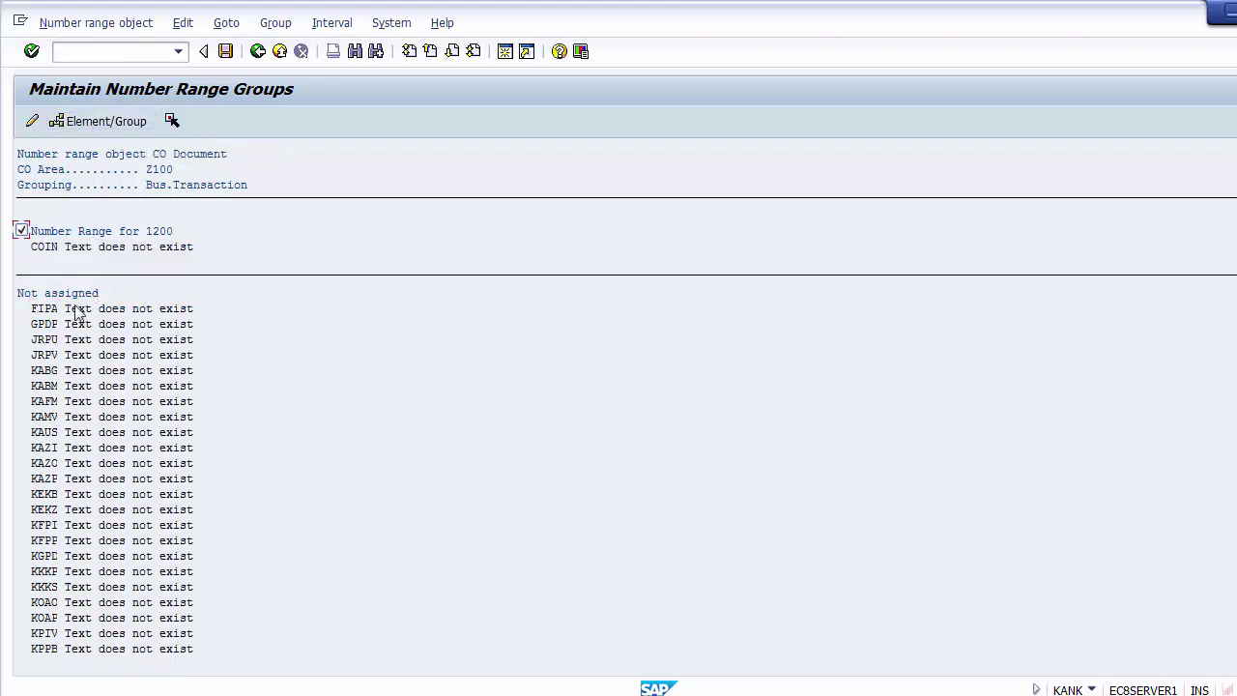
# Step: Save the number range group with its COIN assignment and return to the initial screen for CO document number ranges
pyautogui.click(44, 308)
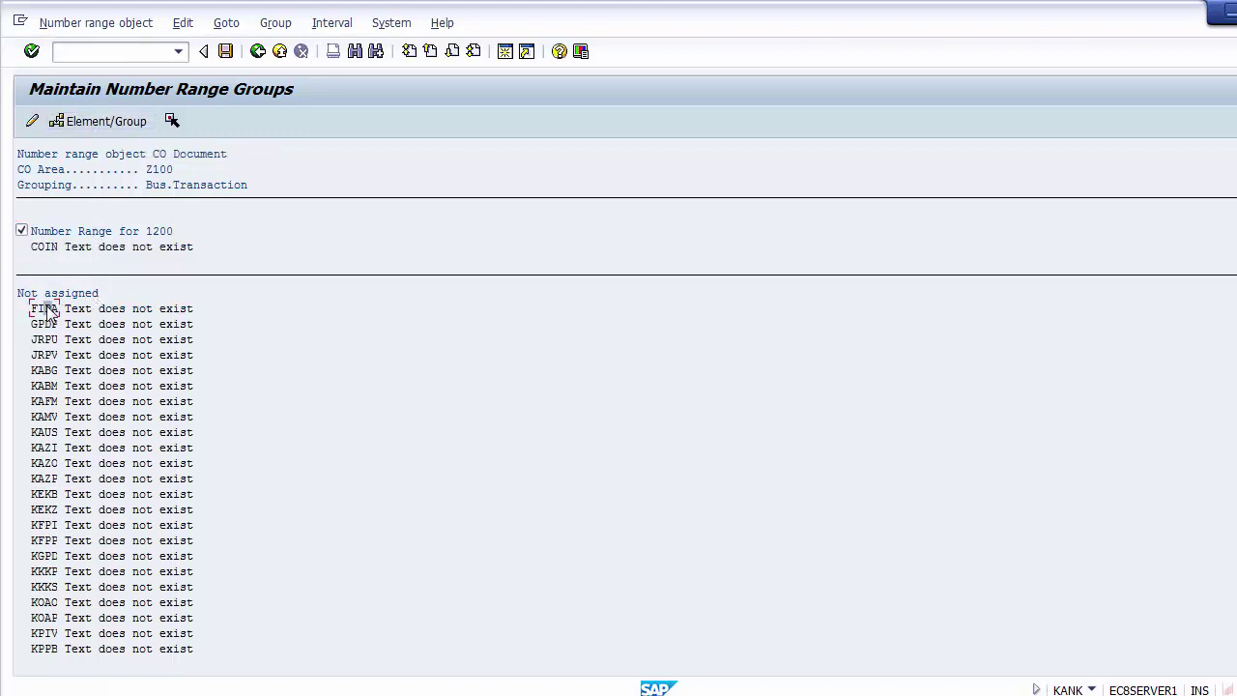
pyautogui.click(49, 247)
pyautogui.click(183, 233)
pyautogui.click(49, 248)
pyautogui.press('pagedown')
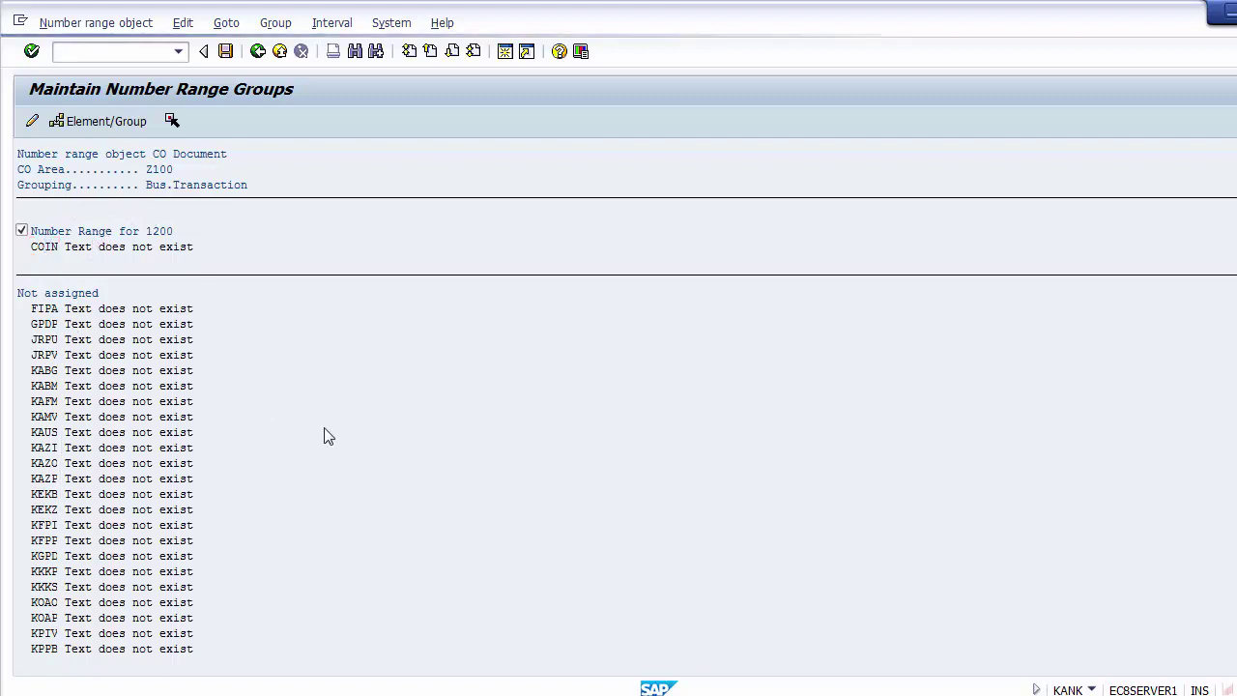
pyautogui.press('pageup')
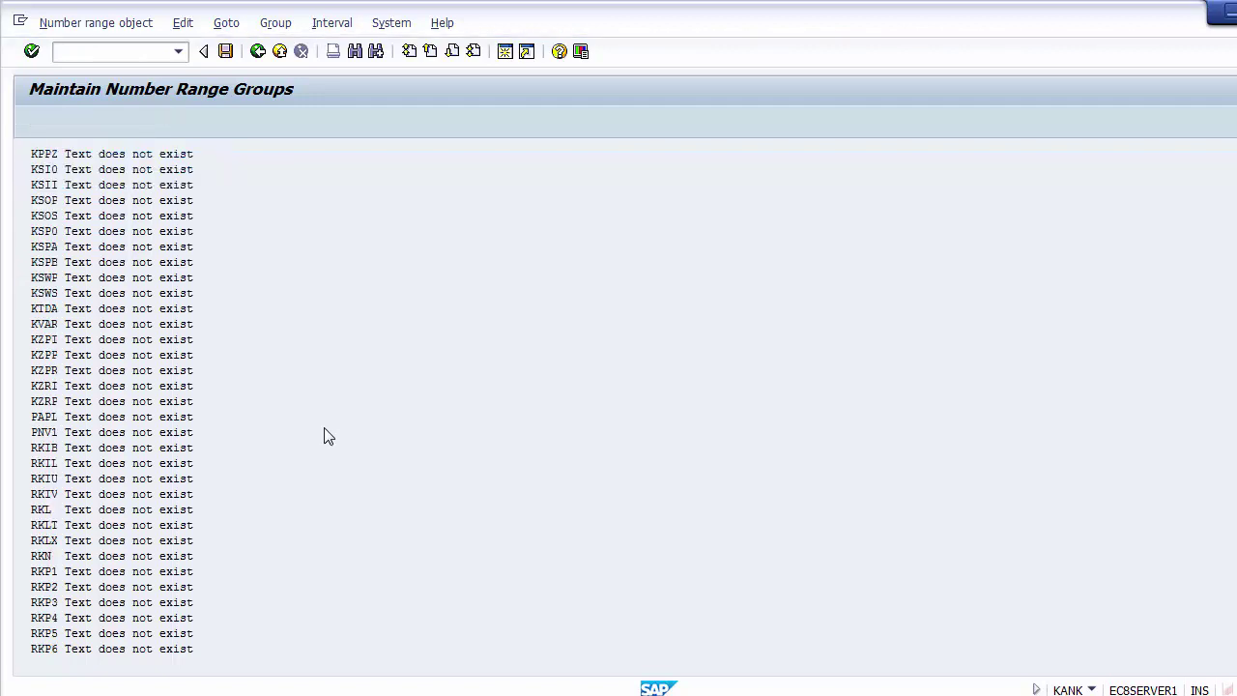
pyautogui.click(226, 53)
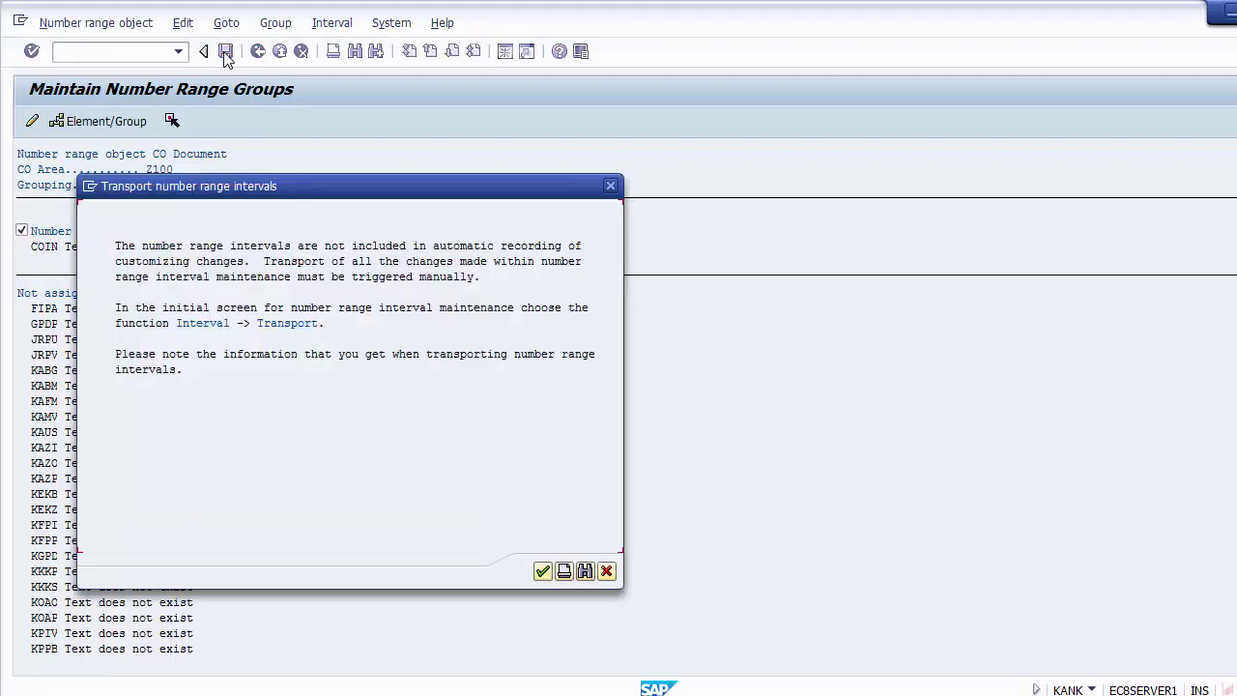
pyautogui.click(543, 572)
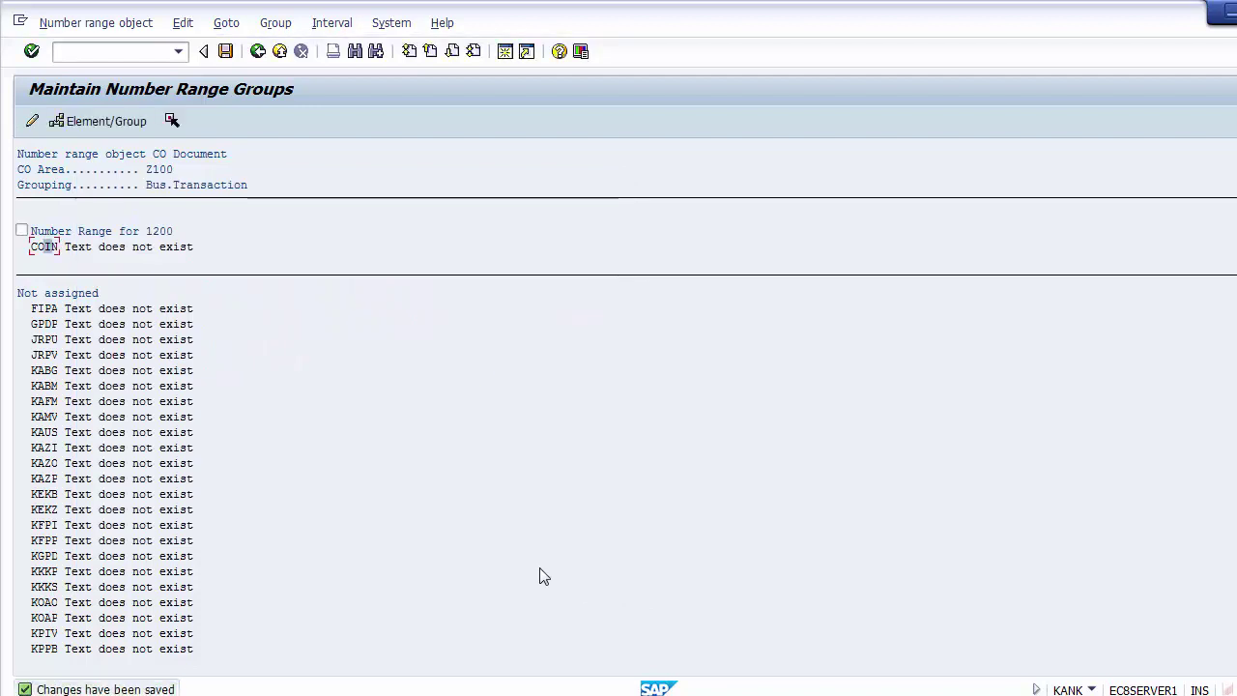
pyautogui.click(83, 248)
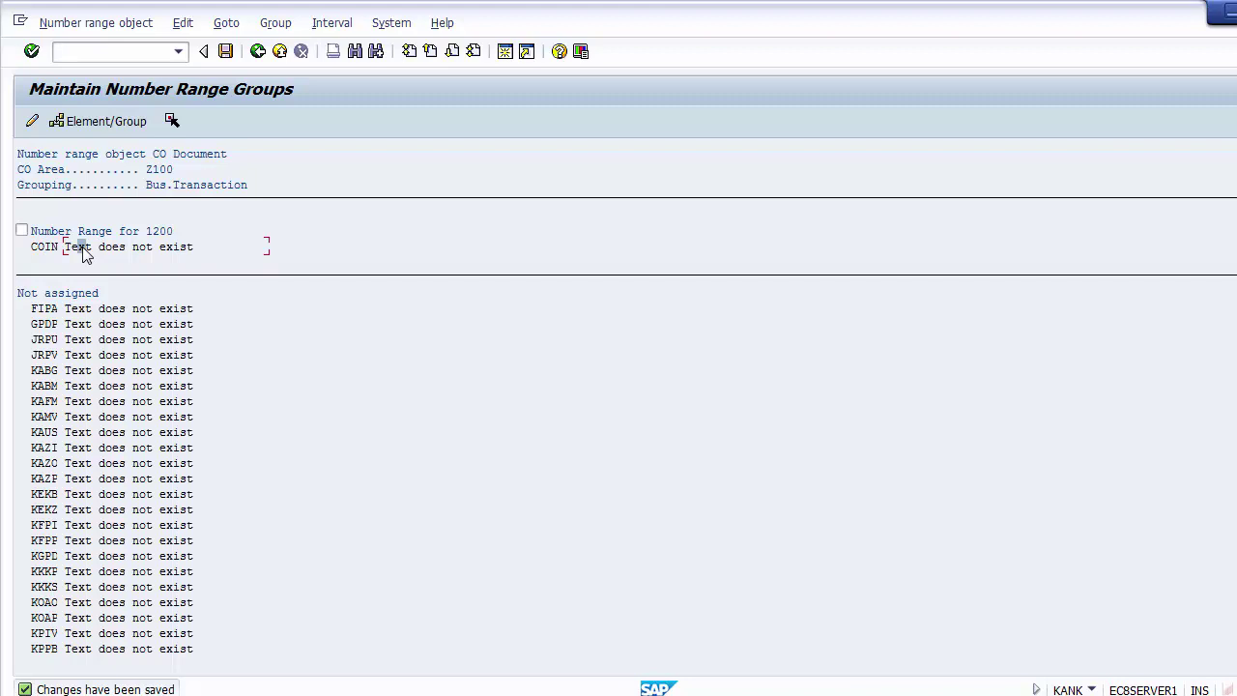
pyautogui.click(255, 60)
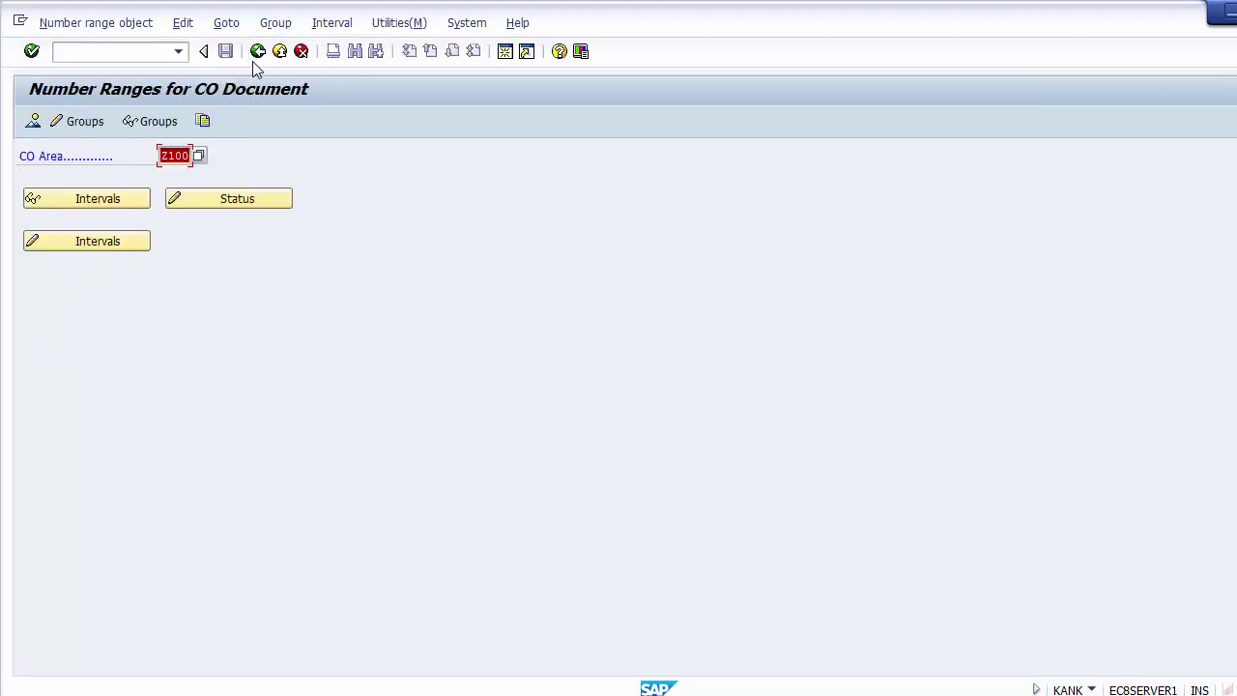
# Step: Display the number range groups of Z100, check the elements under Number Range for 1200 and Non-Assigned Elements, and go back
pyautogui.click(143, 127)
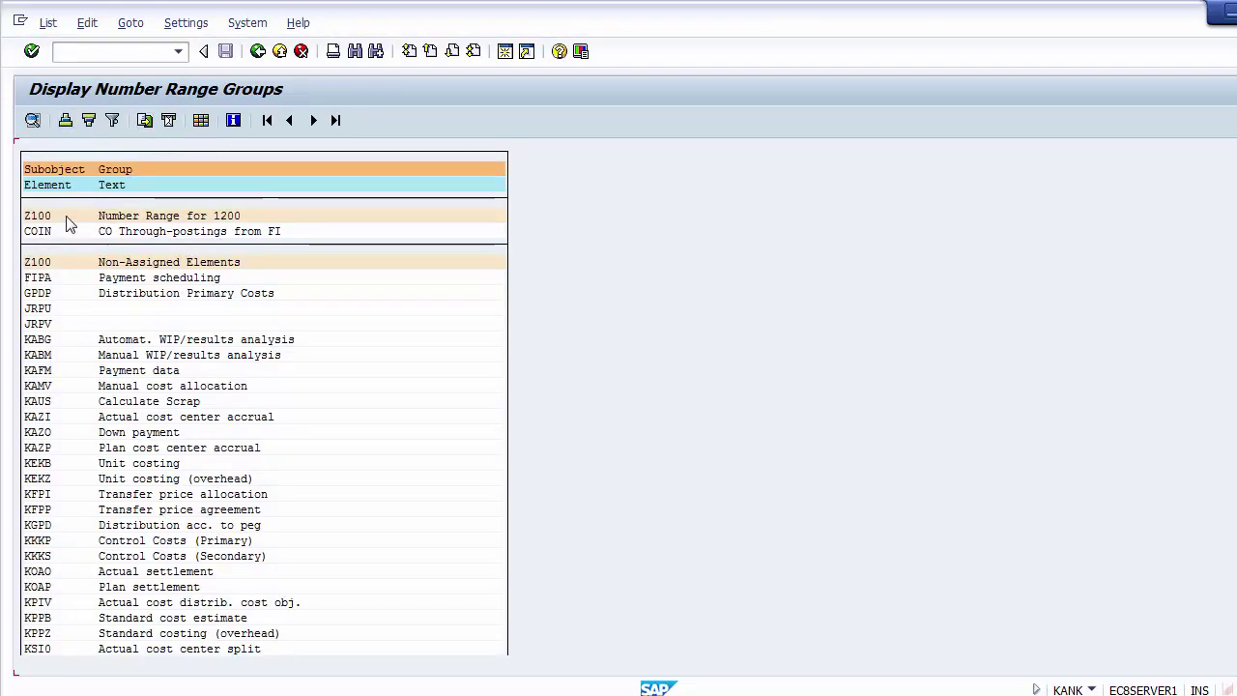
pyautogui.click(218, 217)
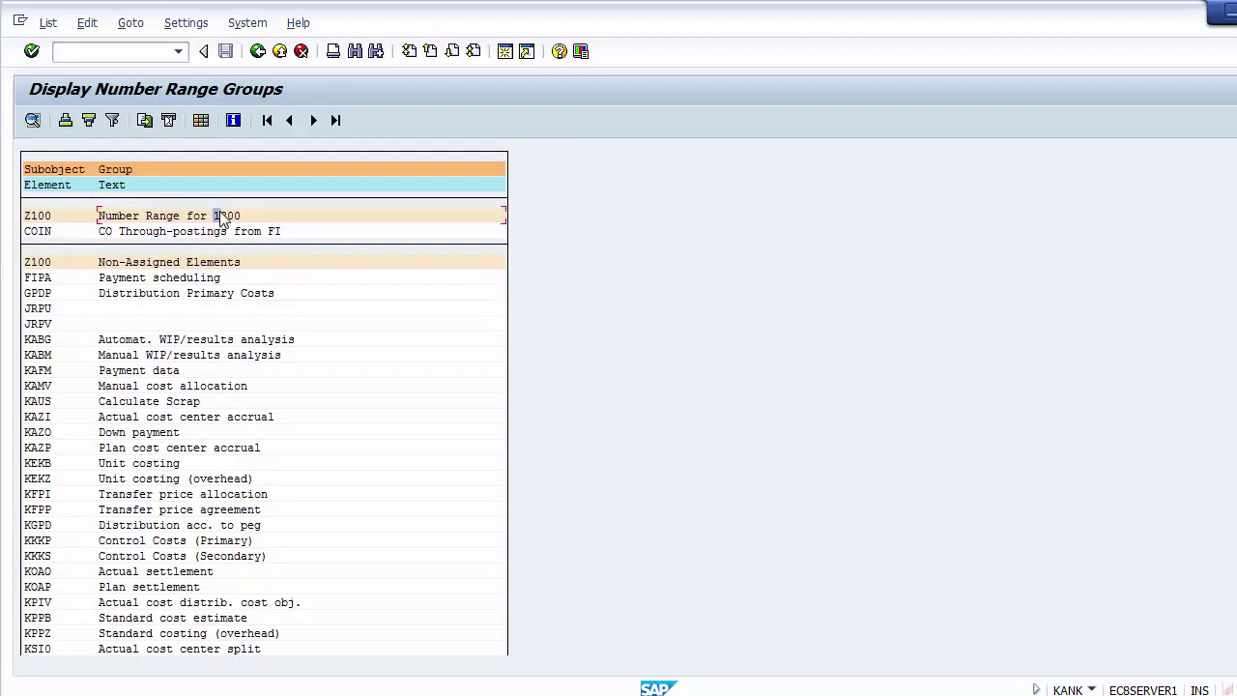
pyautogui.click(68, 234)
pyautogui.click(42, 218)
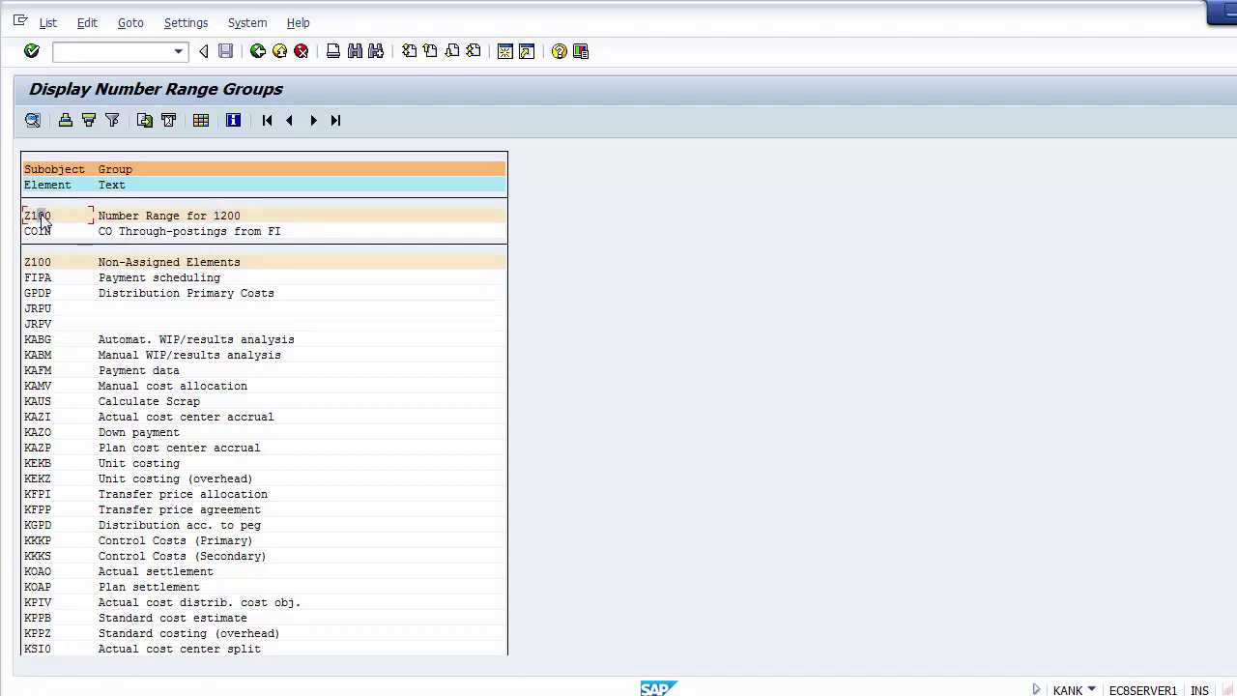
pyautogui.click(103, 265)
pyautogui.click(258, 52)
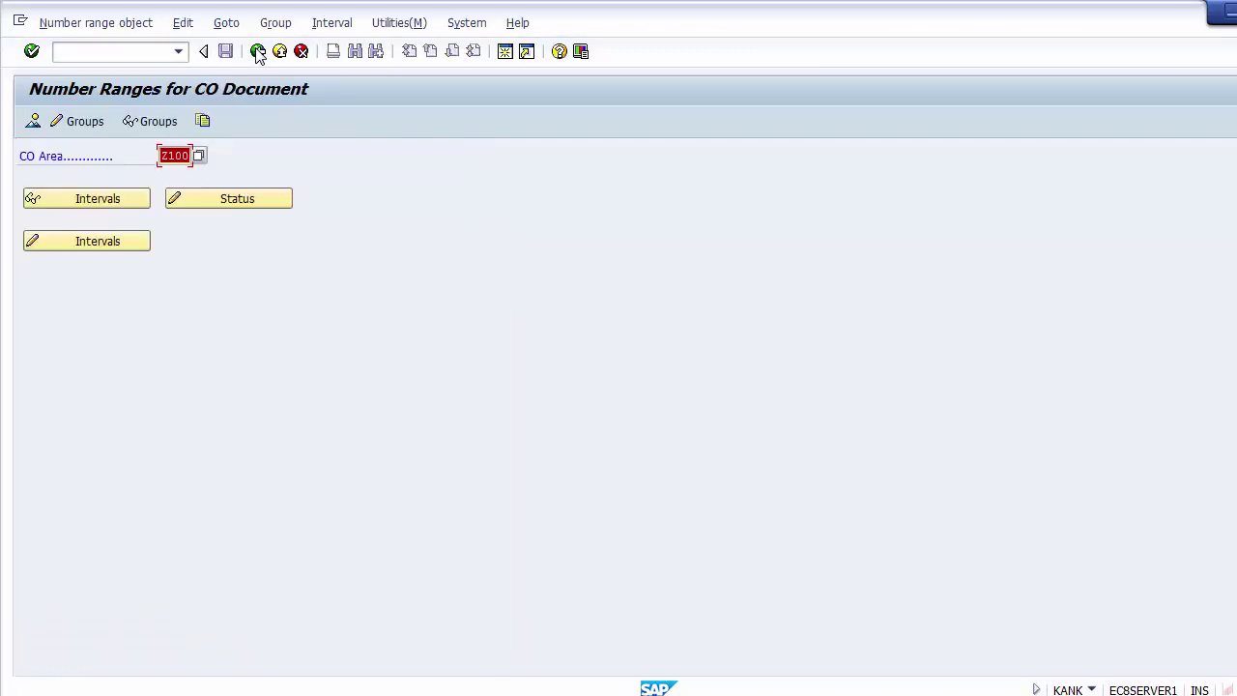
# Step: Leave the CO document number ranges, switch to the PowerPoint presentation and advance to the Maintain Versions slide
pyautogui.click(258, 52)
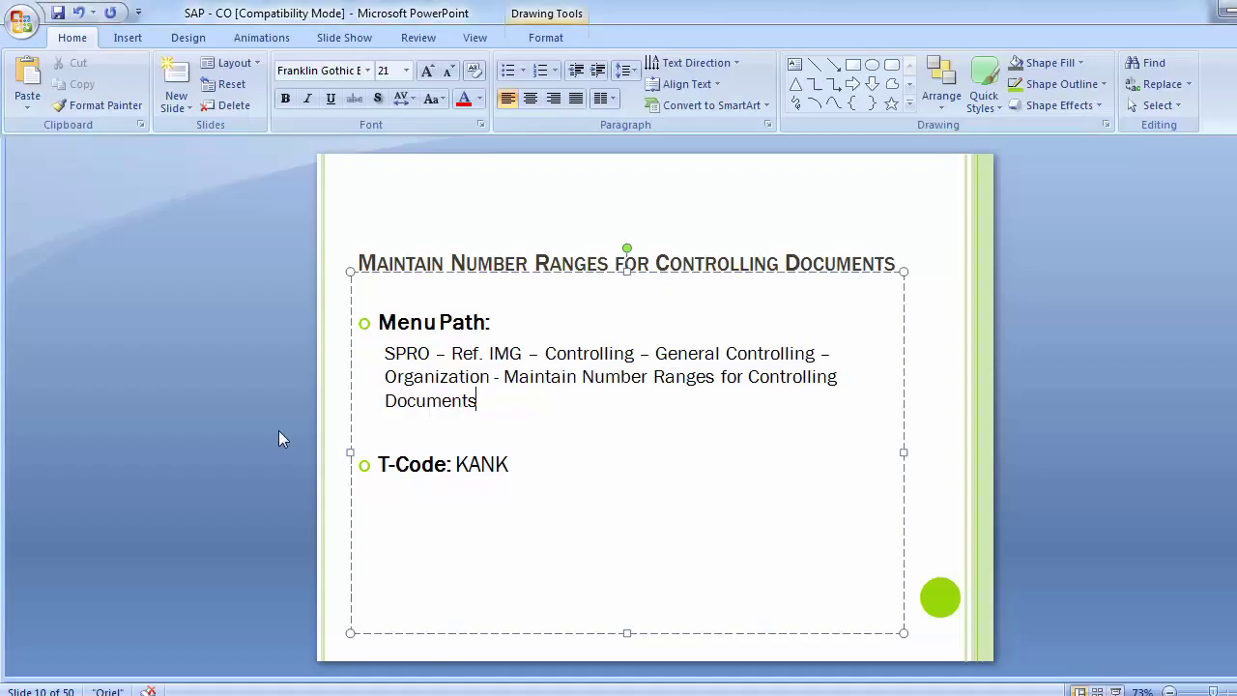
pyautogui.click(133, 361)
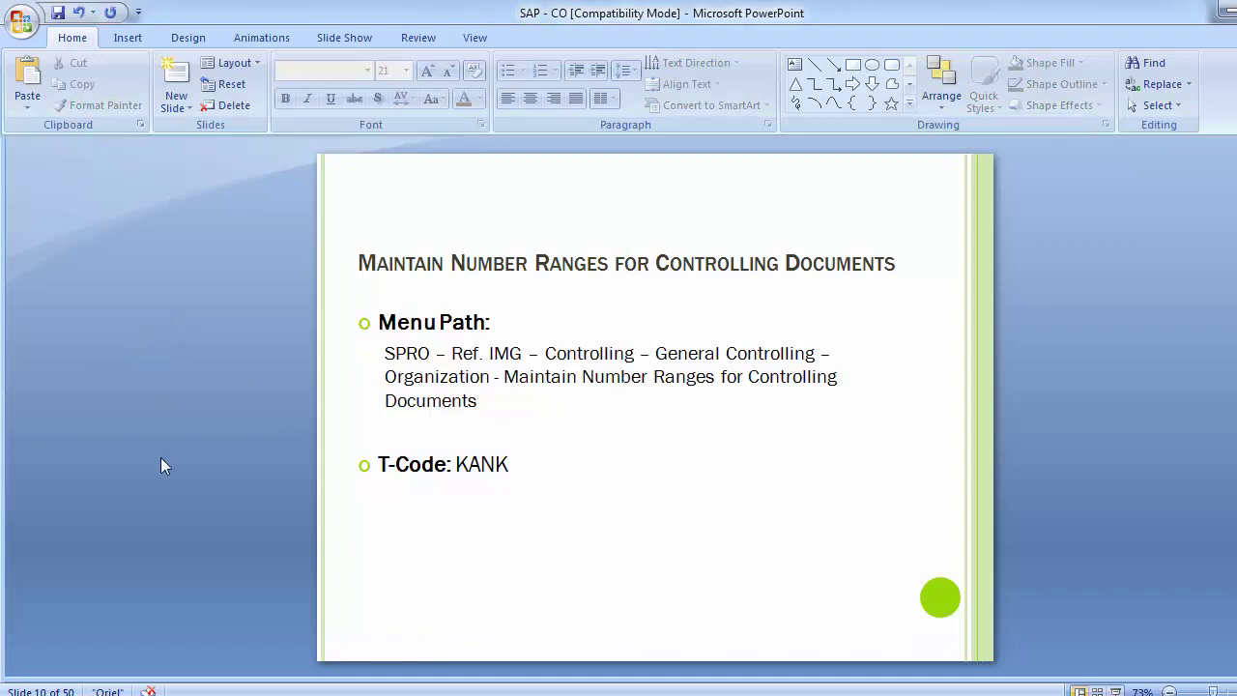
pyautogui.scroll(-1, 161, 459)
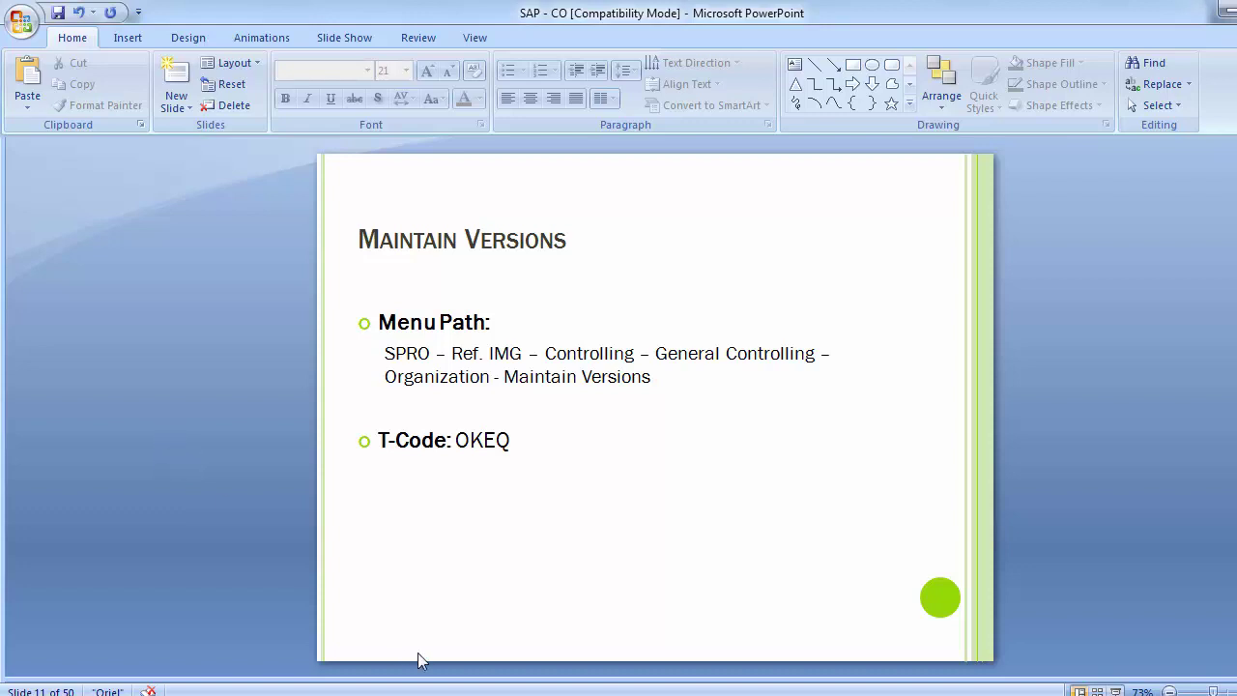
# Step: Switch to SAP and execute the Maintain Versions activity under Controlling, General Controlling, Organization in the implementation guide
pyautogui.click(587, 628)
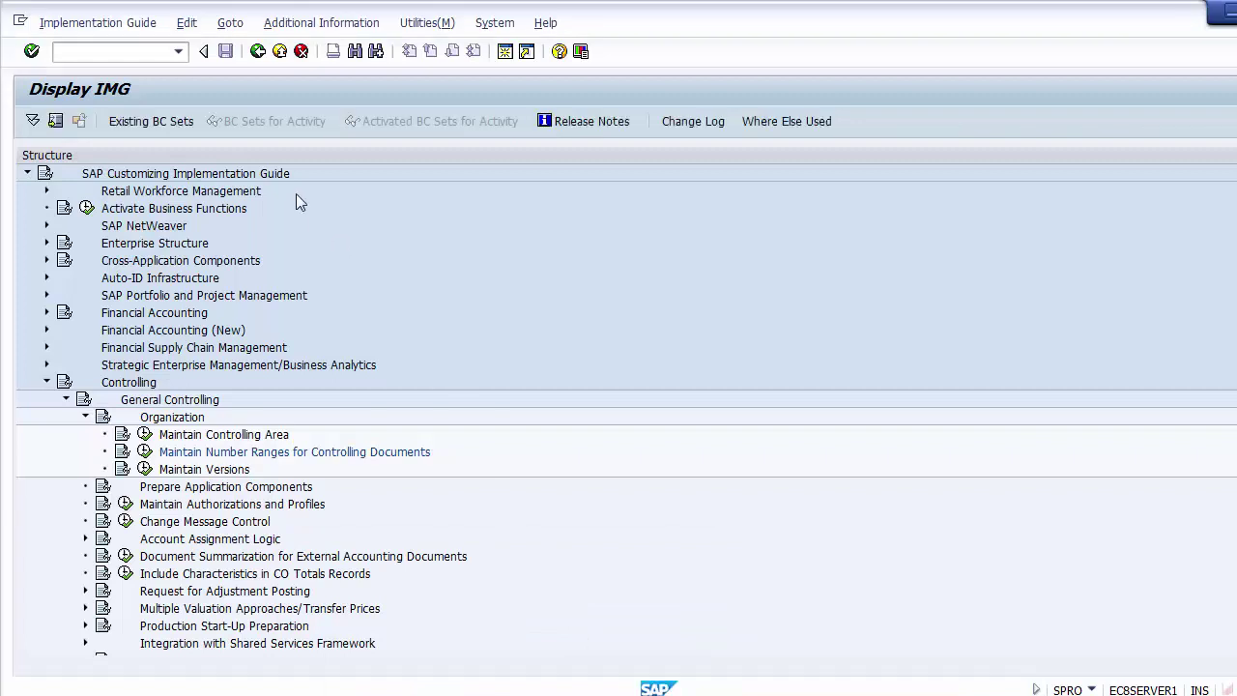
pyautogui.click(131, 384)
pyautogui.click(253, 442)
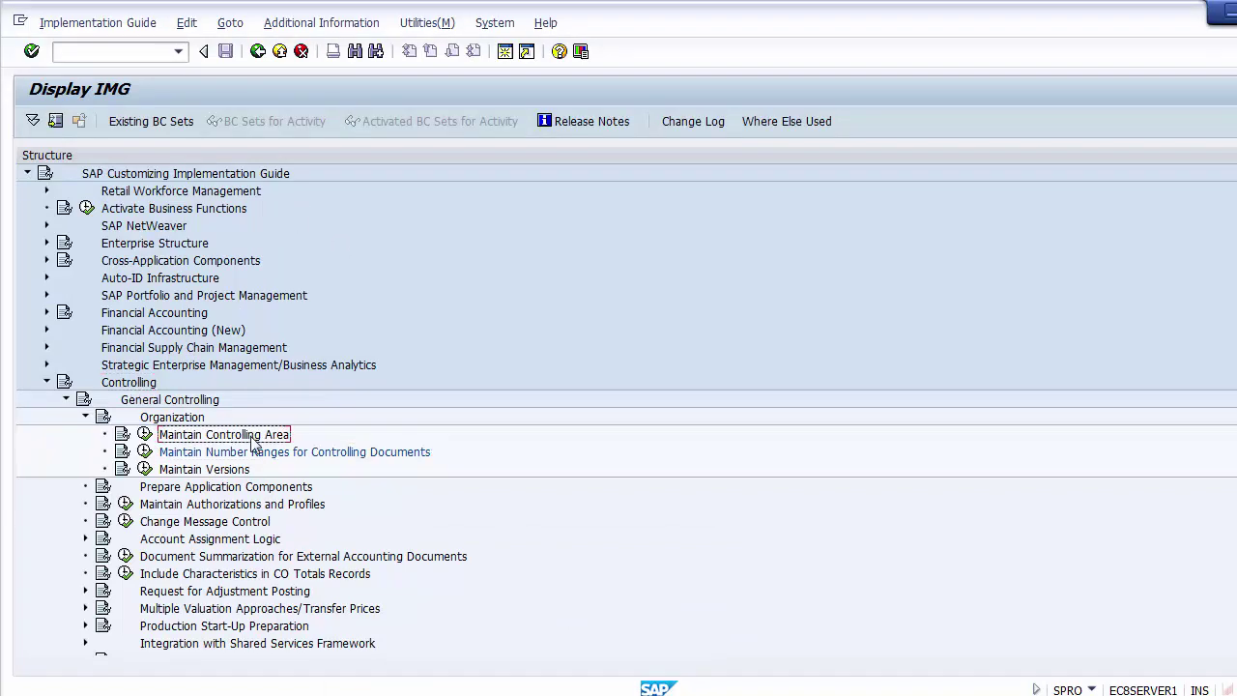
pyautogui.click(218, 453)
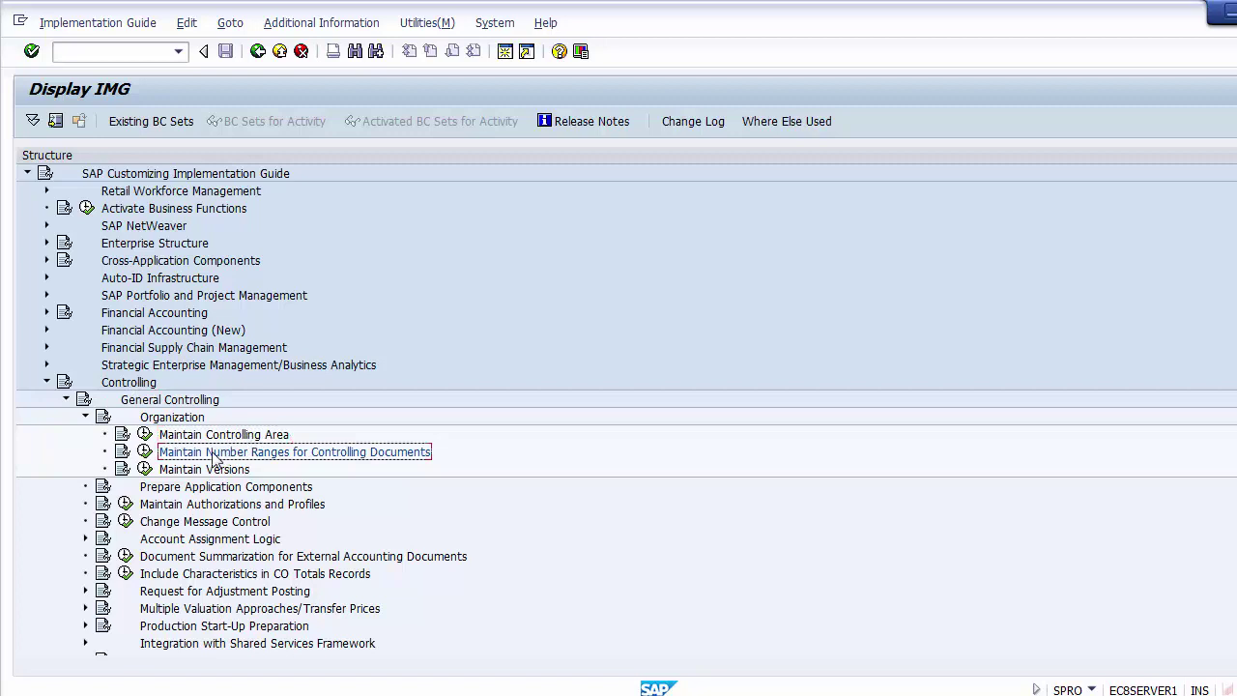
pyautogui.click(199, 470)
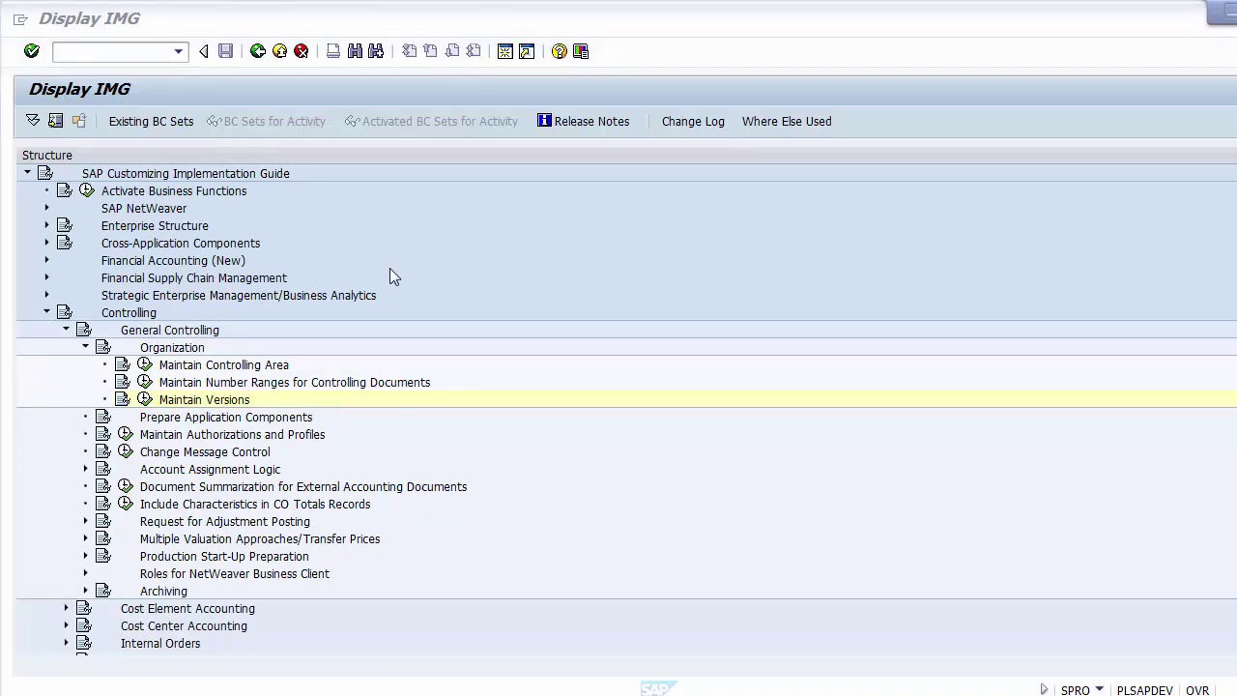
pyautogui.click(198, 400)
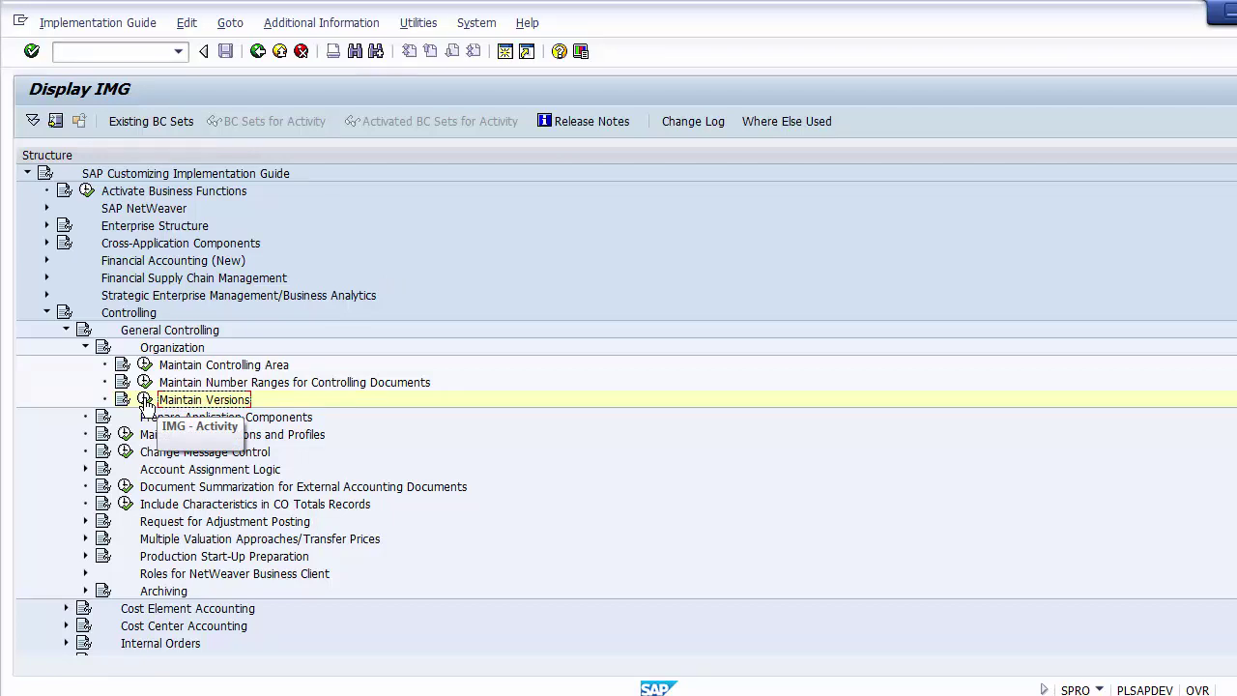
pyautogui.click(145, 400)
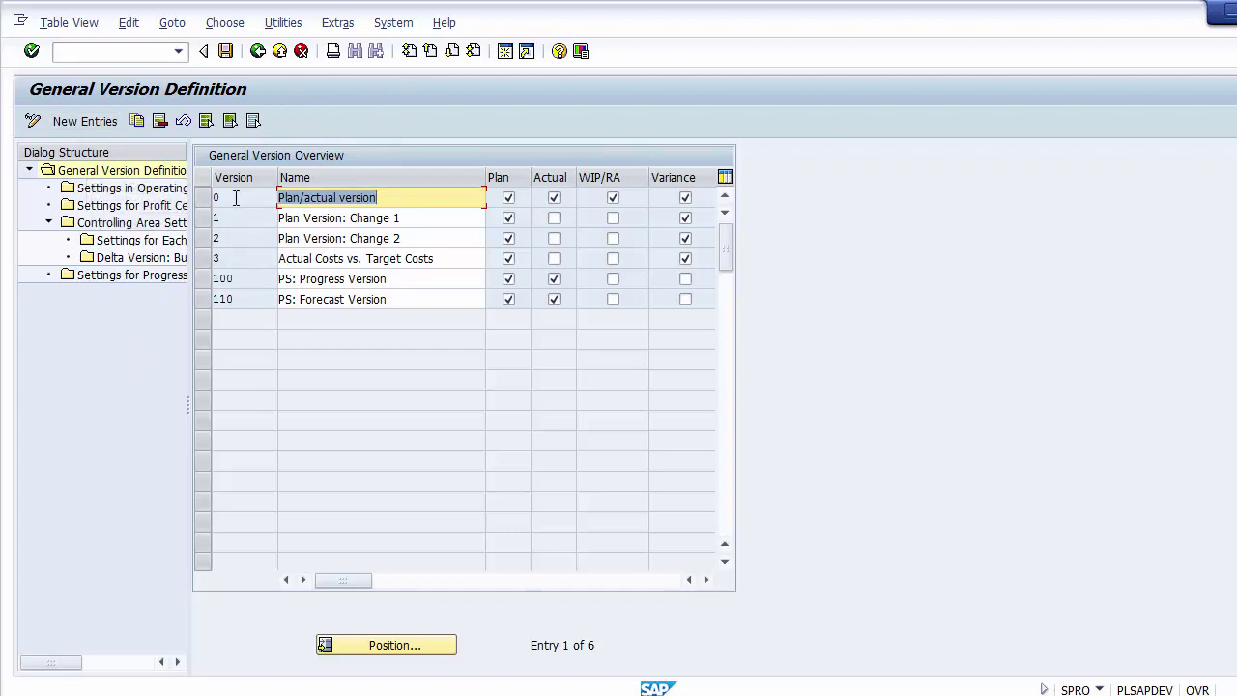
# Step: Open Settings for Each Fiscal Year of version 0, Plan/actual version, with controlling area Z100 as the work area
pyautogui.click(202, 197)
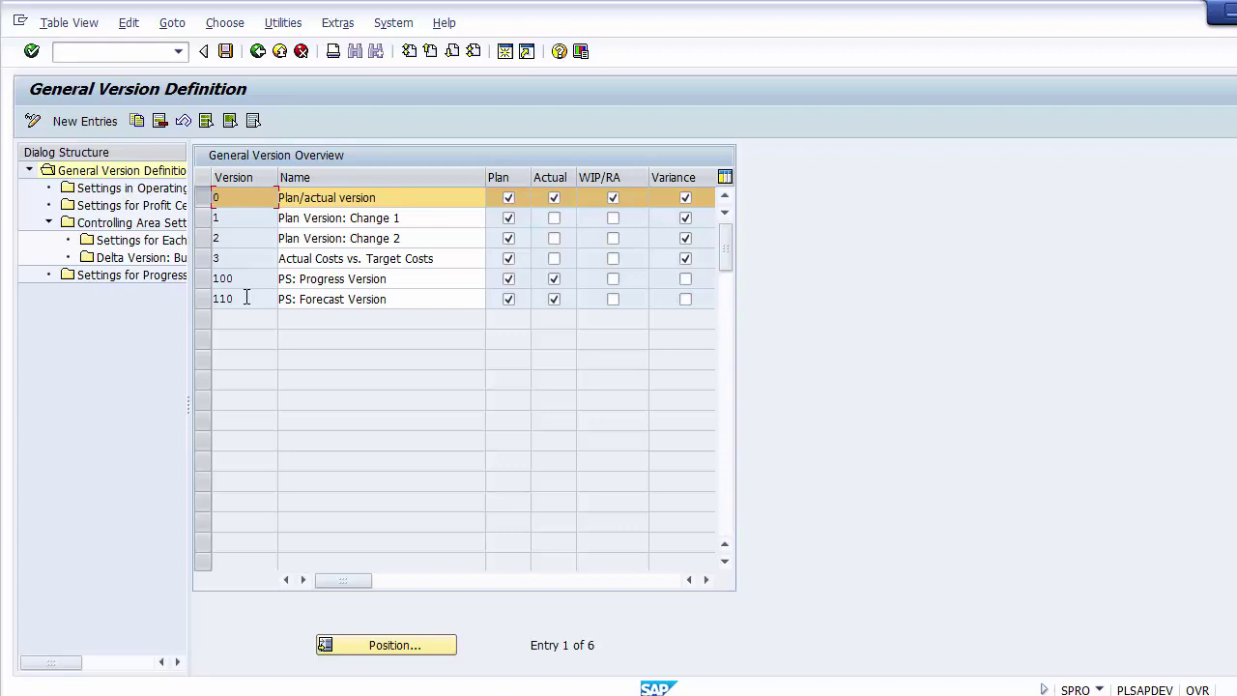
pyautogui.click(201, 205)
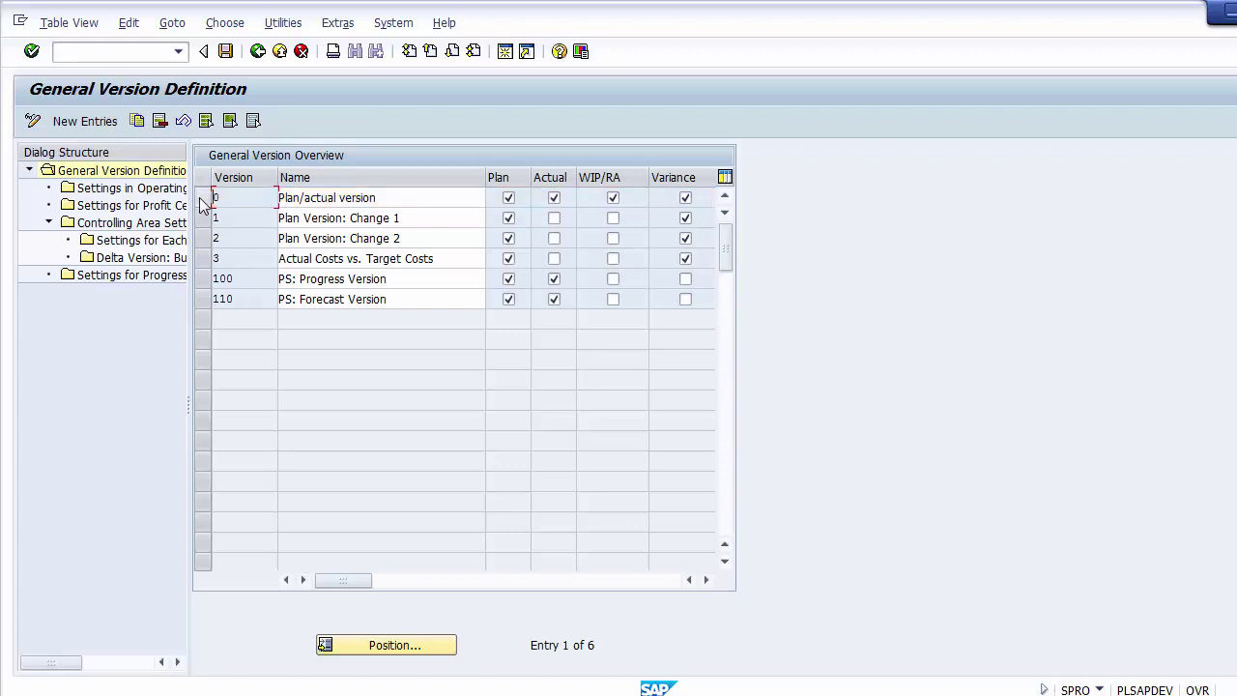
pyautogui.click(202, 205)
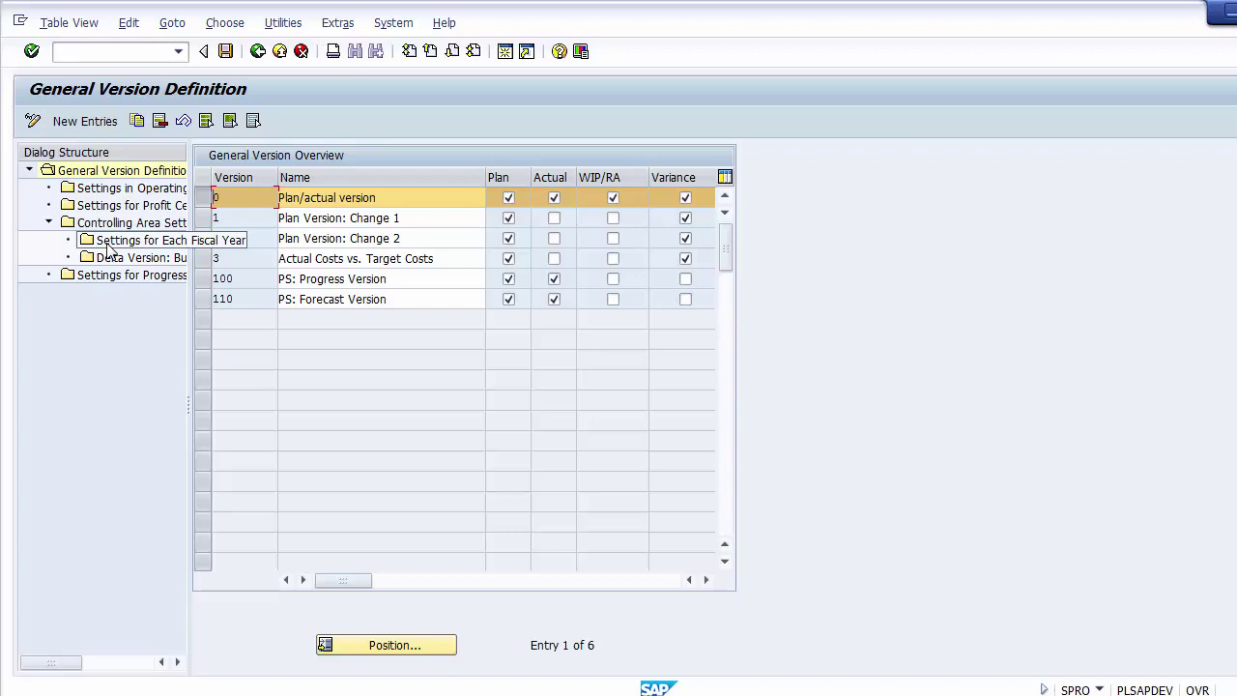
pyautogui.press('F3')
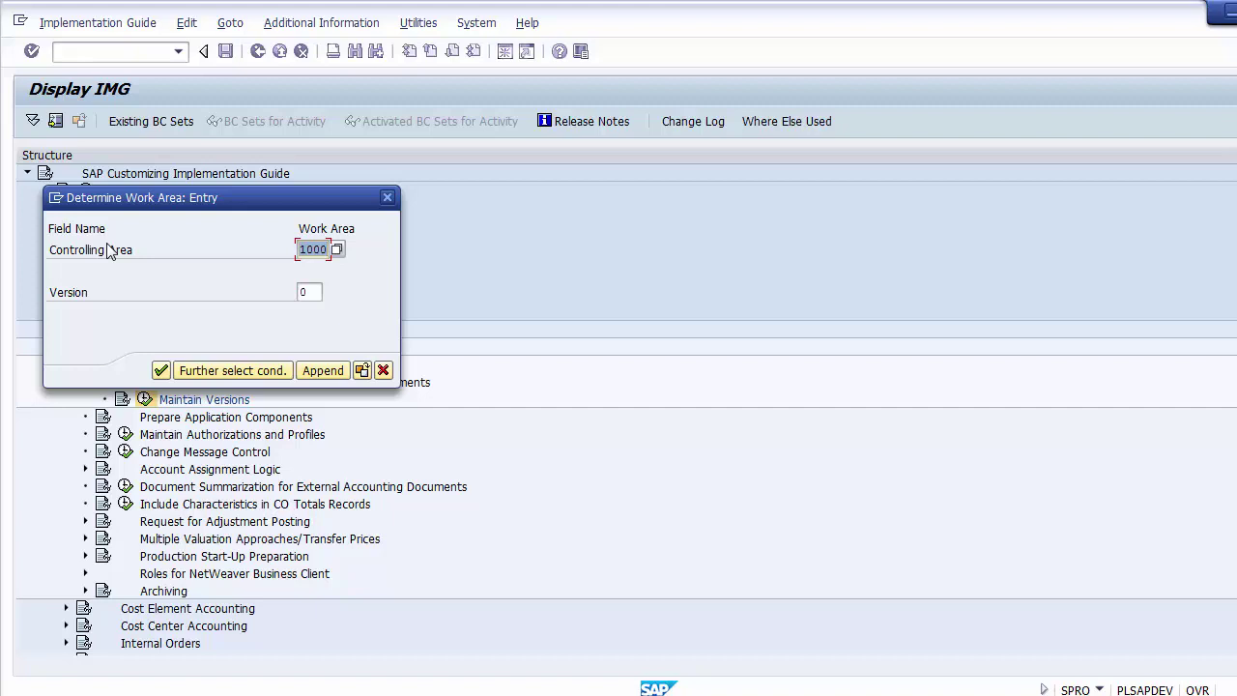
pyautogui.write('z1')
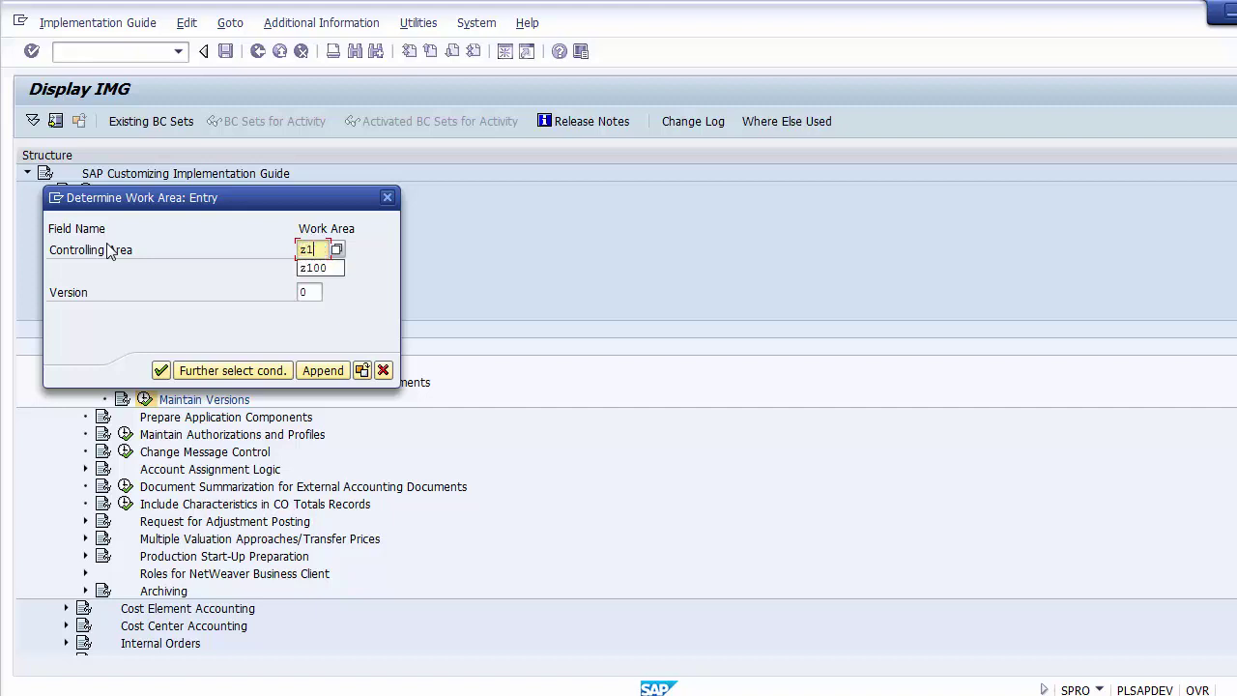
pyautogui.write('00')
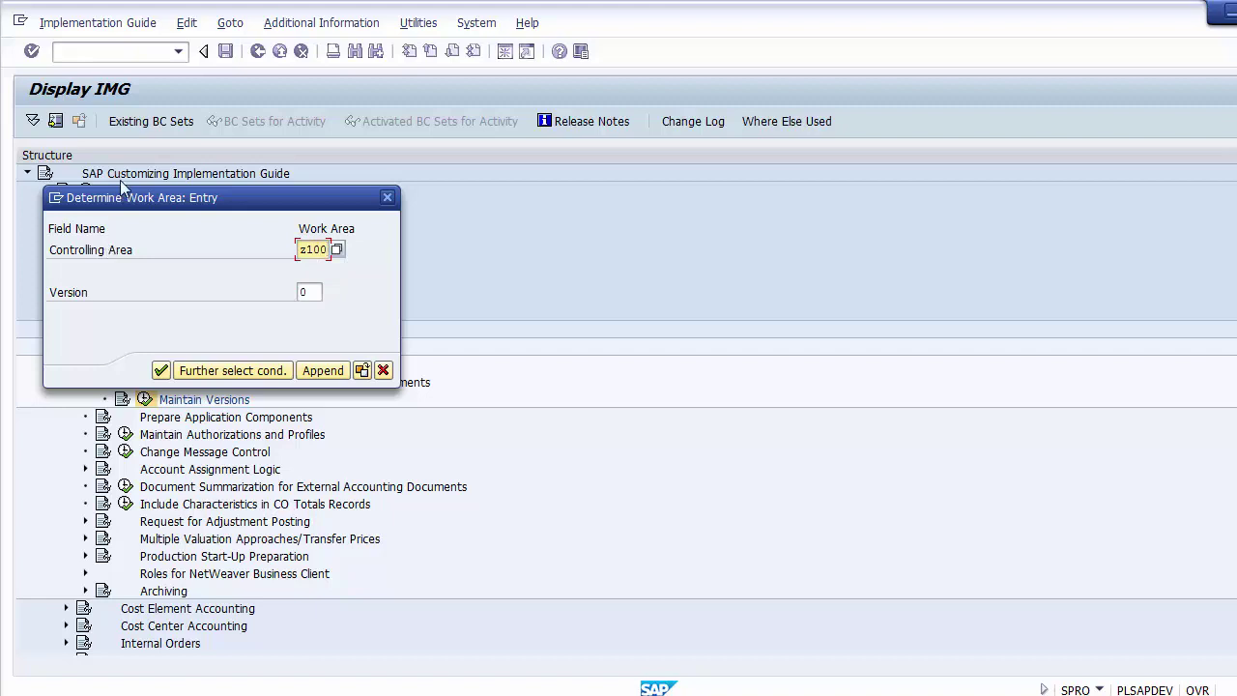
pyautogui.click(160, 371)
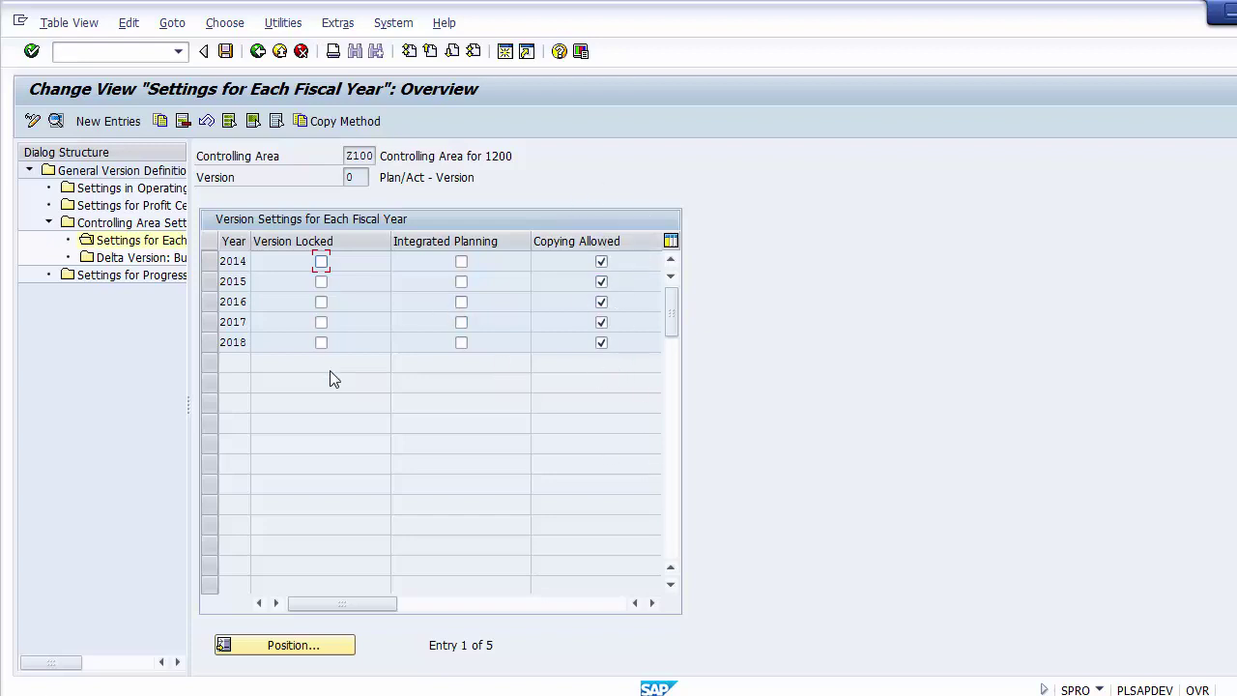
# Step: Save the fiscal year version settings under customizing request DEVK902501 and return to the implementation guide
pyautogui.click(225, 51)
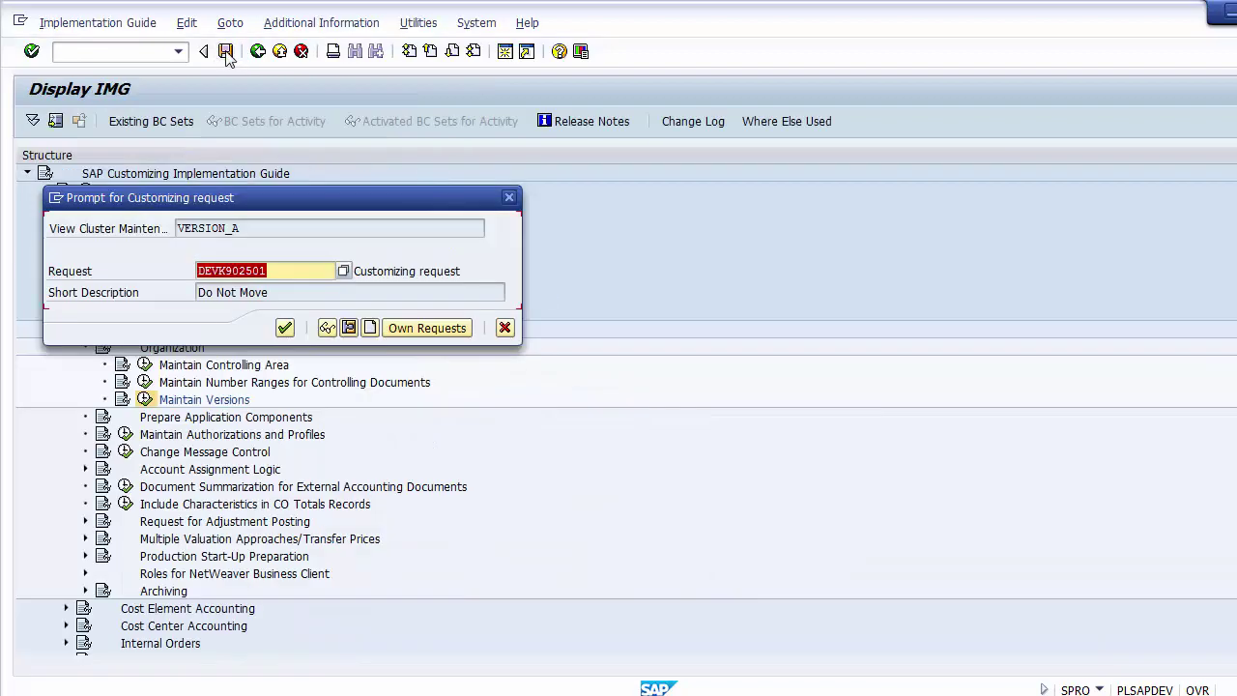
pyautogui.click(286, 329)
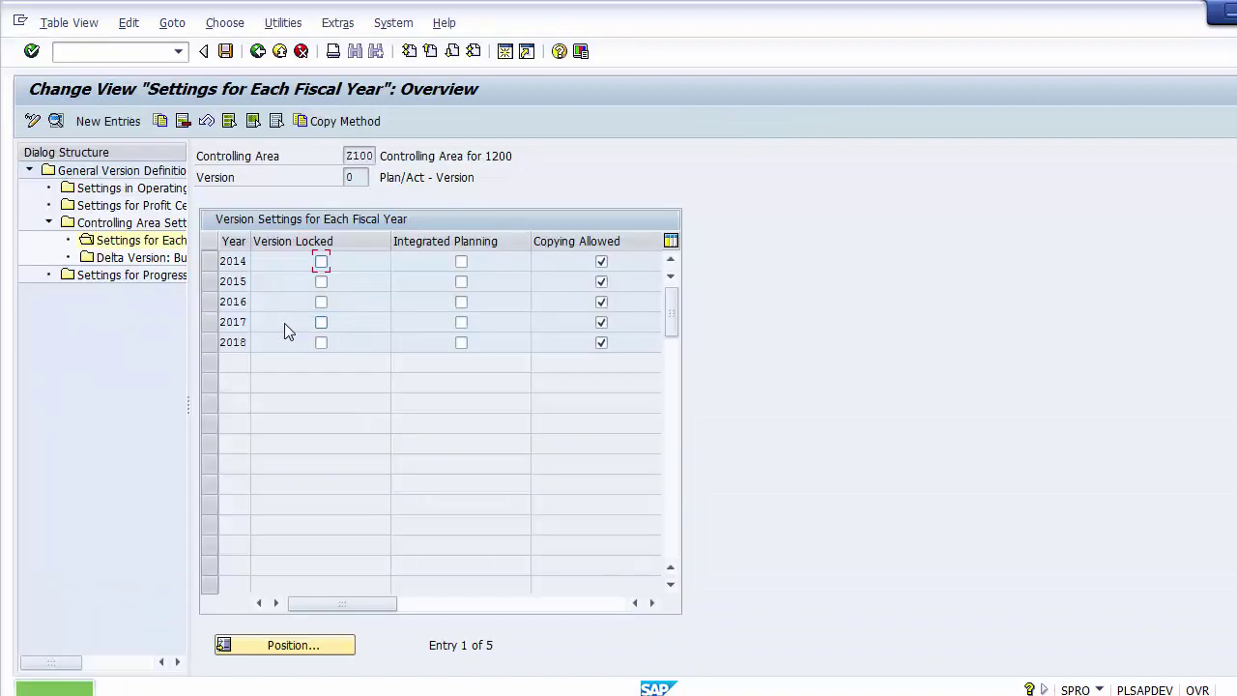
pyautogui.click(258, 52)
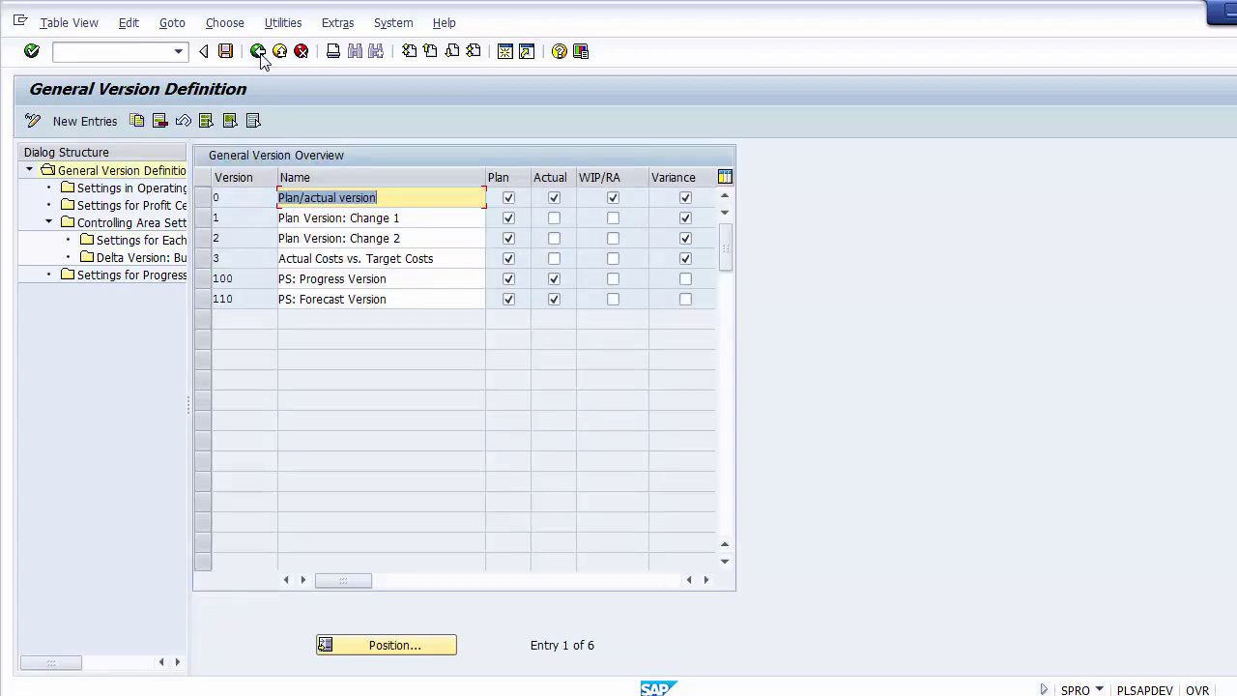
pyautogui.click(258, 51)
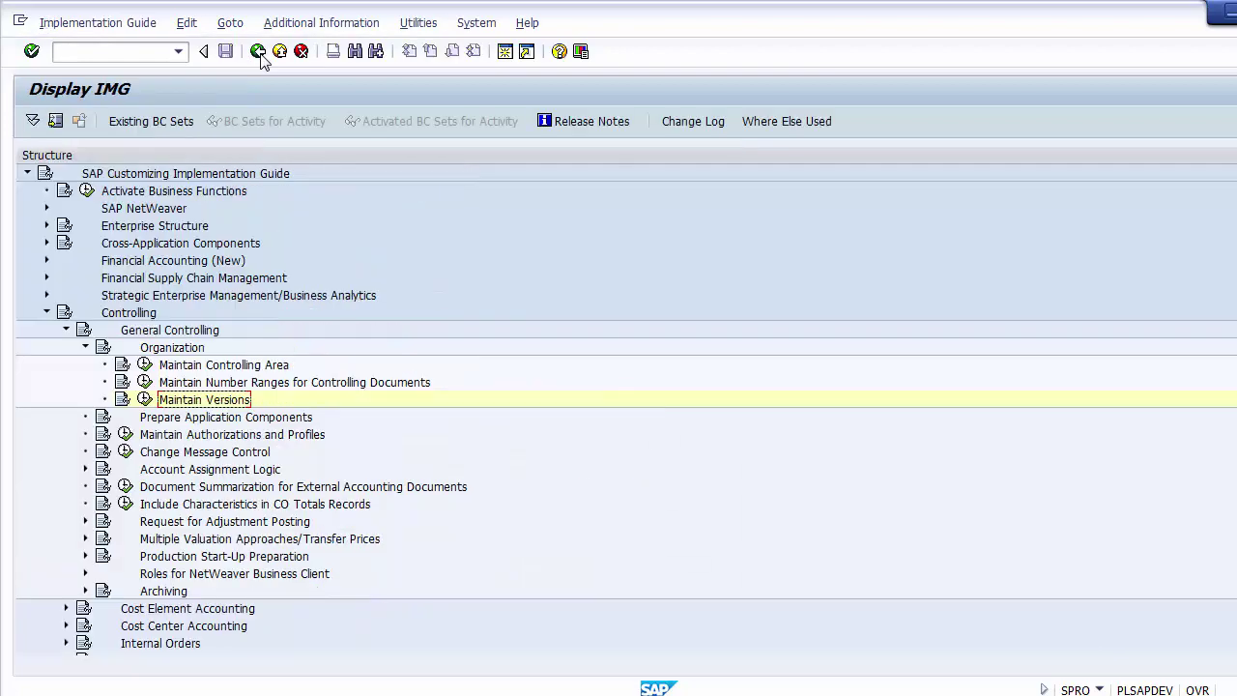
pyautogui.click(205, 368)
pyautogui.click(217, 385)
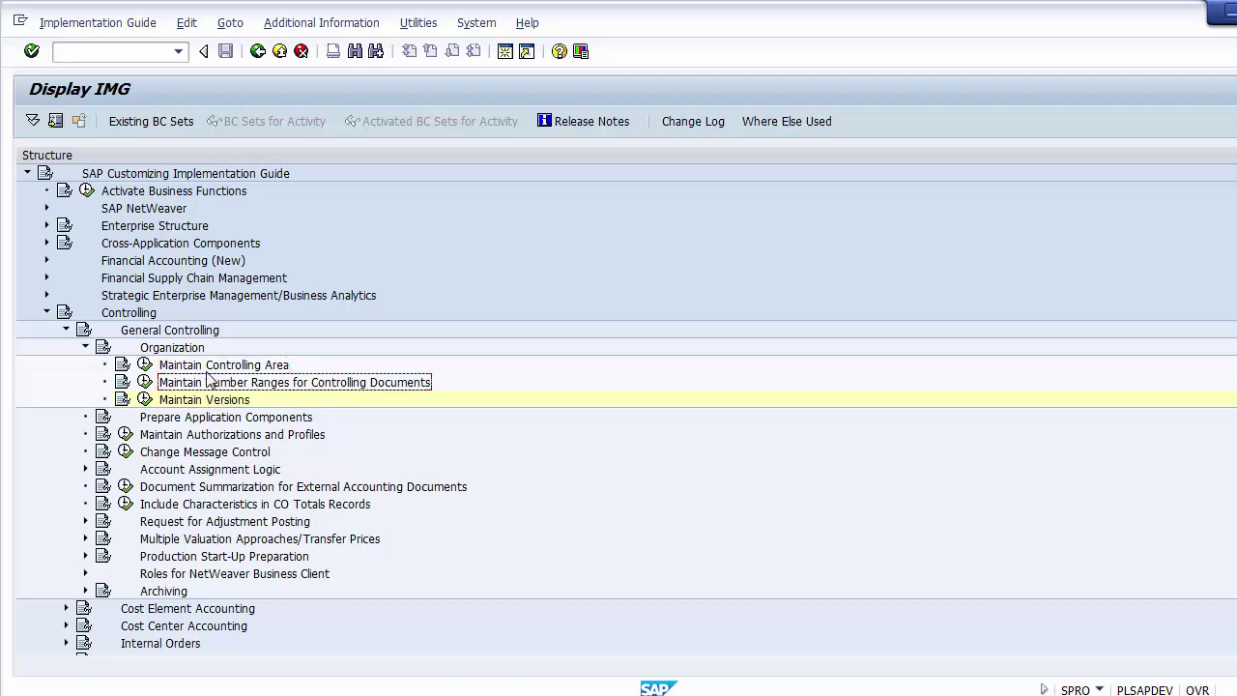
pyautogui.click(198, 368)
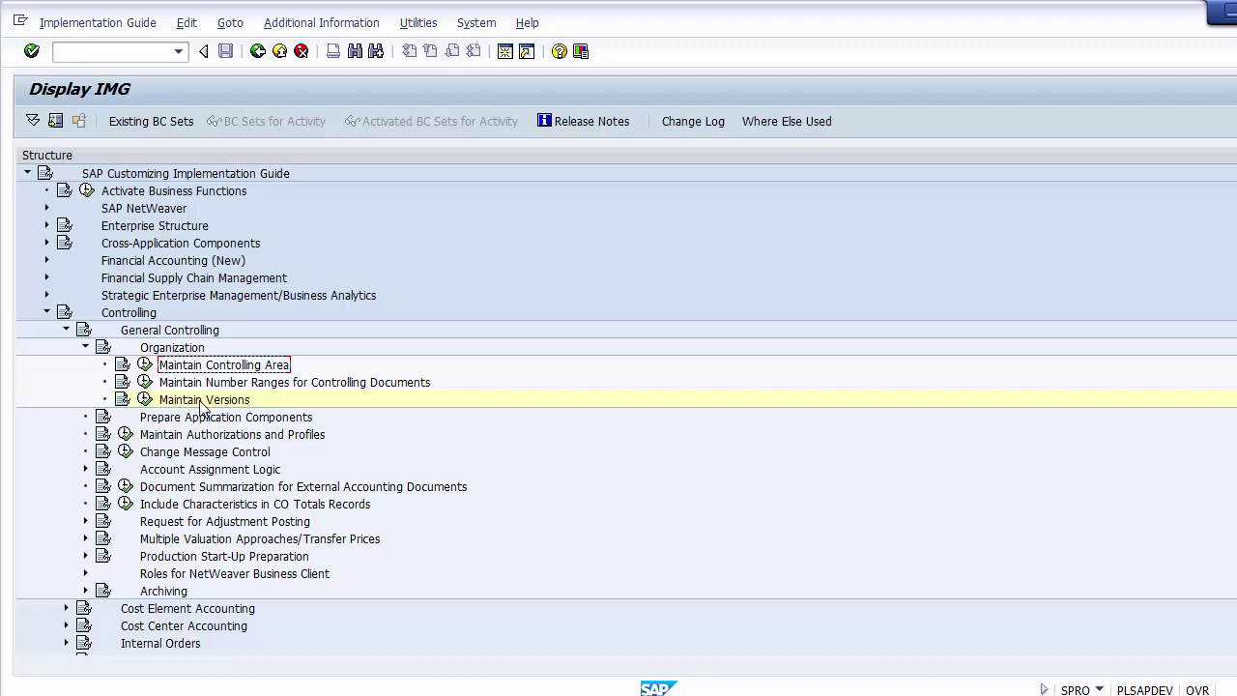
pyautogui.click(201, 401)
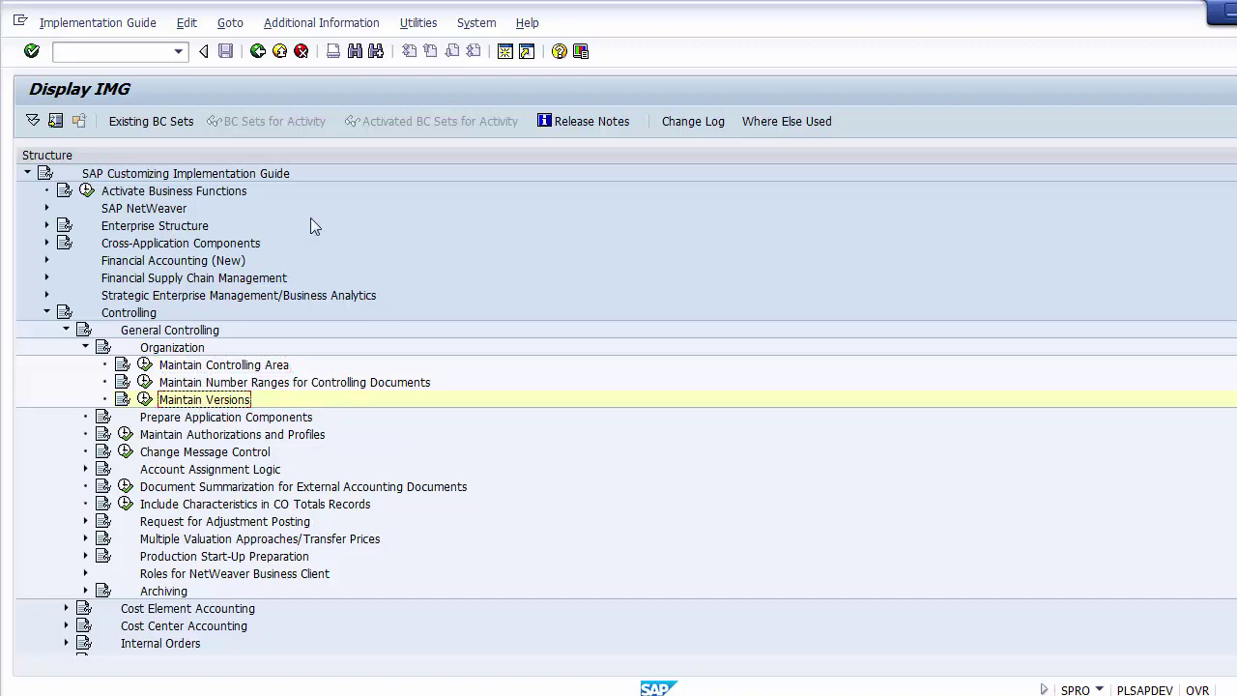
# Step: Leave the implementation guide and return to the SAP Easy Access screen
pyautogui.click(258, 54)
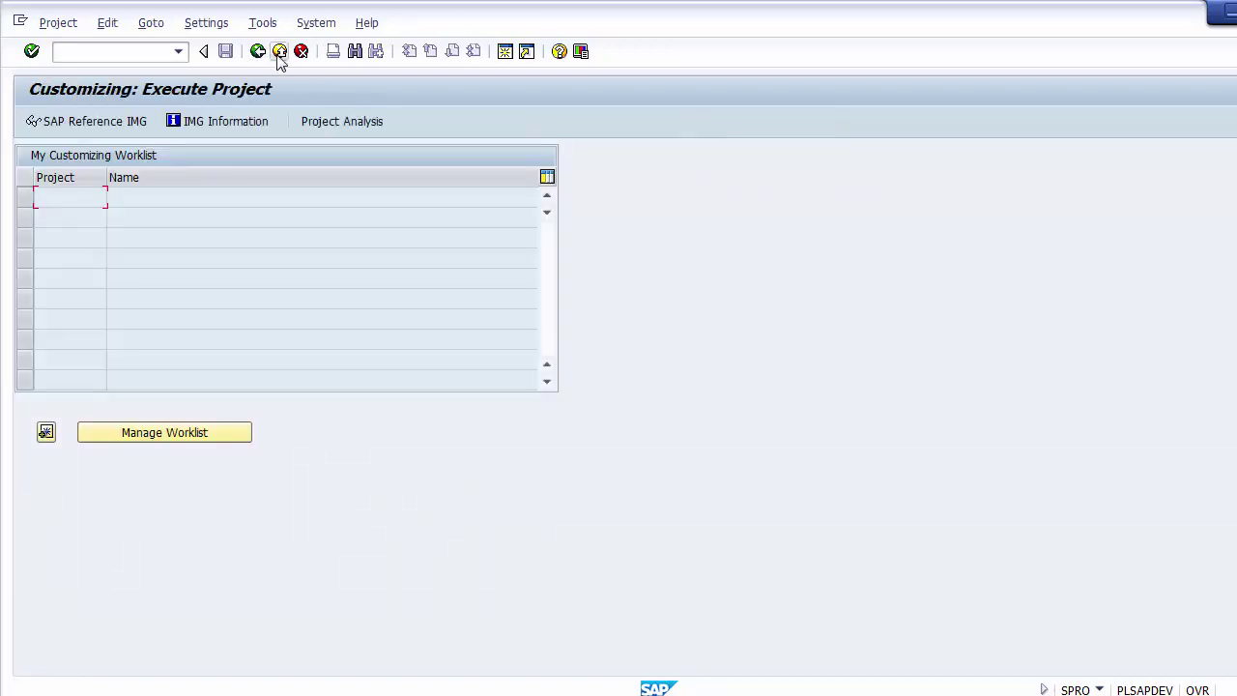
pyautogui.click(279, 51)
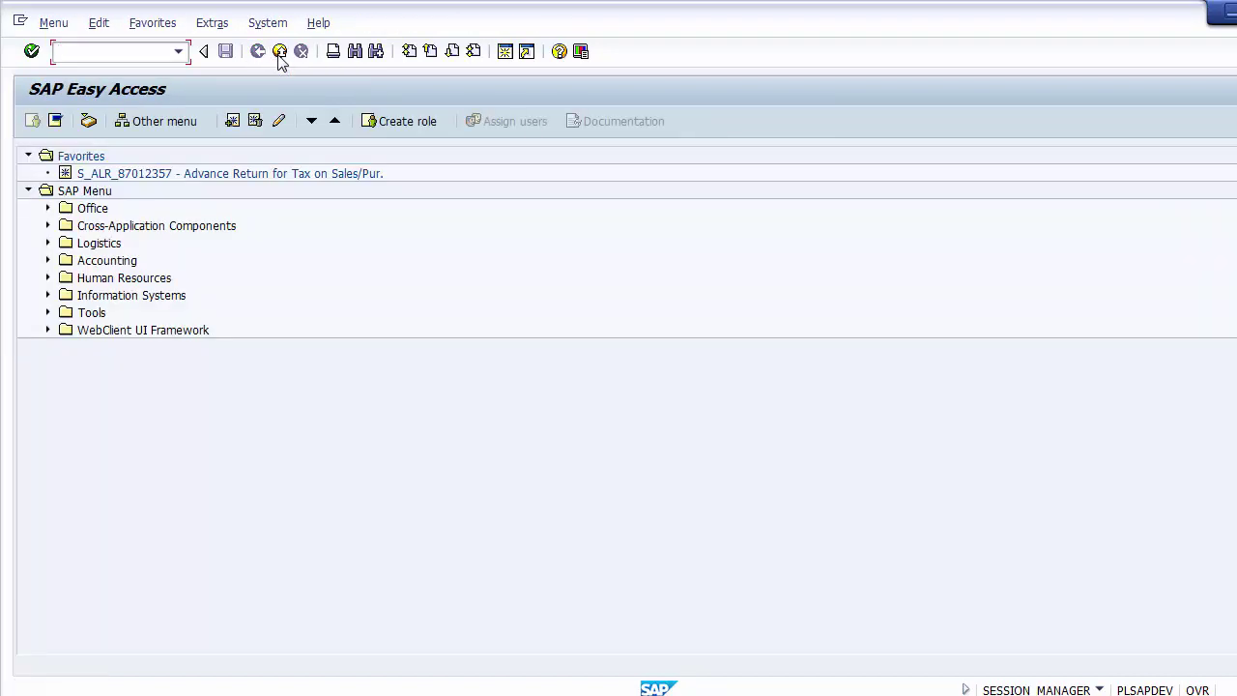